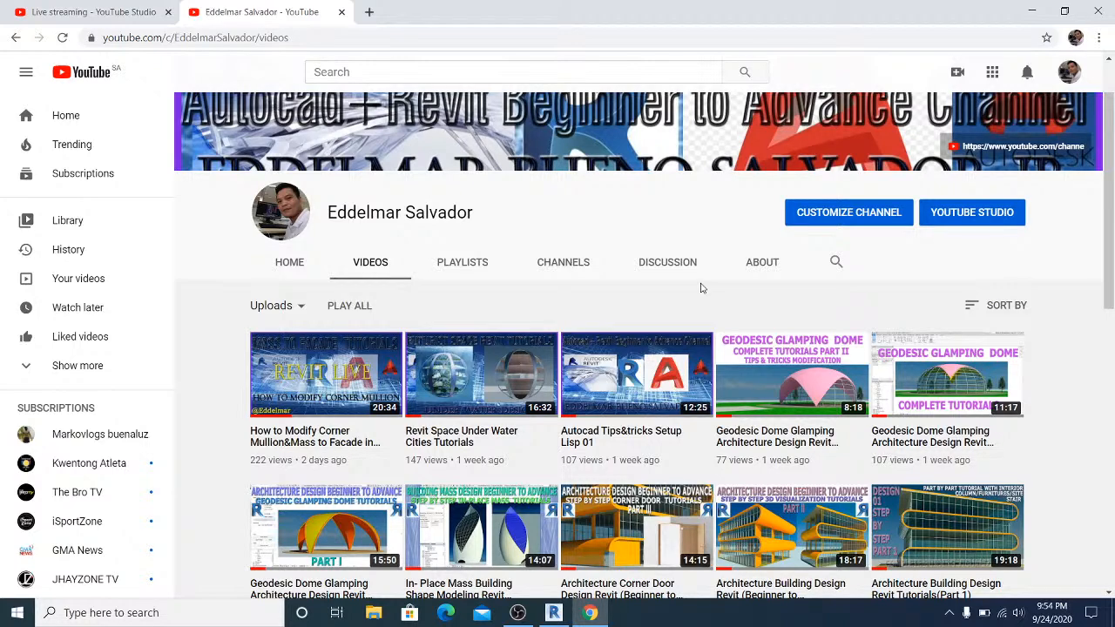
Look through the list of uploaded Revit and AutoCAD tutorial videos on the YouTube channel page.
{"action": "scroll", "coordinate": [702, 288], "scroll_direction": "down", "scroll_amount": 1}
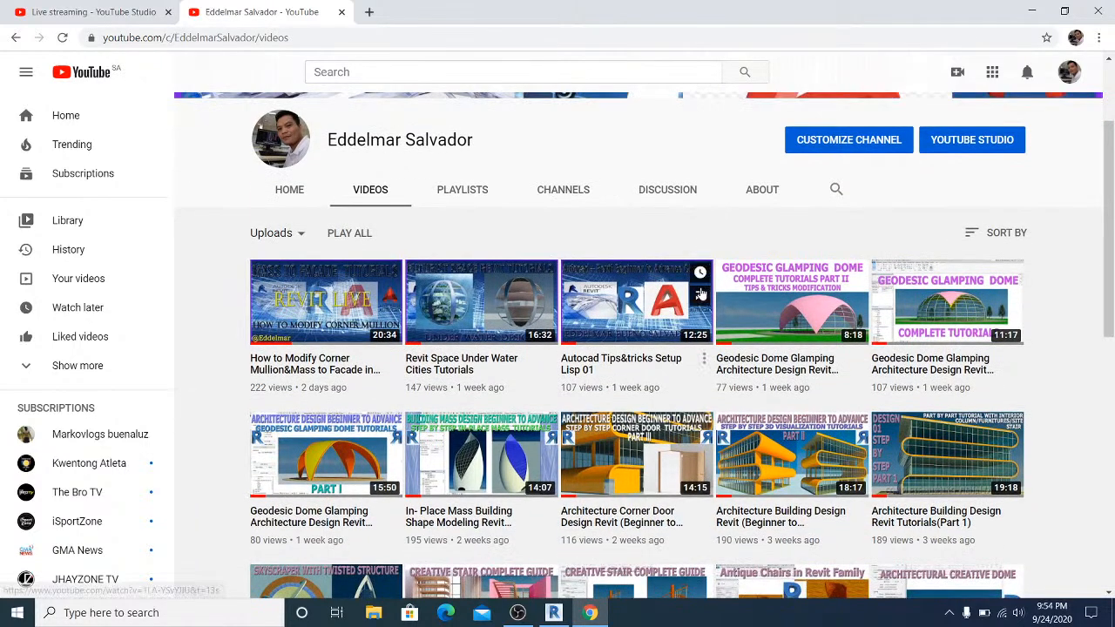
{"action": "scroll", "coordinate": [702, 293], "scroll_direction": "up", "scroll_amount": 1}
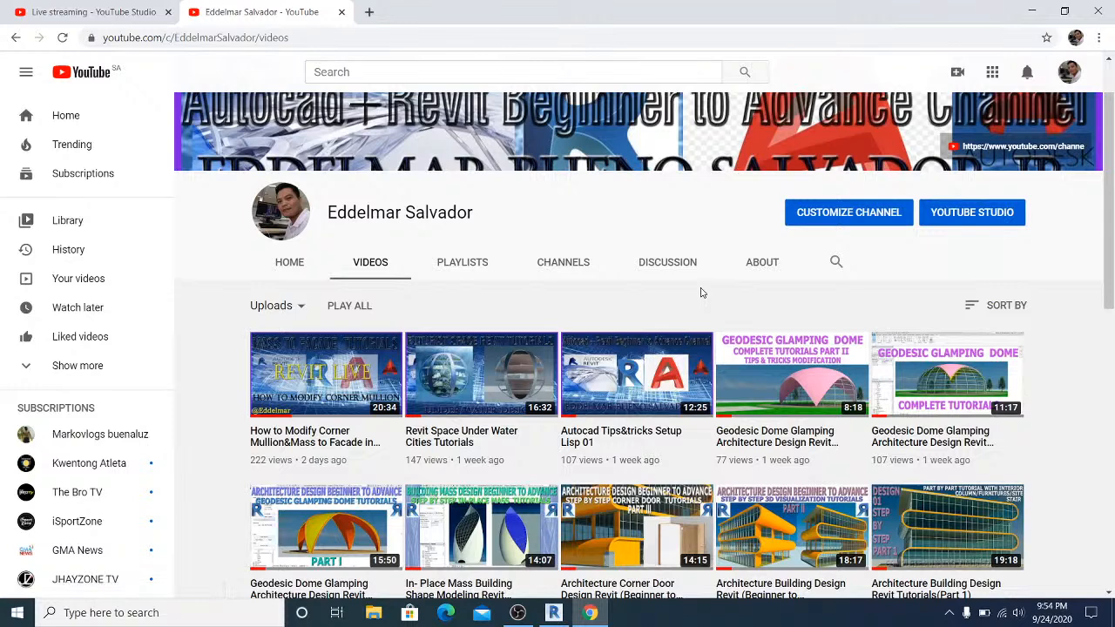
{"action": "scroll", "coordinate": [702, 294], "scroll_direction": "up", "scroll_amount": 1}
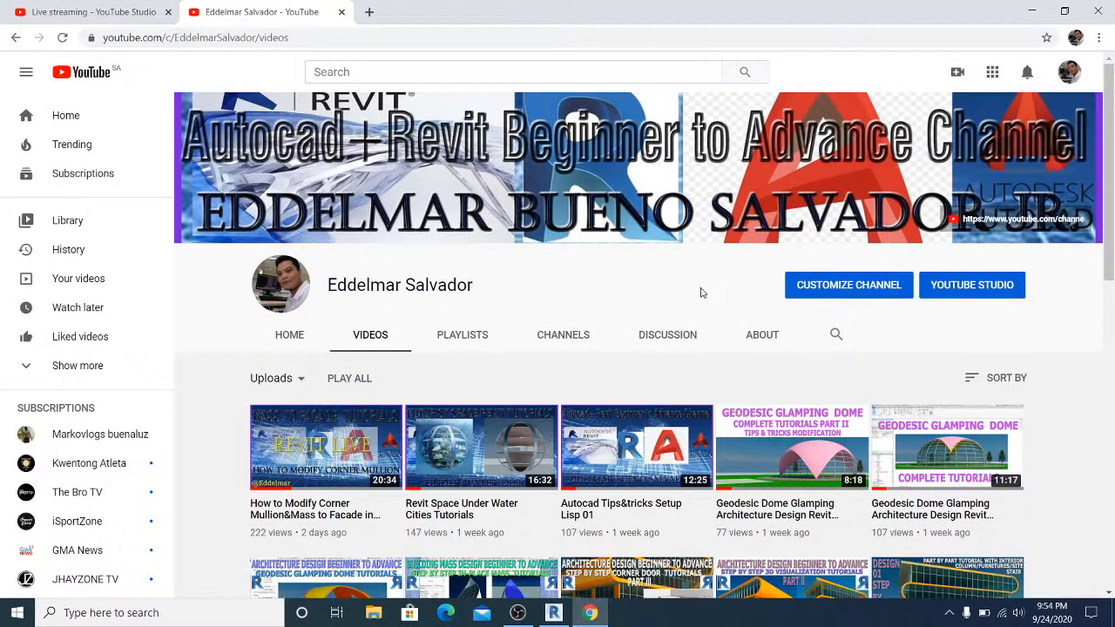
{"action": "scroll", "coordinate": [702, 293], "scroll_direction": "down", "scroll_amount": 2}
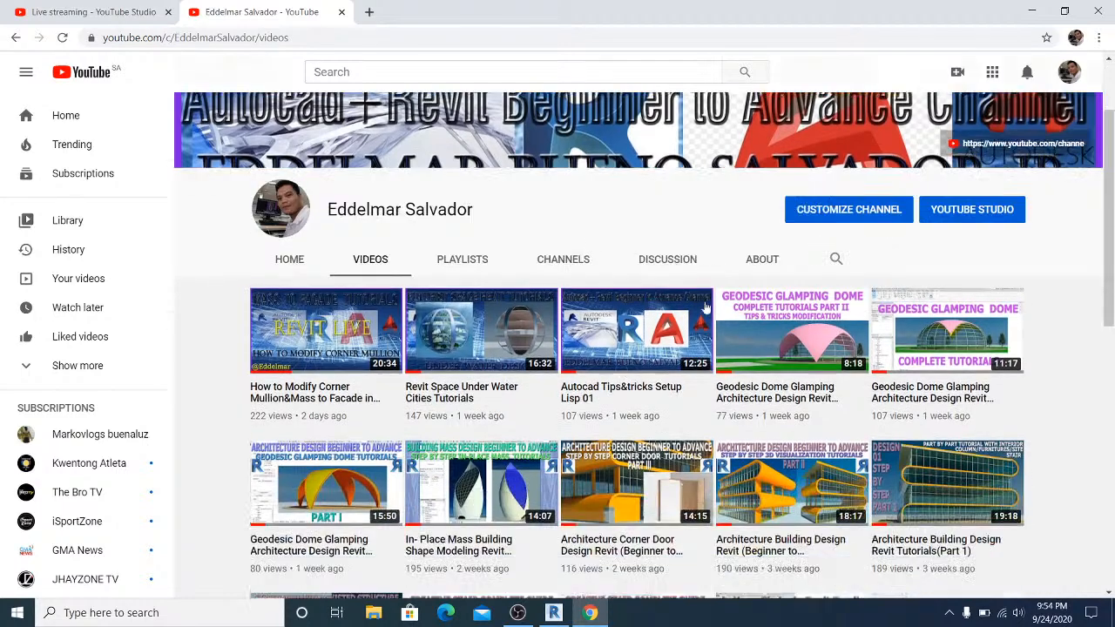
{"action": "scroll", "coordinate": [703, 304], "scroll_direction": "up", "scroll_amount": 2}
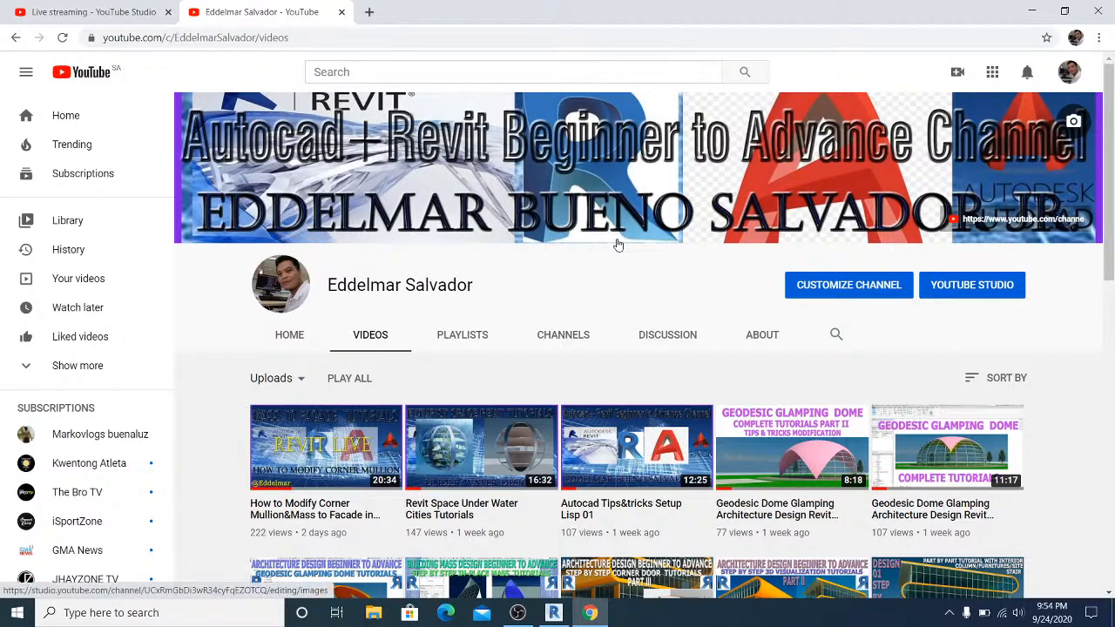
{"action": "scroll", "coordinate": [620, 253], "scroll_direction": "down", "scroll_amount": 3}
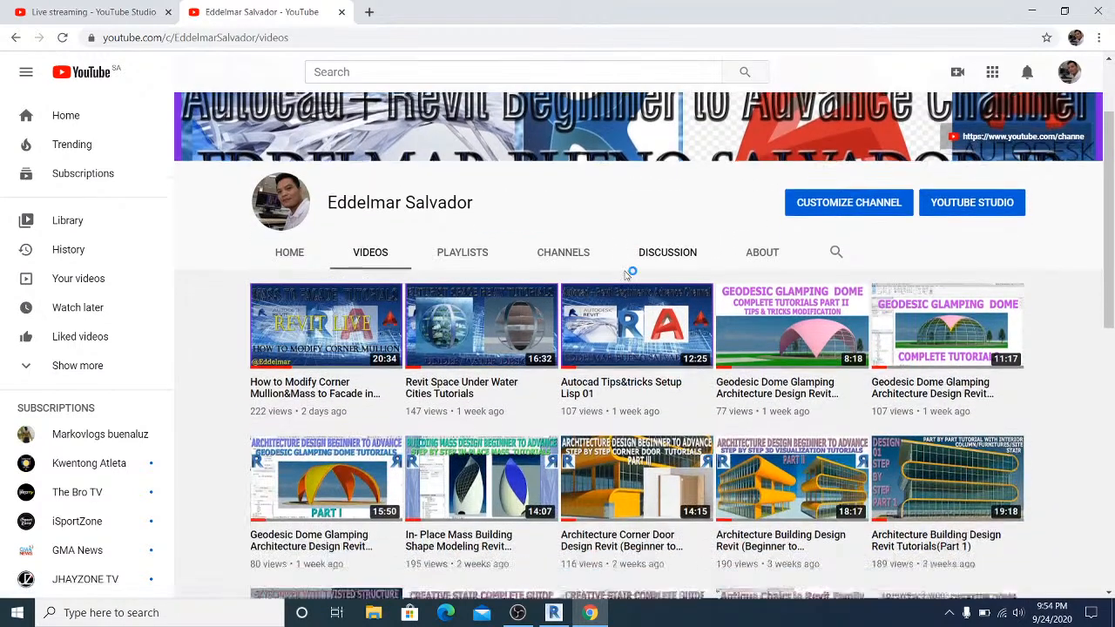
{"action": "scroll", "coordinate": [627, 283], "scroll_direction": "down", "scroll_amount": 5}
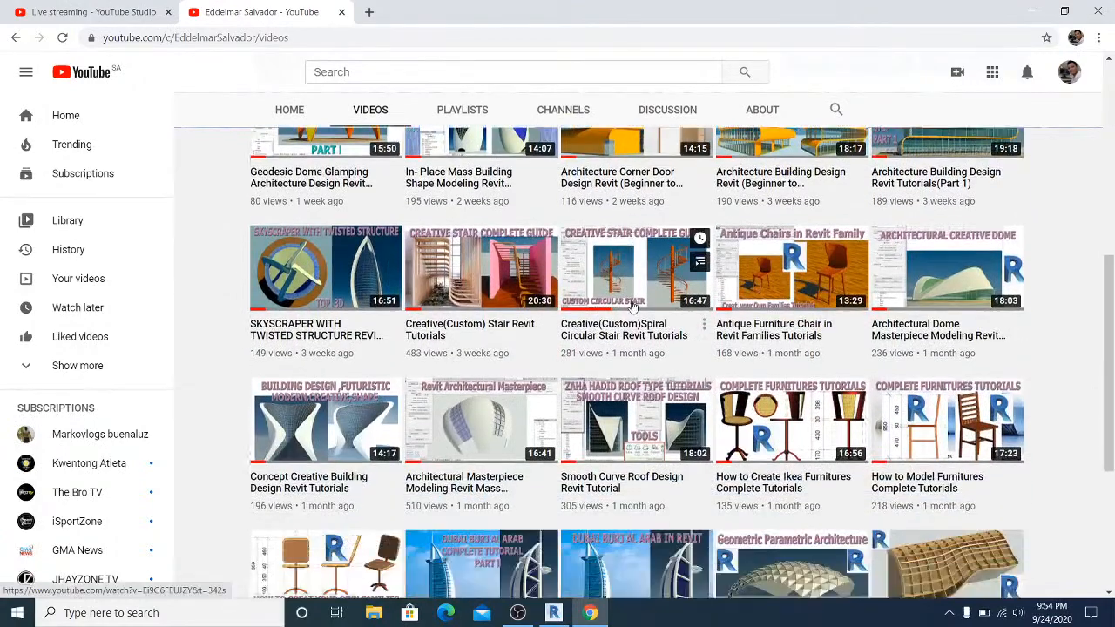
{"action": "scroll", "coordinate": [633, 309], "scroll_direction": "down", "scroll_amount": 1}
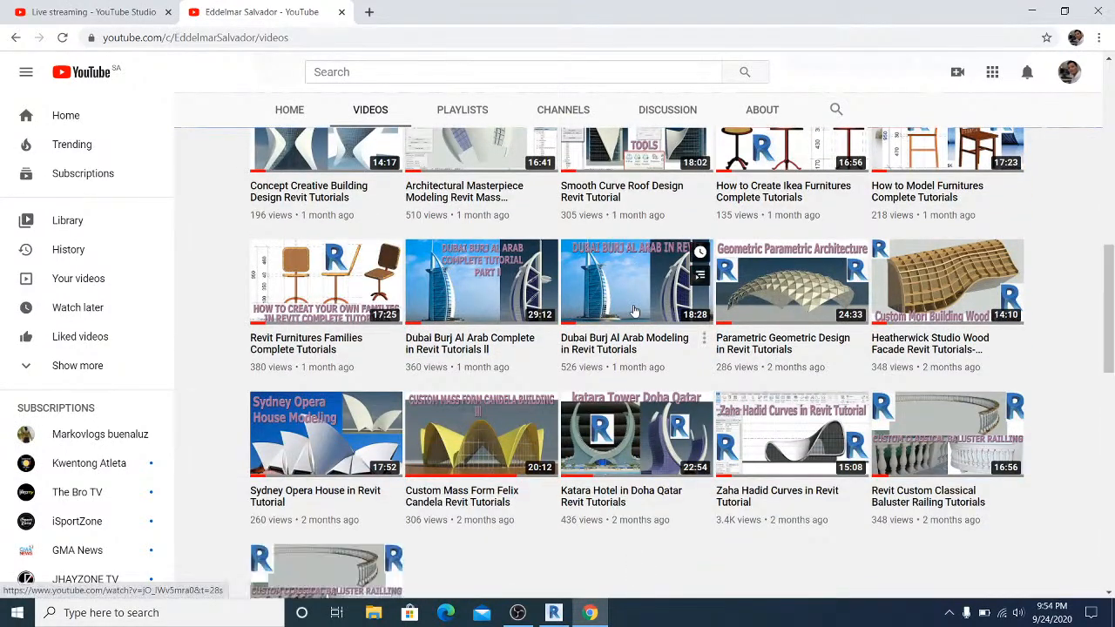
{"action": "scroll", "coordinate": [634, 312], "scroll_direction": "down", "scroll_amount": 2}
{"action": "scroll", "coordinate": [634, 312], "scroll_direction": "up", "scroll_amount": 10}
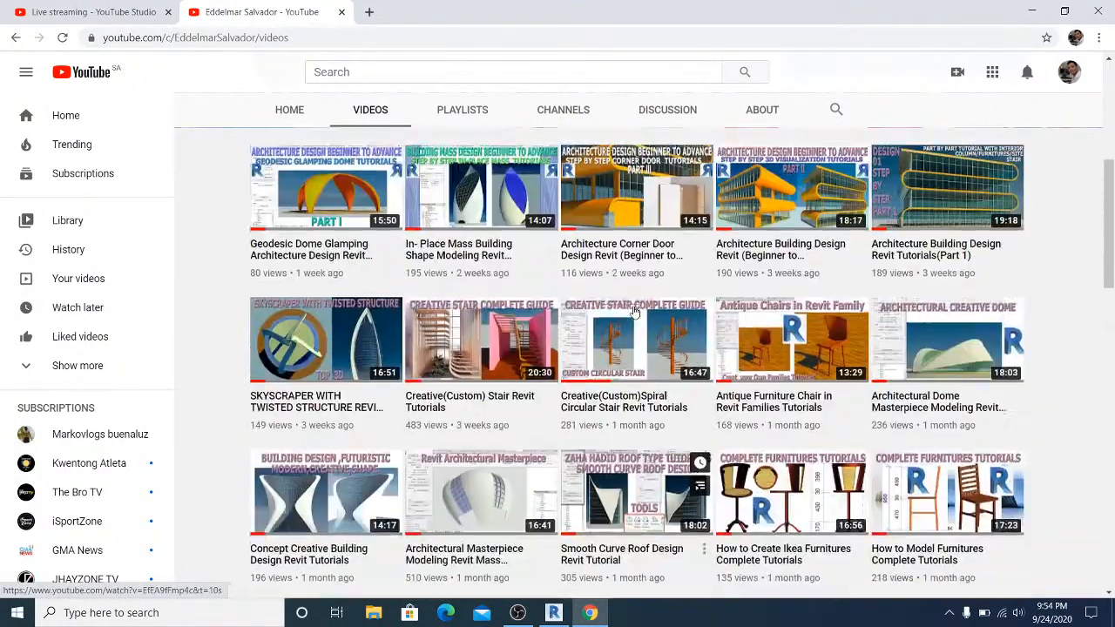
{"action": "scroll", "coordinate": [634, 312], "scroll_direction": "up", "scroll_amount": 2}
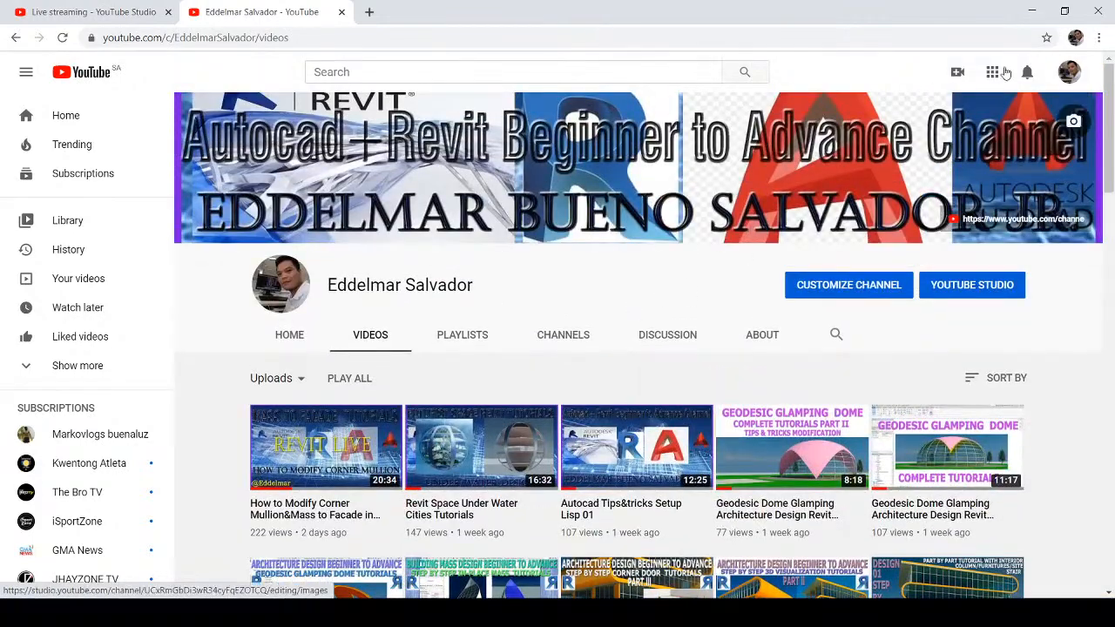
Switch to Revit and create a new project from the DefaultMetric.rte template in the US Metric folder.
{"action": "left_click", "coordinate": [1032, 12]}
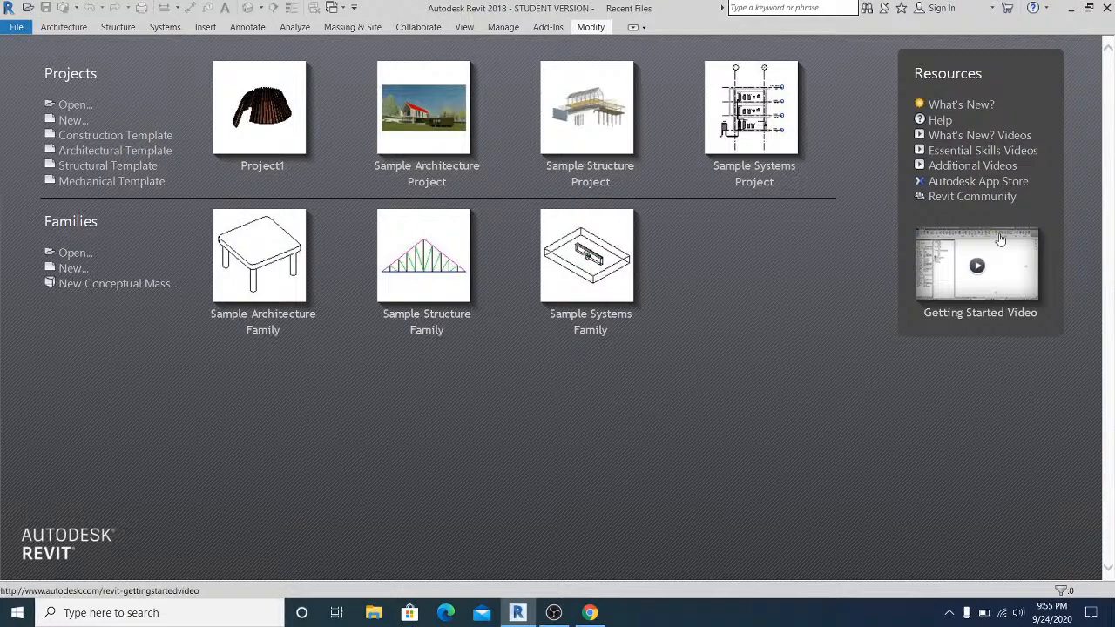
{"action": "left_click", "coordinate": [74, 121]}
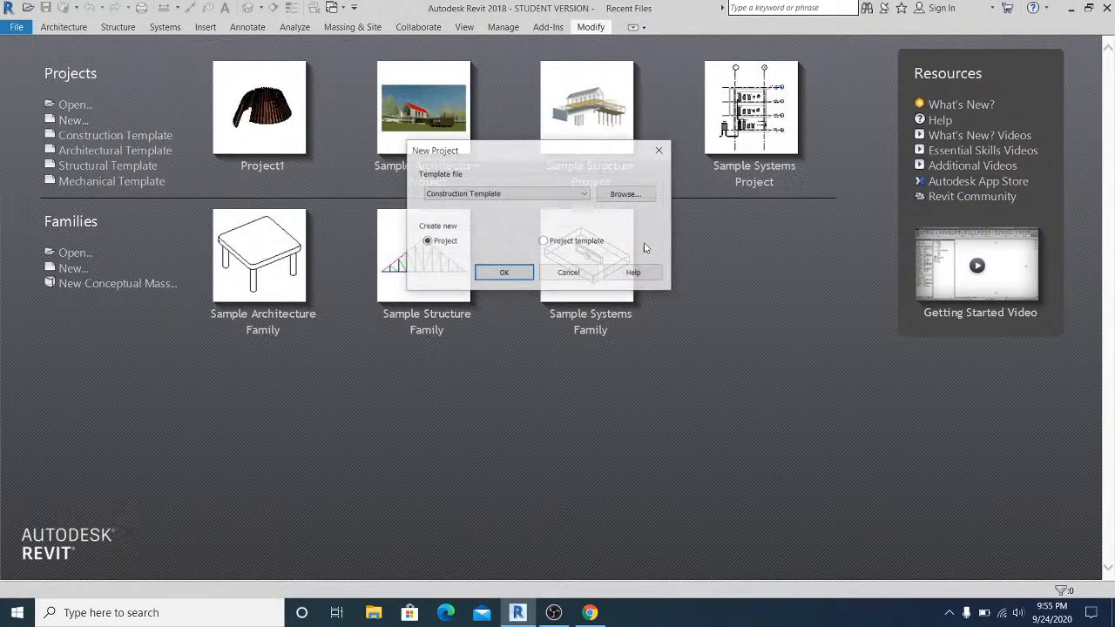
{"action": "left_click", "coordinate": [614, 205]}
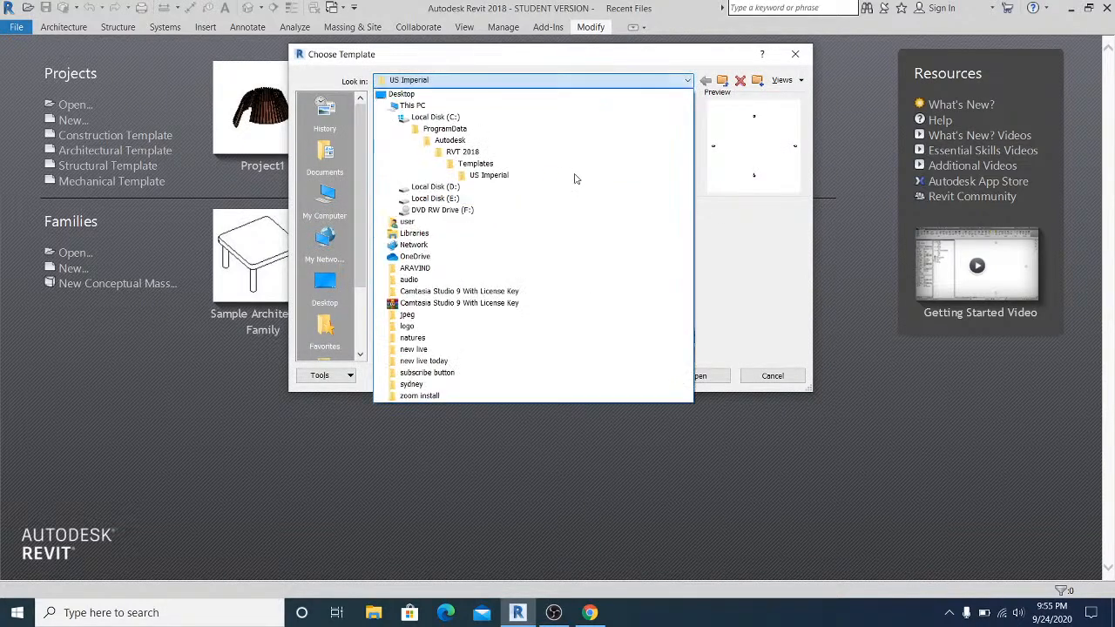
{"action": "left_click", "coordinate": [563, 167]}
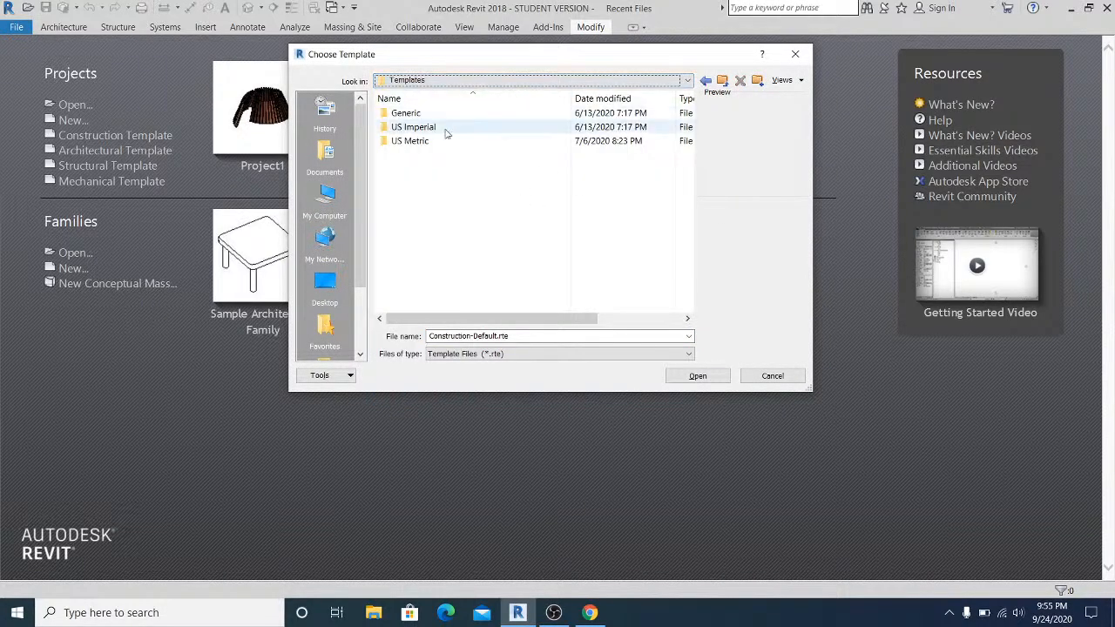
{"action": "double_click", "coordinate": [428, 141]}
{"action": "left_click", "coordinate": [418, 141]}
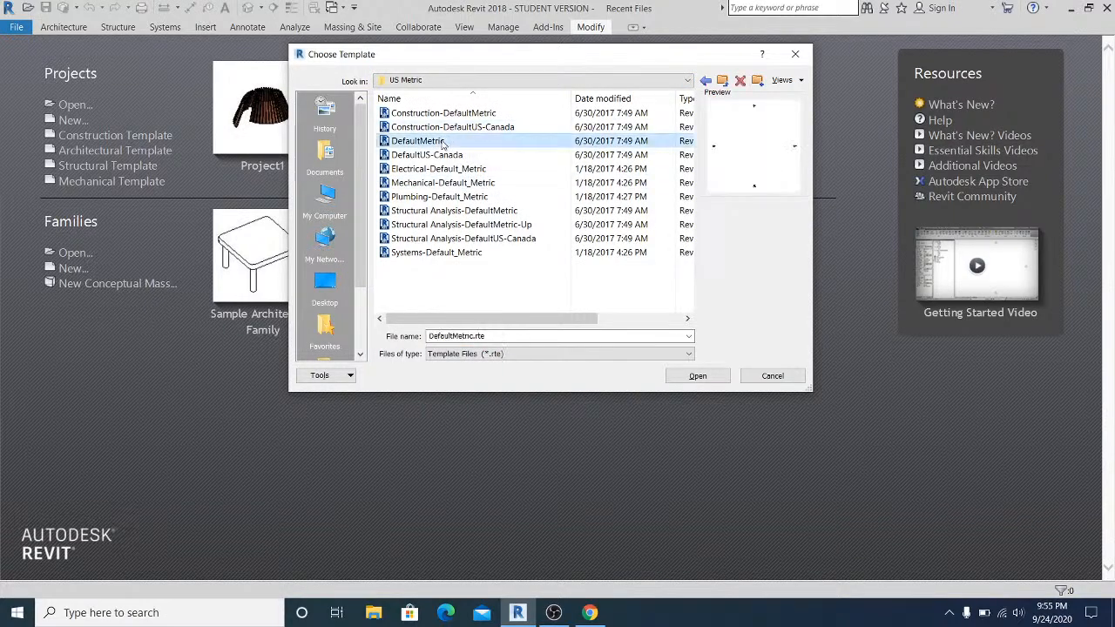
{"action": "left_click", "coordinate": [678, 382]}
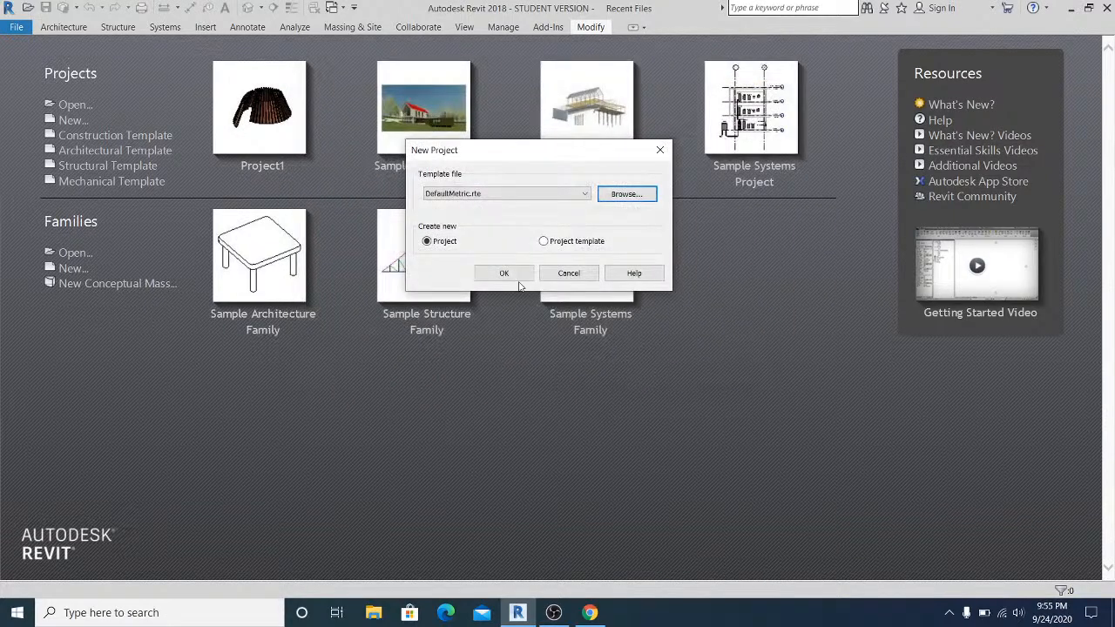
{"action": "left_click", "coordinate": [509, 270]}
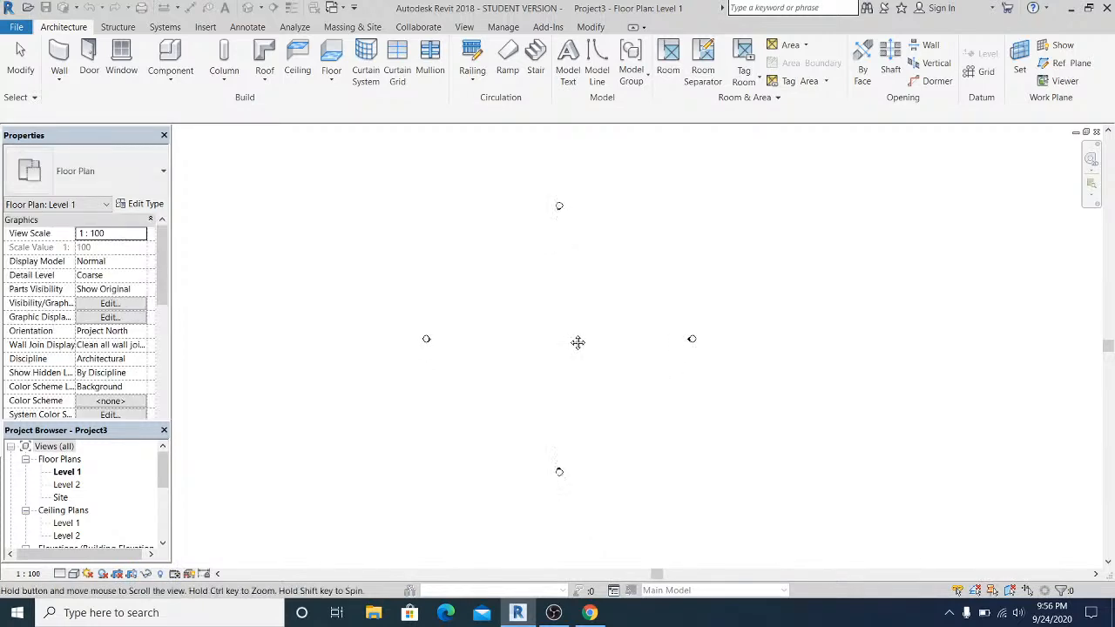
Draw a horizontal and a vertical reference plane crossing at the centre of the Level 1 plan, each spanning past its opposite elevation markers.
{"action": "scroll", "coordinate": [561, 324], "scroll_direction": "up", "scroll_amount": 1}
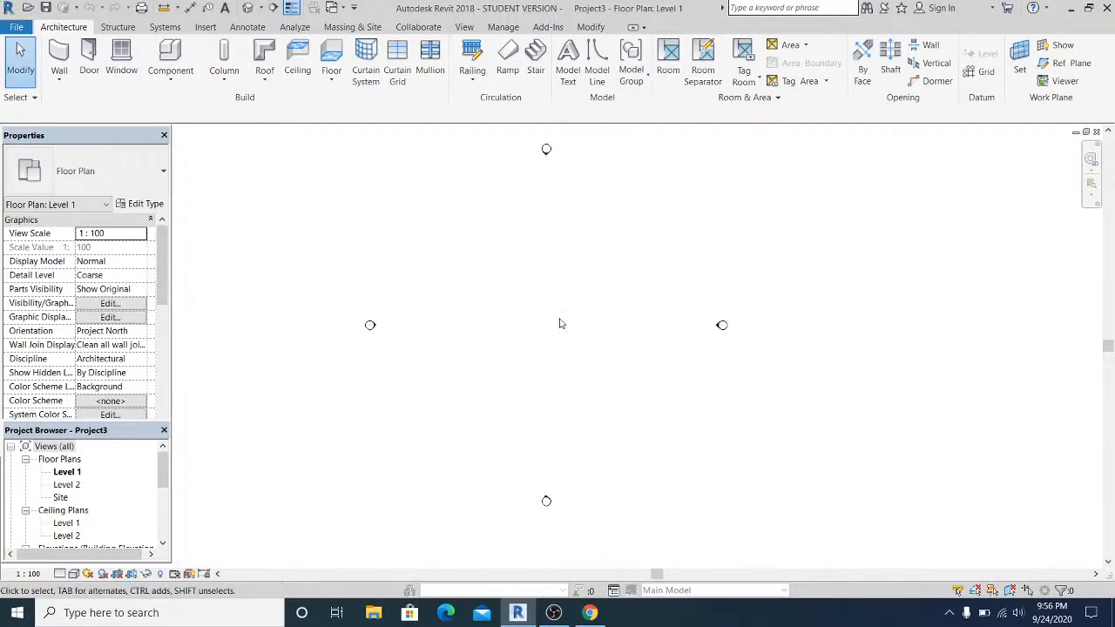
{"action": "middle_click_drag", "start_coordinate": [561, 324], "coordinate": [575, 332]}
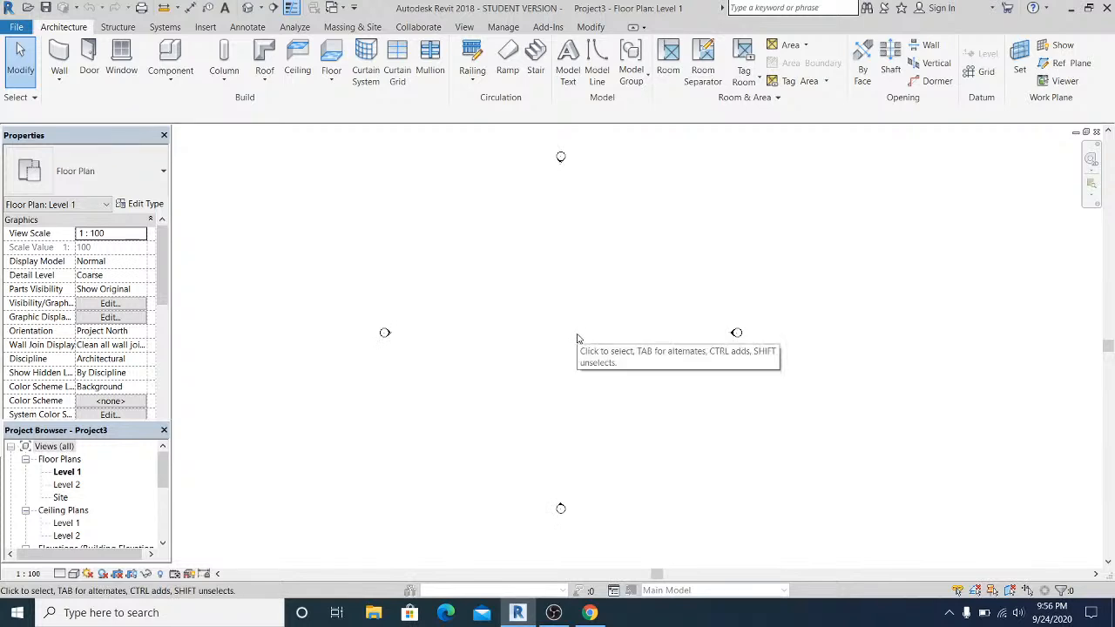
{"action": "key", "text": "r"}
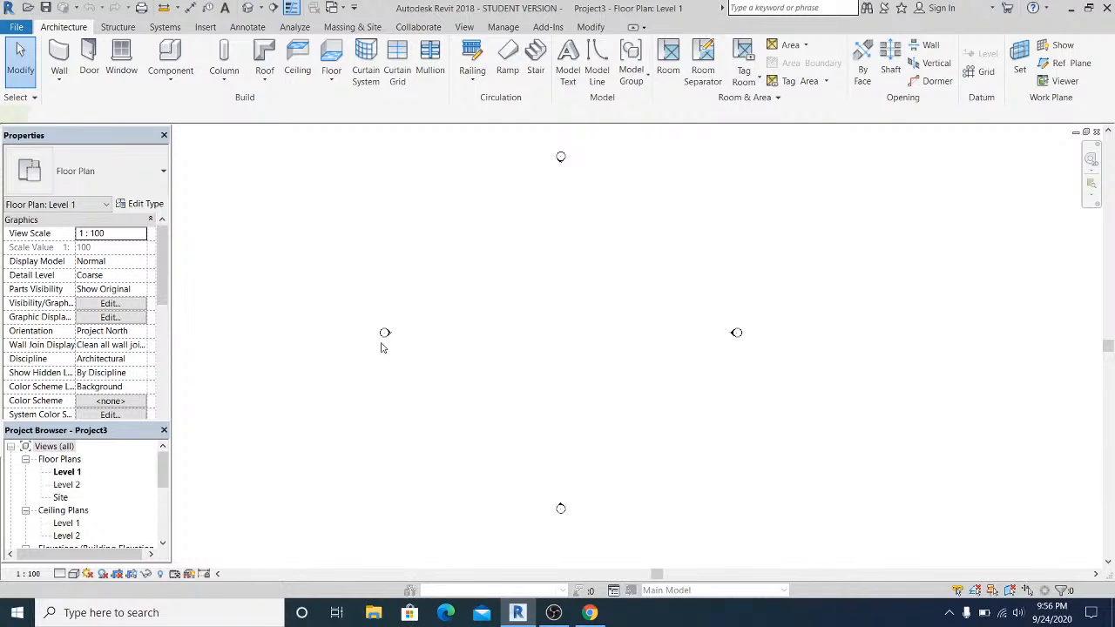
{"action": "key", "text": "p"}
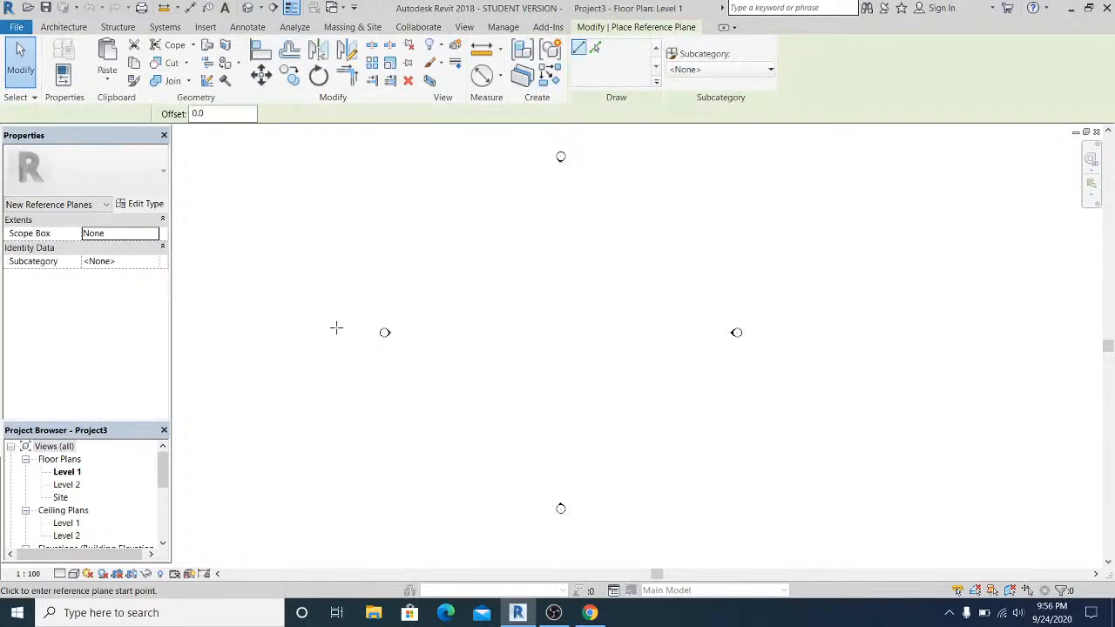
{"action": "left_click", "coordinate": [343, 332]}
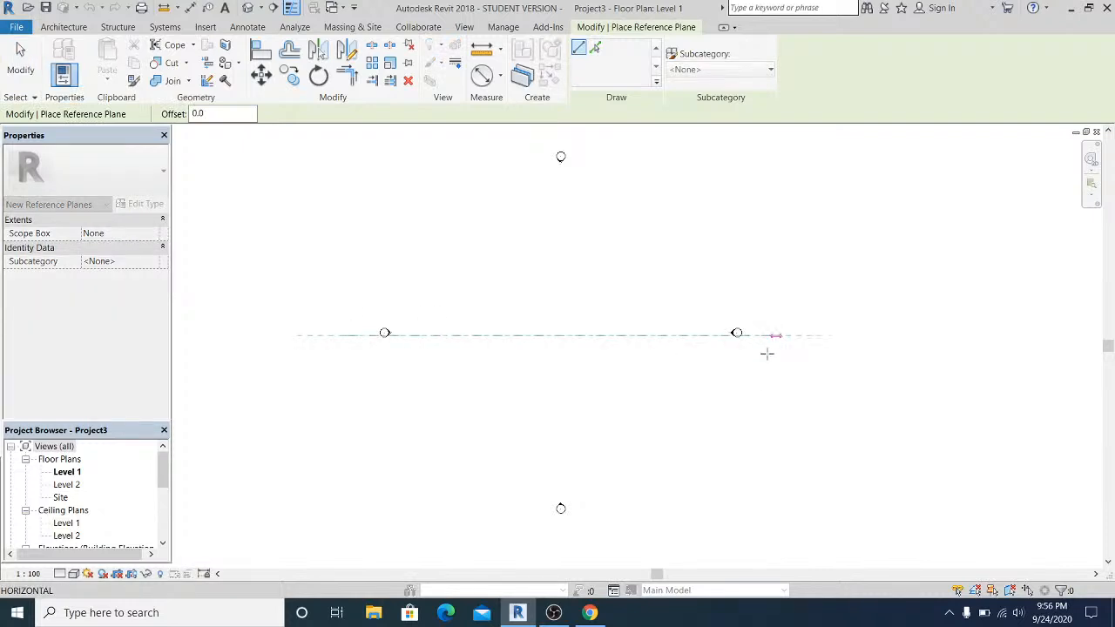
{"action": "left_click", "coordinate": [771, 340]}
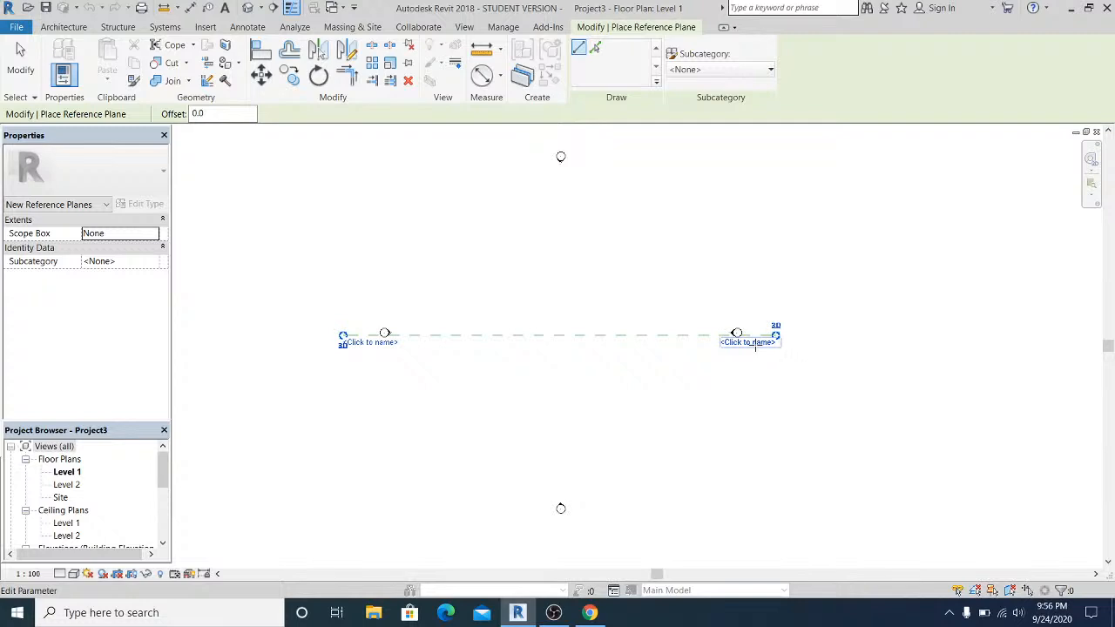
{"action": "left_click", "coordinate": [559, 522]}
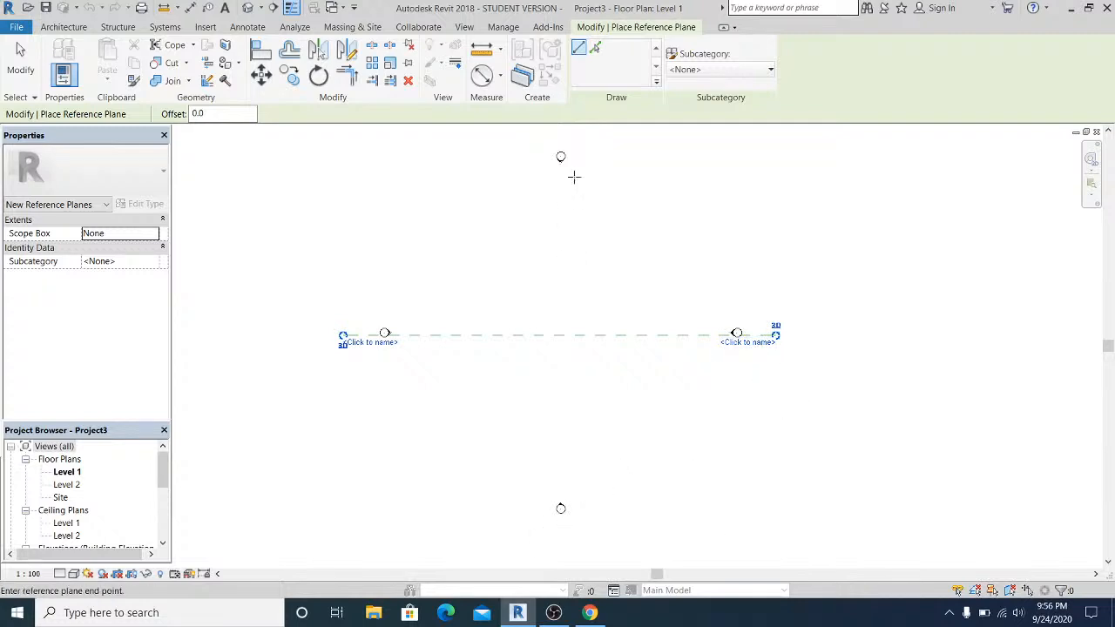
{"action": "left_click", "coordinate": [560, 142]}
{"action": "key", "text": "Escape"}
{"action": "key", "text": "Escape"}
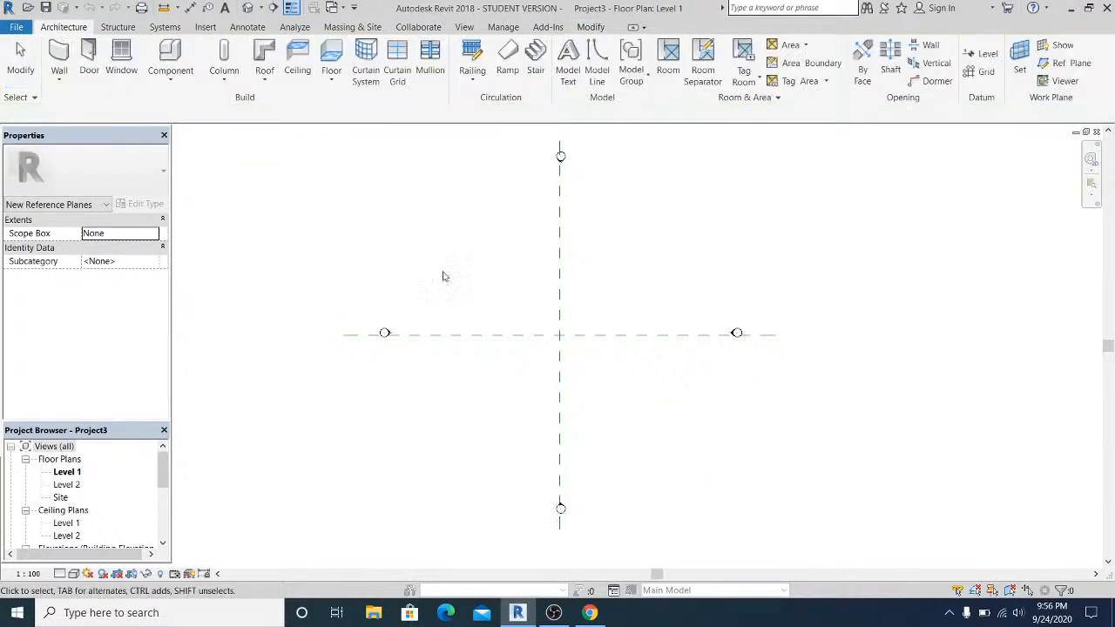
{"action": "scroll", "coordinate": [447, 299], "scroll_direction": "up", "scroll_amount": 2}
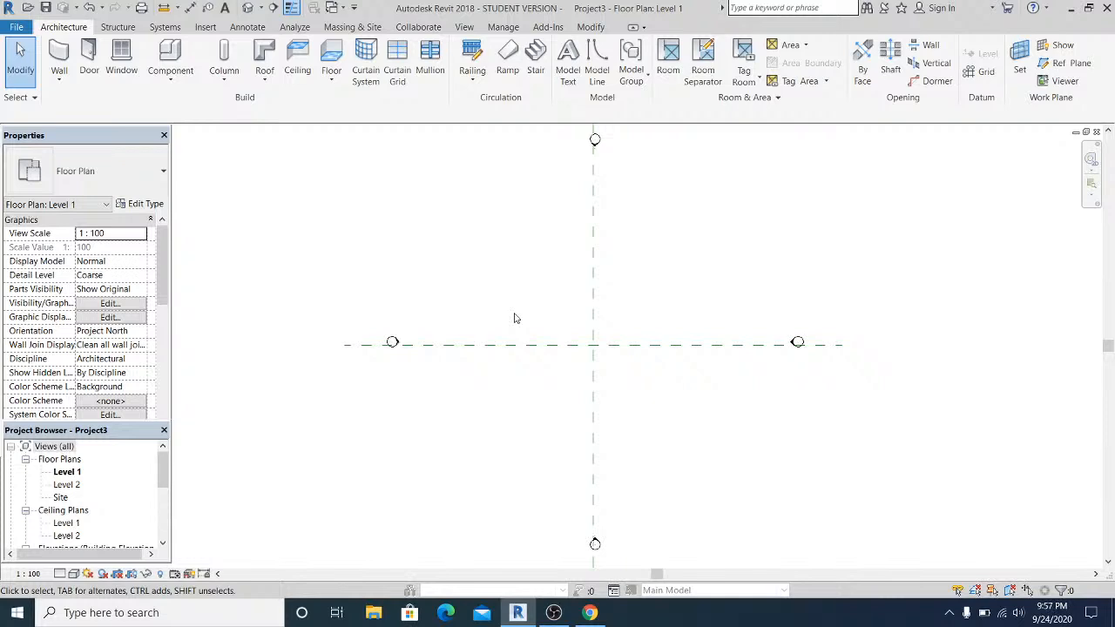
{"action": "middle_click_drag", "start_coordinate": [640, 308], "coordinate": [635, 303]}
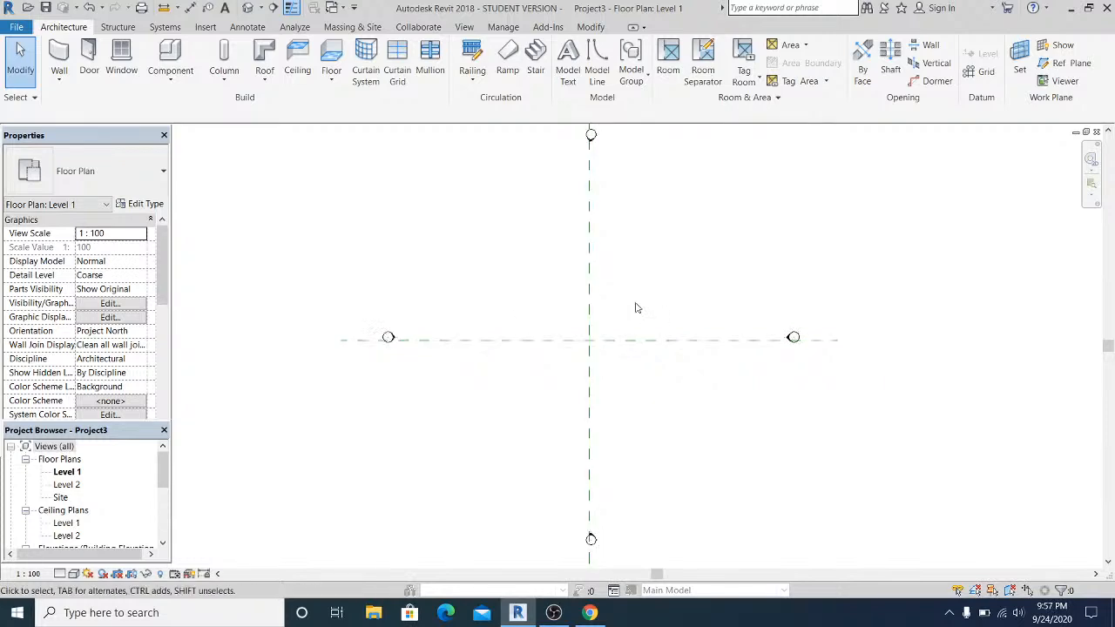
{"action": "middle_click_drag", "start_coordinate": [629, 359], "coordinate": [614, 385]}
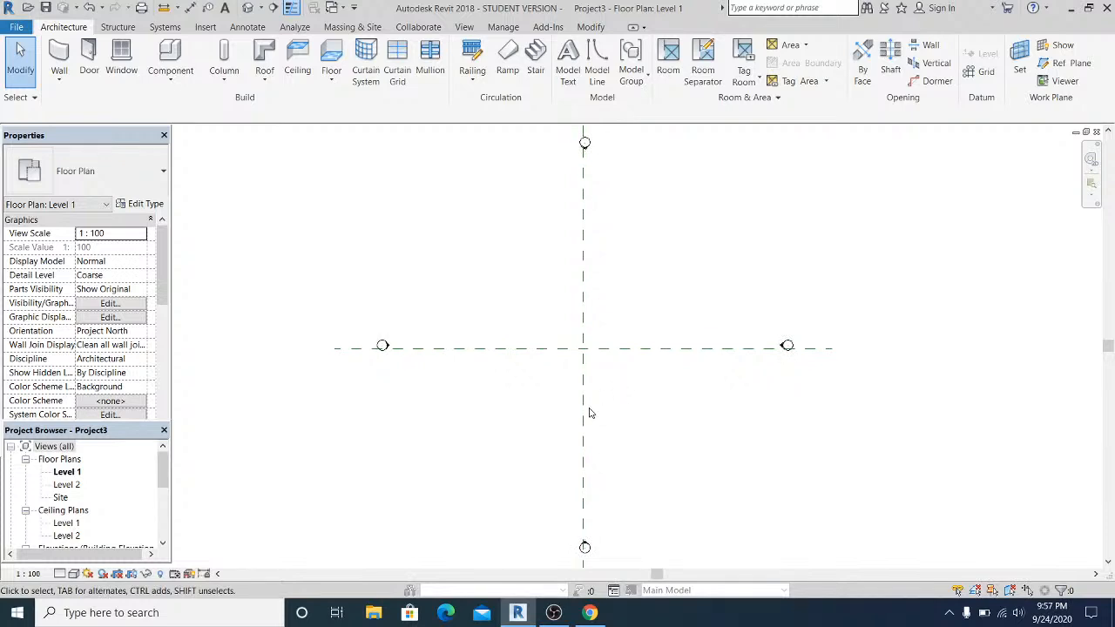
{"action": "mouse_move", "coordinate": [631, 435]}
{"action": "middle_mouse_down"}
{"action": "mouse_move", "coordinate": [632, 419]}
{"action": "mouse_move", "coordinate": [647, 420]}
{"action": "mouse_move", "coordinate": [640, 426]}
{"action": "middle_mouse_up"}
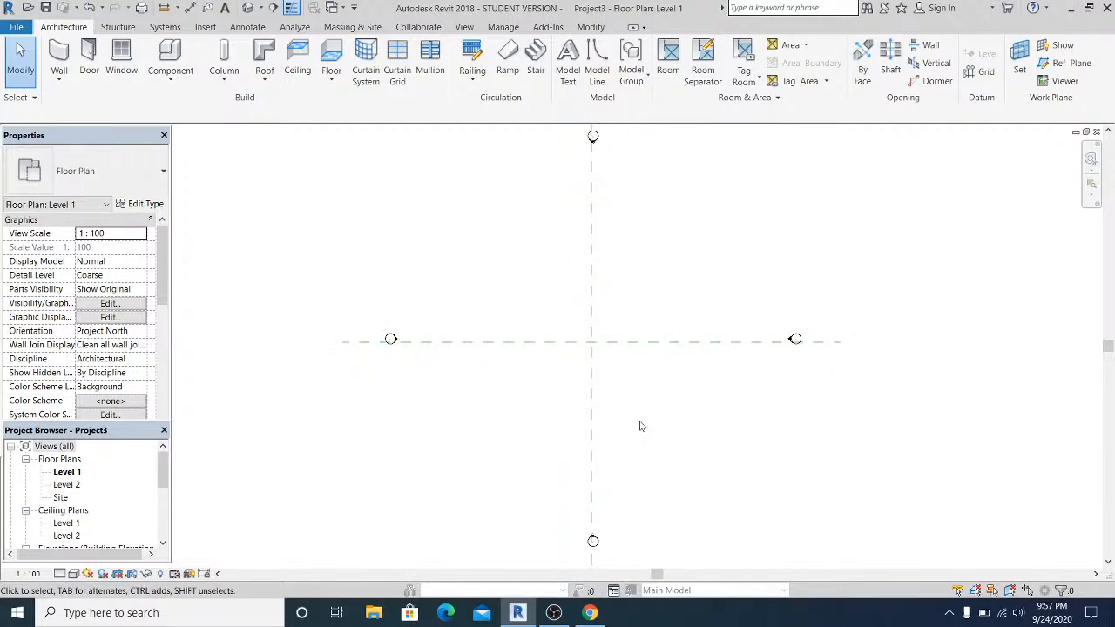
{"action": "middle_click_drag", "start_coordinate": [634, 418], "coordinate": [646, 415]}
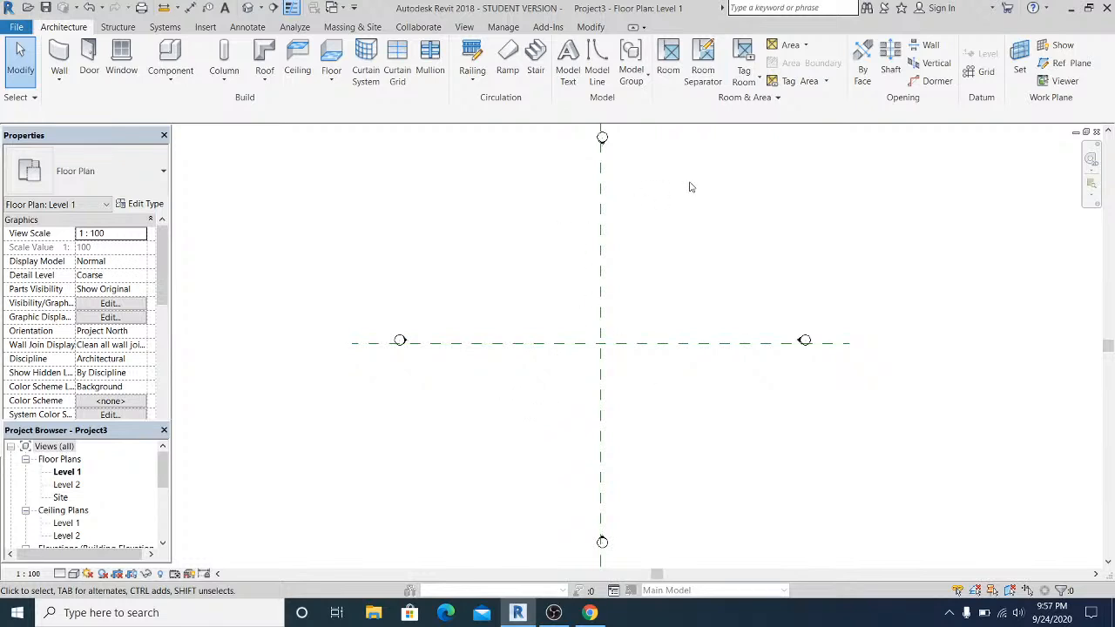
{"action": "mouse_move", "coordinate": [658, 277]}
{"action": "middle_mouse_down"}
{"action": "mouse_move", "coordinate": [667, 287]}
{"action": "mouse_move", "coordinate": [653, 296]}
{"action": "middle_mouse_up"}
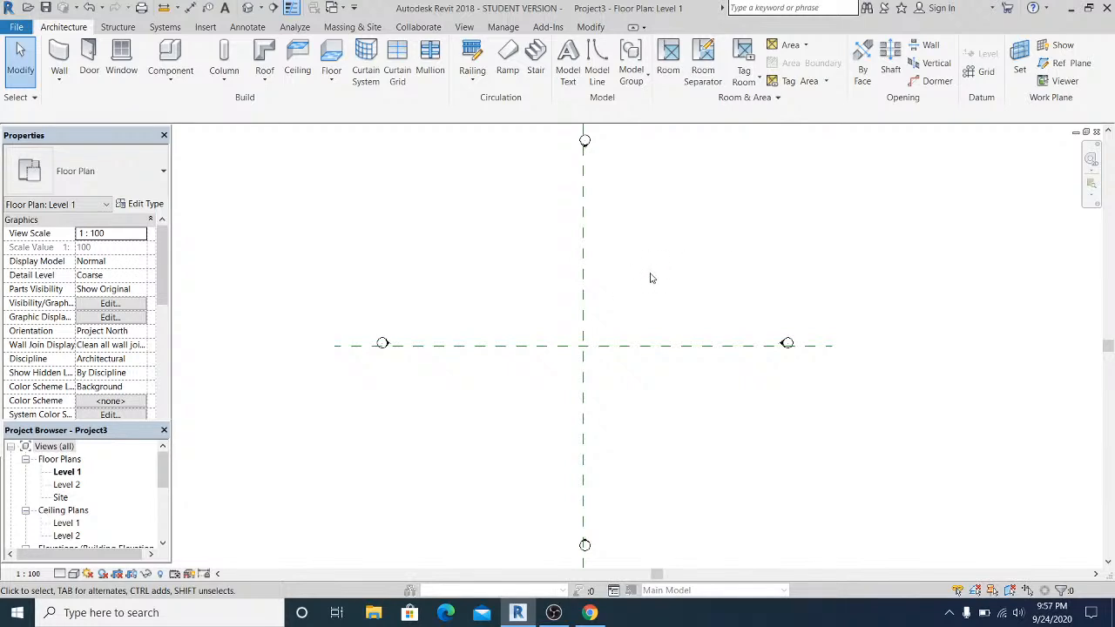
{"action": "middle_click_drag", "start_coordinate": [678, 243], "coordinate": [674, 243]}
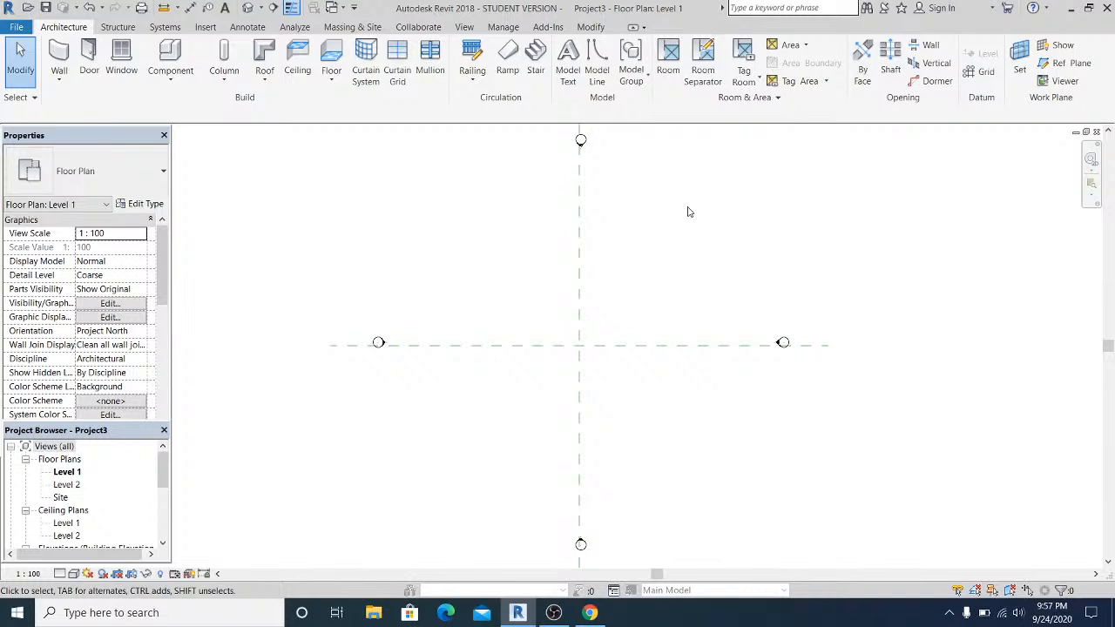
{"action": "middle_click_drag", "start_coordinate": [603, 230], "coordinate": [602, 235]}
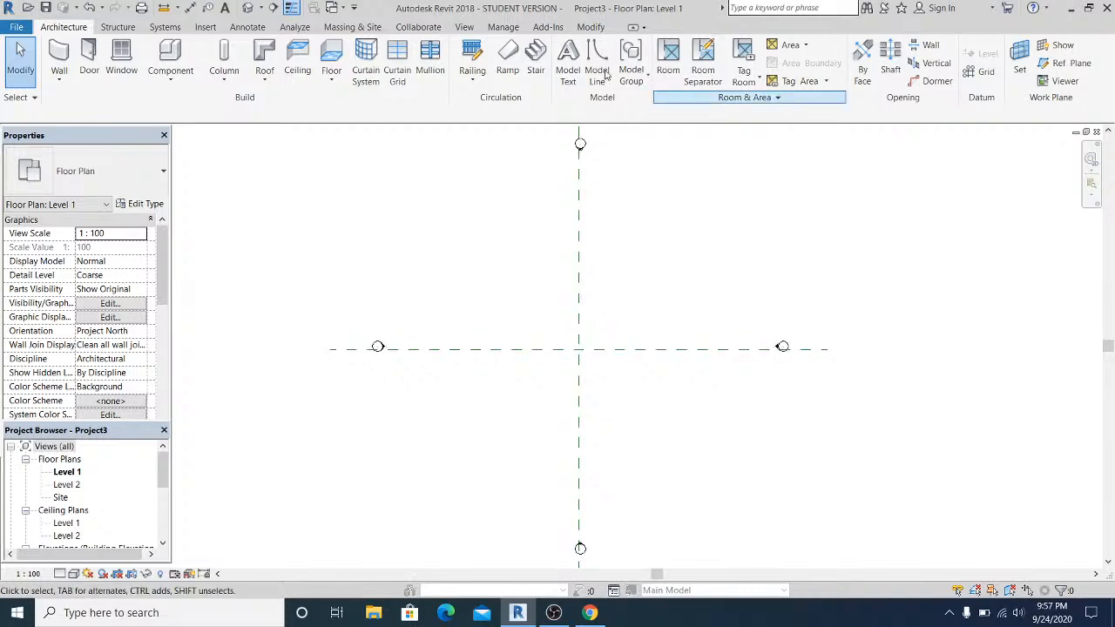
Start a new in-place mass named Mass 1.
{"action": "left_click", "coordinate": [353, 27]}
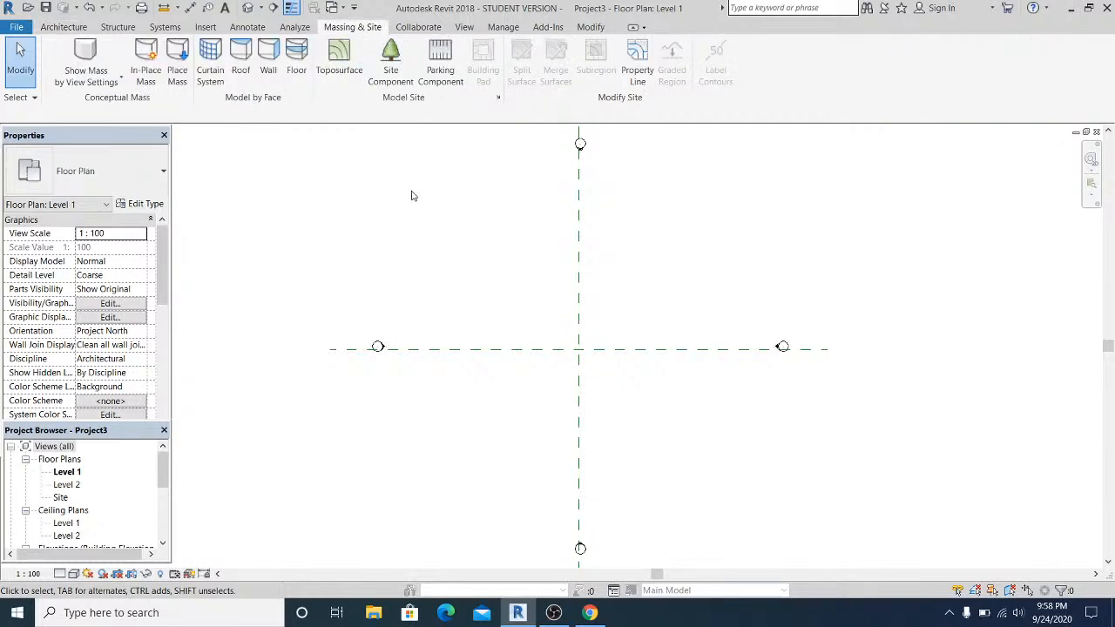
{"action": "left_click", "coordinate": [148, 65]}
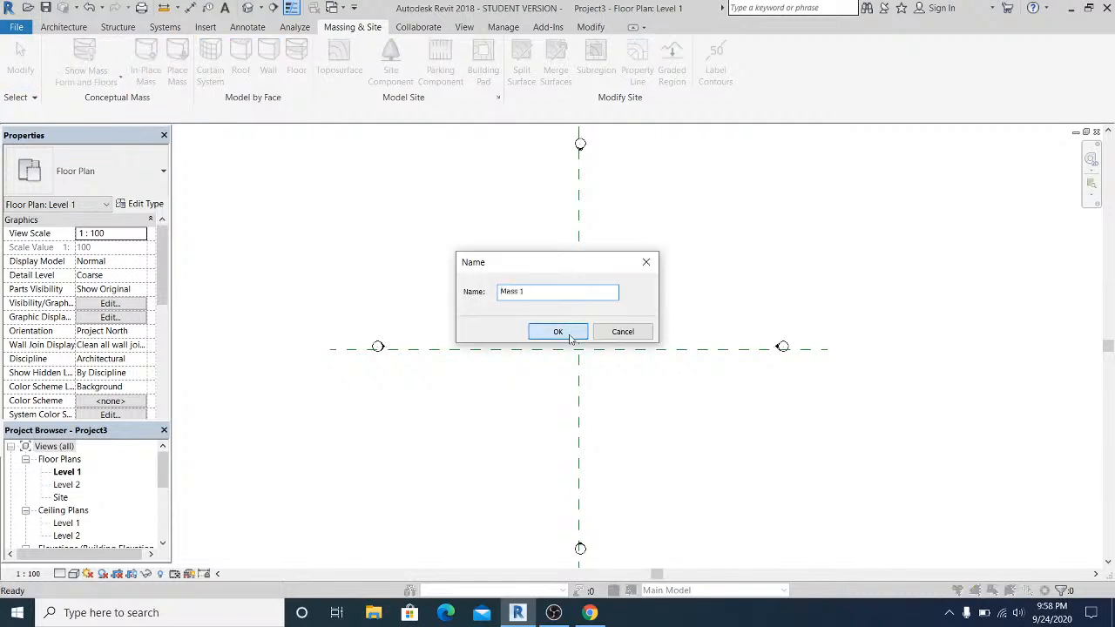
{"action": "left_click", "coordinate": [570, 338]}
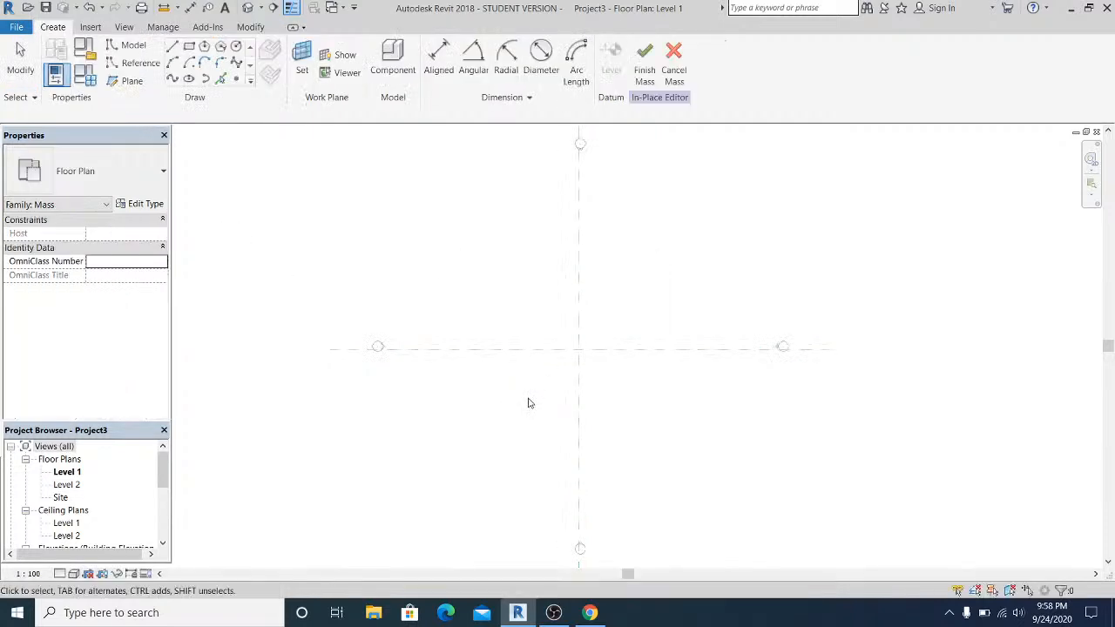
Place two reference points on Level 1 west of the vertical reference plane, one on the horizontal plane and one south of it.
{"action": "left_click", "coordinate": [239, 81]}
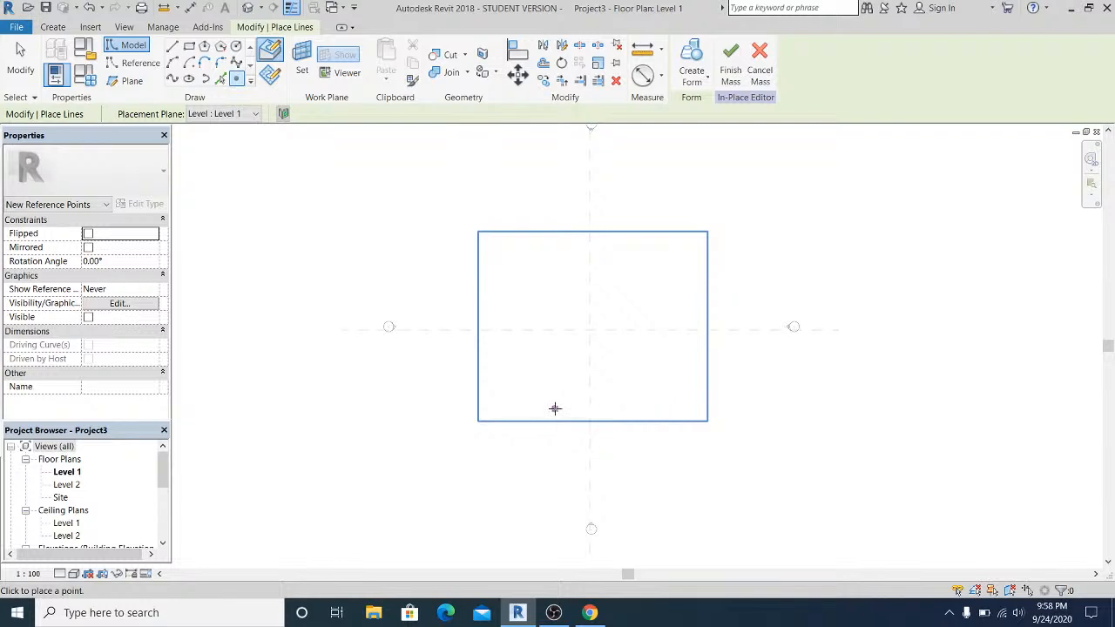
{"action": "left_click", "coordinate": [511, 330]}
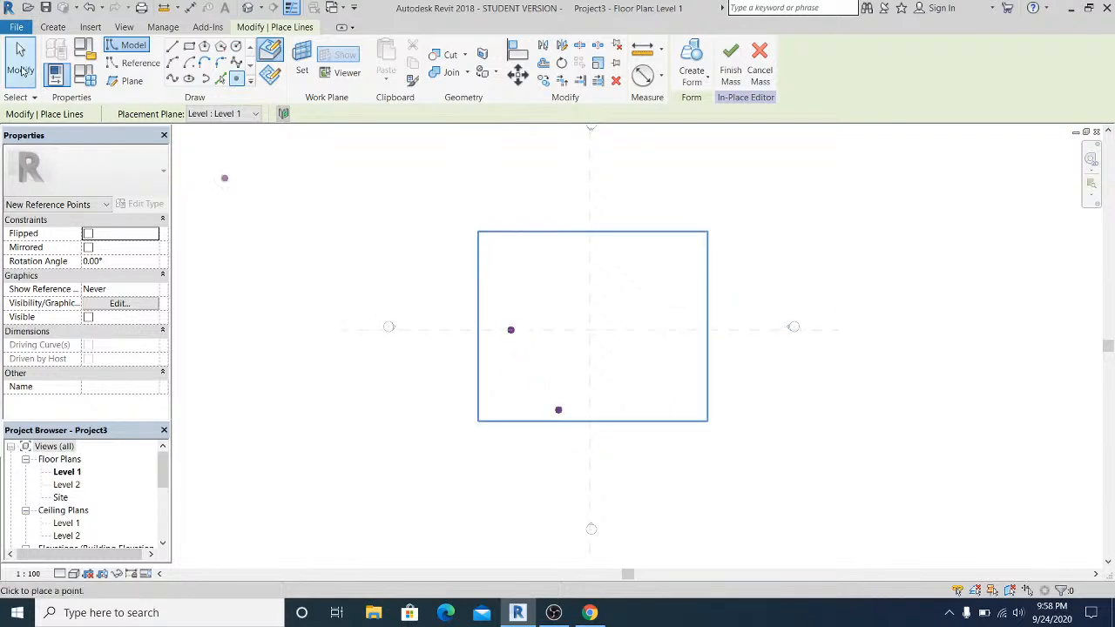
{"action": "left_click", "coordinate": [21, 60]}
{"action": "scroll", "coordinate": [371, 332], "scroll_direction": "up", "scroll_amount": 1}
{"action": "scroll", "coordinate": [372, 331], "scroll_direction": "up", "scroll_amount": 1}
{"action": "key", "text": "Escape"}
{"action": "key", "text": "Escape"}
Mirror the southern reference point about the horizontal reference plane.
{"action": "middle_click_drag", "start_coordinate": [460, 426], "coordinate": [378, 373]}
{"action": "left_click_drag", "start_coordinate": [493, 459], "coordinate": [598, 355]}
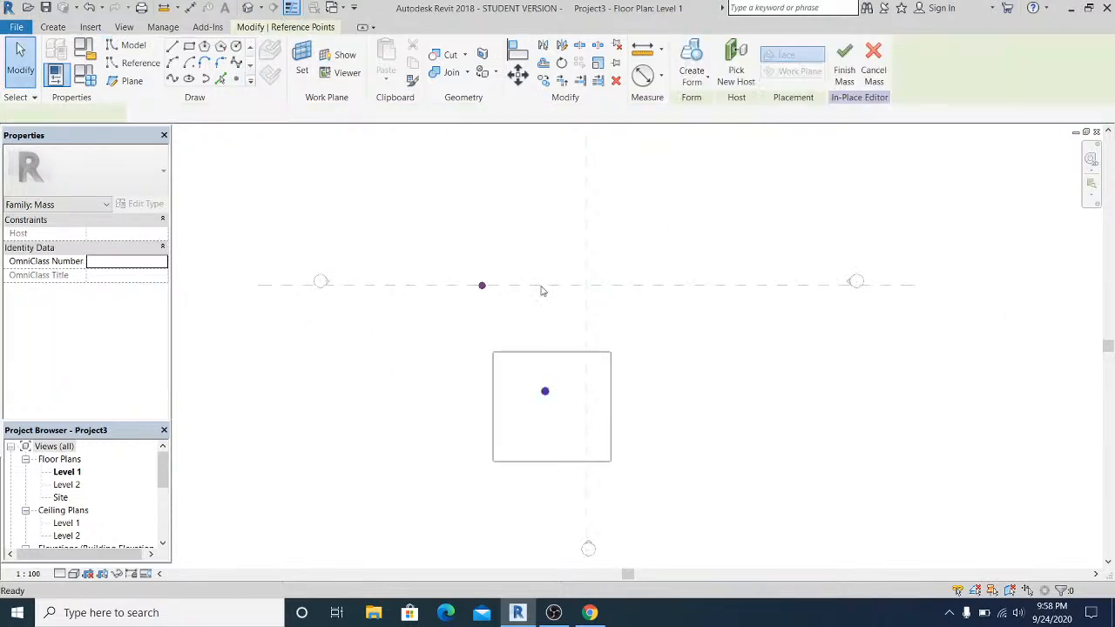
{"action": "left_click", "coordinate": [539, 285]}
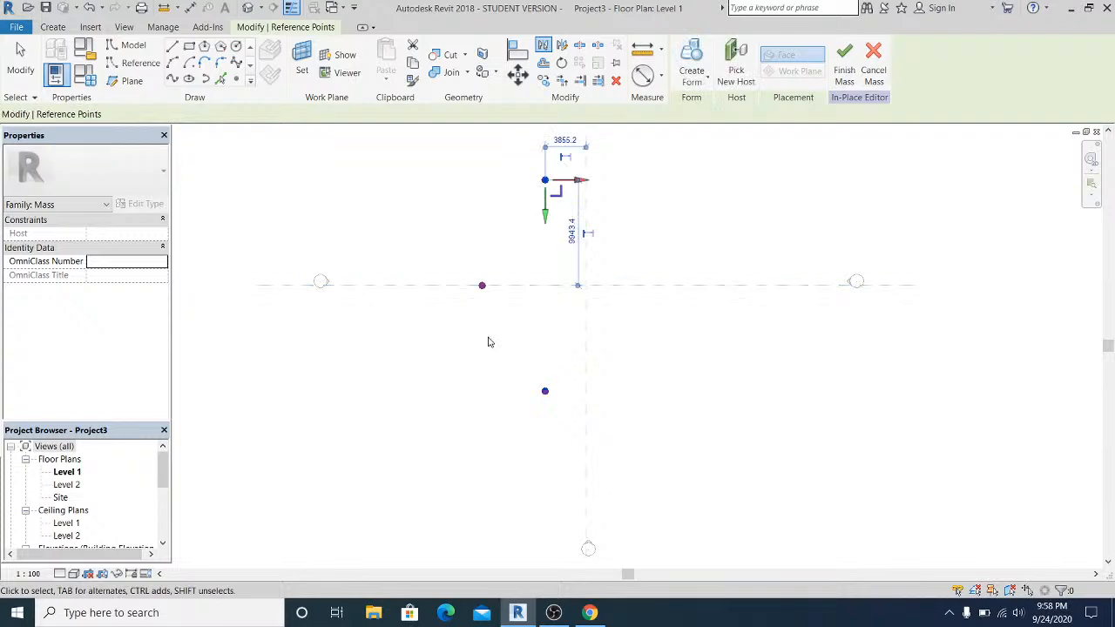
{"action": "left_click", "coordinate": [478, 368]}
Mirror the three reference points about the vertical reference plane.
{"action": "scroll", "coordinate": [475, 367], "scroll_direction": "down", "scroll_amount": 1}
{"action": "left_click_drag", "start_coordinate": [428, 223], "coordinate": [590, 418]}
{"action": "key", "text": "m"}
{"action": "left_click", "coordinate": [560, 281]}
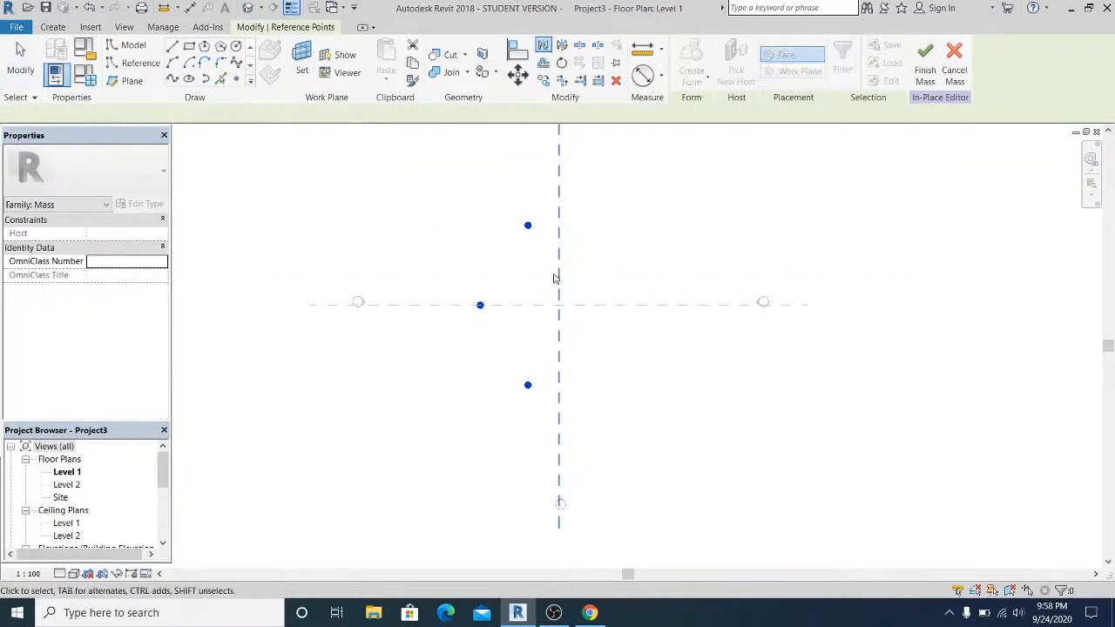
{"action": "left_click", "coordinate": [725, 411]}
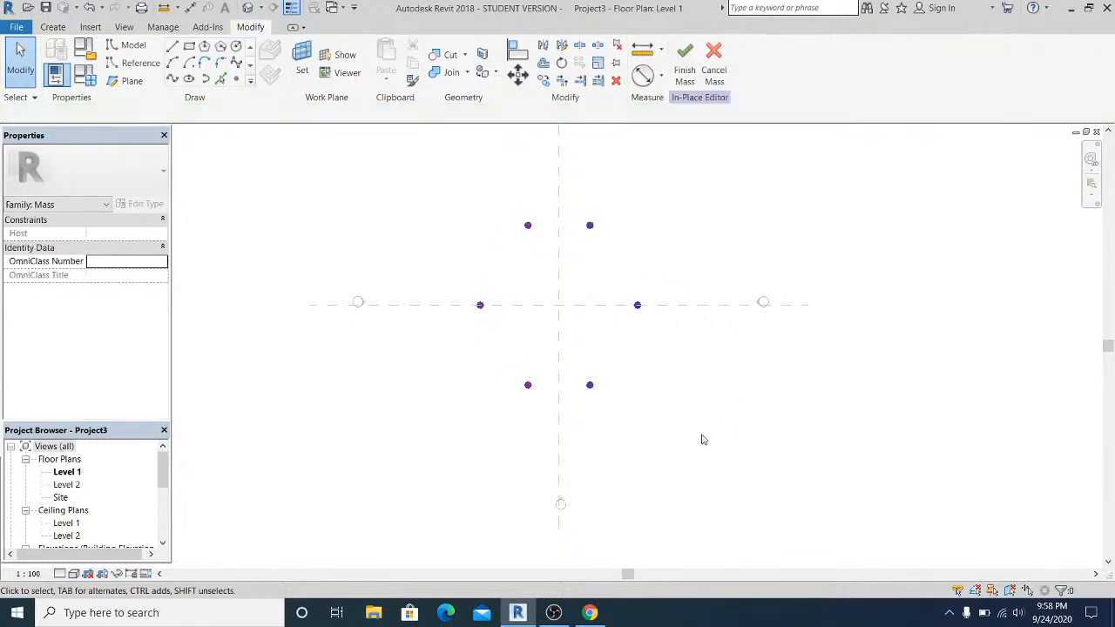
Create a spline through the three western reference points and make it a reference line.
{"action": "scroll", "coordinate": [357, 260], "scroll_direction": "up", "scroll_amount": 1}
{"action": "scroll", "coordinate": [438, 325], "scroll_direction": "up", "scroll_amount": 1}
{"action": "scroll", "coordinate": [441, 327], "scroll_direction": "down", "scroll_amount": 1}
{"action": "middle_click_drag", "start_coordinate": [444, 328], "coordinate": [461, 301]}
{"action": "scroll", "coordinate": [470, 327], "scroll_direction": "up", "scroll_amount": 1}
{"action": "scroll", "coordinate": [485, 313], "scroll_direction": "up", "scroll_amount": 1}
{"action": "left_click_drag", "start_coordinate": [420, 171], "coordinate": [608, 464]}
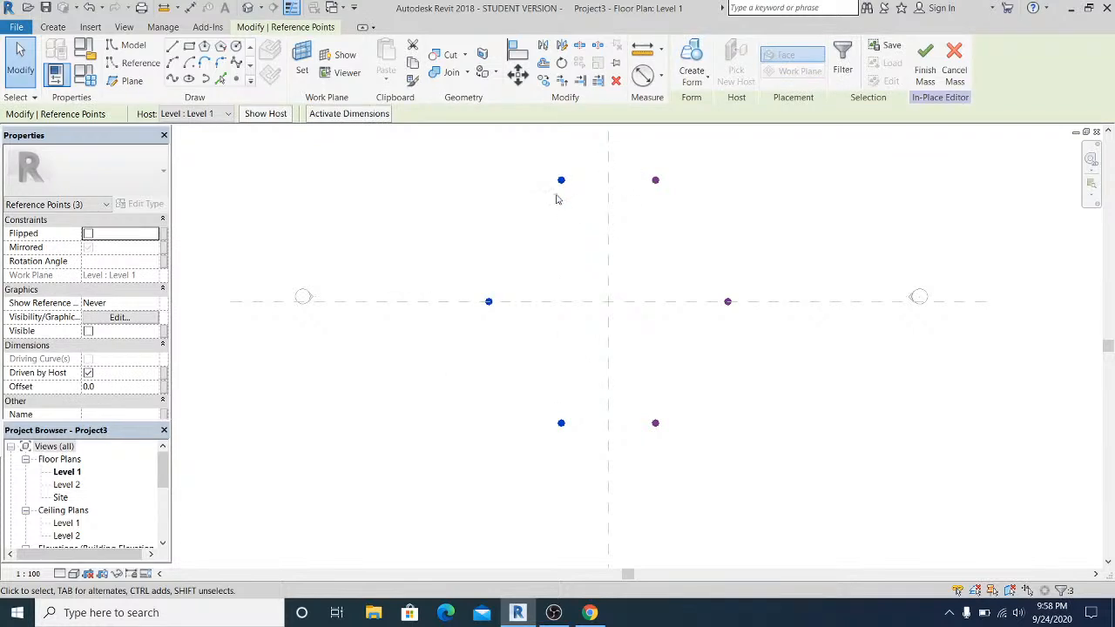
{"action": "left_click", "coordinate": [172, 79]}
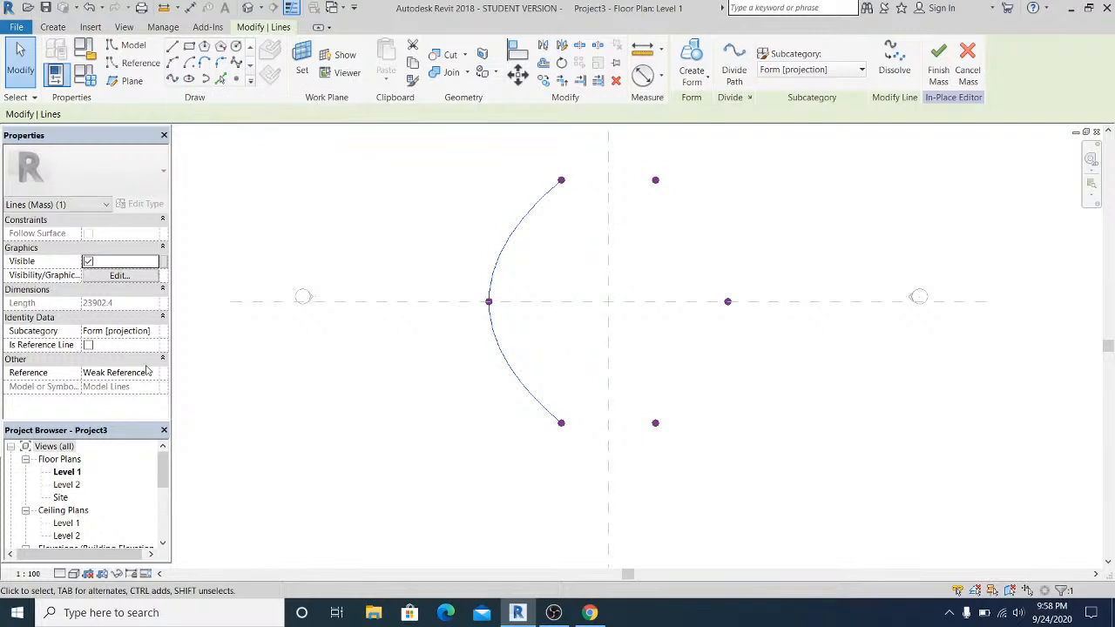
{"action": "left_click", "coordinate": [88, 345]}
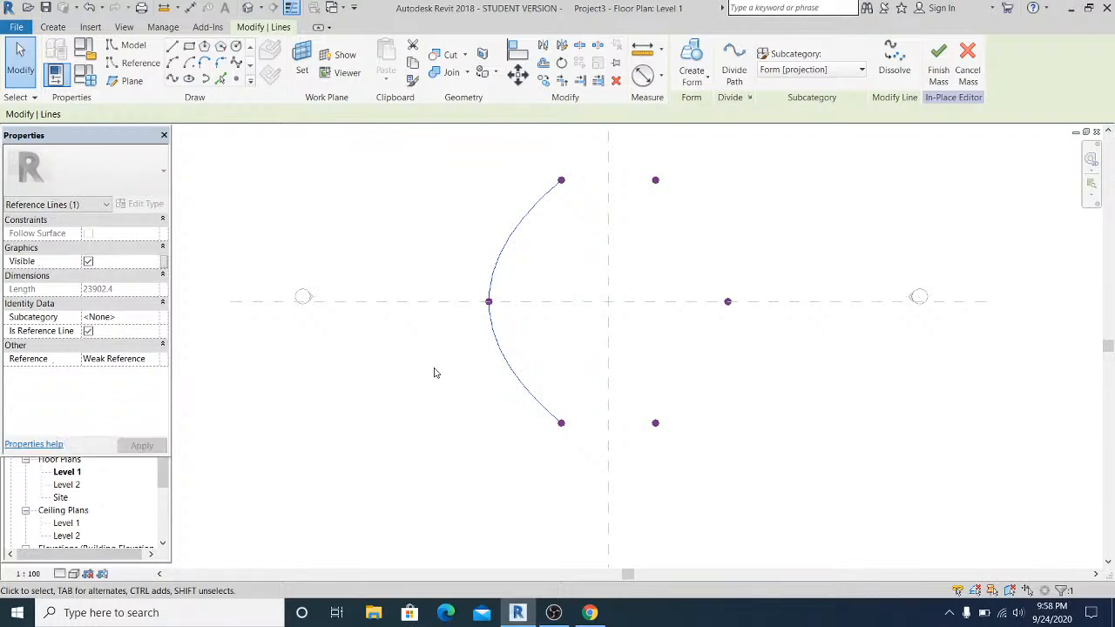
{"action": "left_click", "coordinate": [277, 380]}
Create a spline through the three eastern reference points and make it a reference line.
{"action": "left_click_drag", "start_coordinate": [618, 159], "coordinate": [792, 462]}
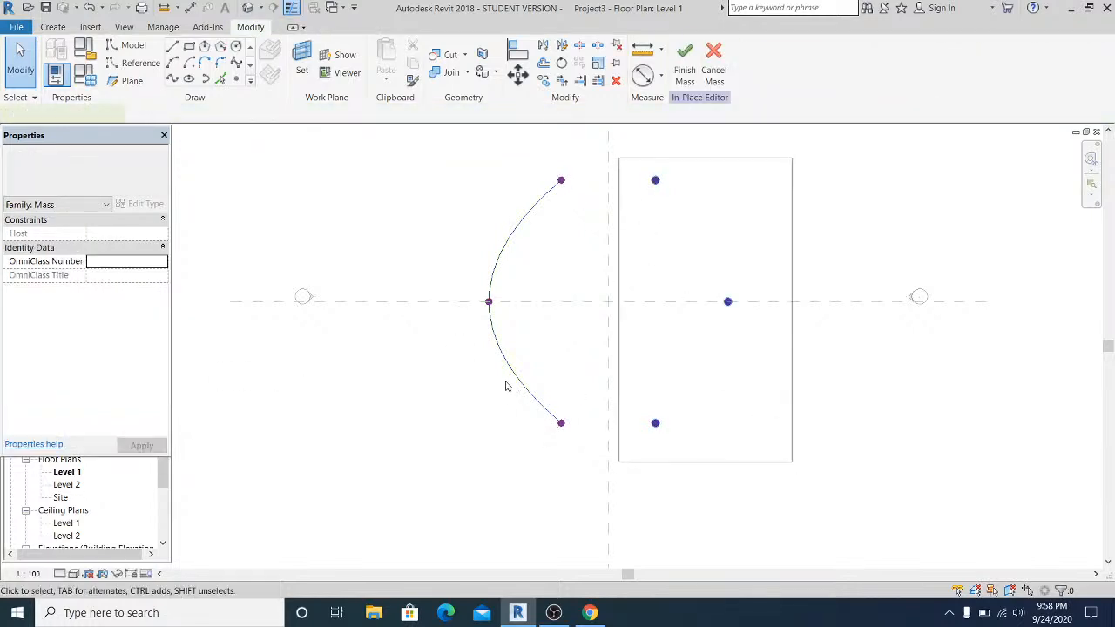
{"action": "left_click", "coordinate": [172, 79]}
{"action": "left_click", "coordinate": [88, 346]}
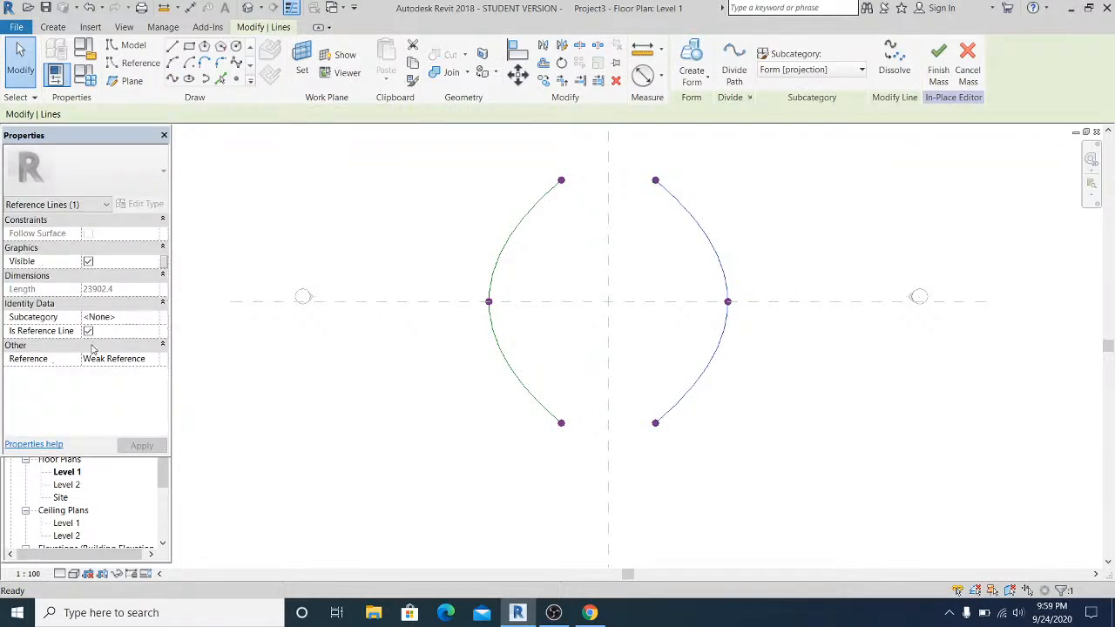
{"action": "left_click", "coordinate": [418, 218]}
Join the two northern points and the two southern points with splines through points, making both reference lines.
{"action": "left_click_drag", "start_coordinate": [472, 168], "coordinate": [716, 248]}
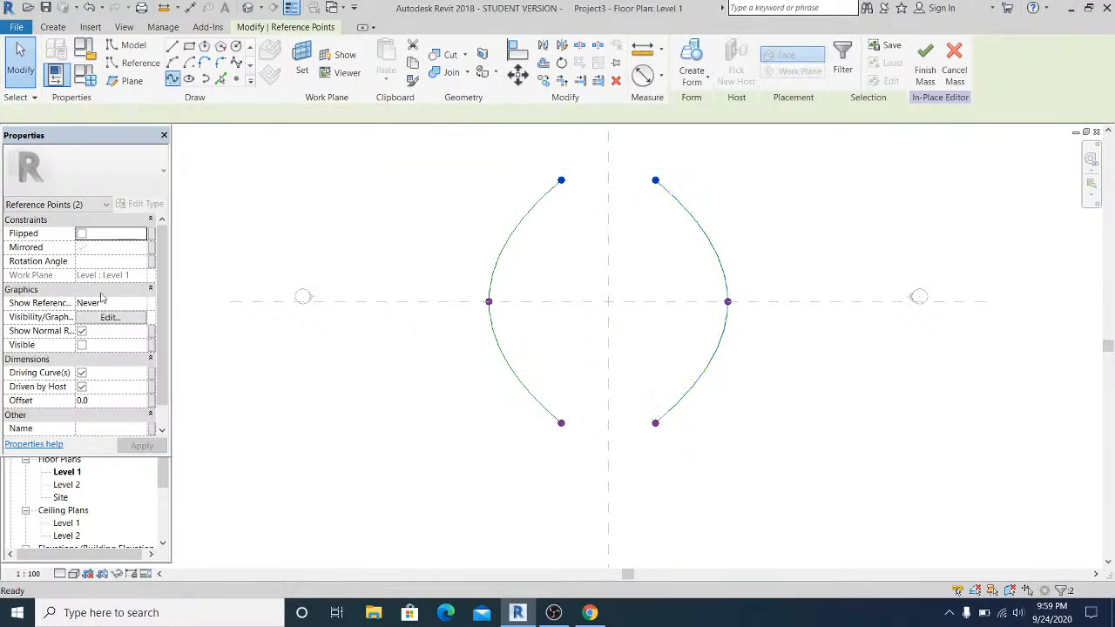
{"action": "left_click", "coordinate": [172, 79]}
{"action": "left_click", "coordinate": [88, 345]}
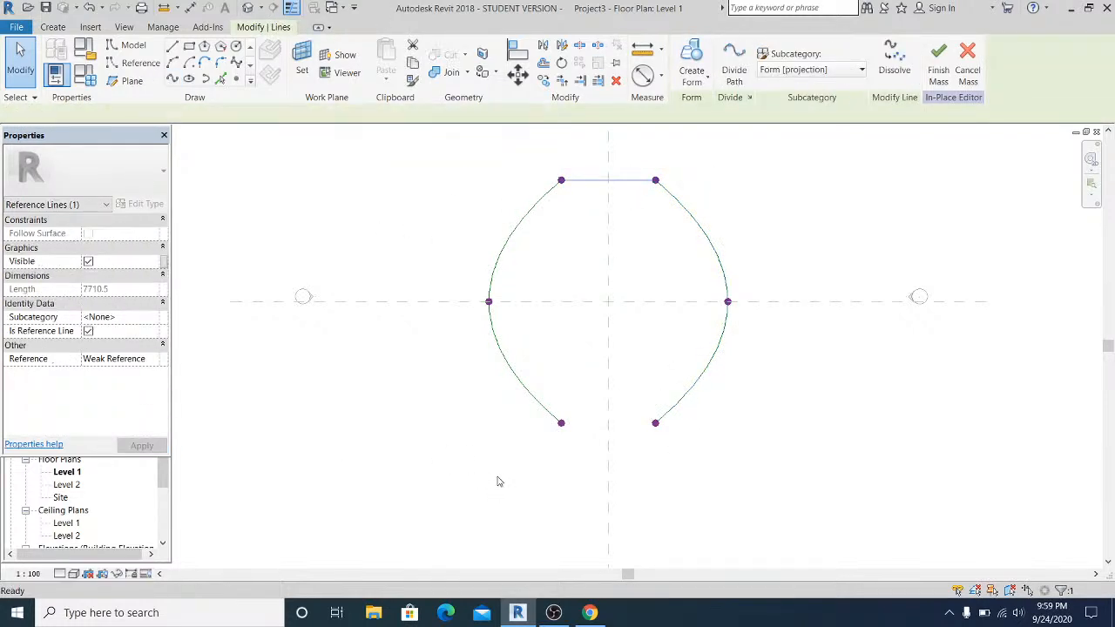
{"action": "left_click_drag", "start_coordinate": [483, 405], "coordinate": [709, 477]}
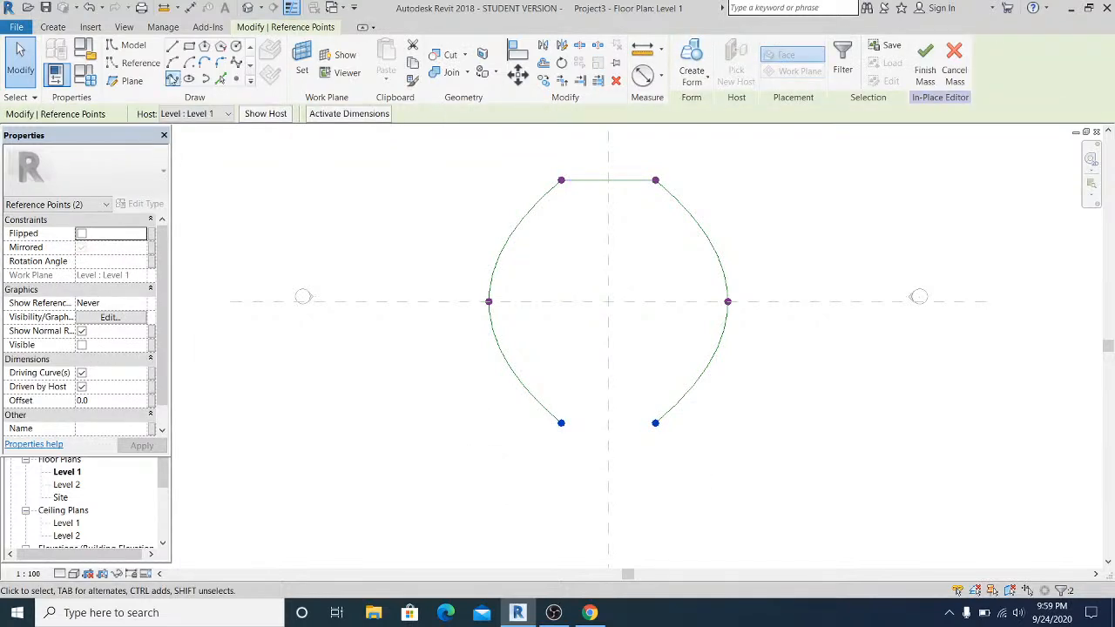
{"action": "left_click", "coordinate": [172, 79]}
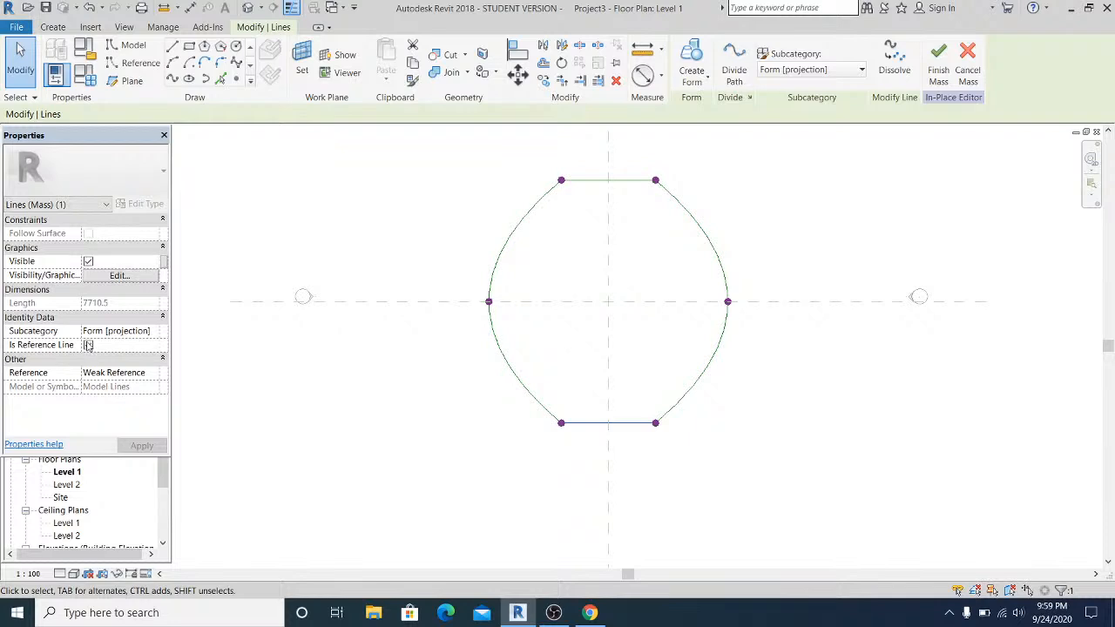
{"action": "left_click", "coordinate": [88, 345]}
{"action": "left_click", "coordinate": [392, 416]}
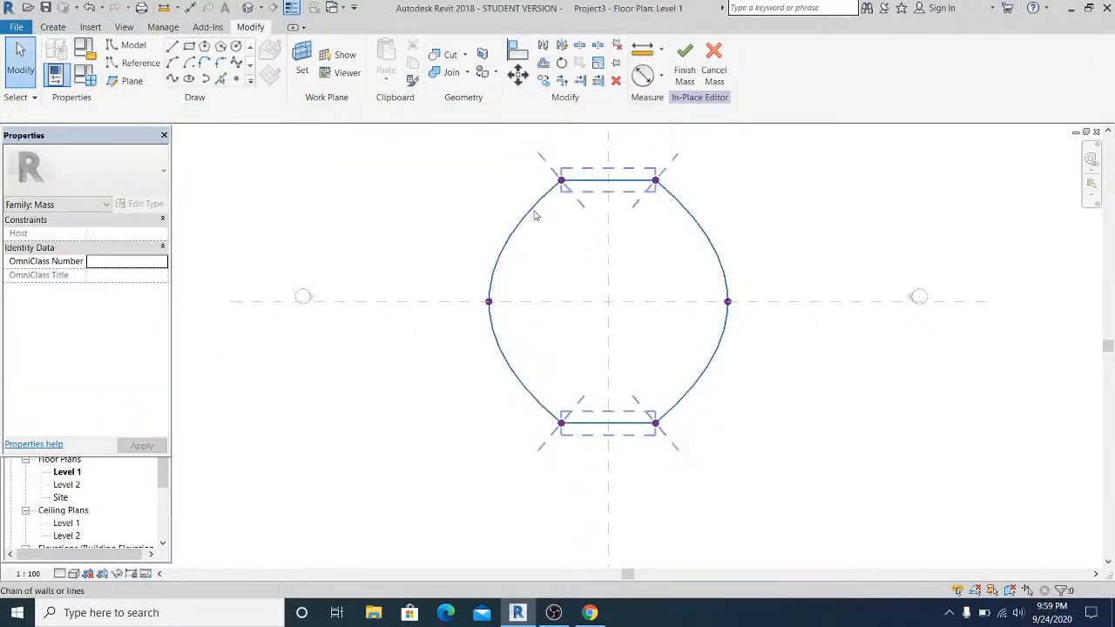
Place a reference point at the intersection of the two reference planes.
{"action": "left_click", "coordinate": [236, 79]}
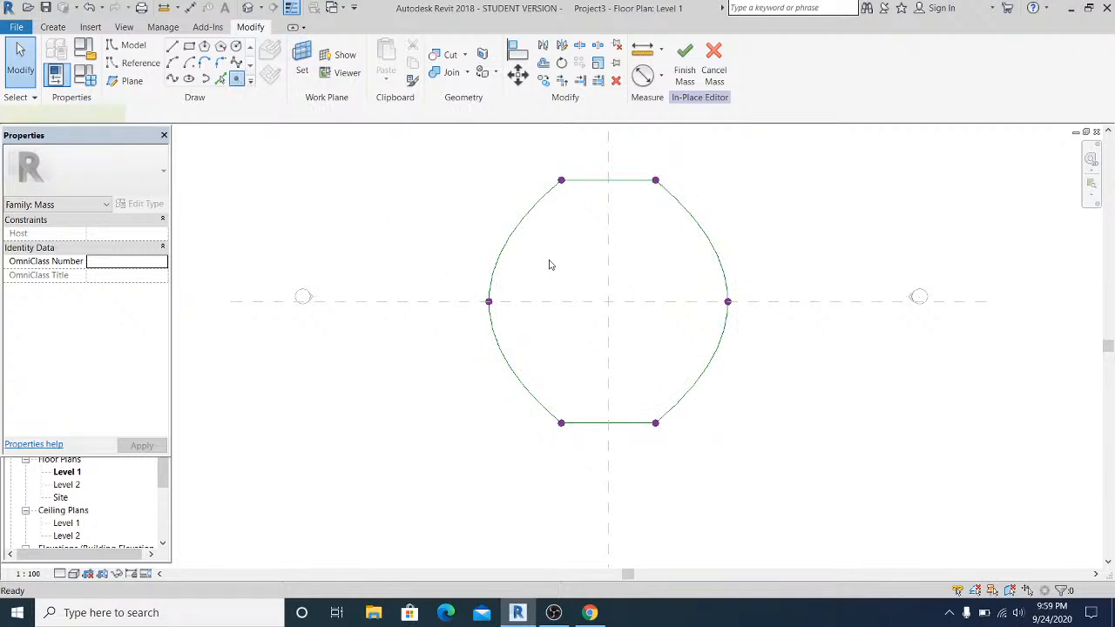
{"action": "left_click", "coordinate": [608, 301]}
{"action": "left_click", "coordinate": [26, 63]}
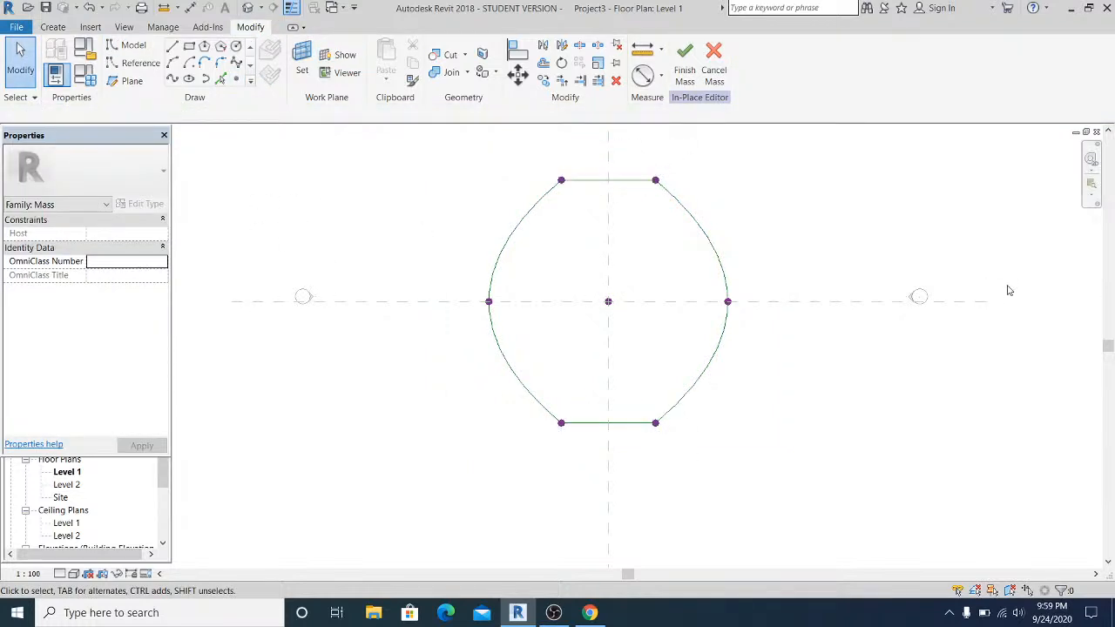
Create a spline through the three points on the horizontal reference plane and make it a reference line.
{"action": "scroll", "coordinate": [566, 325], "scroll_direction": "up", "scroll_amount": 3}
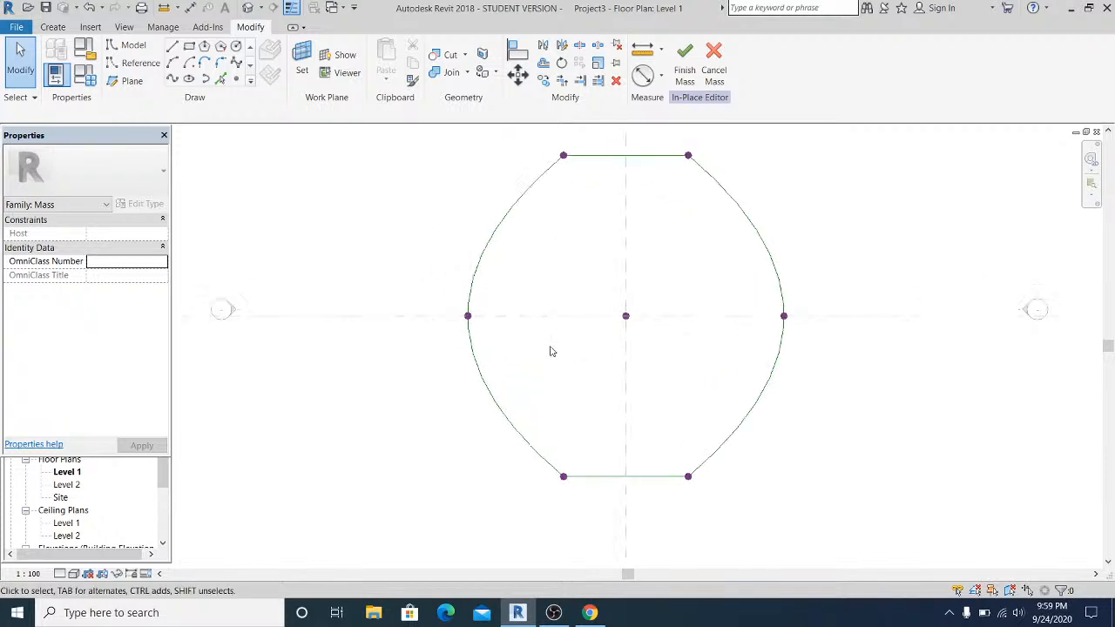
{"action": "left_click_drag", "start_coordinate": [360, 241], "coordinate": [821, 348]}
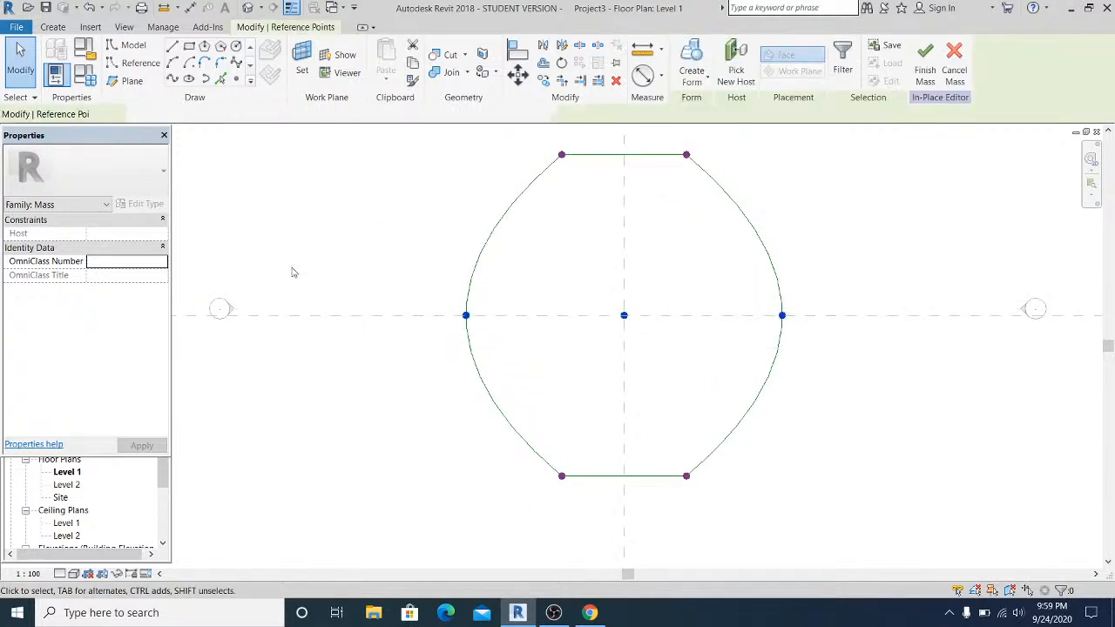
{"action": "left_click", "coordinate": [172, 78]}
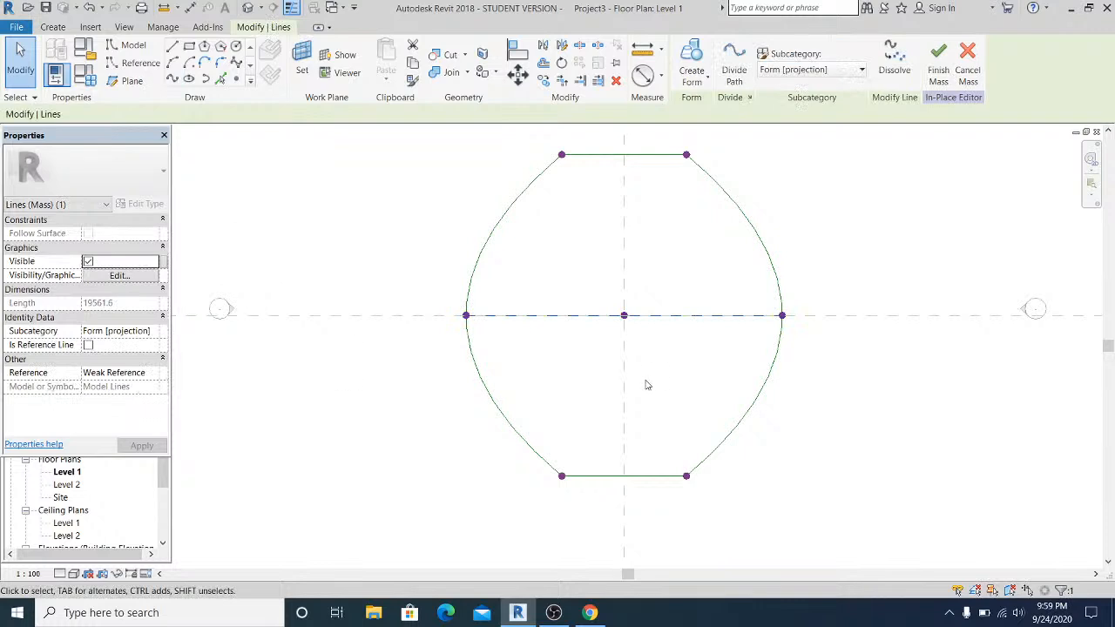
{"action": "left_click", "coordinate": [88, 345]}
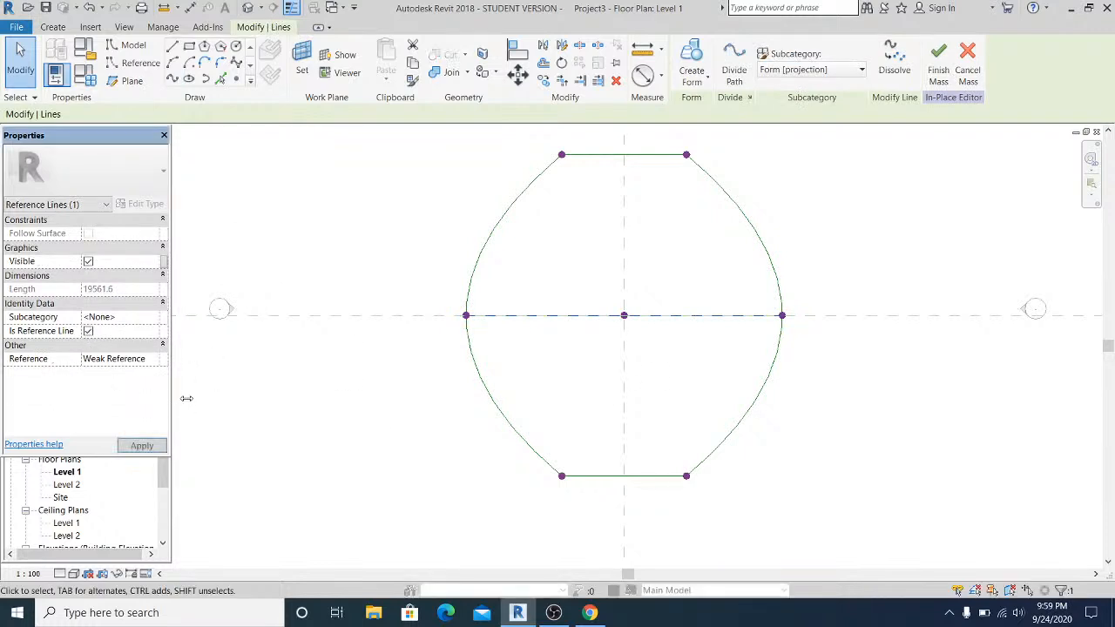
{"action": "left_click", "coordinate": [265, 418]}
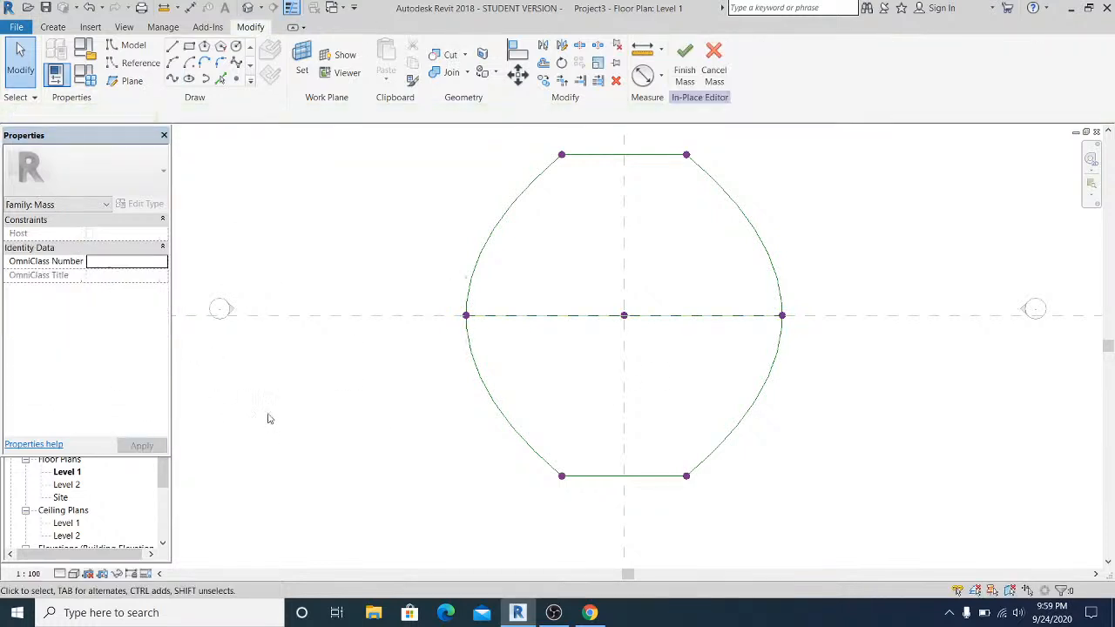
Open the default 3D view and raise the centre reference point about 2900 mm above Level 1.
{"action": "left_click", "coordinate": [249, 8]}
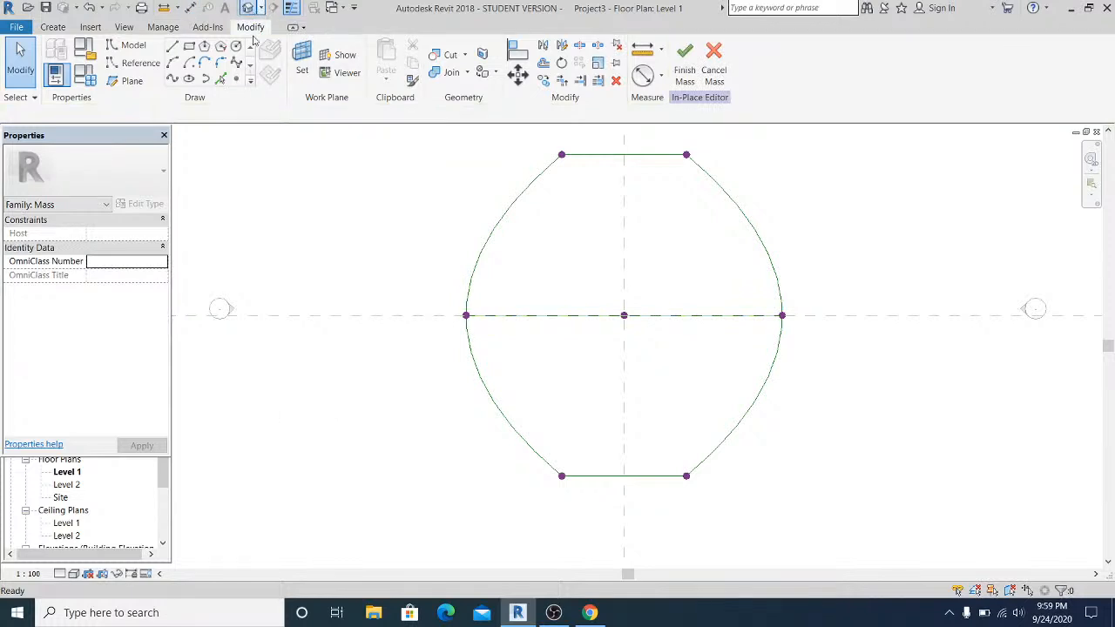
{"action": "scroll", "coordinate": [558, 366], "scroll_direction": "up", "scroll_amount": 3}
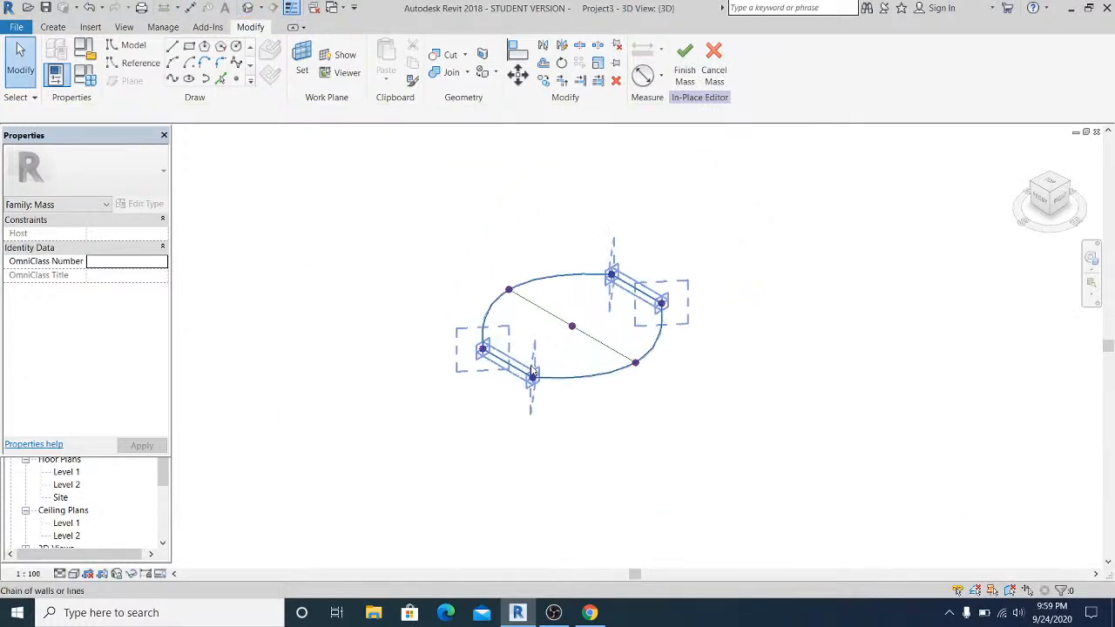
{"action": "left_click_drag", "start_coordinate": [587, 312], "coordinate": [587, 249]}
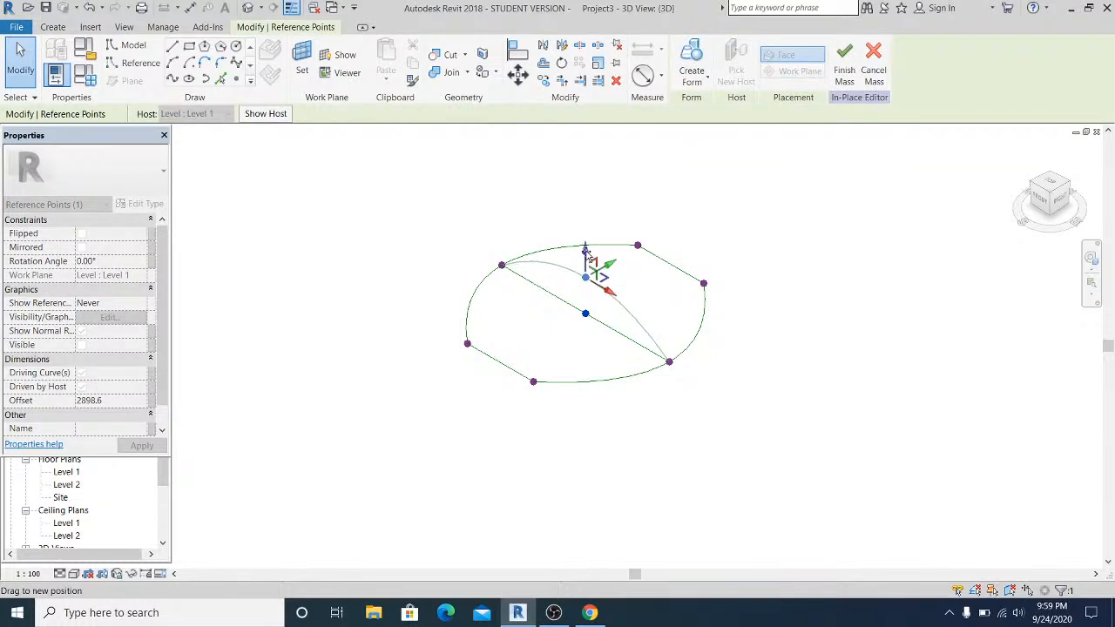
Raise both end points of the middle reference line, the western one about 5930 mm above Level 1.
{"action": "left_click_drag", "start_coordinate": [450, 202], "coordinate": [502, 174]}
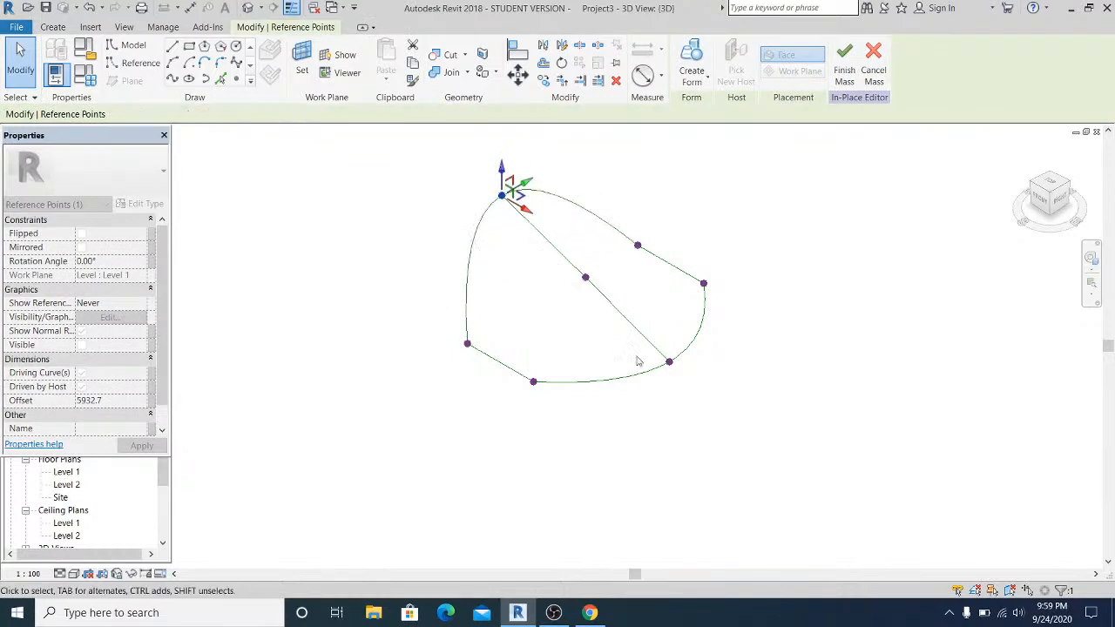
{"action": "left_click_drag", "start_coordinate": [624, 350], "coordinate": [671, 271]}
{"action": "left_click", "coordinate": [630, 445]}
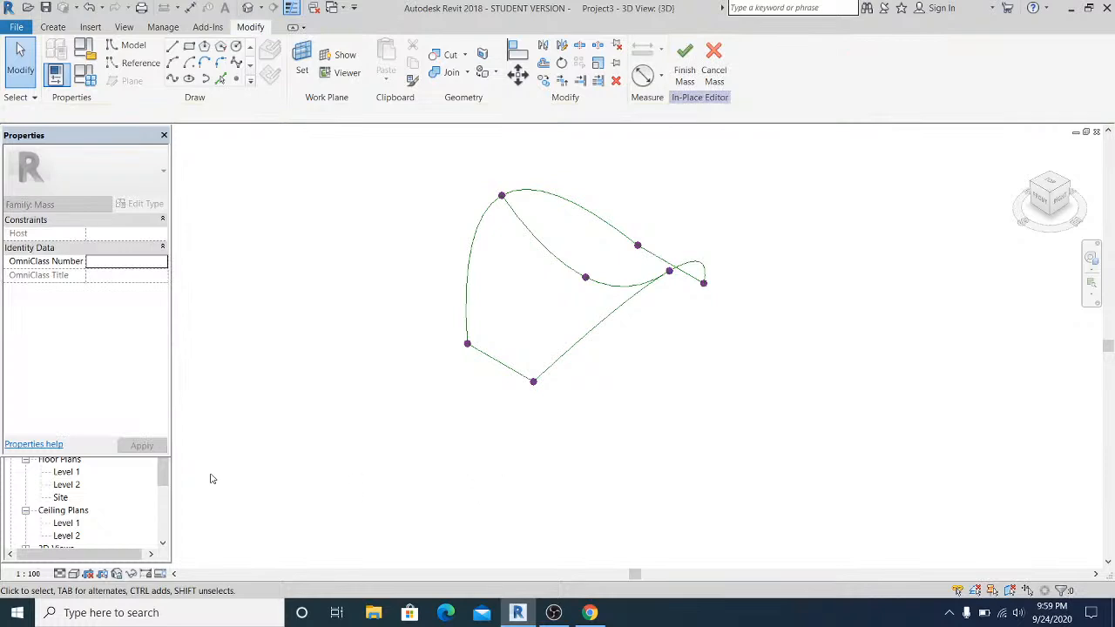
Collapse the ceiling plans in the project's view list and open the South elevation.
{"action": "left_click_drag", "start_coordinate": [164, 476], "coordinate": [165, 485]}
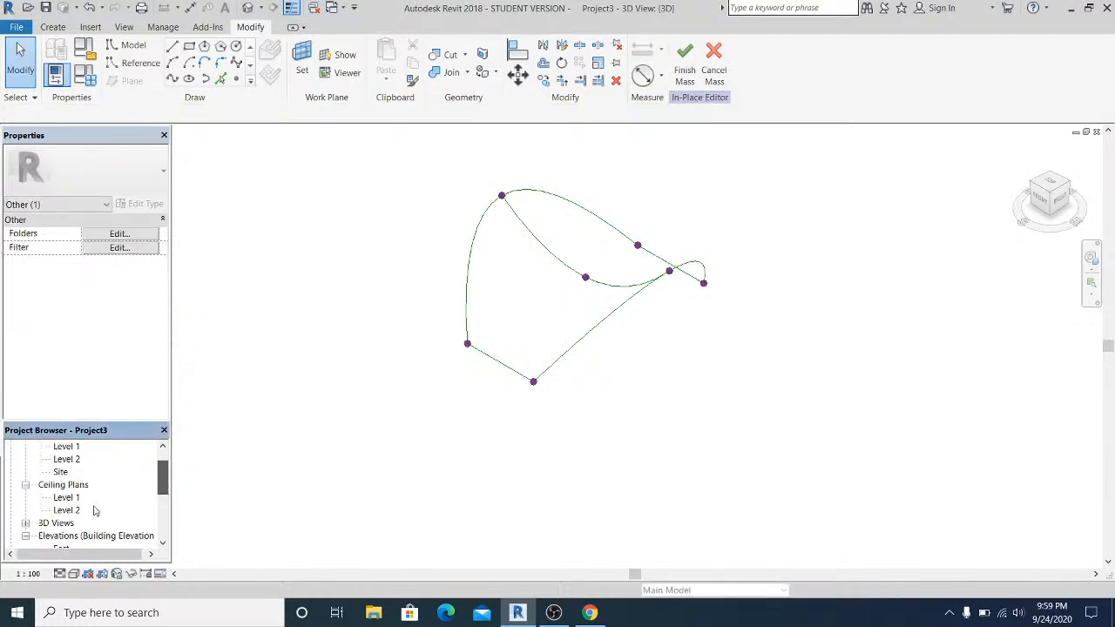
{"action": "left_click", "coordinate": [27, 485]}
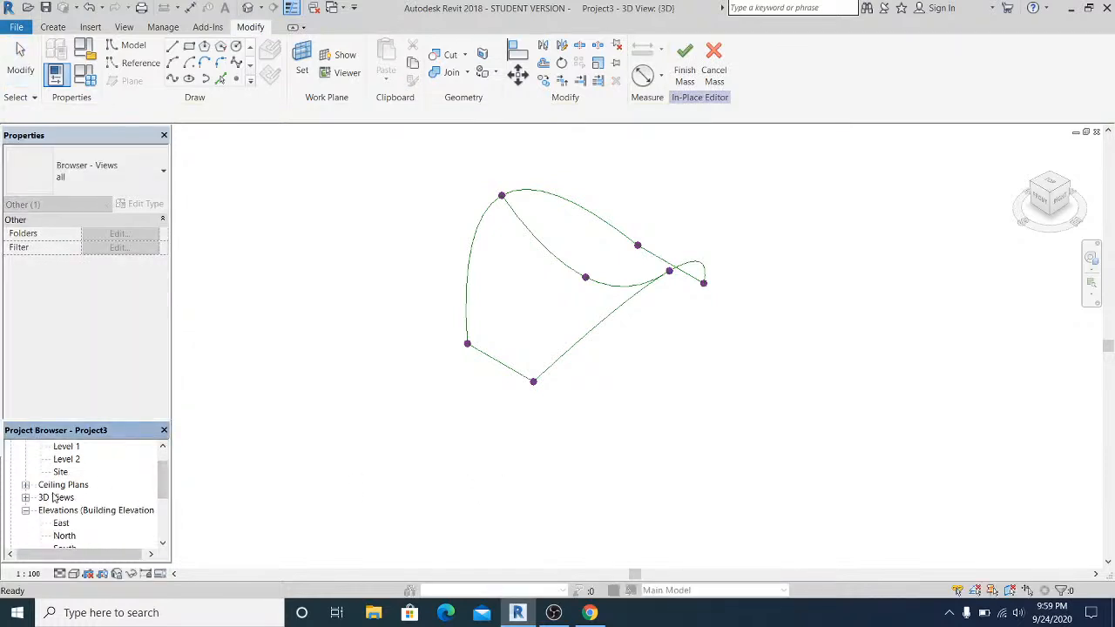
{"action": "left_click_drag", "start_coordinate": [157, 482], "coordinate": [158, 490]}
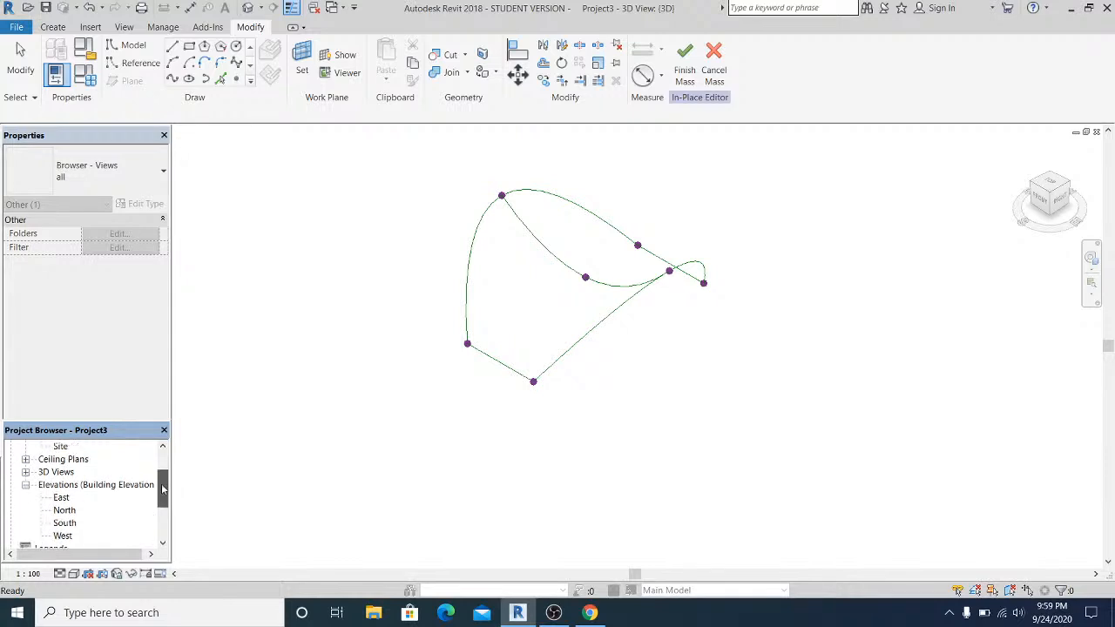
{"action": "double_click", "coordinate": [56, 523]}
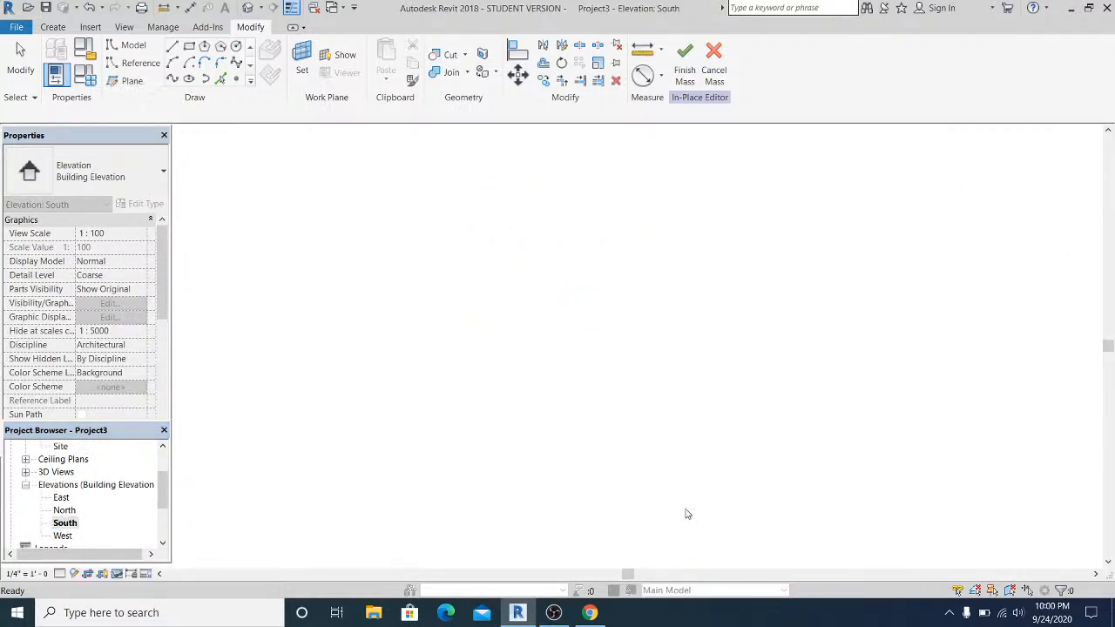
Draw a horizontal reference plane from the curve's eastern end point westward past the western end point.
{"action": "middle_click_drag", "start_coordinate": [600, 414], "coordinate": [668, 401]}
{"action": "scroll", "coordinate": [616, 437], "scroll_direction": "down", "scroll_amount": 1}
{"action": "middle_click_drag", "start_coordinate": [617, 438], "coordinate": [646, 425]}
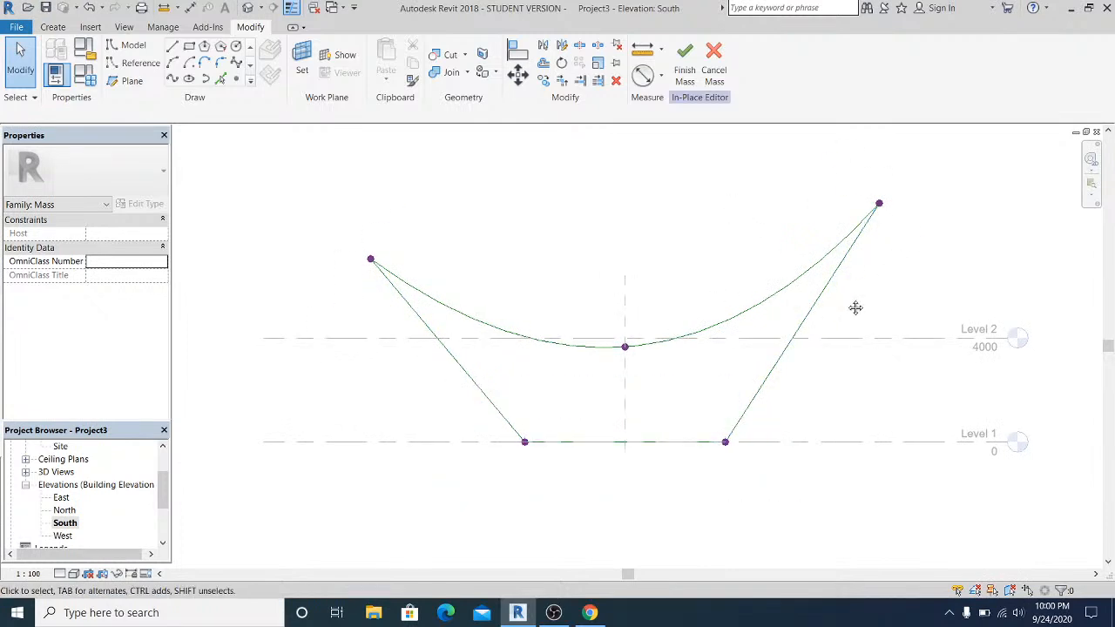
{"action": "middle_click_drag", "start_coordinate": [855, 307], "coordinate": [862, 299]}
{"action": "key", "text": "r"}
{"action": "key", "text": "p"}
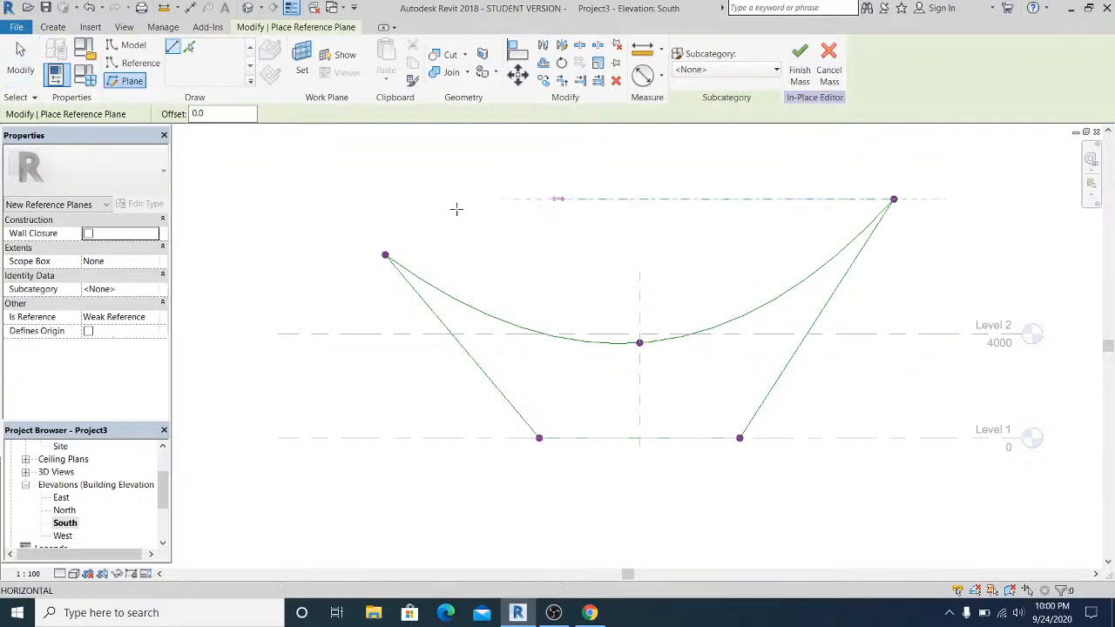
{"action": "left_click", "coordinate": [333, 206]}
{"action": "key", "text": "Escape"}
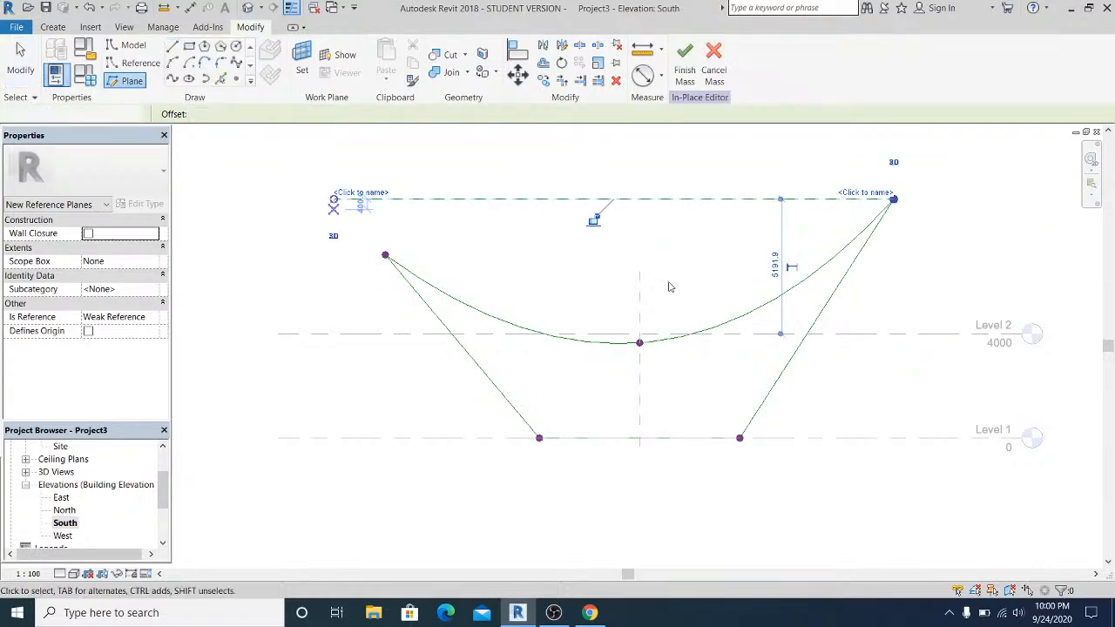
{"action": "key", "text": "Escape"}
Lower the curve's eastern end point to about 7900 mm above Level 1 and delete the reference plane above it.
{"action": "middle_click_drag", "start_coordinate": [650, 304], "coordinate": [658, 301]}
{"action": "left_click_drag", "start_coordinate": [860, 174], "coordinate": [920, 212]}
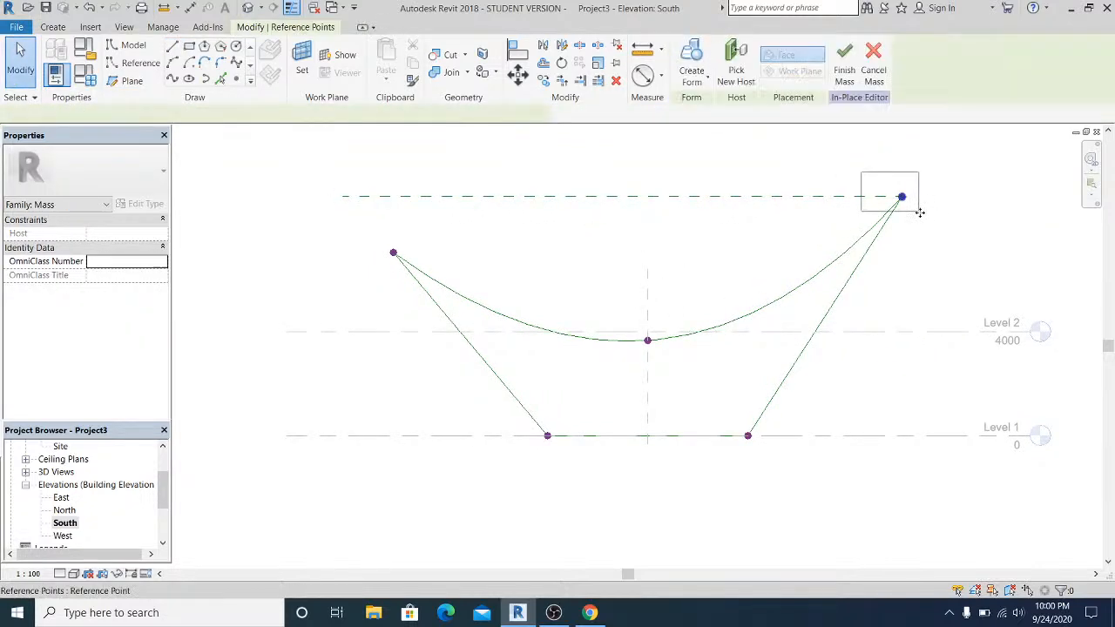
{"action": "left_click_drag", "start_coordinate": [902, 162], "coordinate": [910, 196]}
{"action": "left_click", "coordinate": [940, 251]}
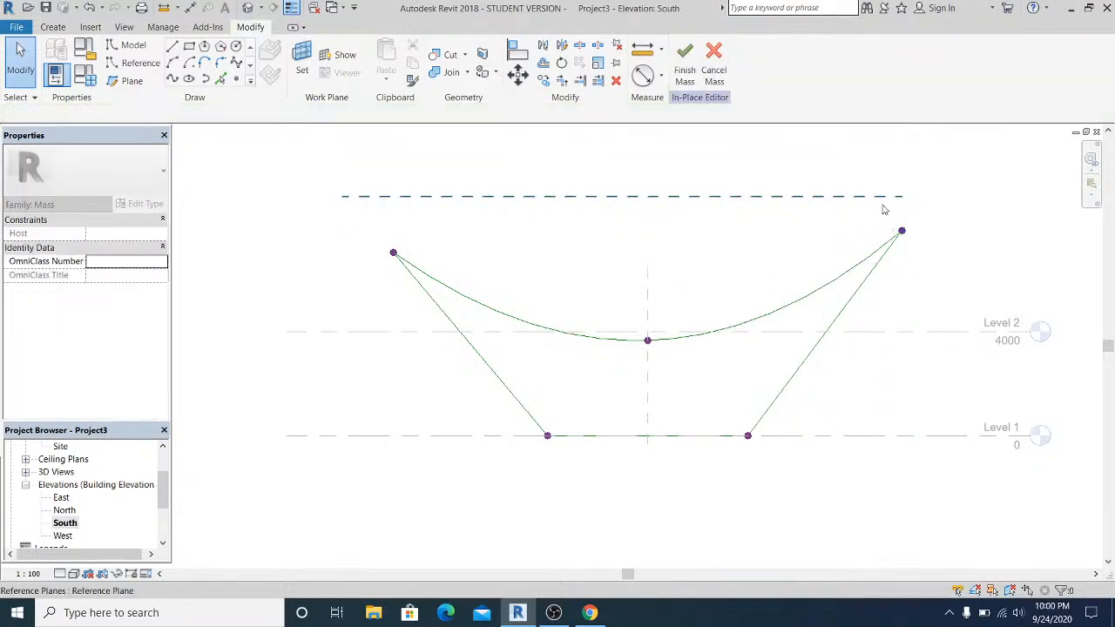
{"action": "left_click", "coordinate": [882, 210]}
{"action": "key", "text": "Delete"}
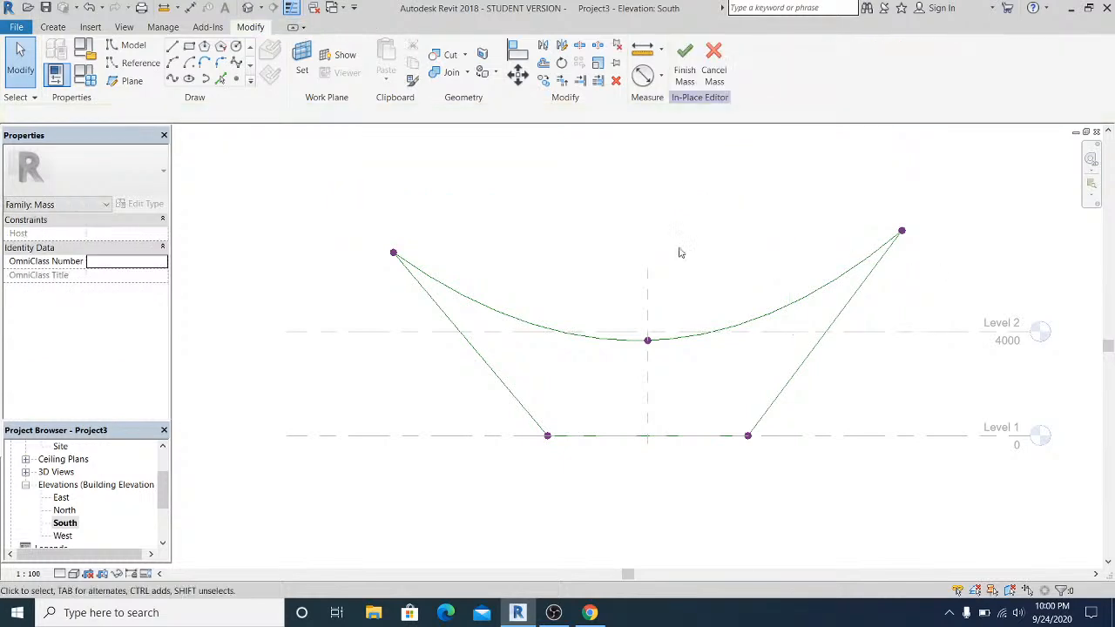
Draw a horizontal reference plane from the lowered eastern end point westward past the western end point.
{"action": "key", "text": "r"}
{"action": "key", "text": "p"}
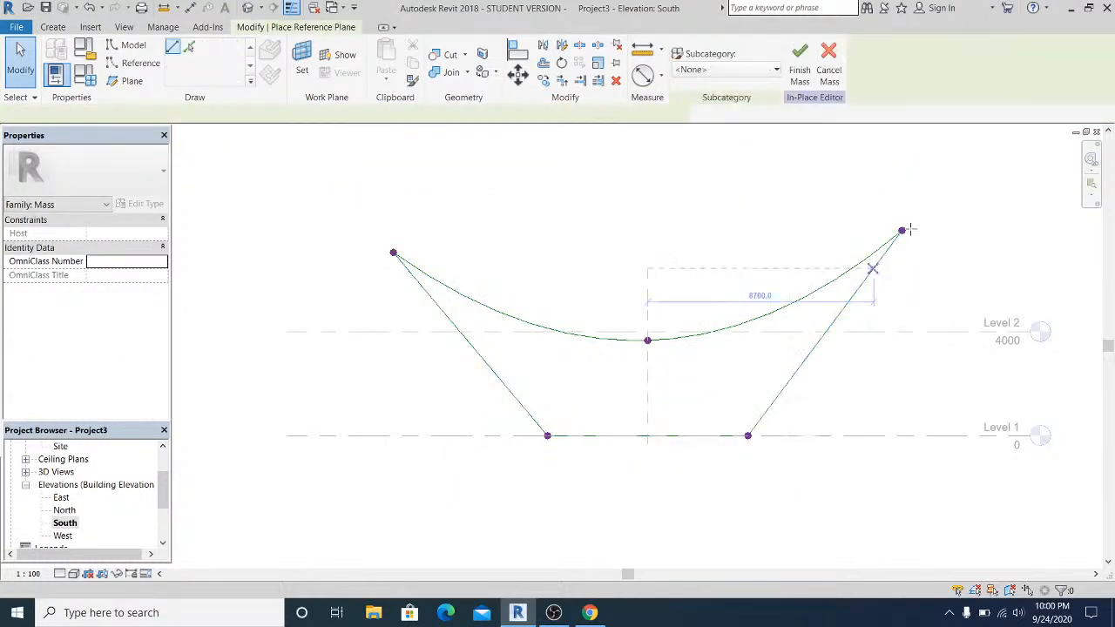
{"action": "left_click", "coordinate": [902, 231]}
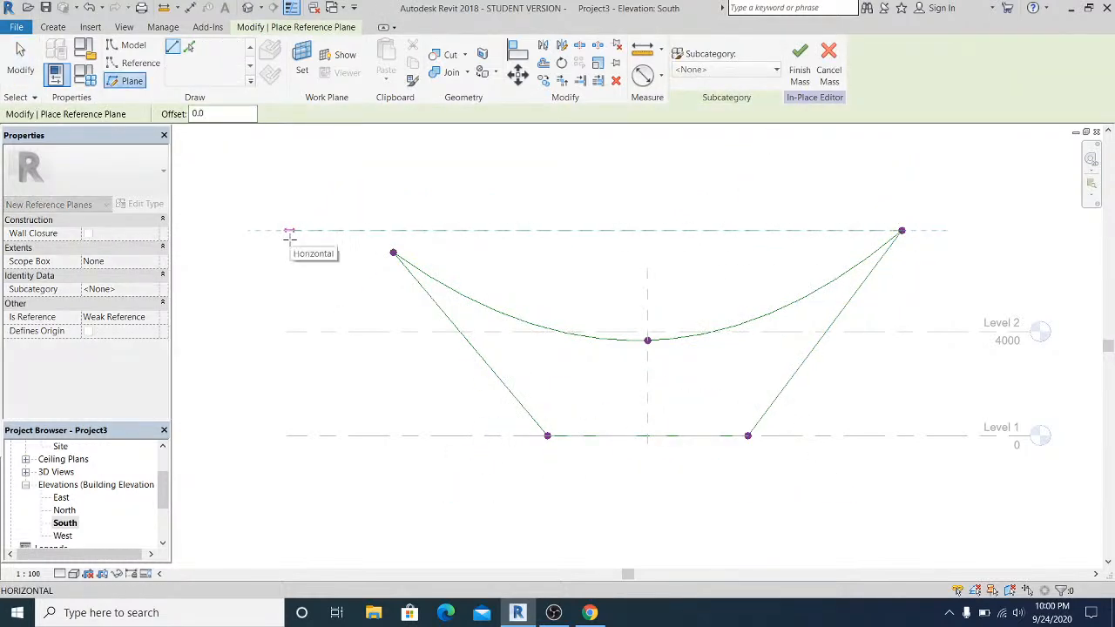
{"action": "left_click", "coordinate": [288, 230]}
{"action": "key", "text": "Escape"}
{"action": "key", "text": "Escape"}
Raise the curve's western end point onto the horizontal reference plane and delete that plane.
{"action": "scroll", "coordinate": [373, 278], "scroll_direction": "up", "scroll_amount": 1}
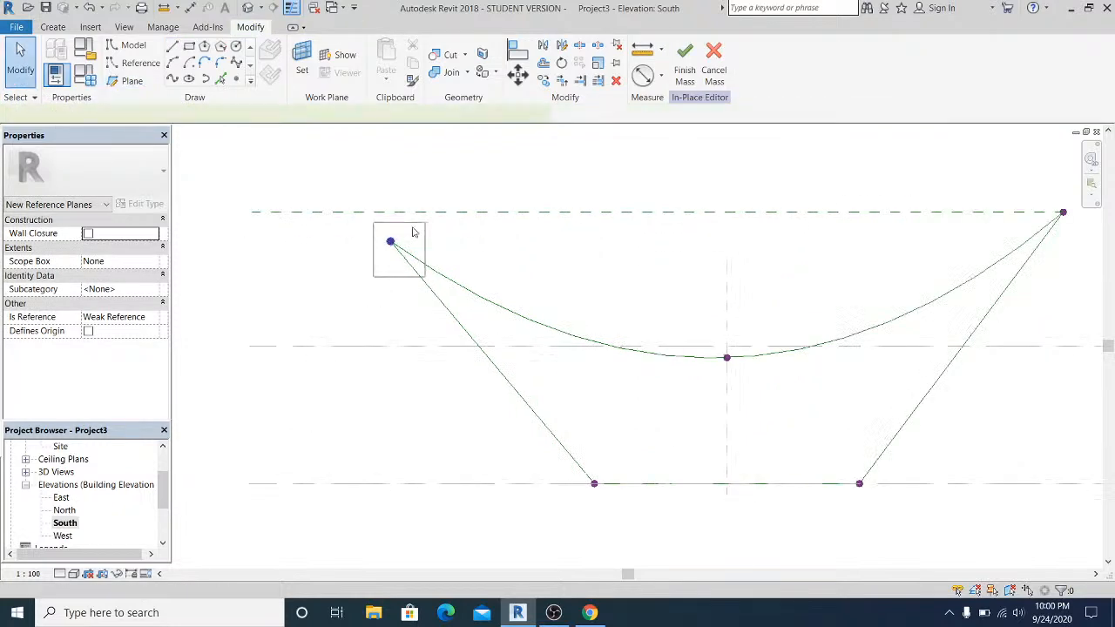
{"action": "left_click", "coordinate": [392, 241]}
{"action": "left_click_drag", "start_coordinate": [393, 204], "coordinate": [393, 178]}
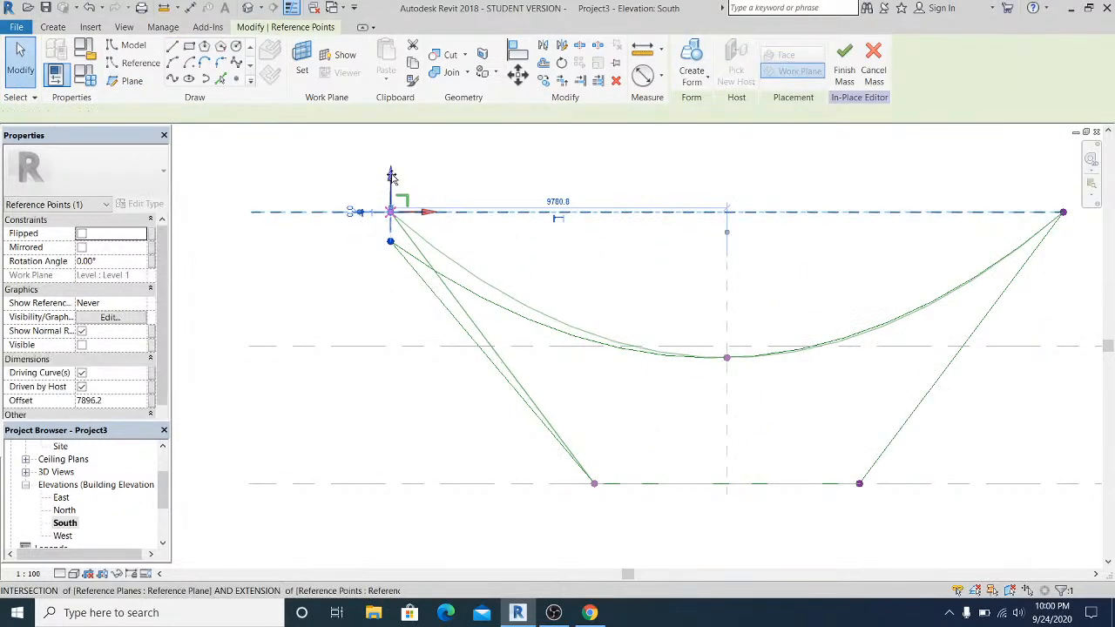
{"action": "left_click", "coordinate": [329, 224]}
{"action": "left_click", "coordinate": [334, 213]}
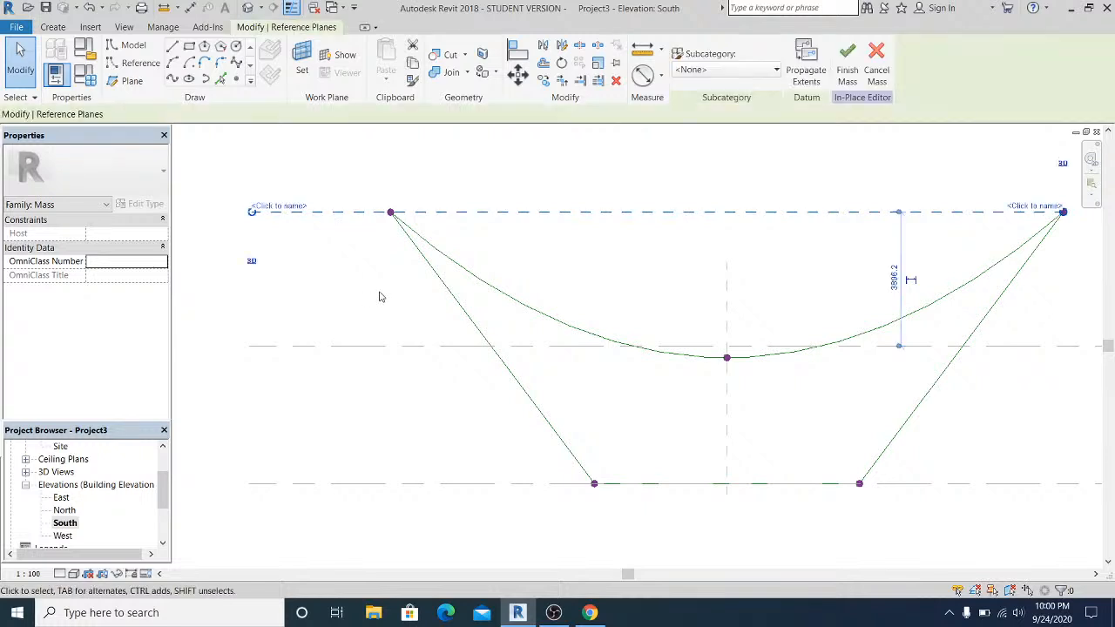
{"action": "key", "text": "Delete"}
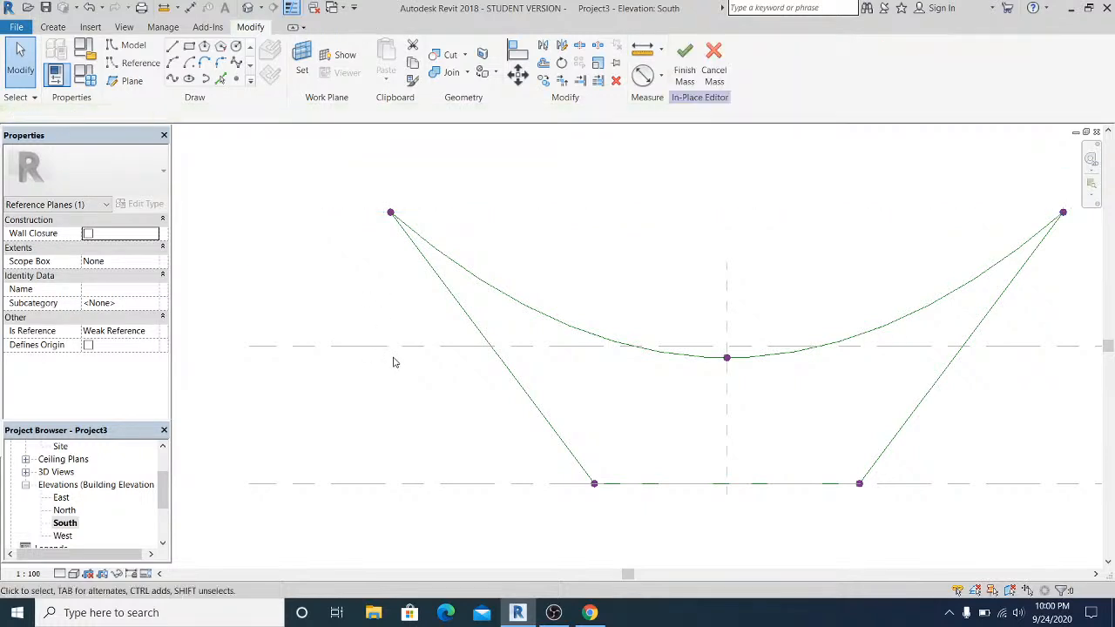
Open the default 3D view and examine the framework of reference lines from several angles.
{"action": "left_click", "coordinate": [251, 11]}
{"action": "middle_click_drag", "start_coordinate": [590, 323], "coordinate": [620, 431], "text": "shift"}
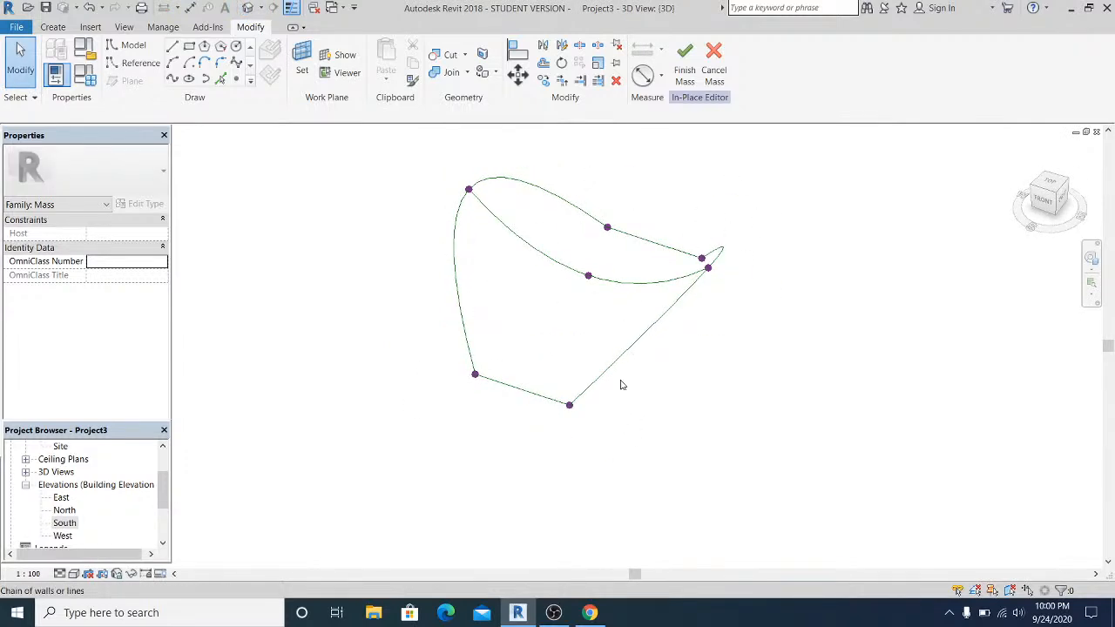
{"action": "middle_click_drag", "start_coordinate": [621, 385], "coordinate": [592, 378], "text": "shift"}
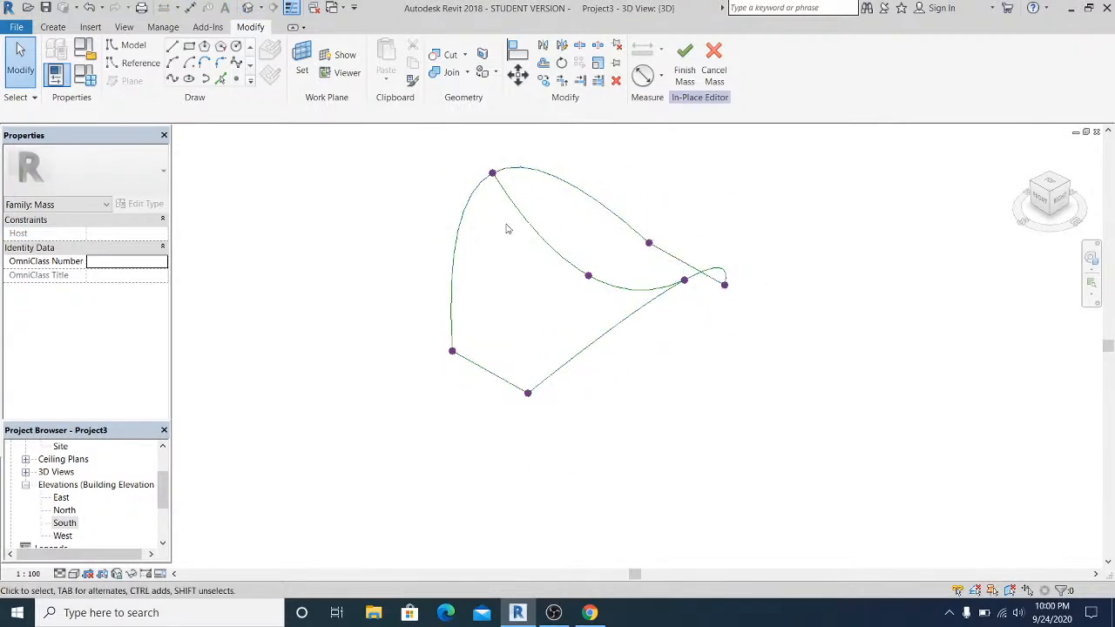
{"action": "scroll", "coordinate": [507, 228], "scroll_direction": "up", "scroll_amount": 1}
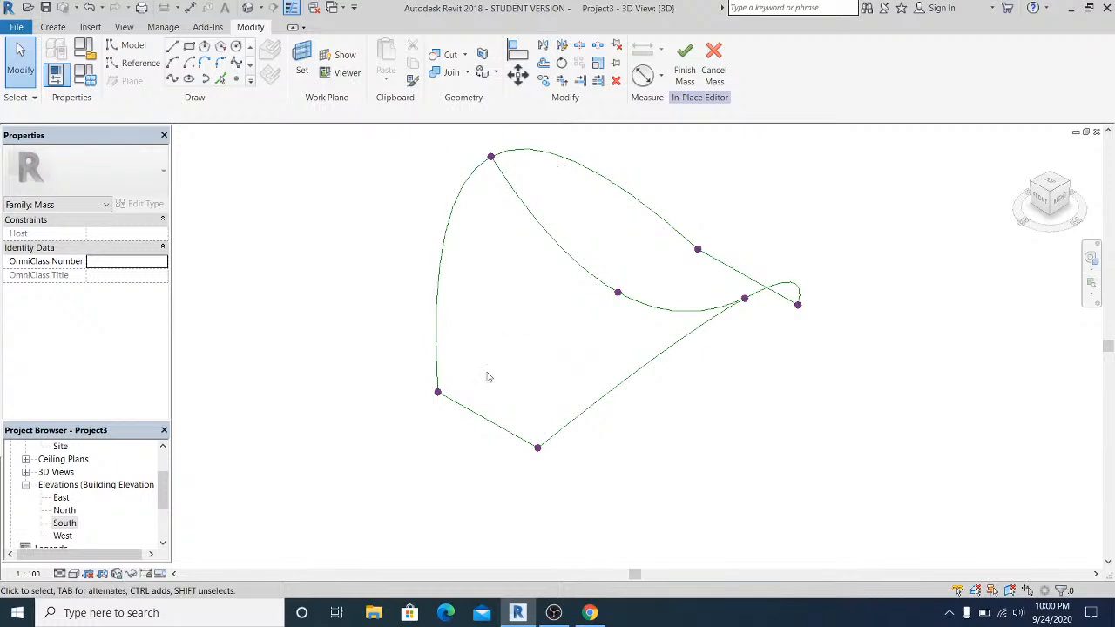
{"action": "left_click", "coordinate": [477, 412]}
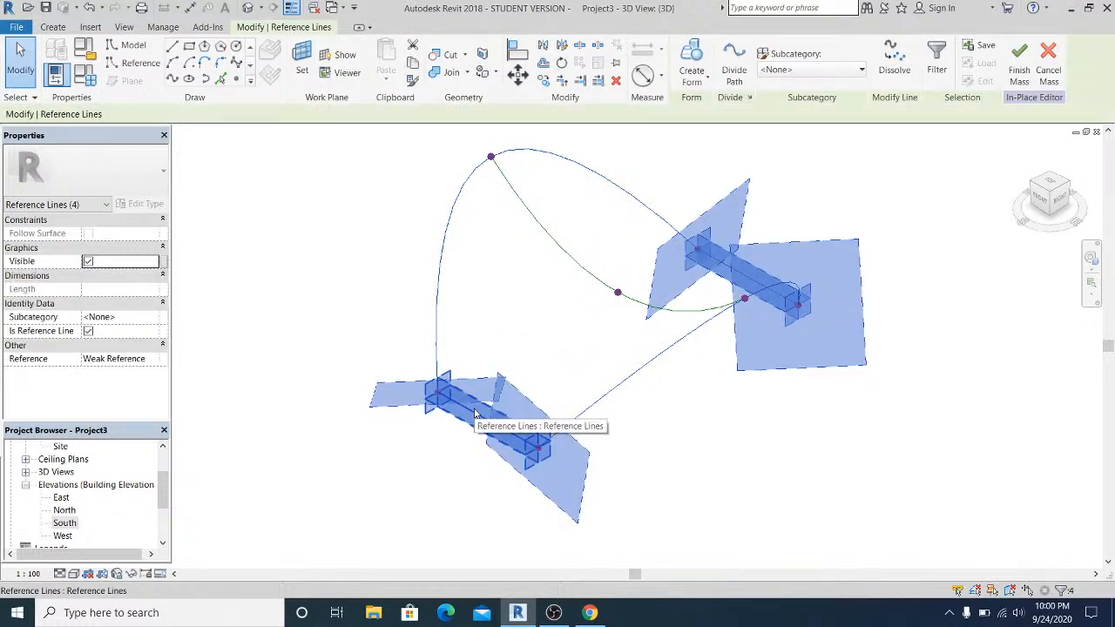
{"action": "left_click", "coordinate": [691, 454]}
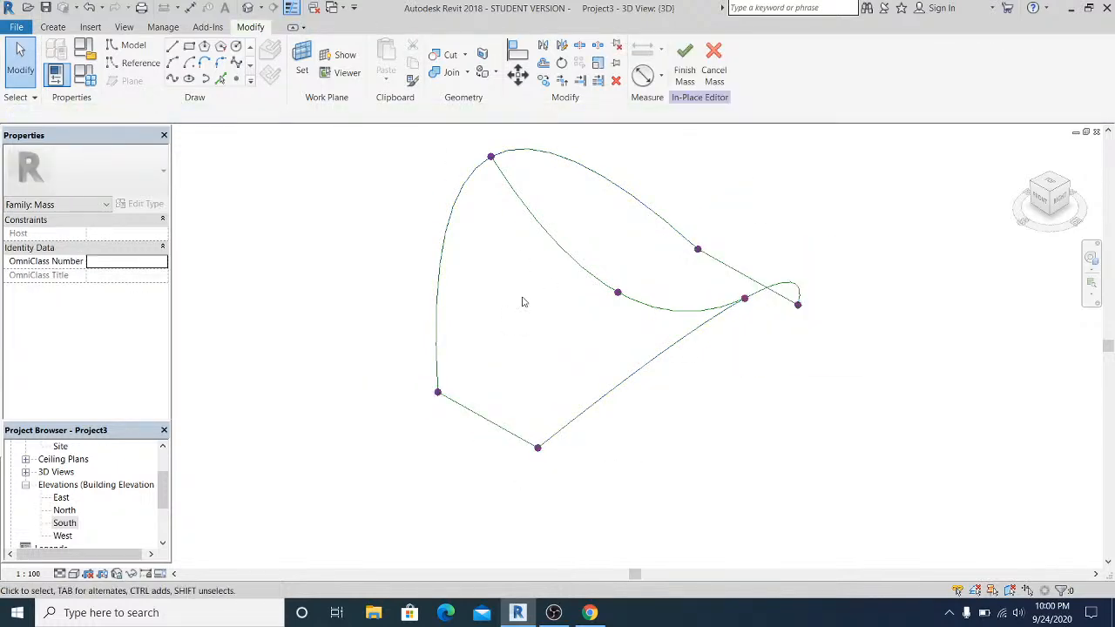
{"action": "middle_click_drag", "start_coordinate": [677, 389], "coordinate": [776, 388], "text": "shift"}
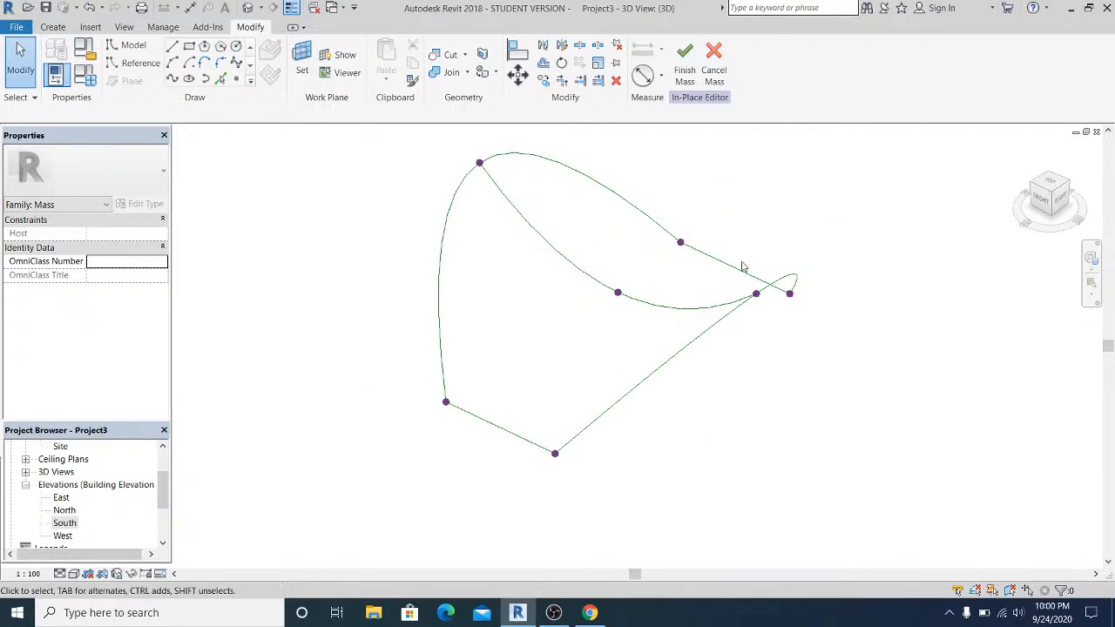
{"action": "mouse_move", "coordinate": [608, 289]}
{"action": "middle_mouse_down", "text": "shift"}
{"action": "mouse_move", "coordinate": [791, 288]}
{"action": "mouse_move", "coordinate": [737, 293]}
{"action": "mouse_move", "coordinate": [595, 346]}
{"action": "mouse_move", "coordinate": [607, 350]}
{"action": "mouse_move", "coordinate": [612, 303]}
{"action": "middle_mouse_up", "text": "shift"}
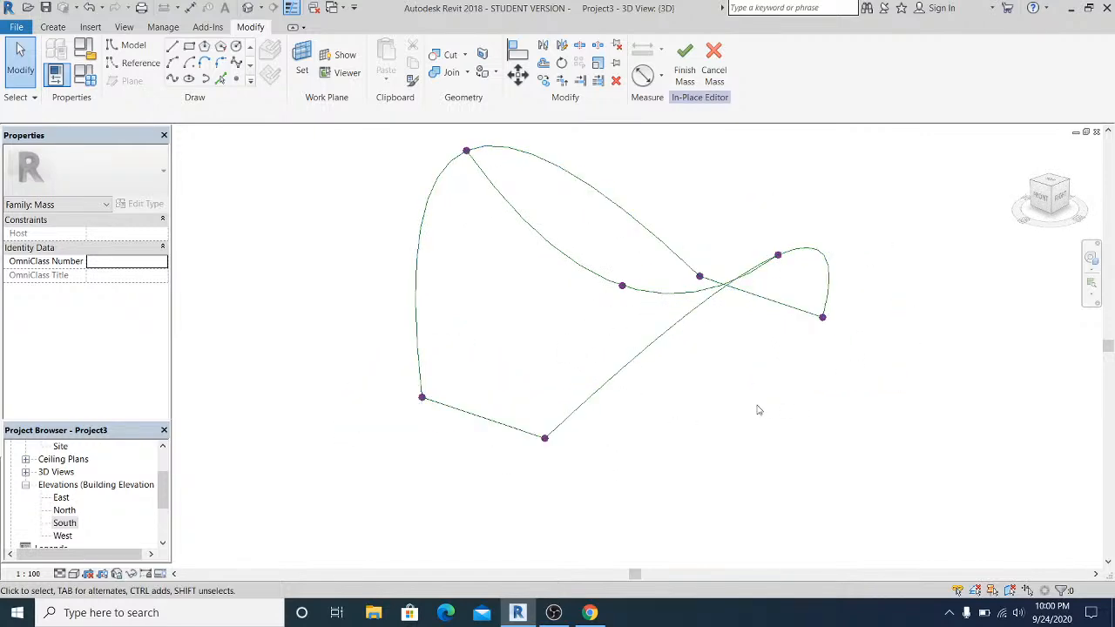
Create a solid form from the two straight end reference lines and the curved middle reference line.
{"action": "key", "text": "Tab"}
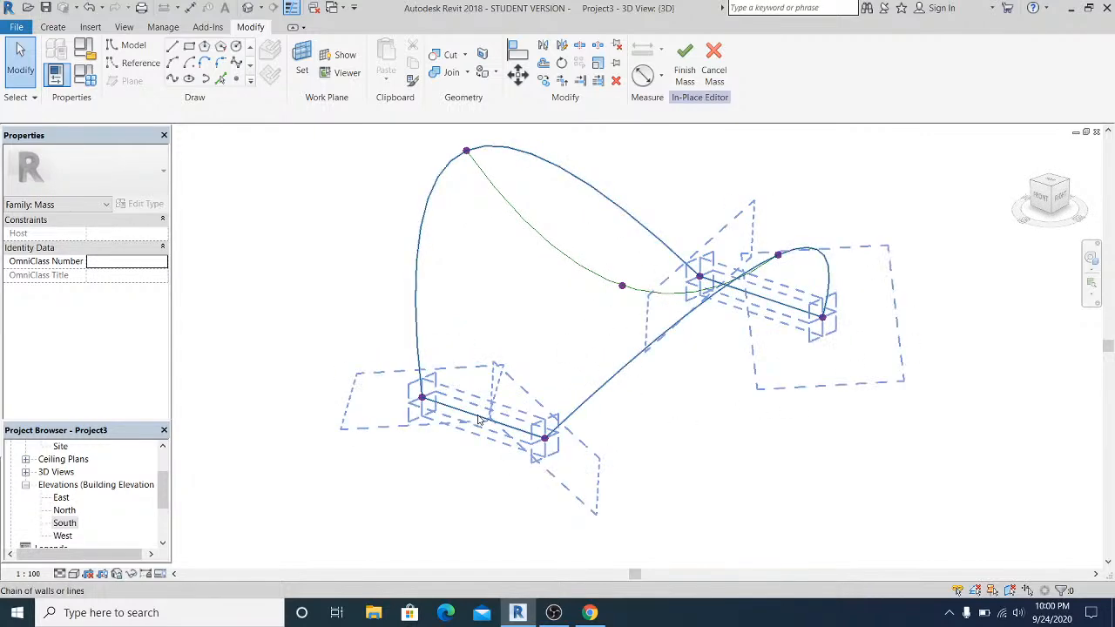
{"action": "key", "text": "Tab"}
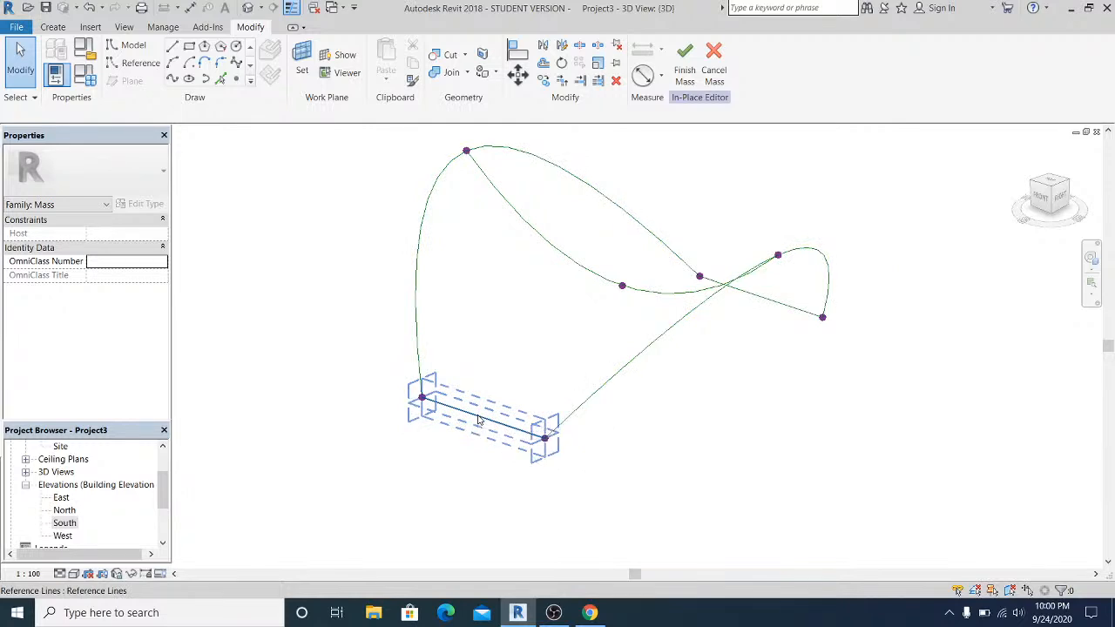
{"action": "left_click", "coordinate": [477, 420]}
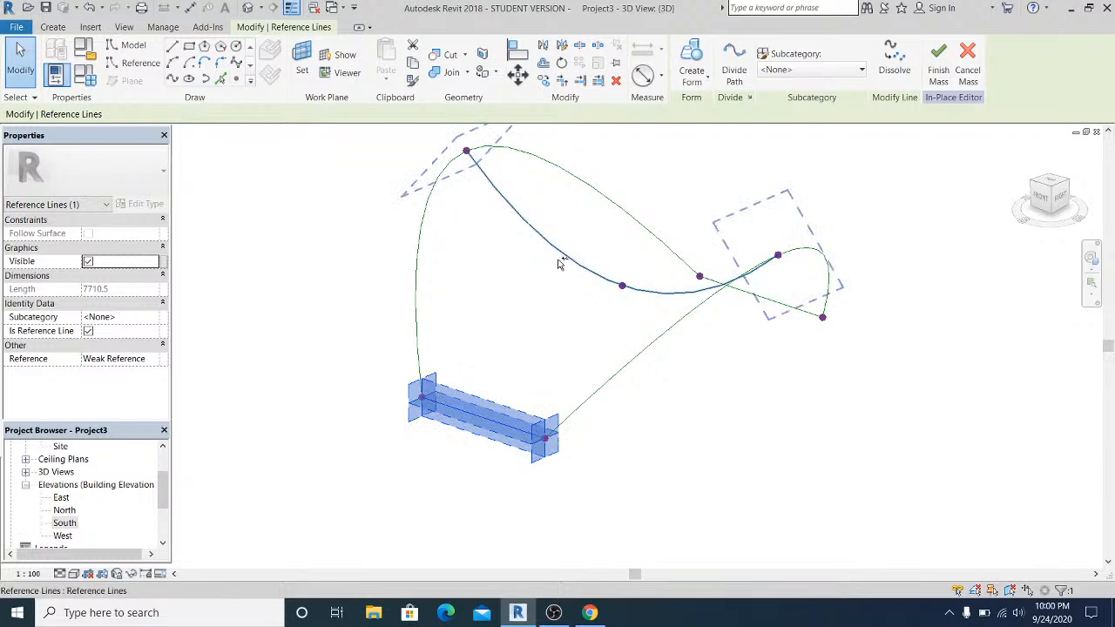
{"action": "left_click", "coordinate": [678, 295], "text": "ctrl"}
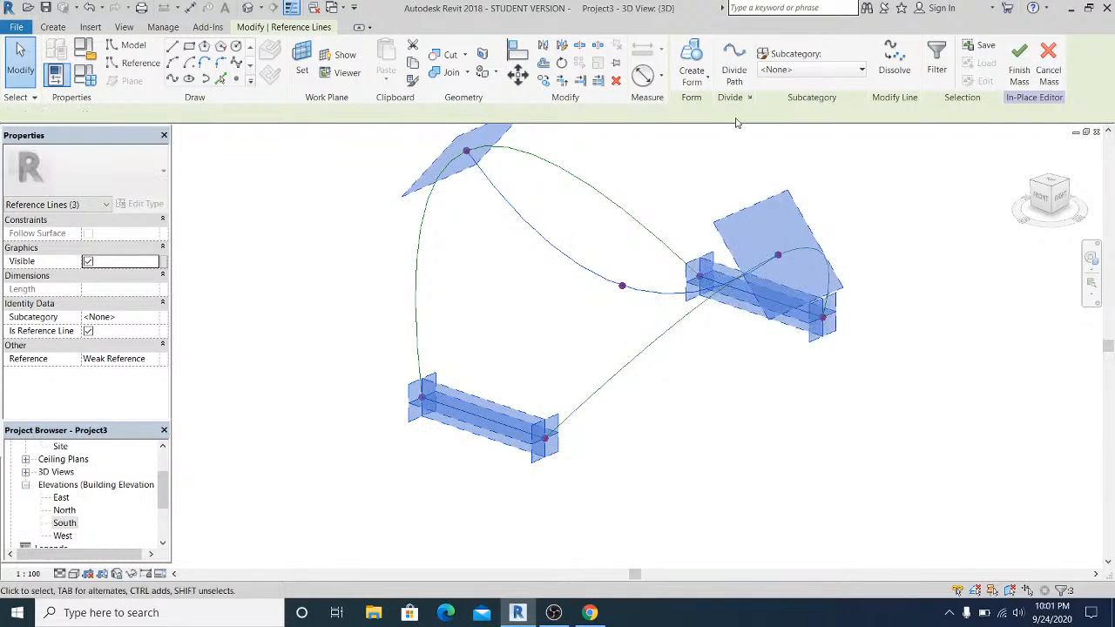
{"action": "left_click", "coordinate": [709, 79]}
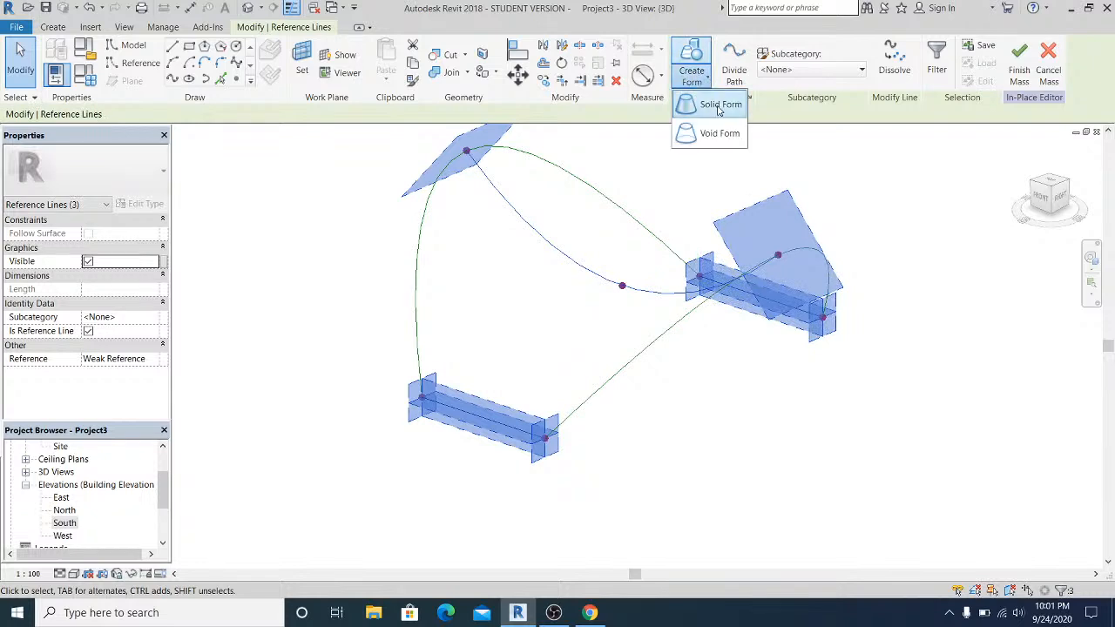
{"action": "left_click", "coordinate": [719, 105]}
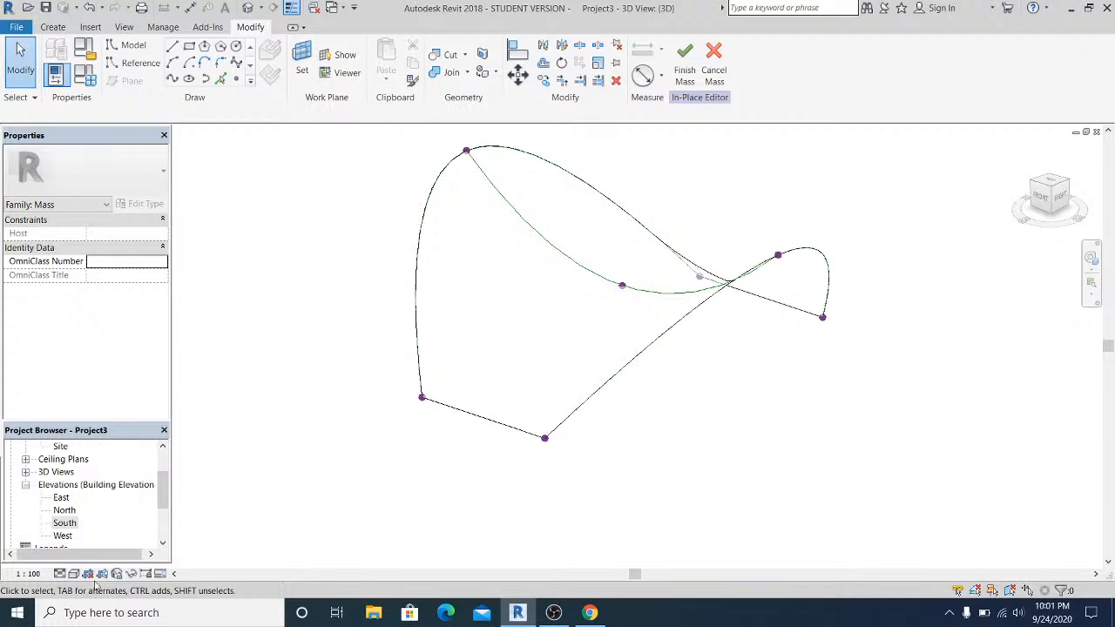
Raise the 3D view's detail level and switch to a visual style that shades the form's surfaces.
{"action": "left_click", "coordinate": [60, 574]}
{"action": "left_click", "coordinate": [73, 558]}
{"action": "left_click", "coordinate": [74, 574]}
{"action": "left_click", "coordinate": [93, 559]}
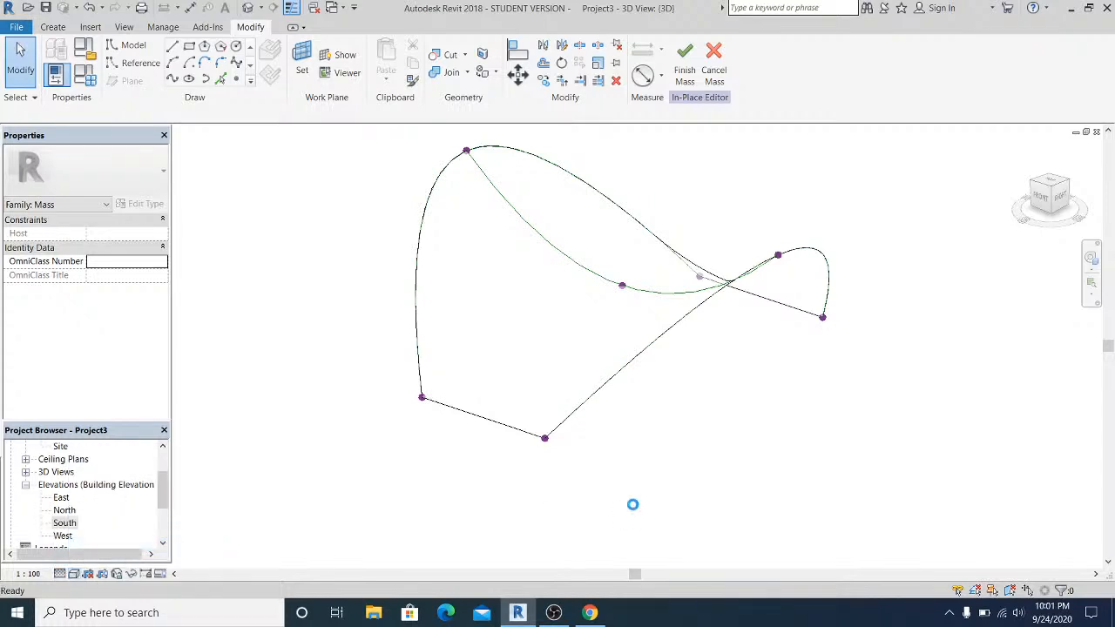
Select the whole curved form and divide its surface with a U and V grid.
{"action": "mouse_move", "coordinate": [682, 401]}
{"action": "middle_mouse_down", "text": "shift"}
{"action": "mouse_move", "coordinate": [929, 439]}
{"action": "mouse_move", "coordinate": [990, 321]}
{"action": "mouse_move", "coordinate": [758, 447]}
{"action": "mouse_move", "coordinate": [714, 435]}
{"action": "middle_mouse_up", "text": "shift"}
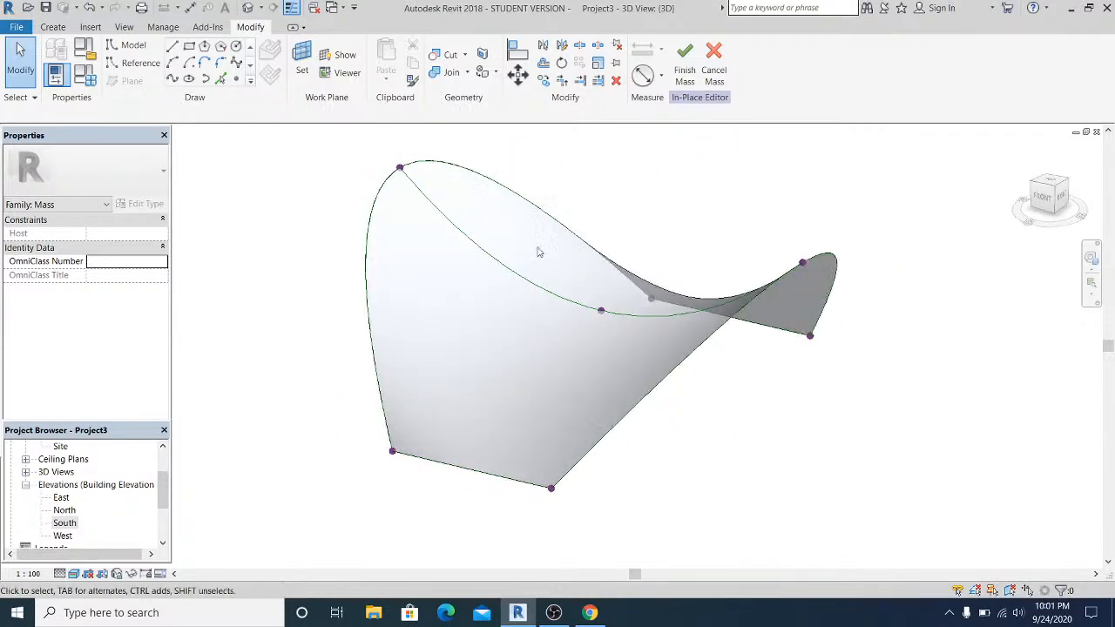
{"action": "middle_click_drag", "start_coordinate": [441, 293], "coordinate": [787, 445], "text": "shift"}
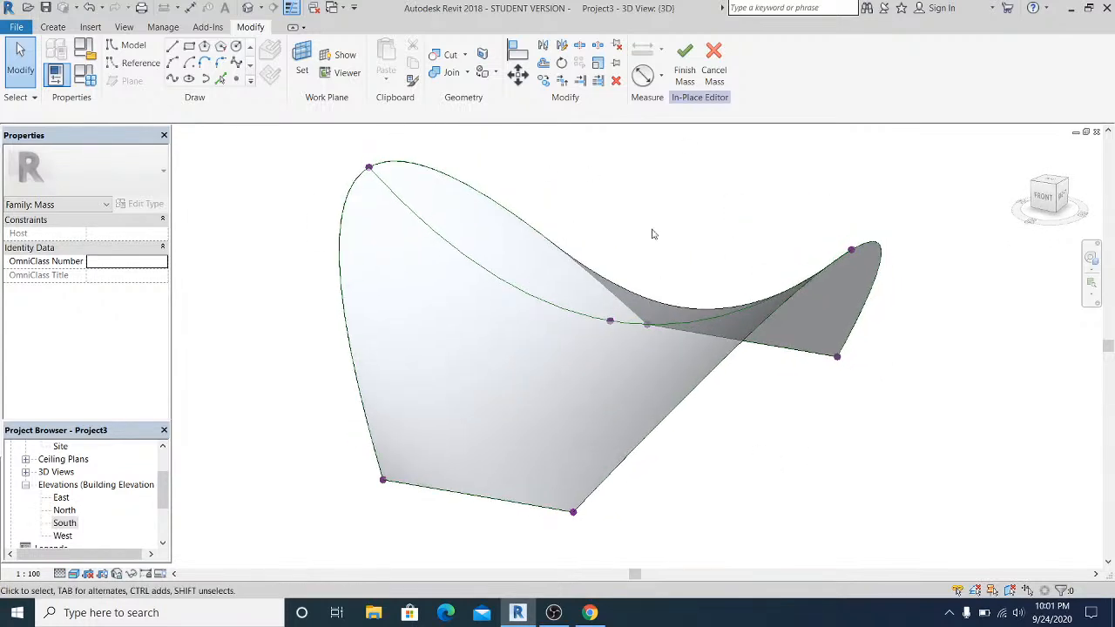
{"action": "middle_click_drag", "start_coordinate": [658, 250], "coordinate": [742, 187], "text": "shift"}
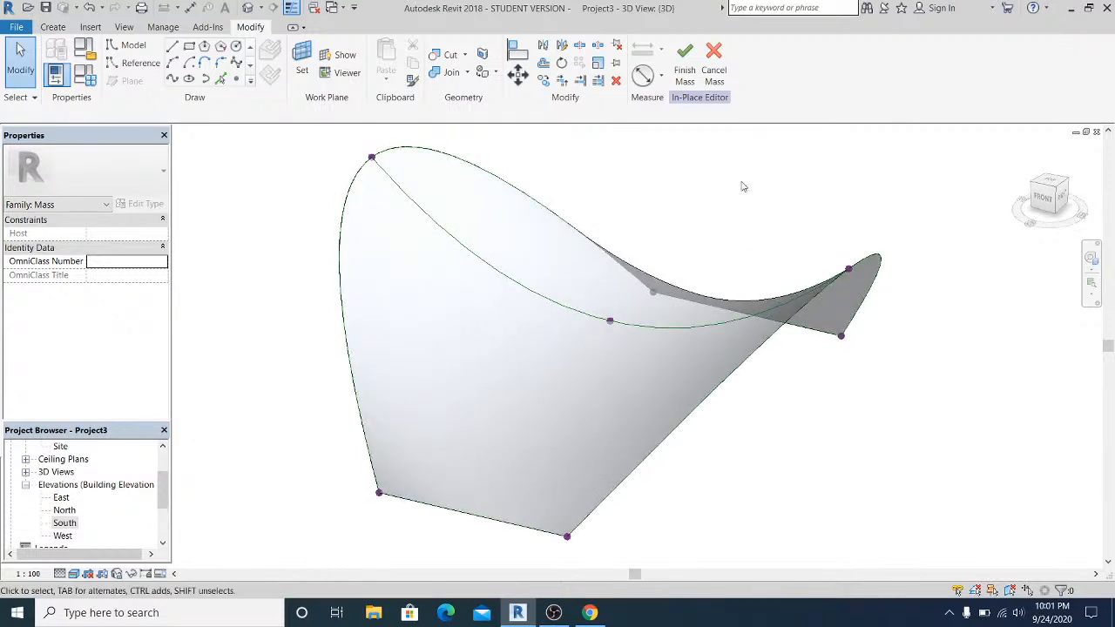
{"action": "middle_click_drag", "start_coordinate": [722, 249], "coordinate": [703, 244]}
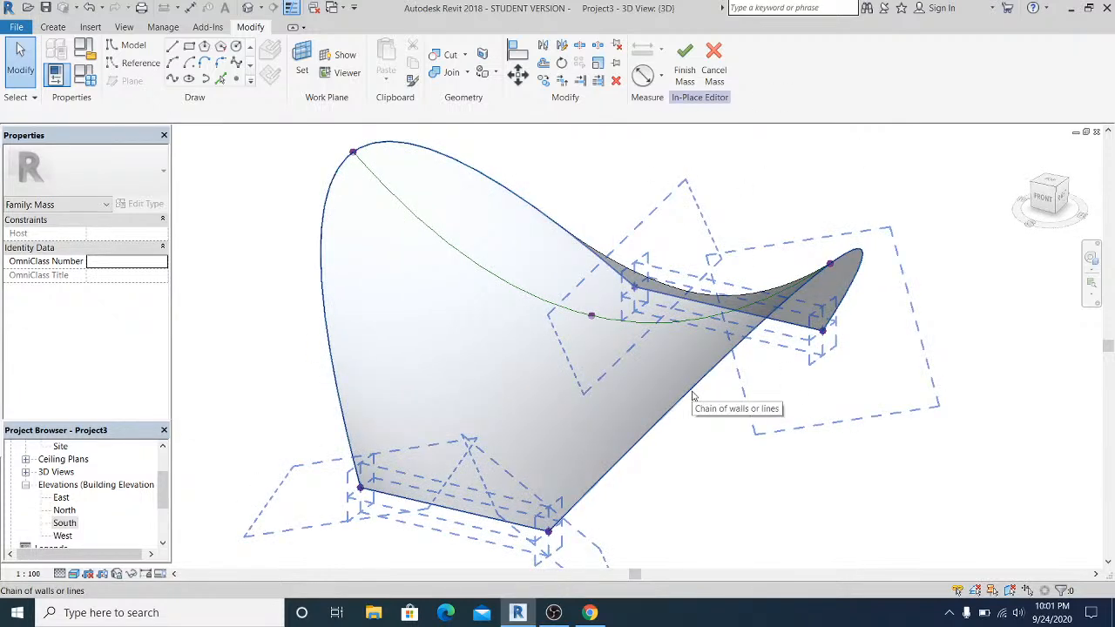
{"action": "key", "text": "Tab"}
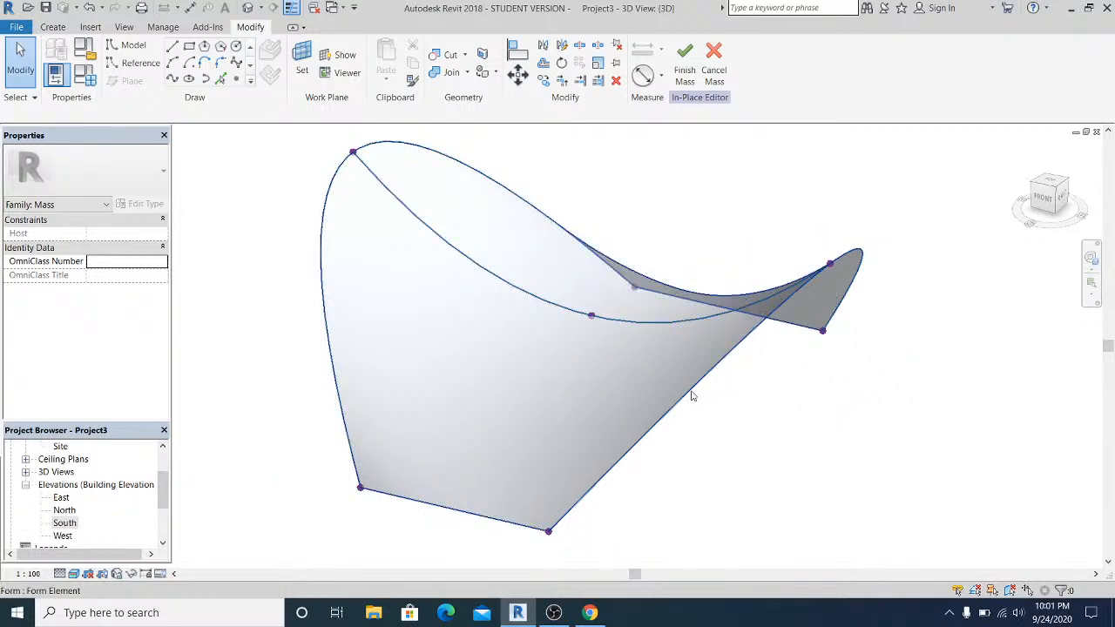
{"action": "key", "text": "Tab"}
{"action": "key", "text": "Tab"}
{"action": "key", "text": "Tab"}
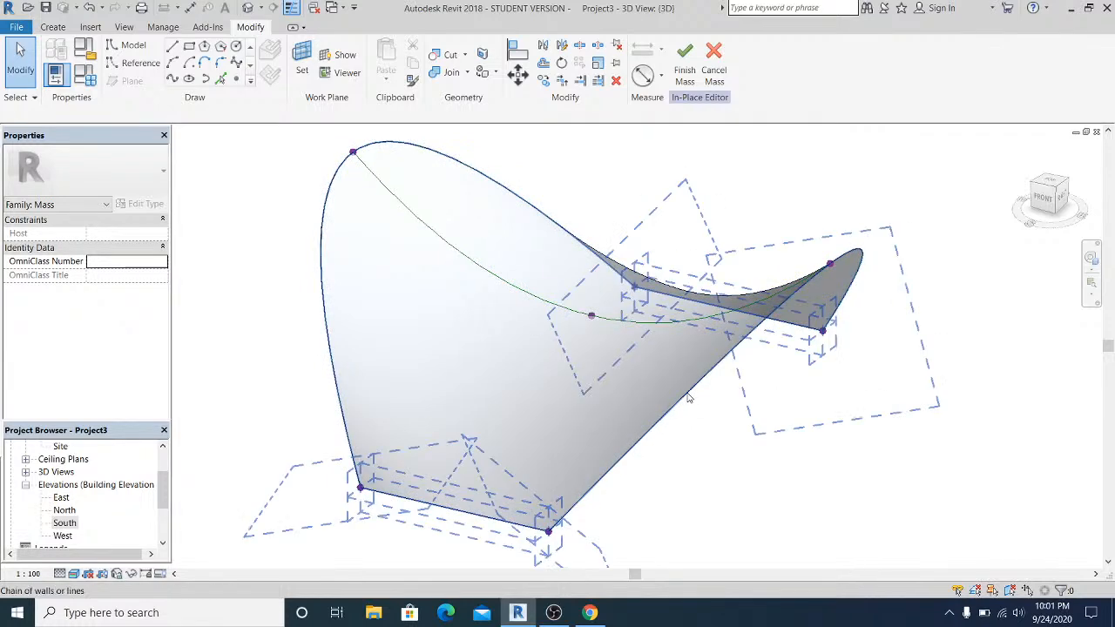
{"action": "key", "text": "Tab"}
{"action": "key", "text": "Tab"}
{"action": "key", "text": "Tab"}
{"action": "key", "text": "Tab"}
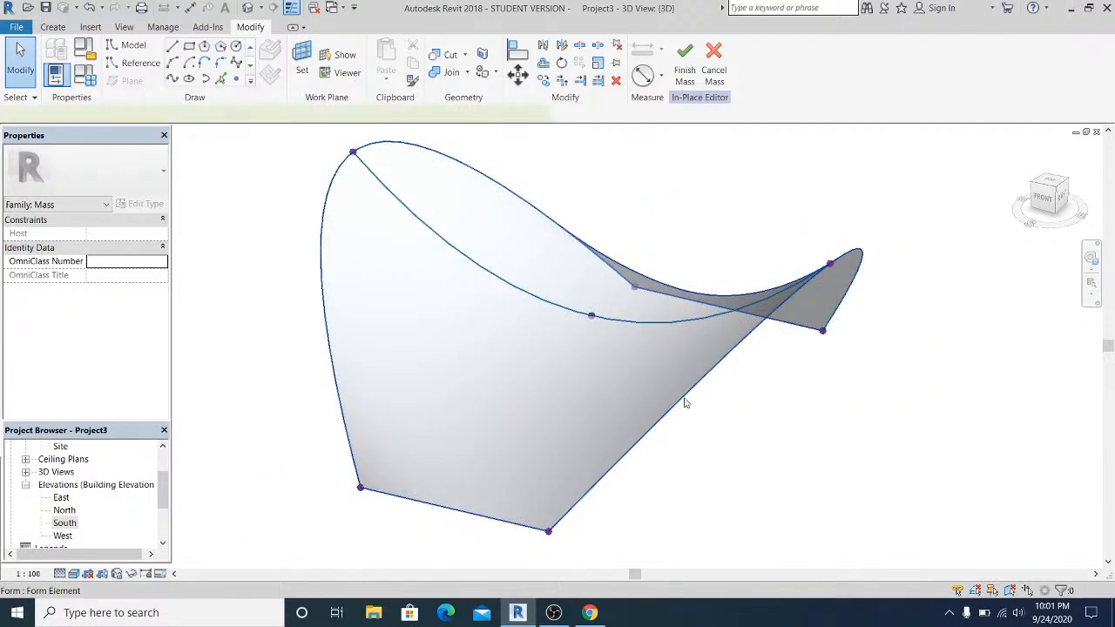
{"action": "left_click", "coordinate": [684, 403]}
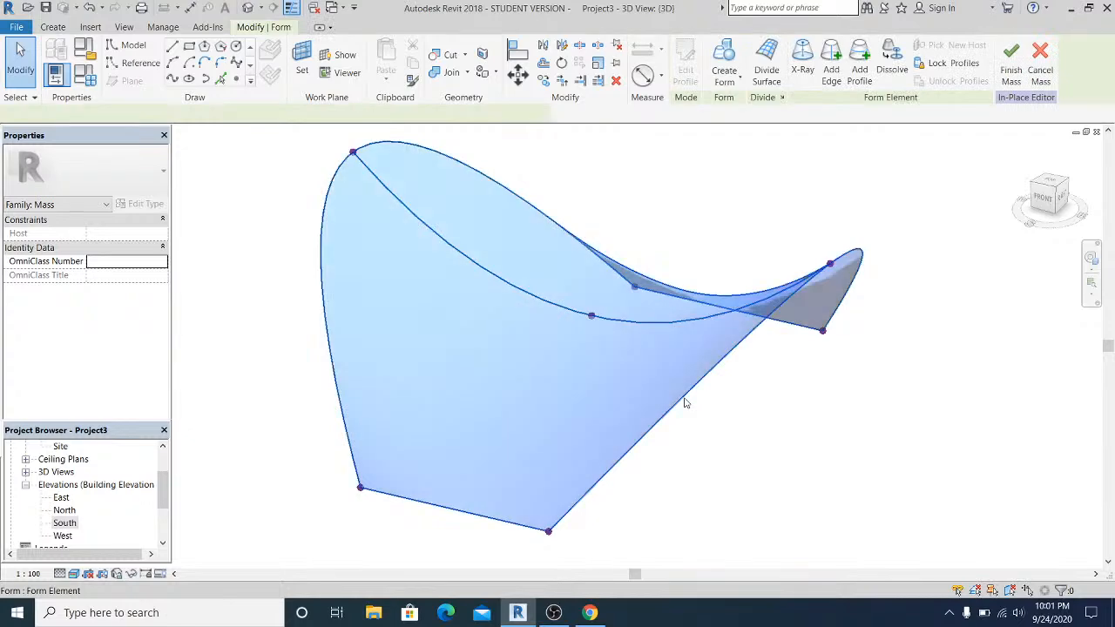
{"action": "left_click", "coordinate": [777, 63]}
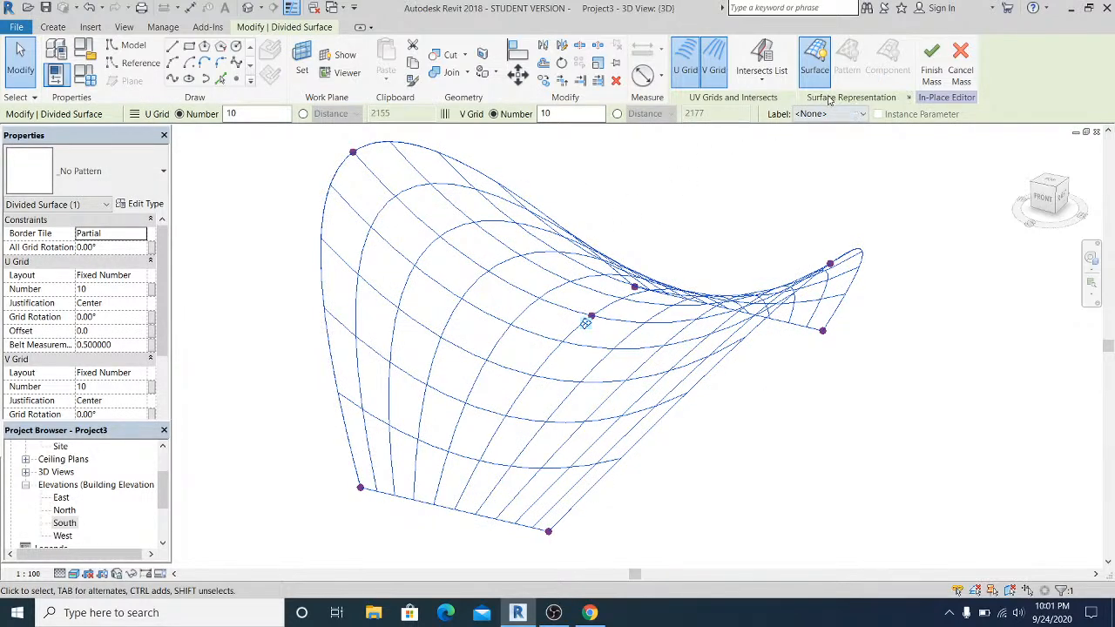
Turn on the display of nodes in the divided surface's surface representation.
{"action": "left_click", "coordinate": [908, 98]}
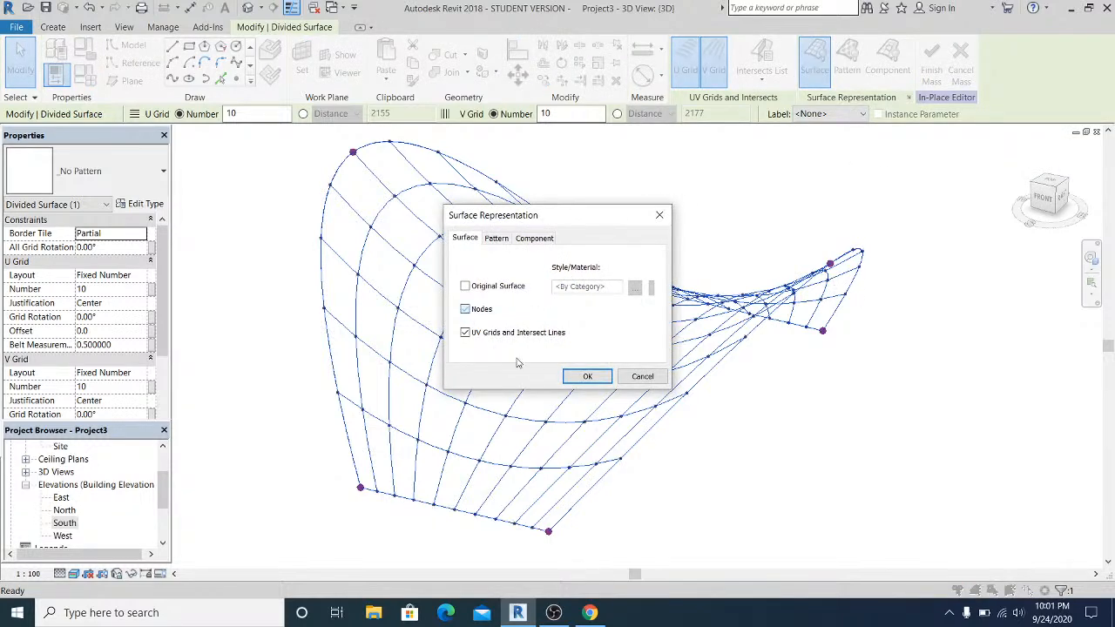
{"action": "left_click", "coordinate": [585, 376]}
{"action": "left_click", "coordinate": [772, 453]}
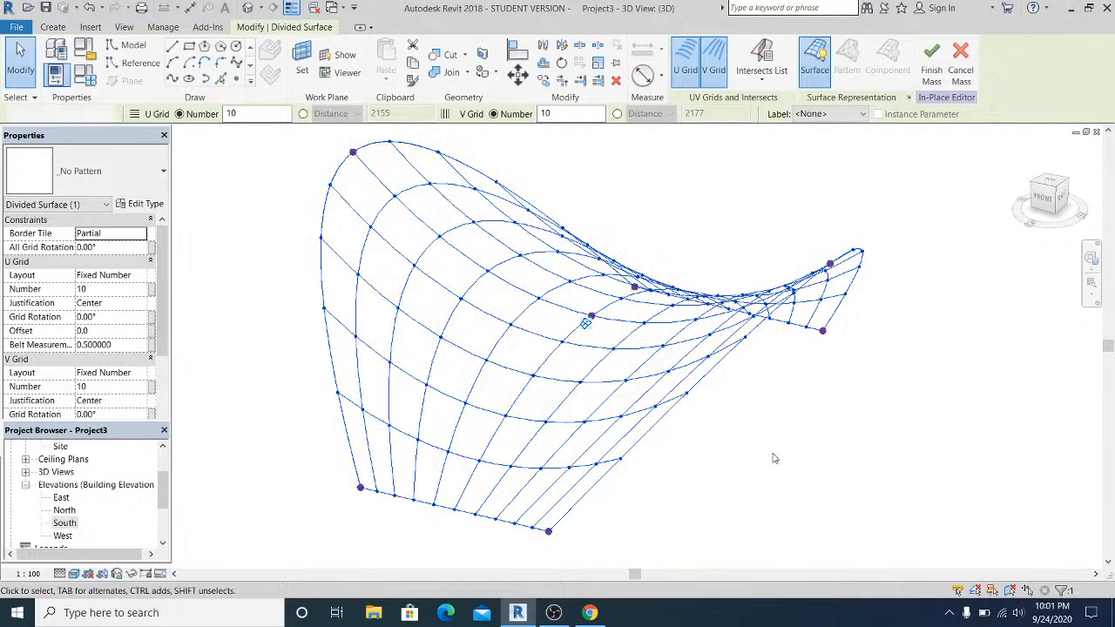
Examine the grid nodes across the divided surface and along its edges, from several angles and close up.
{"action": "scroll", "coordinate": [740, 451], "scroll_direction": "down", "scroll_amount": 1}
{"action": "left_click", "coordinate": [803, 298]}
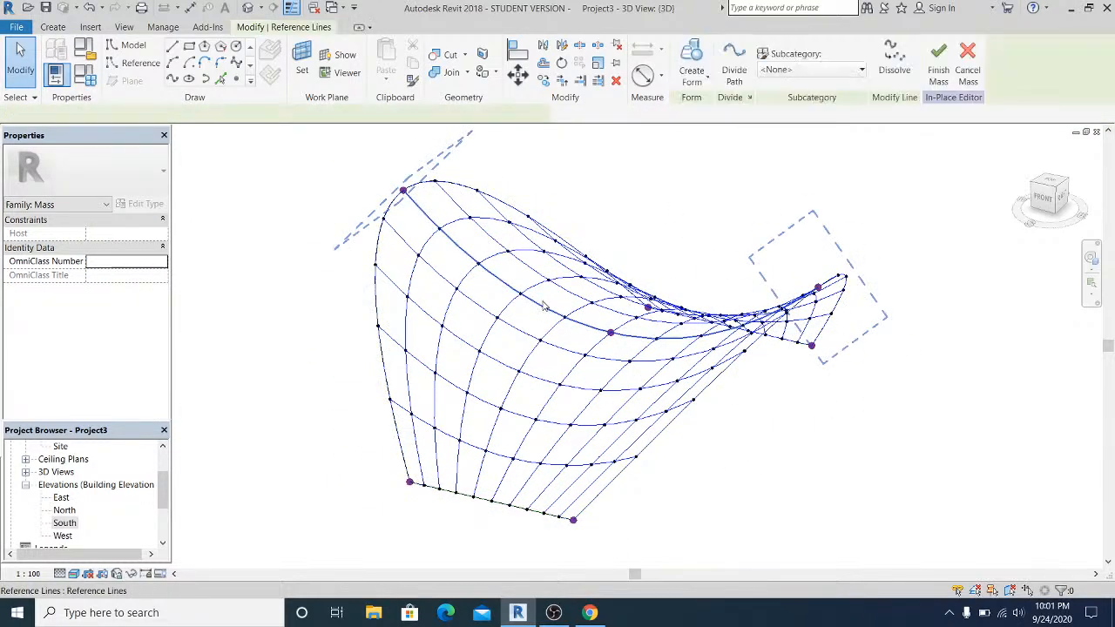
{"action": "left_click", "coordinate": [584, 235]}
{"action": "left_click", "coordinate": [546, 259]}
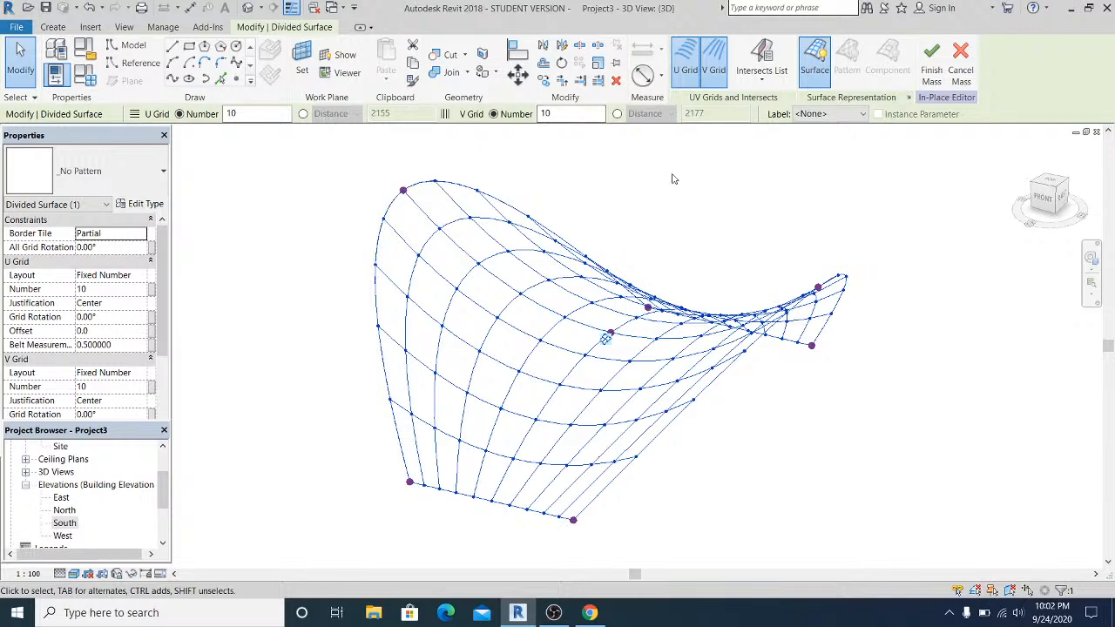
{"action": "left_click", "coordinate": [613, 200]}
{"action": "middle_click_drag", "start_coordinate": [558, 486], "coordinate": [578, 470]}
{"action": "middle_click_drag", "start_coordinate": [580, 334], "coordinate": [668, 476], "text": "shift"}
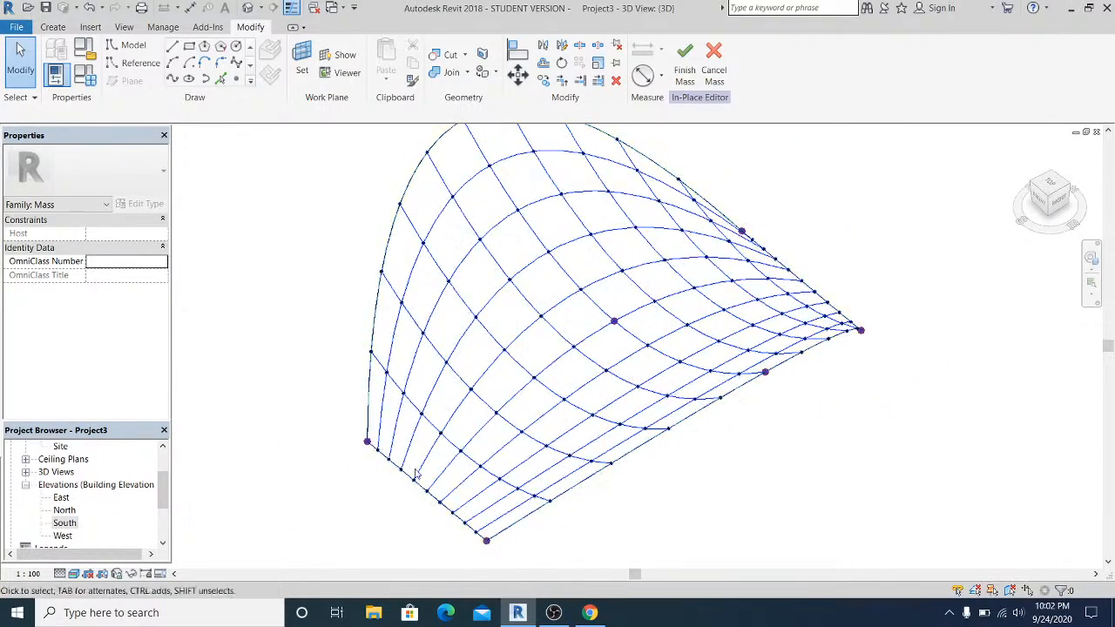
{"action": "middle_click_drag", "start_coordinate": [511, 505], "coordinate": [758, 381], "text": "shift"}
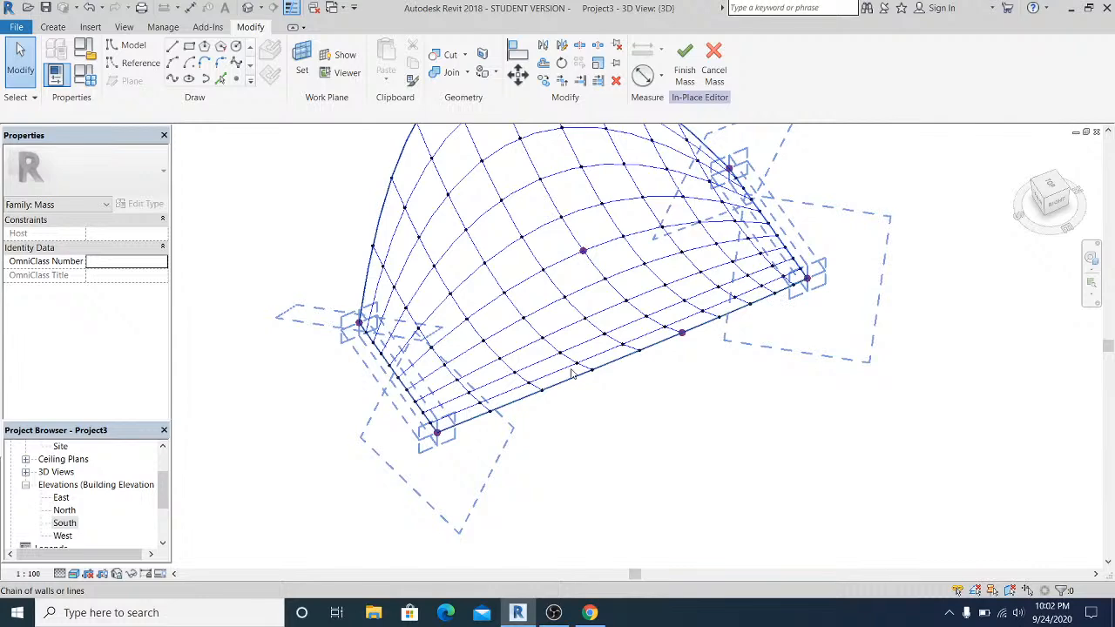
{"action": "scroll", "coordinate": [572, 372], "scroll_direction": "up", "scroll_amount": 5}
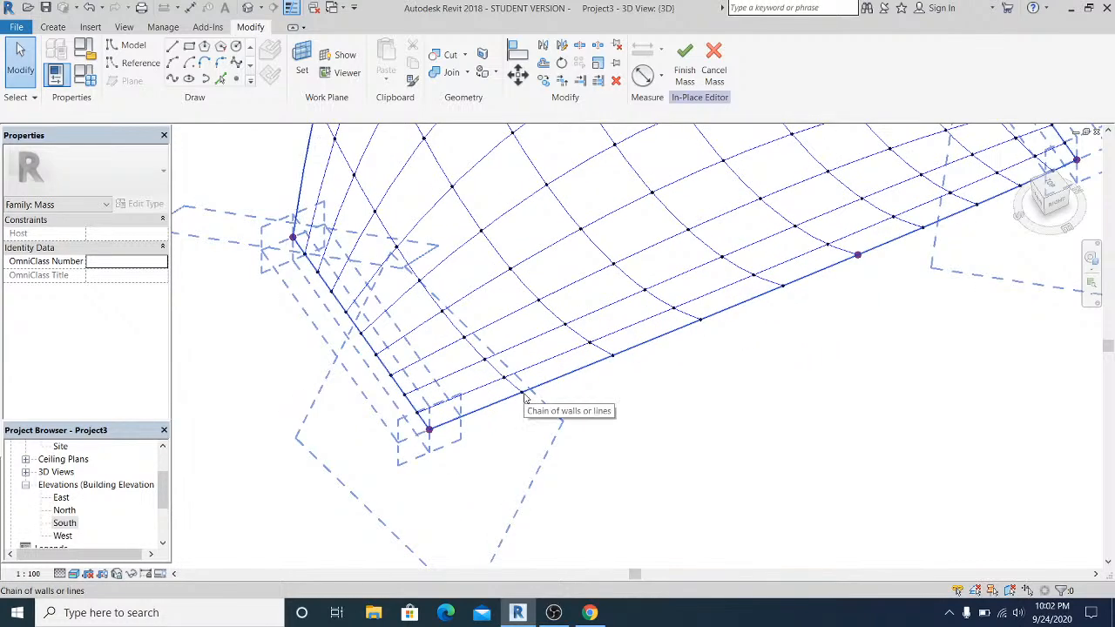
{"action": "scroll", "coordinate": [525, 401], "scroll_direction": "up", "scroll_amount": 2}
{"action": "scroll", "coordinate": [525, 408], "scroll_direction": "up", "scroll_amount": 1}
{"action": "scroll", "coordinate": [398, 441], "scroll_direction": "down", "scroll_amount": 2}
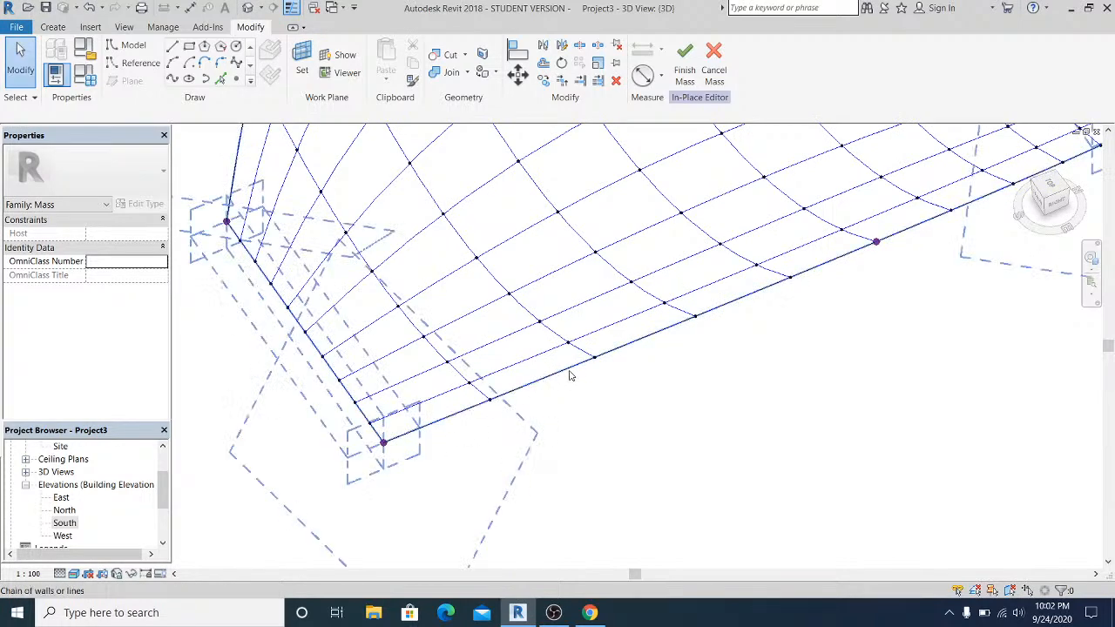
{"action": "scroll", "coordinate": [532, 399], "scroll_direction": "down", "scroll_amount": 3}
{"action": "middle_click_drag", "start_coordinate": [622, 403], "coordinate": [577, 410], "text": "shift"}
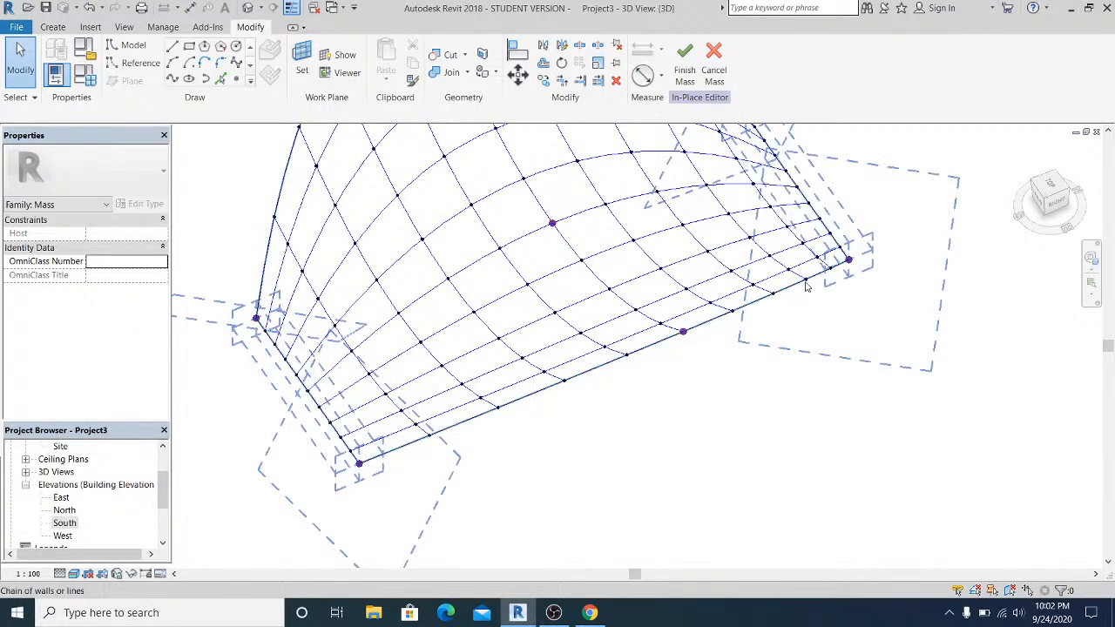
{"action": "middle_click_drag", "start_coordinate": [771, 366], "coordinate": [828, 300], "text": "shift"}
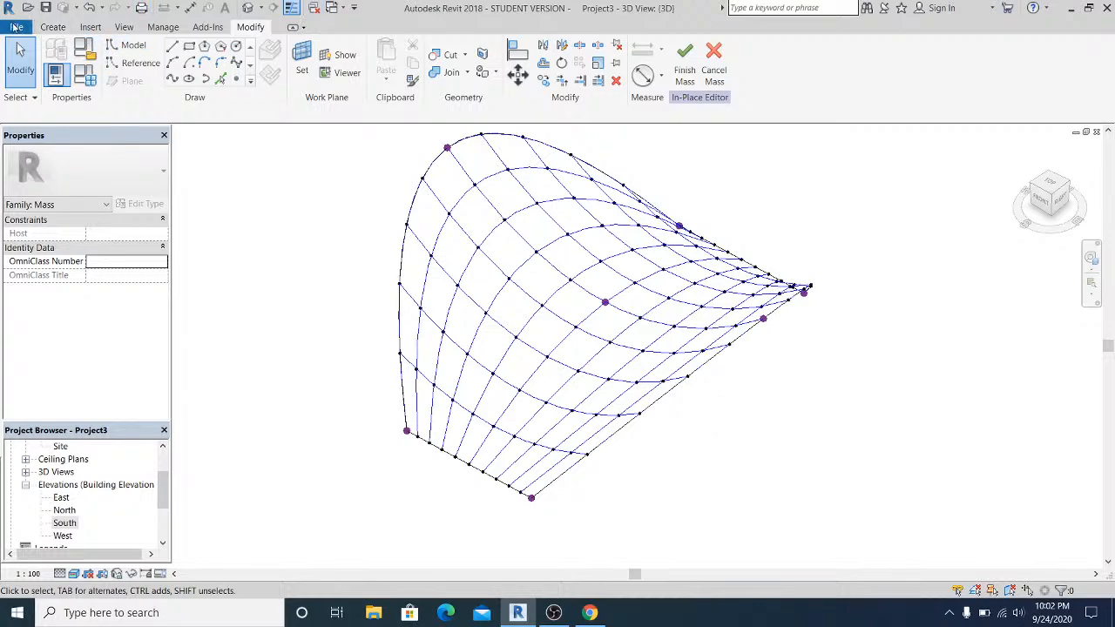
{"action": "left_click", "coordinate": [17, 27]}
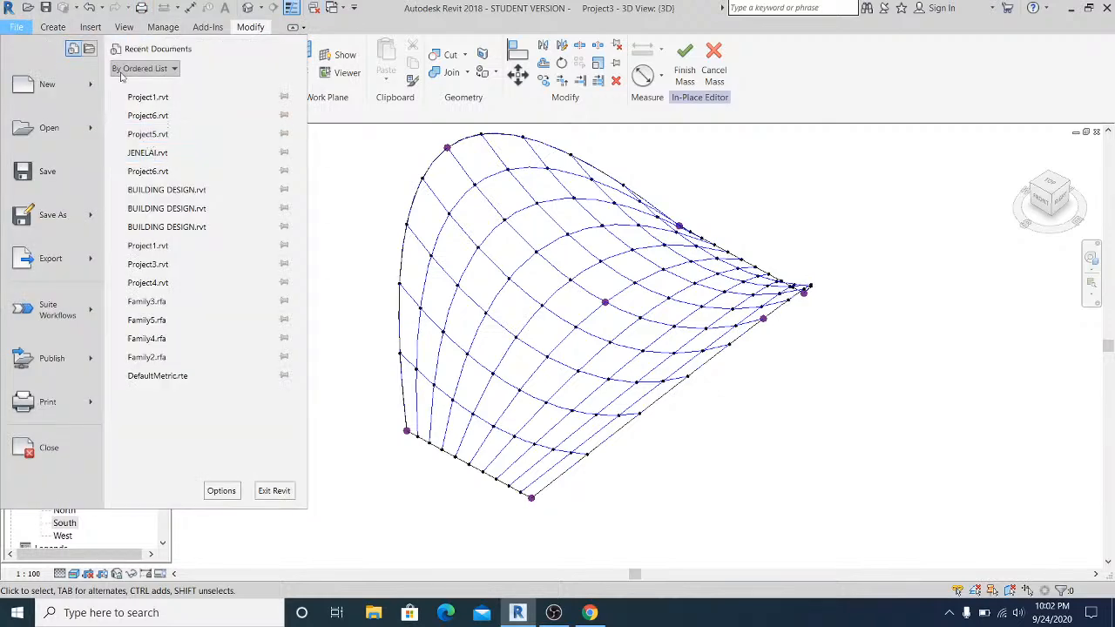
{"action": "left_click", "coordinate": [48, 91]}
{"action": "left_click", "coordinate": [625, 194]}
{"action": "left_click", "coordinate": [487, 85]}
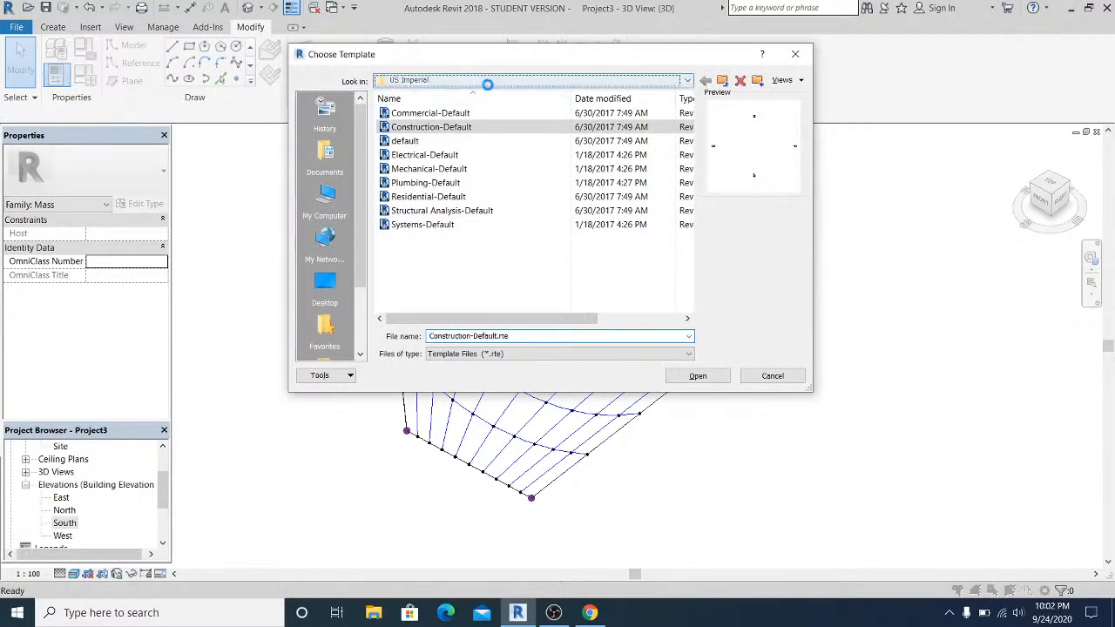
{"action": "left_click", "coordinate": [558, 167]}
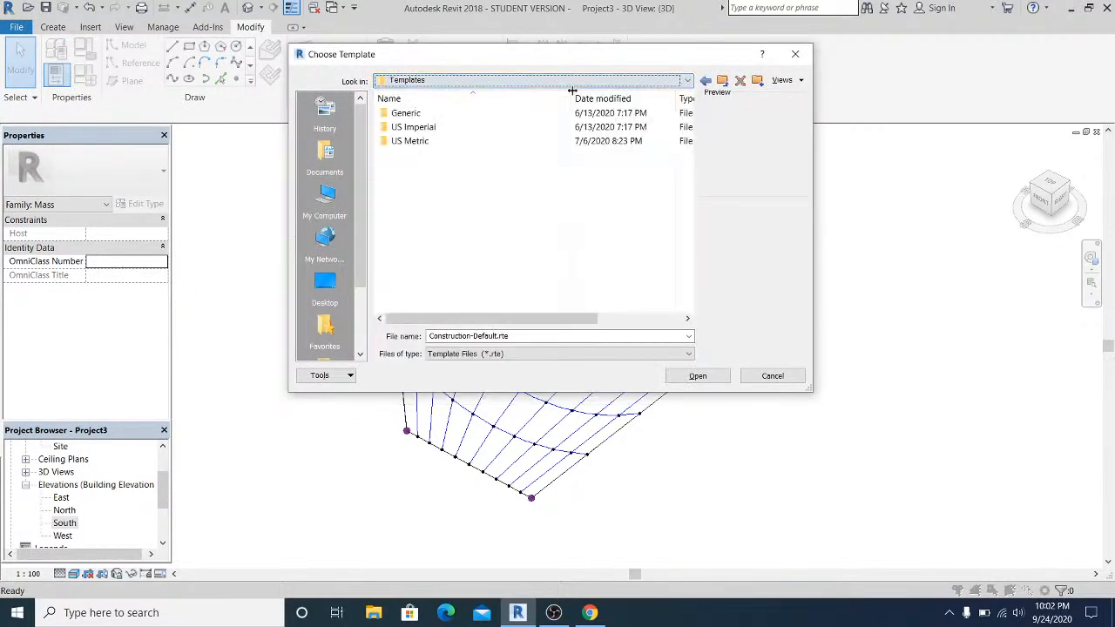
{"action": "double_click", "coordinate": [431, 141]}
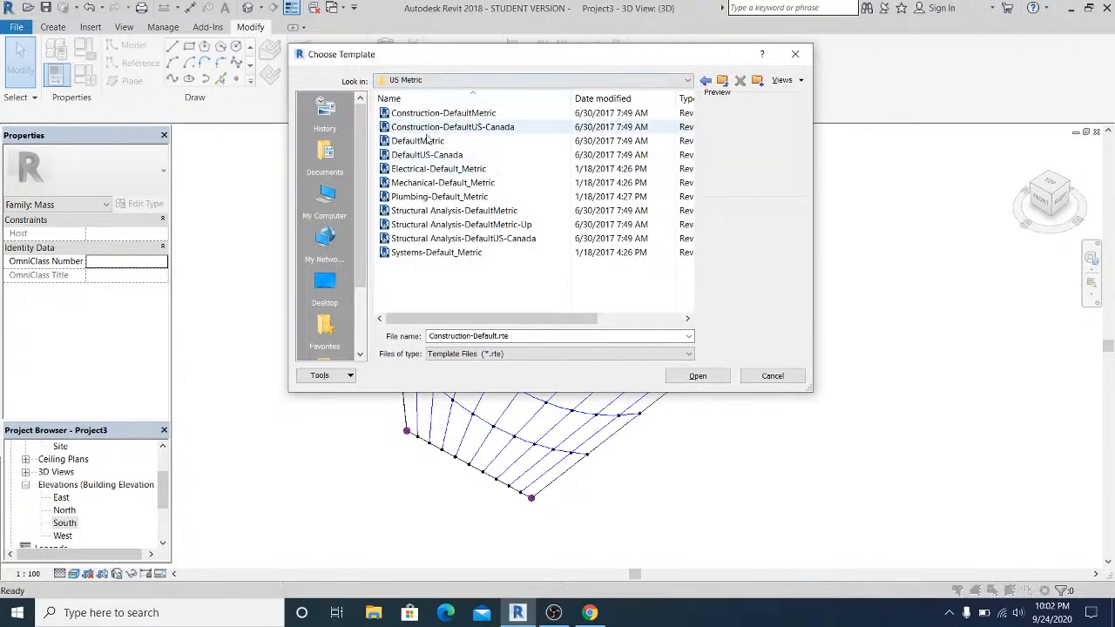
{"action": "left_click", "coordinate": [705, 80]}
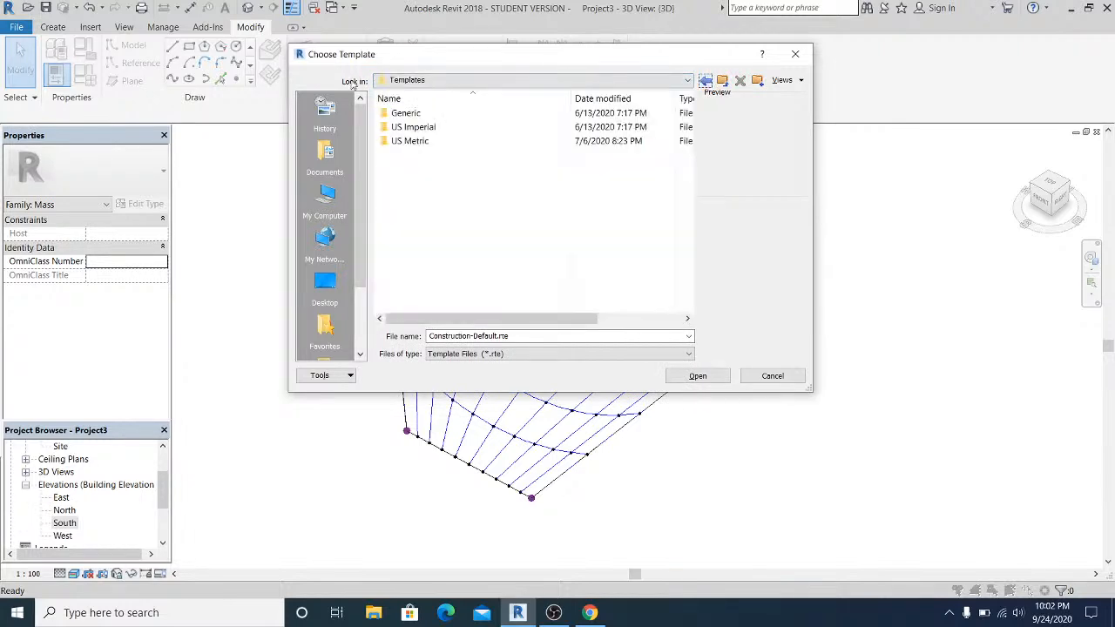
{"action": "left_click", "coordinate": [797, 56]}
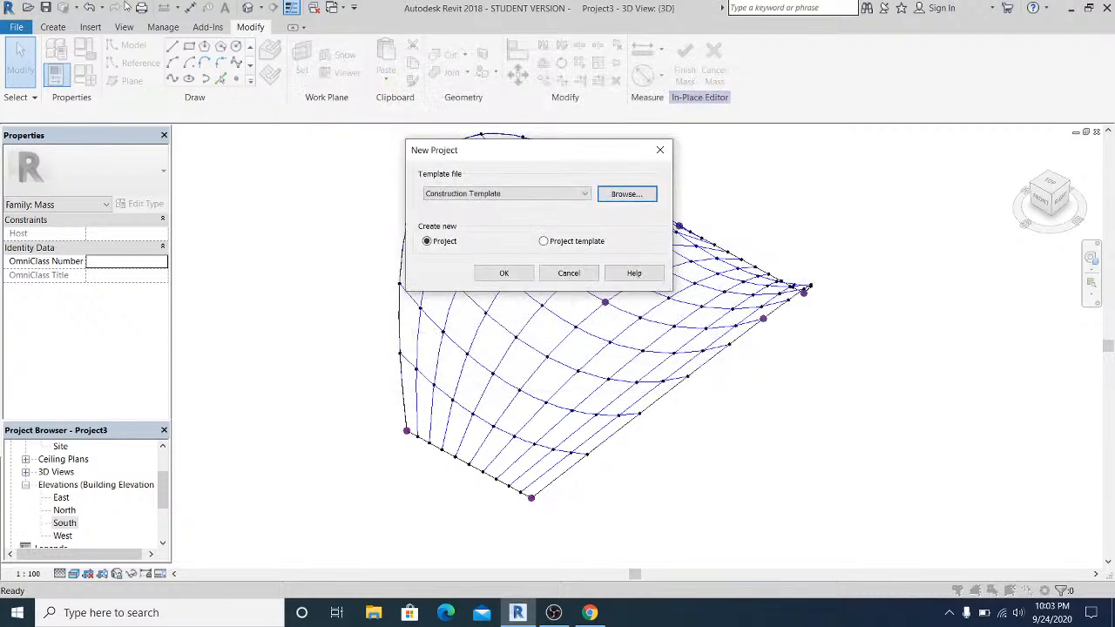
{"action": "left_click", "coordinate": [662, 152]}
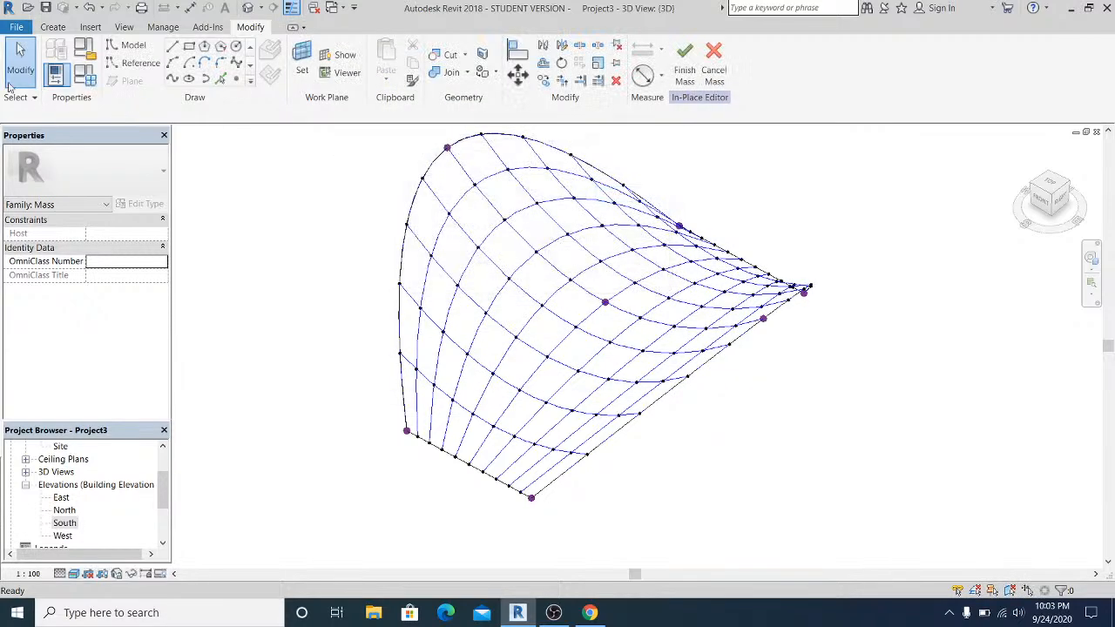
Create a new family from the Metric Generic Model Adaptive template in the English family templates folder.
{"action": "left_click", "coordinate": [16, 27]}
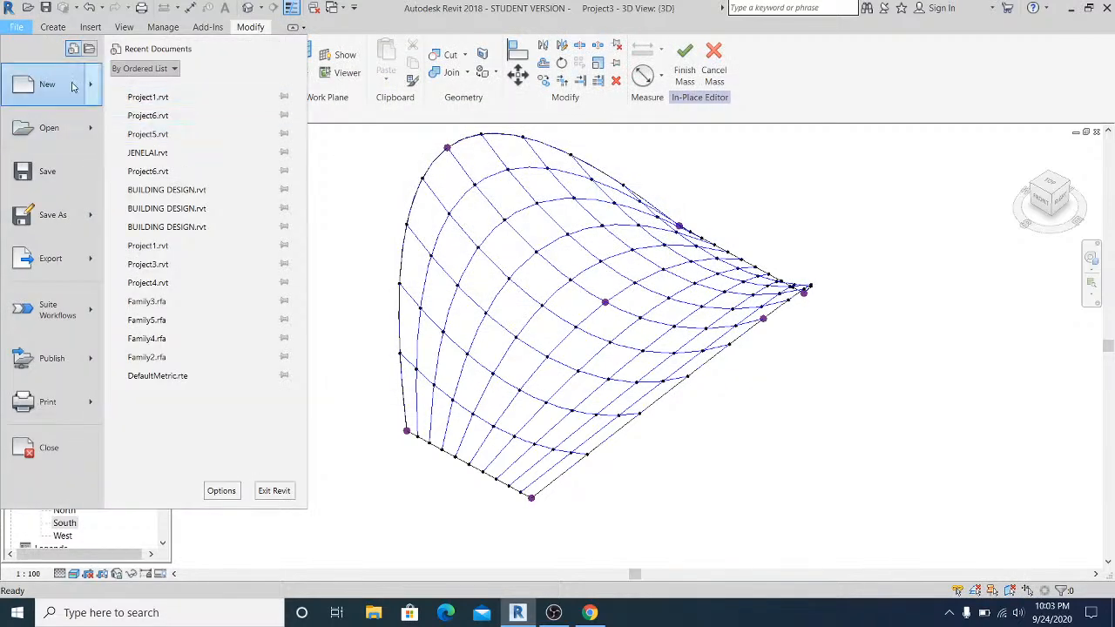
{"action": "mouse_move", "coordinate": [74, 86]}
{"action": "left_click", "coordinate": [198, 127]}
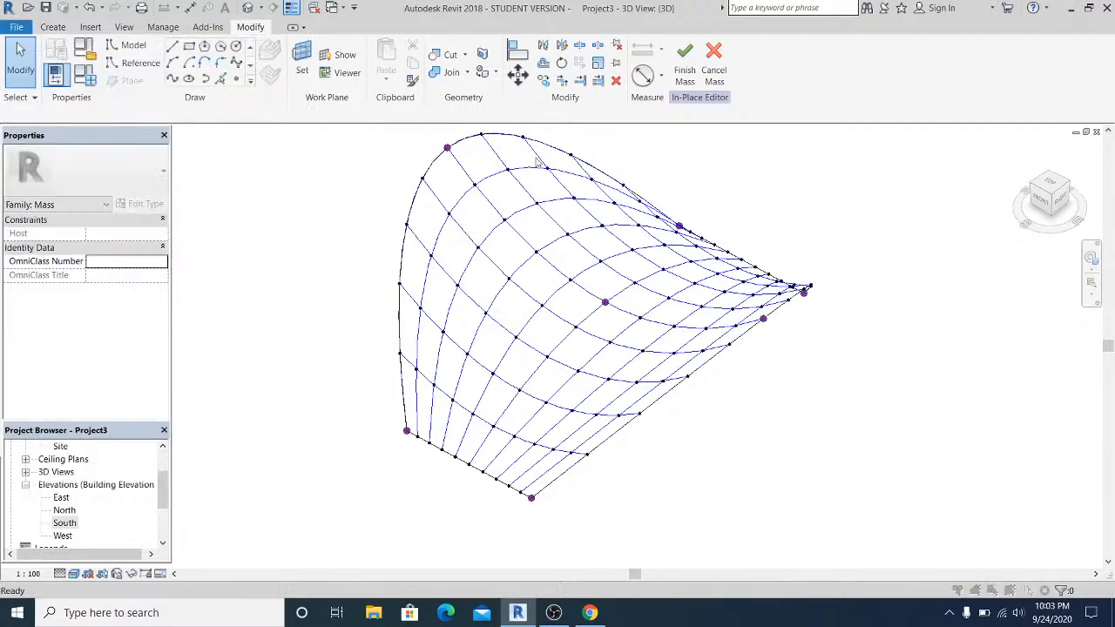
{"action": "left_click", "coordinate": [511, 83]}
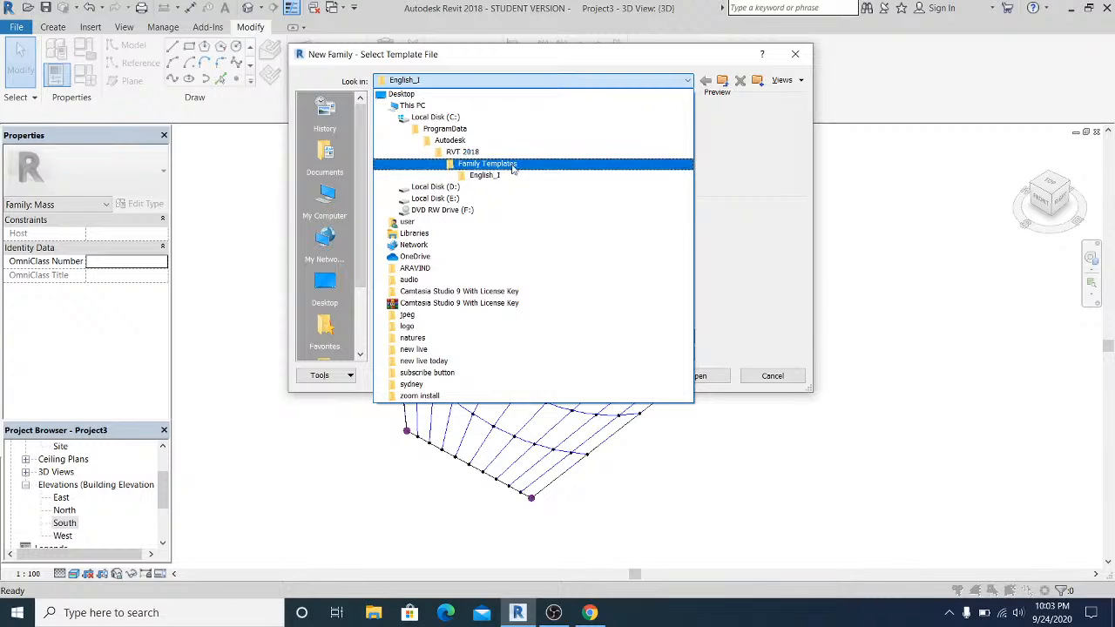
{"action": "left_click", "coordinate": [512, 165]}
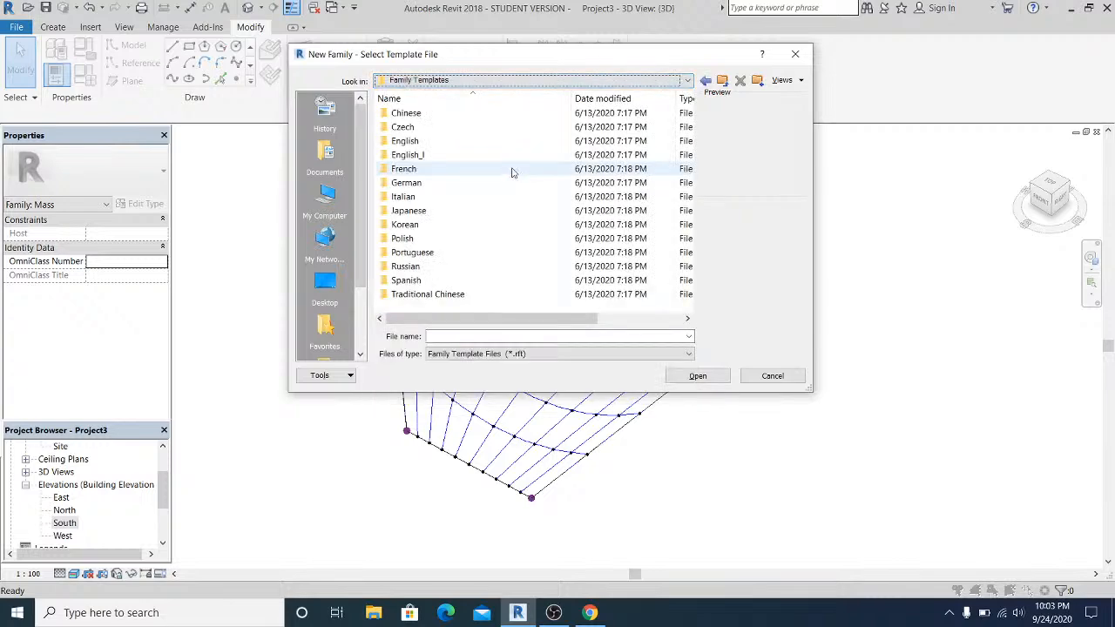
{"action": "double_click", "coordinate": [464, 142]}
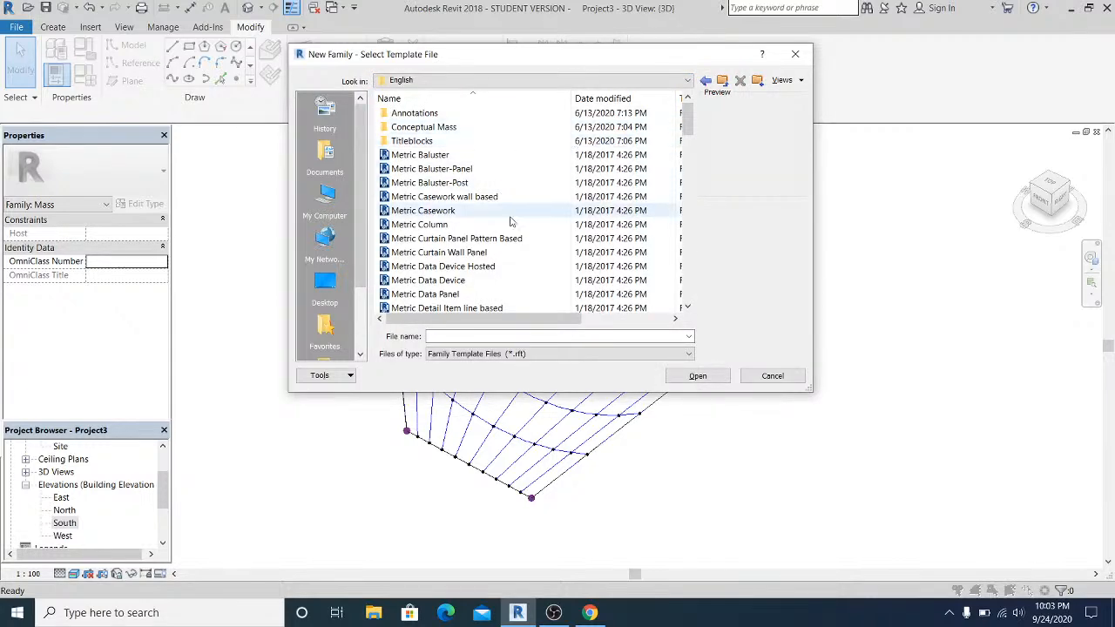
{"action": "scroll", "coordinate": [511, 270], "scroll_direction": "down", "scroll_amount": 2}
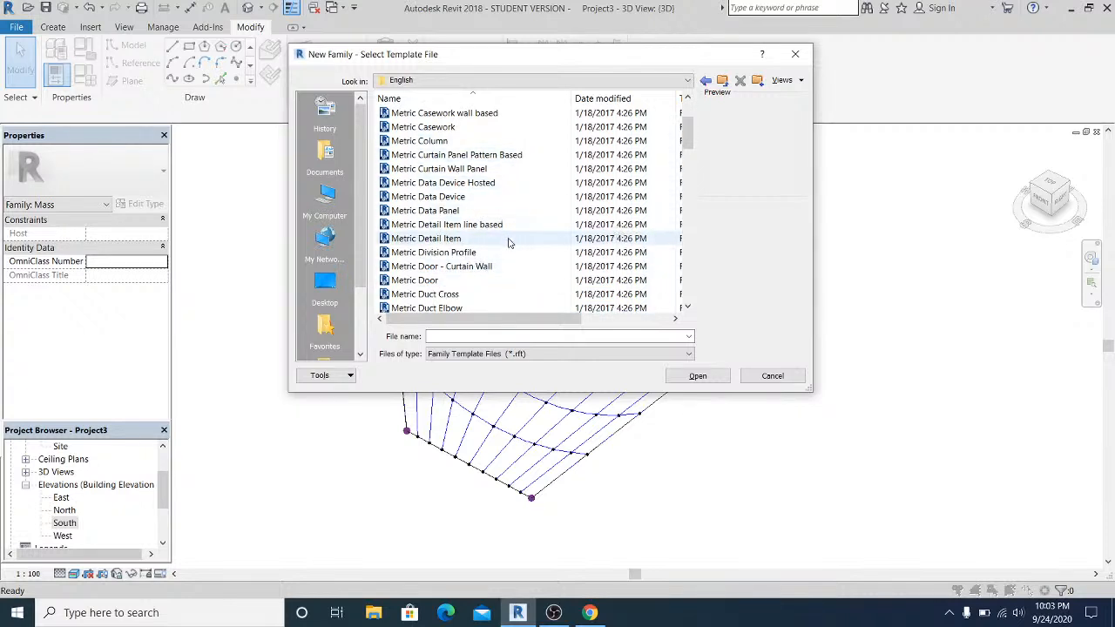
{"action": "scroll", "coordinate": [511, 272], "scroll_direction": "down", "scroll_amount": 2}
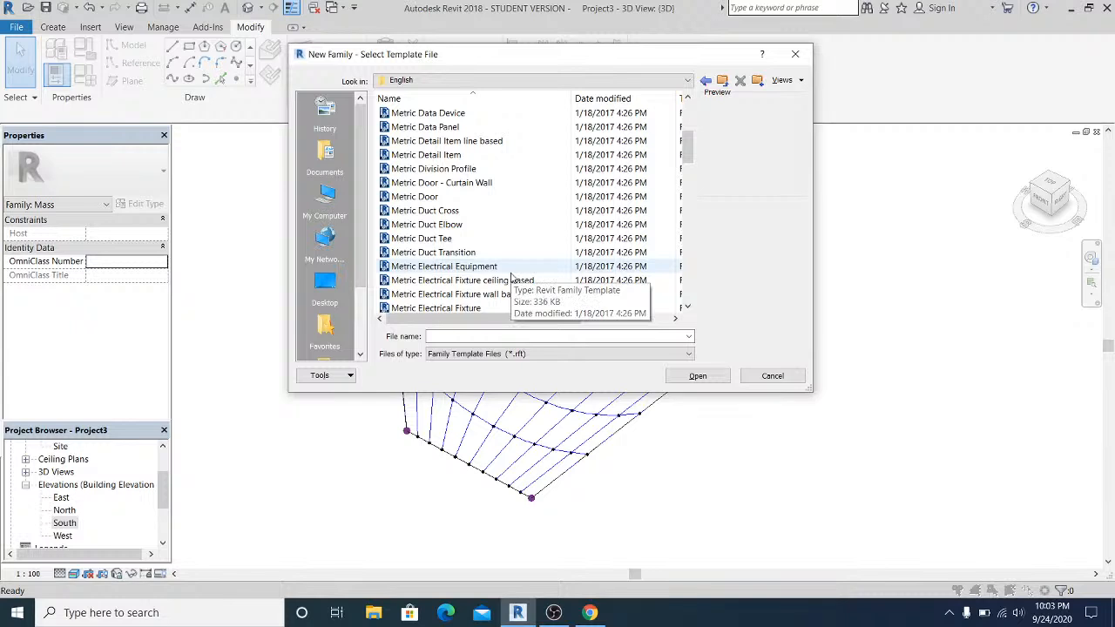
{"action": "scroll", "coordinate": [511, 276], "scroll_direction": "down", "scroll_amount": 2}
{"action": "scroll", "coordinate": [511, 279], "scroll_direction": "down", "scroll_amount": 1}
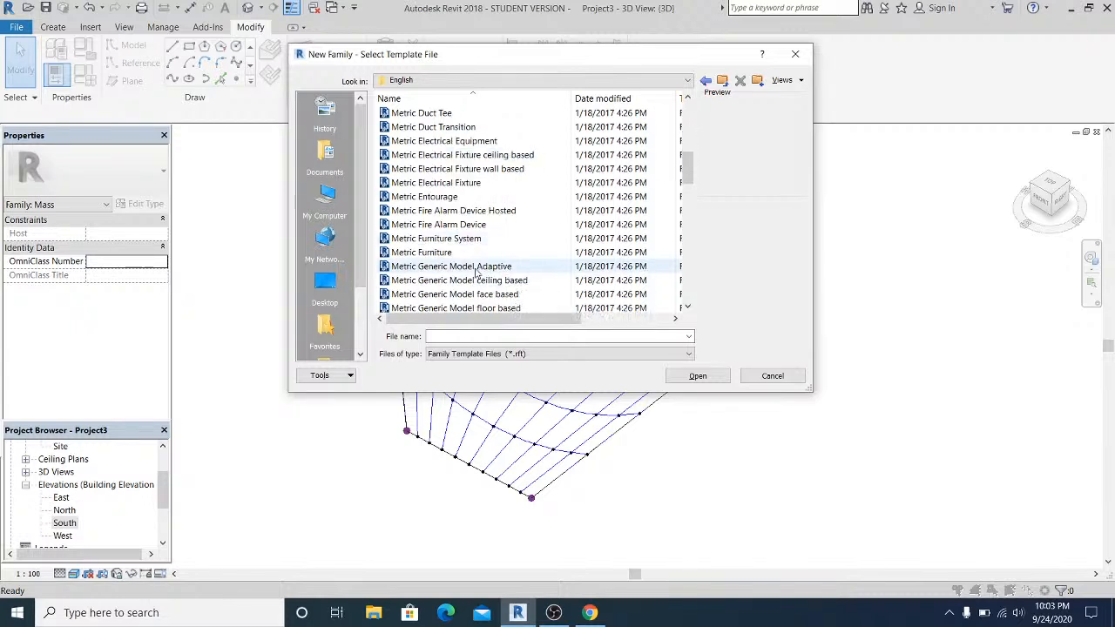
{"action": "left_click", "coordinate": [476, 269]}
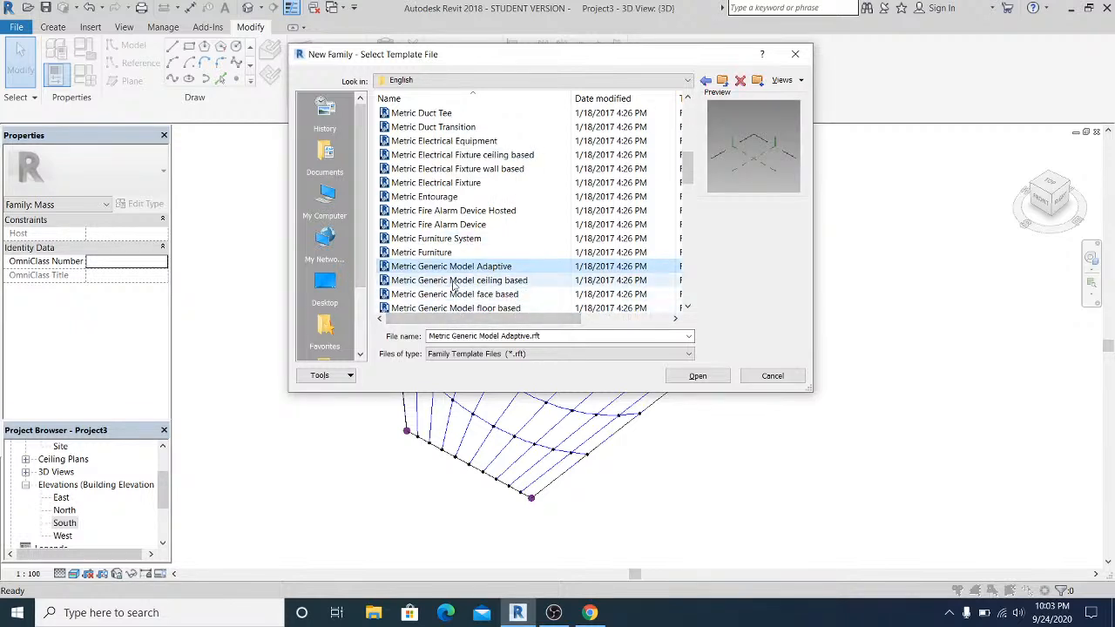
{"action": "left_click", "coordinate": [698, 375]}
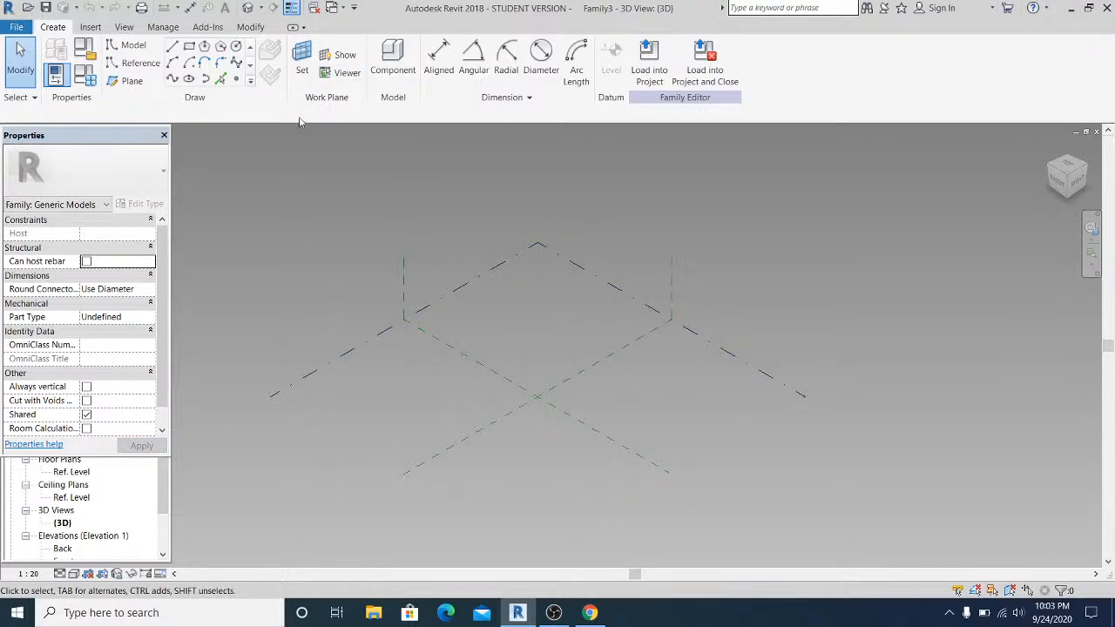
Set the reference level as the work plane and open the Ref. Level floor plan.
{"action": "left_click", "coordinate": [301, 62]}
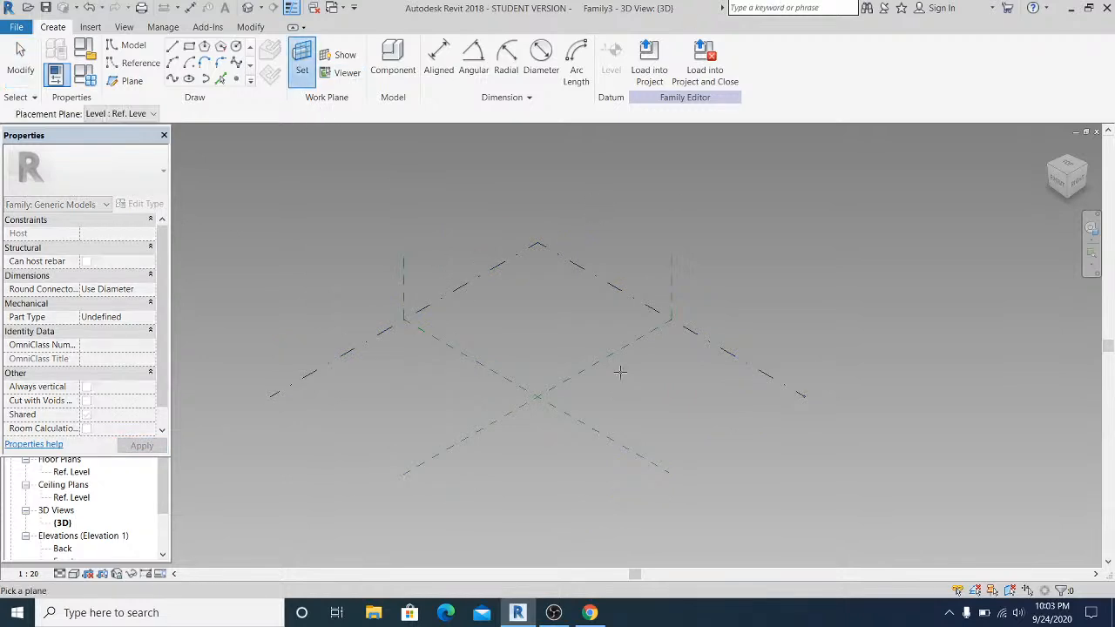
{"action": "left_click", "coordinate": [754, 369]}
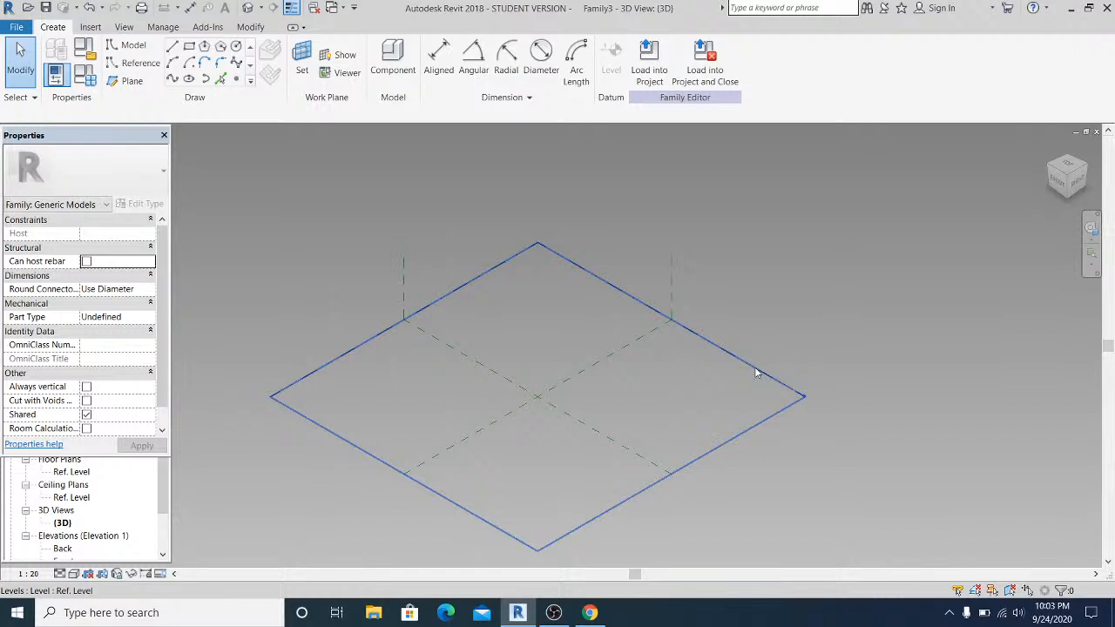
{"action": "double_click", "coordinate": [73, 473]}
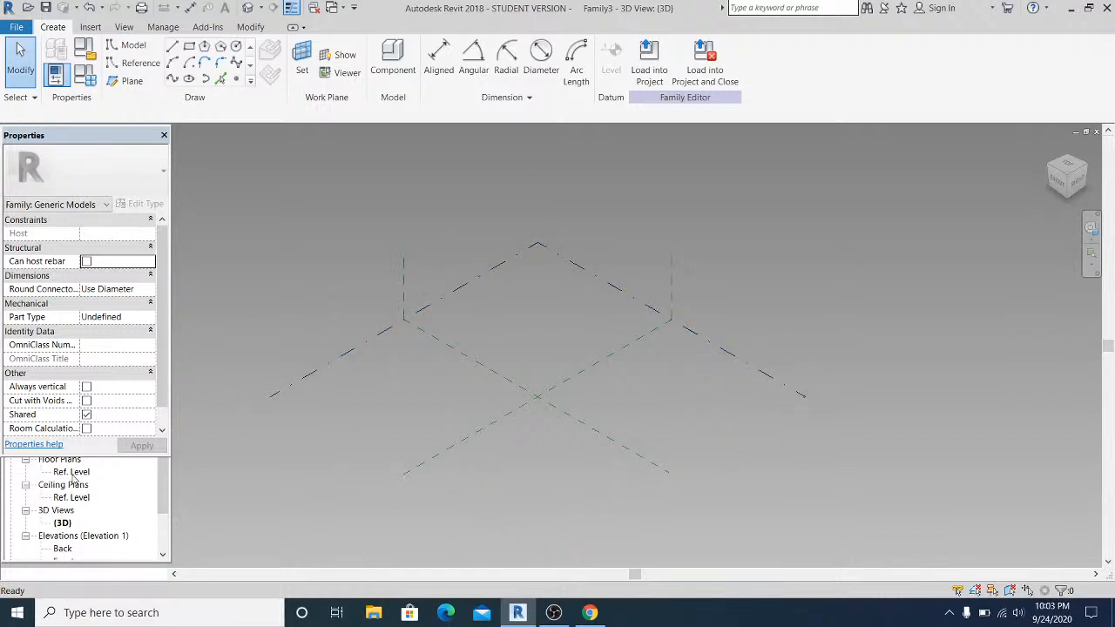
{"action": "scroll", "coordinate": [397, 345], "scroll_direction": "up", "scroll_amount": 1}
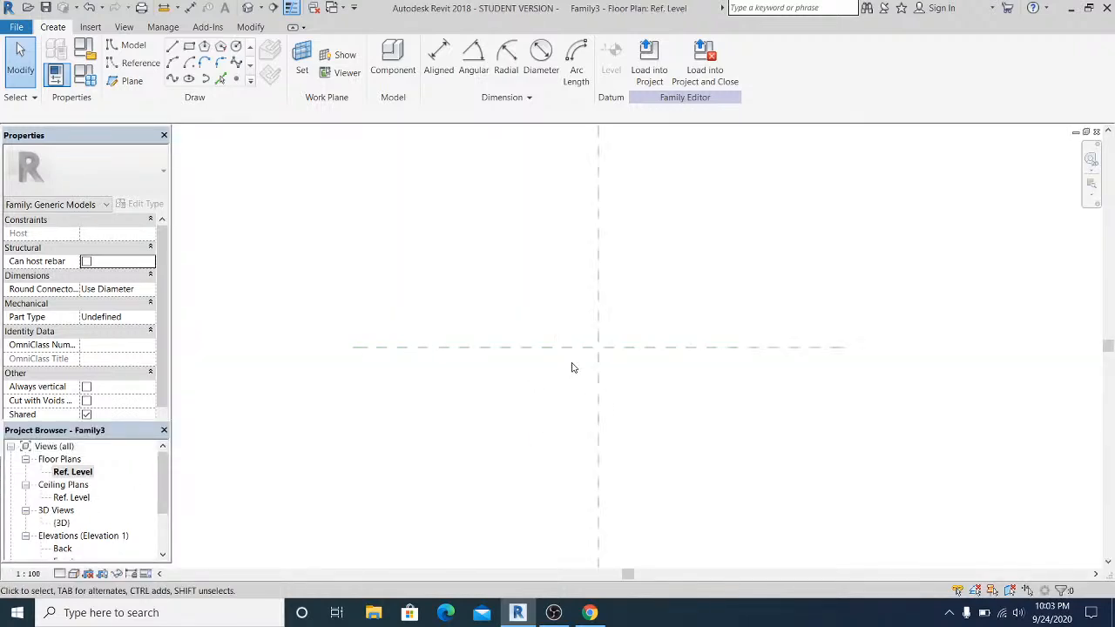
{"action": "middle_click_drag", "start_coordinate": [573, 366], "coordinate": [569, 336]}
{"action": "middle_click_drag", "start_coordinate": [595, 293], "coordinate": [571, 369]}
Place eleven reference points in a column along the Center (Left/Right) reference plane, starting at the intersection of the reference planes and going upward.
{"action": "left_click", "coordinate": [235, 79]}
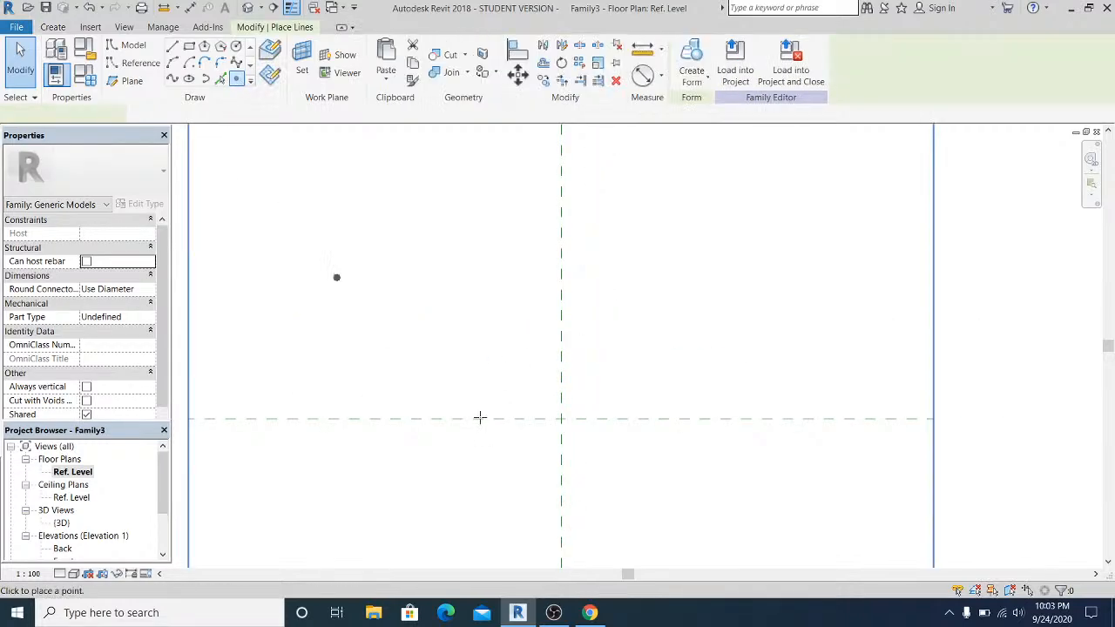
{"action": "left_click", "coordinate": [562, 418]}
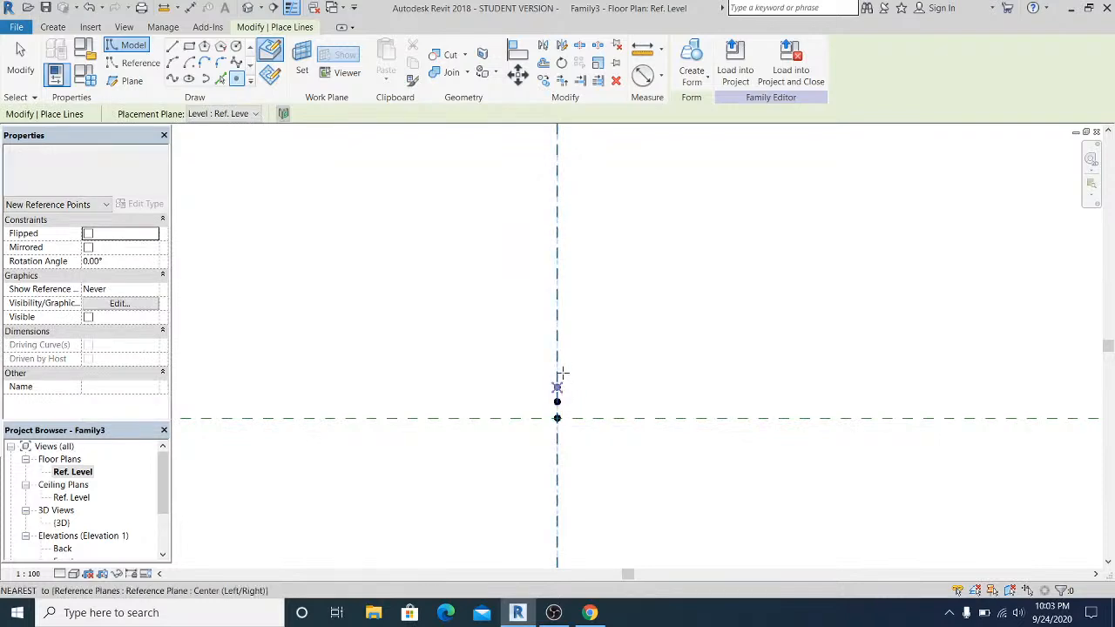
{"action": "left_click", "coordinate": [557, 370]}
{"action": "left_click", "coordinate": [557, 352]}
{"action": "left_click", "coordinate": [557, 337]}
{"action": "left_click", "coordinate": [558, 319]}
{"action": "left_click", "coordinate": [558, 305]}
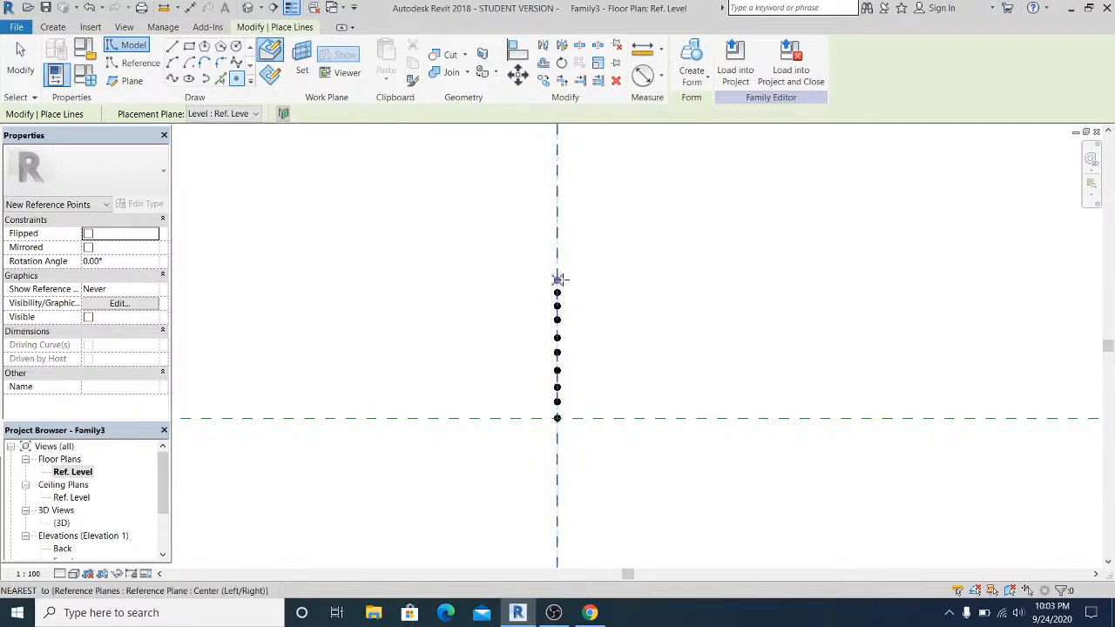
{"action": "left_click", "coordinate": [557, 259]}
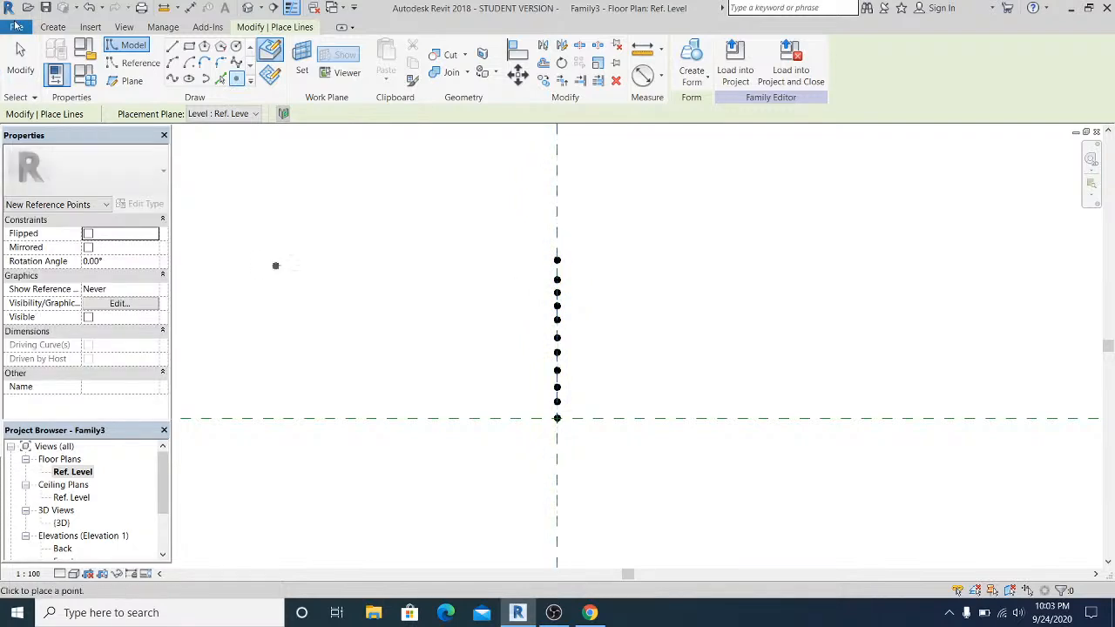
Select all eleven reference points in the column and make them adaptive.
{"action": "left_click", "coordinate": [26, 61]}
{"action": "scroll", "coordinate": [571, 296], "scroll_direction": "up", "scroll_amount": 2}
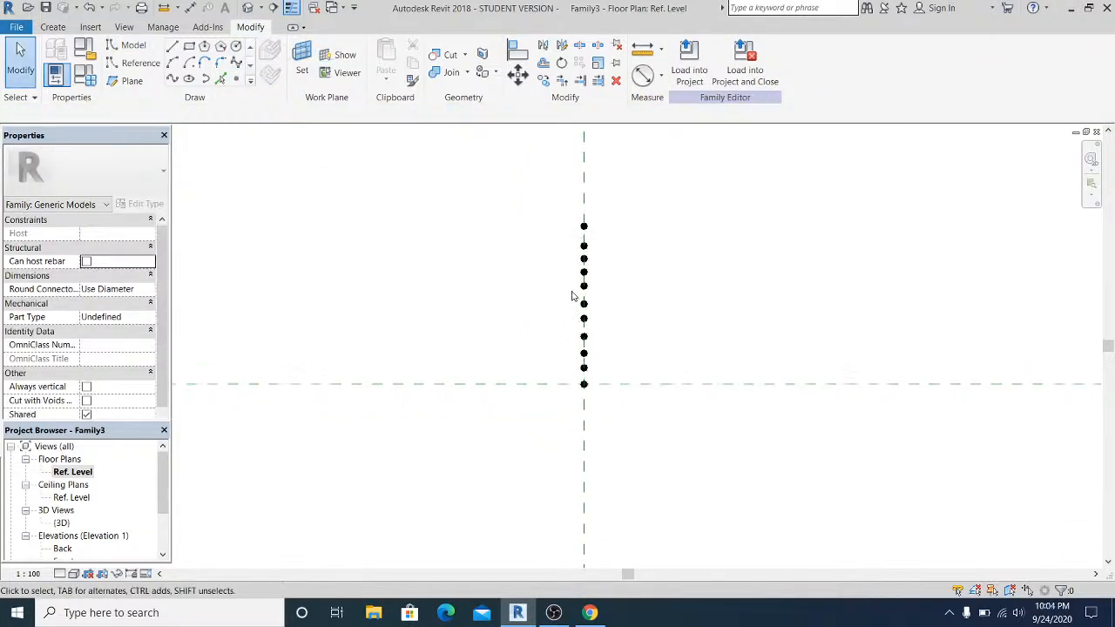
{"action": "scroll", "coordinate": [487, 248], "scroll_direction": "down", "scroll_amount": 1}
{"action": "left_click_drag", "start_coordinate": [453, 172], "coordinate": [631, 452]}
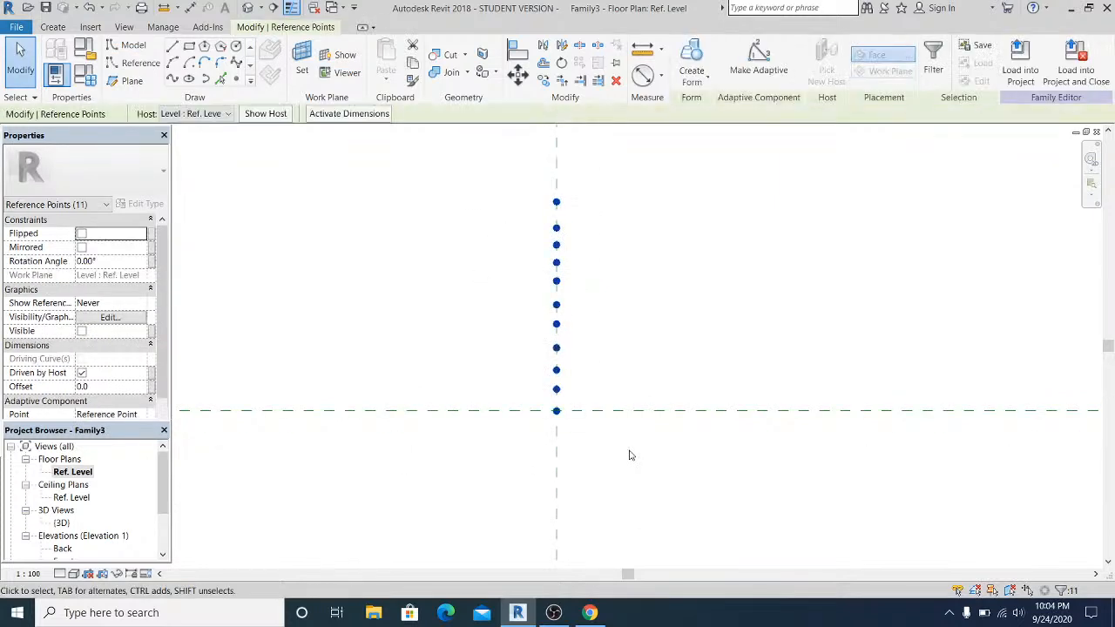
{"action": "left_click", "coordinate": [759, 60]}
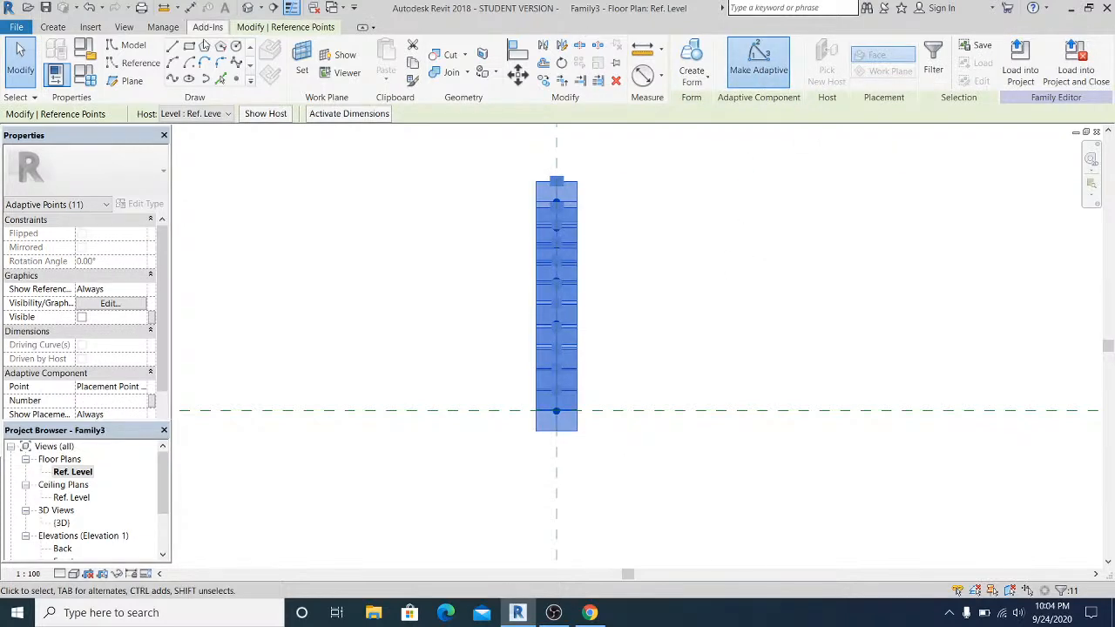
Create a spline through the eleven adaptive points and convert it to a reference line.
{"action": "left_click", "coordinate": [172, 80]}
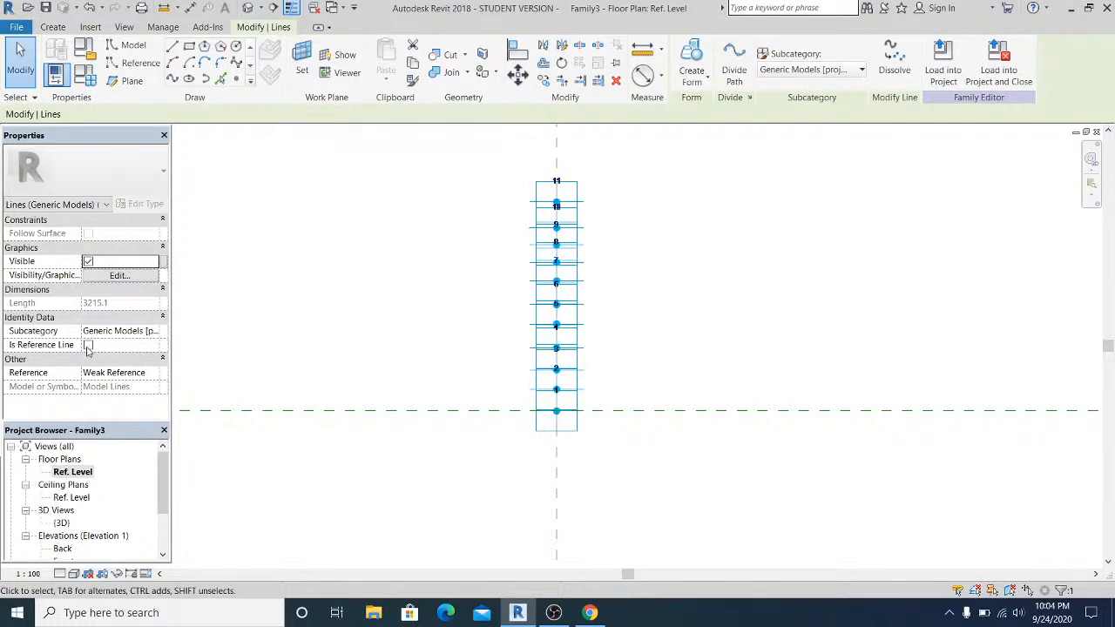
{"action": "left_click", "coordinate": [88, 344]}
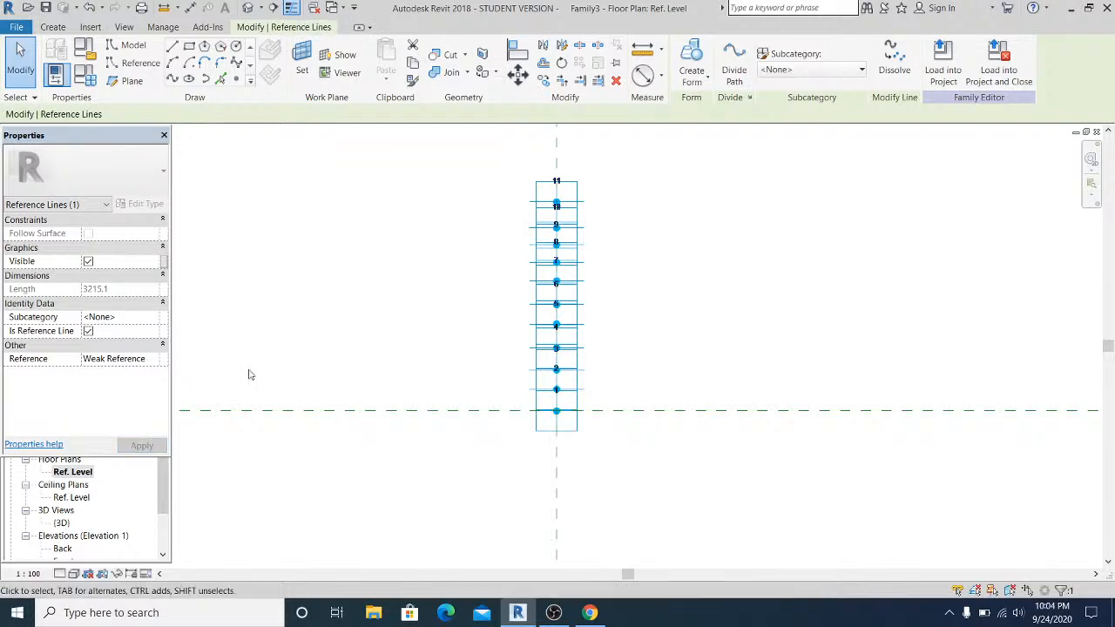
{"action": "left_click", "coordinate": [650, 337]}
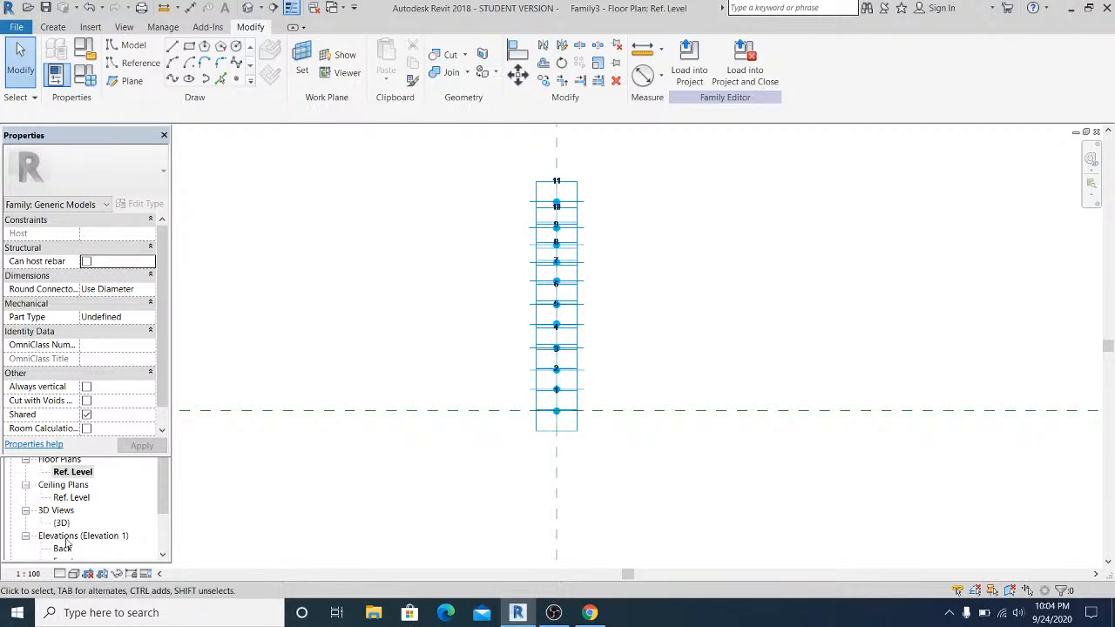
Open the Back elevation and pick the plane of adaptive placement point 11 as the work plane.
{"action": "left_click_drag", "start_coordinate": [166, 484], "coordinate": [165, 516]}
{"action": "double_click", "coordinate": [62, 497]}
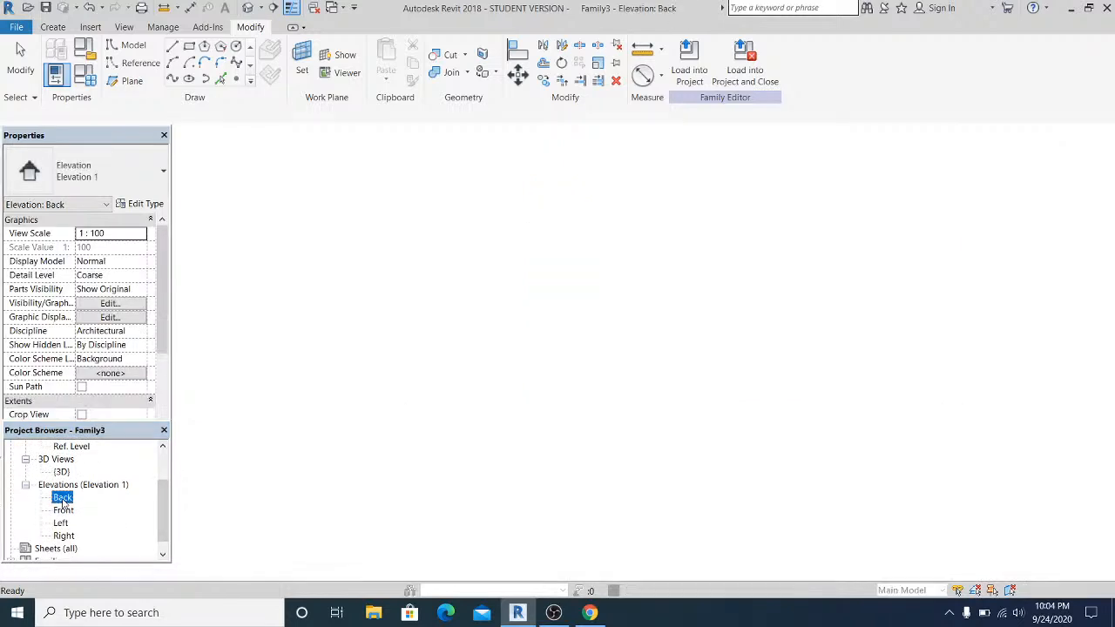
{"action": "middle_click_drag", "start_coordinate": [665, 466], "coordinate": [687, 357]}
{"action": "scroll", "coordinate": [615, 410], "scroll_direction": "up", "scroll_amount": 1}
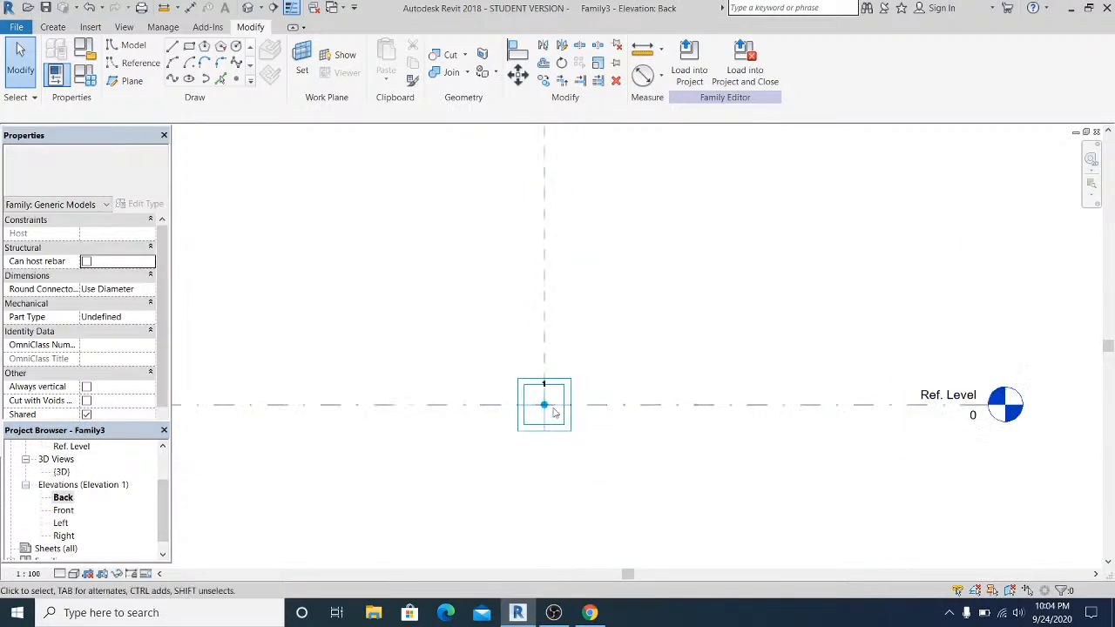
{"action": "scroll", "coordinate": [554, 412], "scroll_direction": "up", "scroll_amount": 1}
{"action": "scroll", "coordinate": [480, 445], "scroll_direction": "up", "scroll_amount": 1}
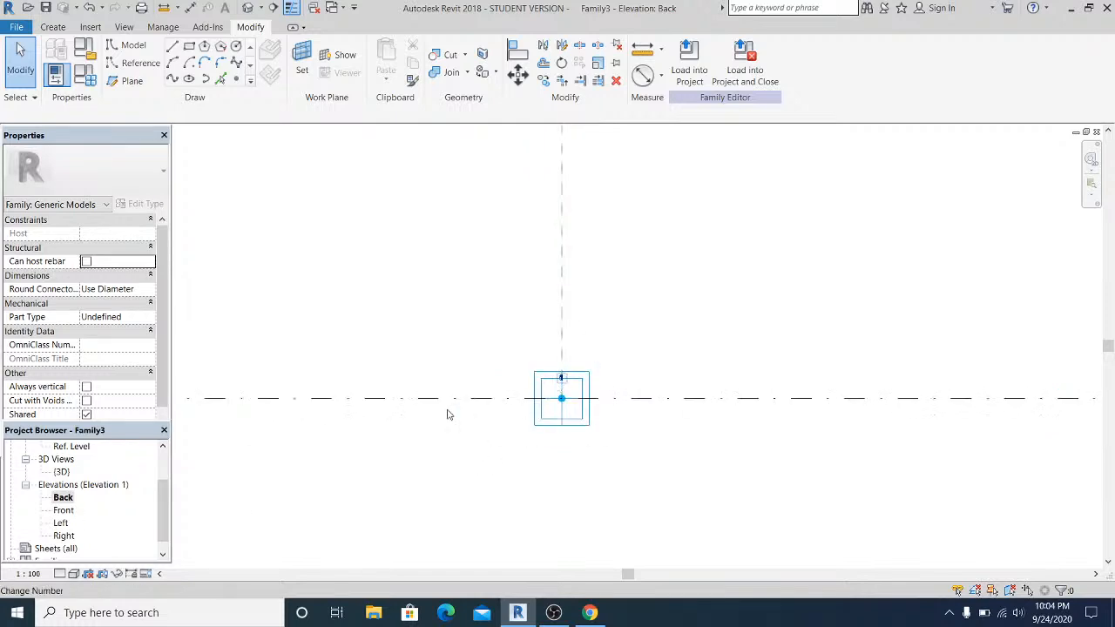
{"action": "scroll", "coordinate": [600, 386], "scroll_direction": "up", "scroll_amount": 1}
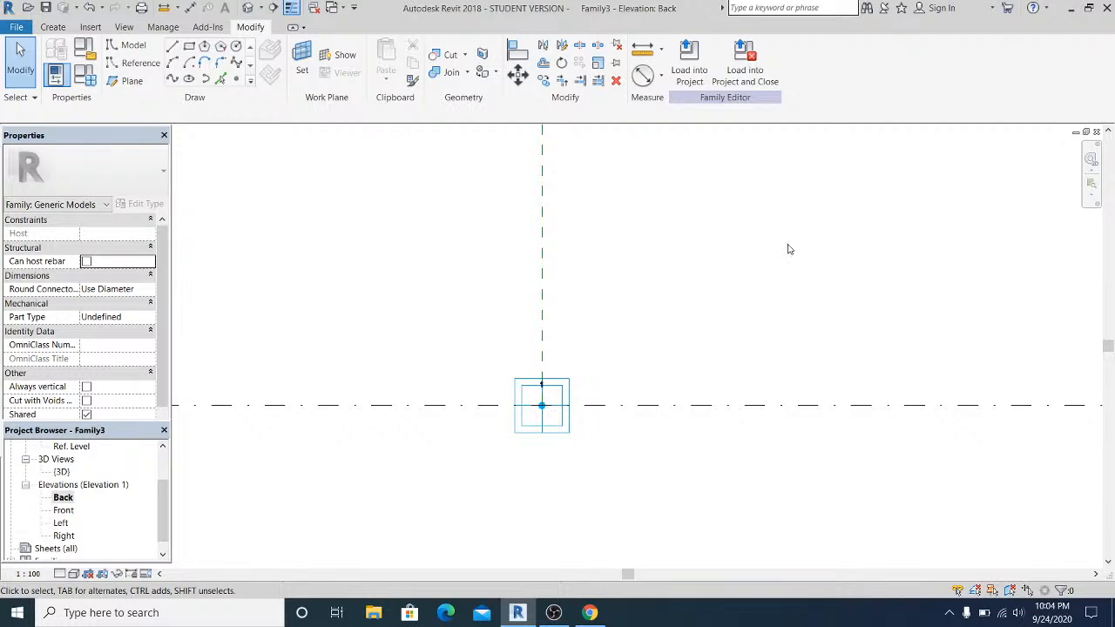
{"action": "left_click", "coordinate": [302, 59]}
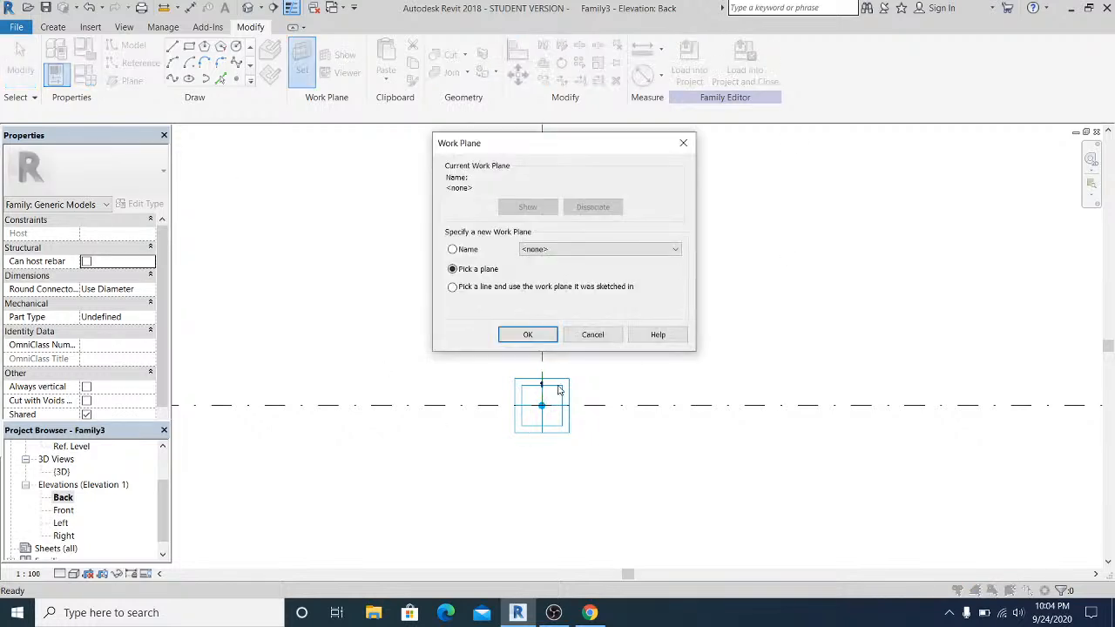
{"action": "left_click", "coordinate": [526, 335]}
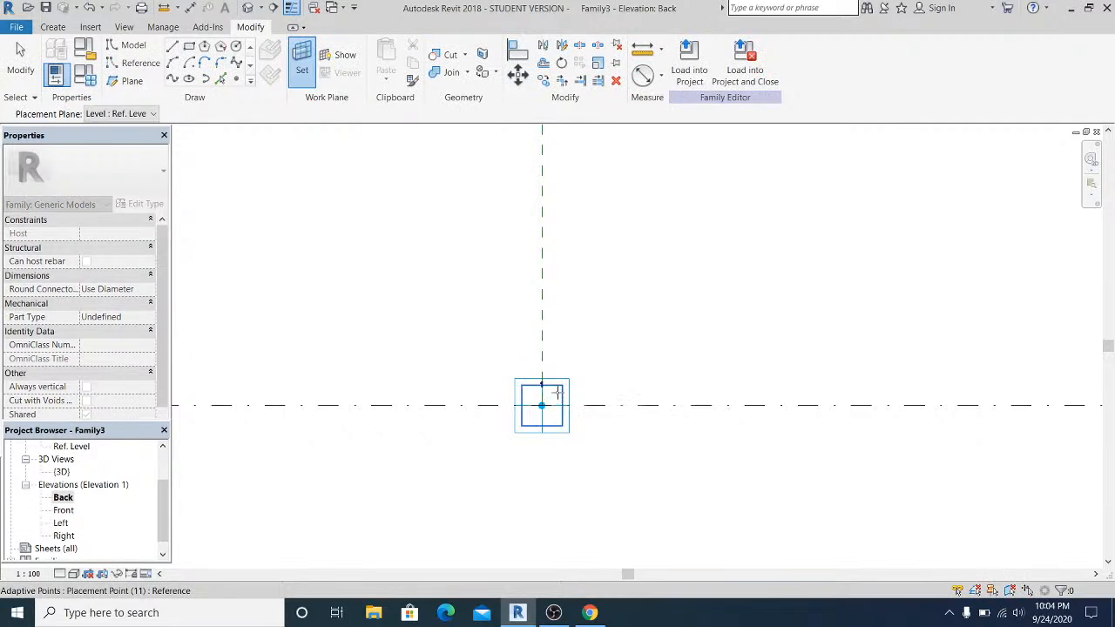
{"action": "left_click", "coordinate": [558, 393]}
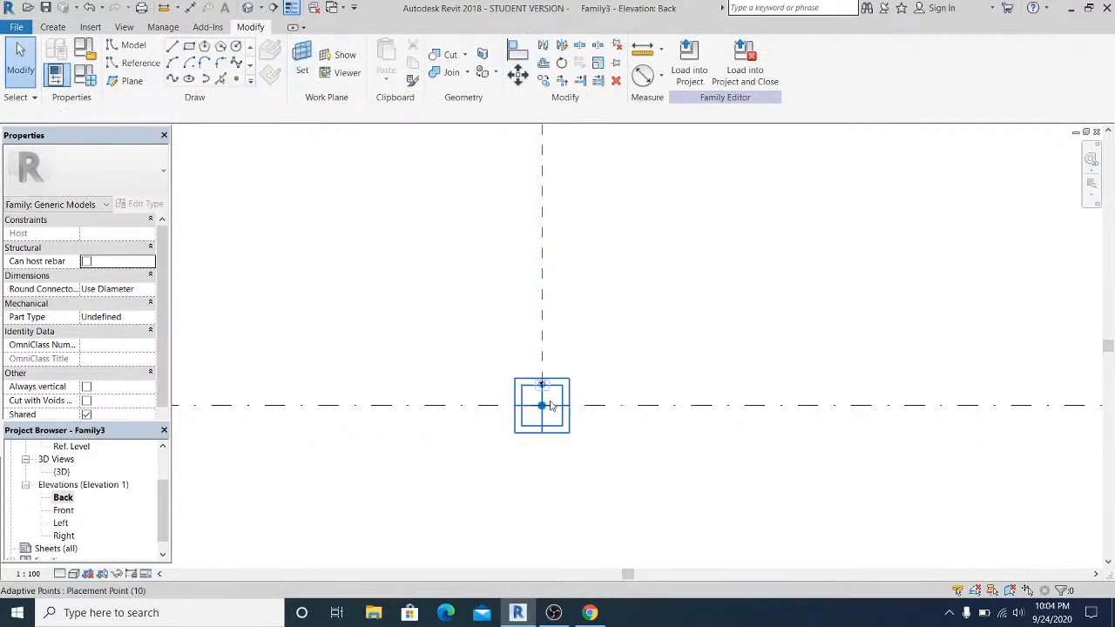
Draw a model-line rectangle about 180 mm wide and 860 mm high, rising from the reference level around the adaptive point.
{"action": "left_click", "coordinate": [189, 49]}
{"action": "left_click", "coordinate": [529, 409]}
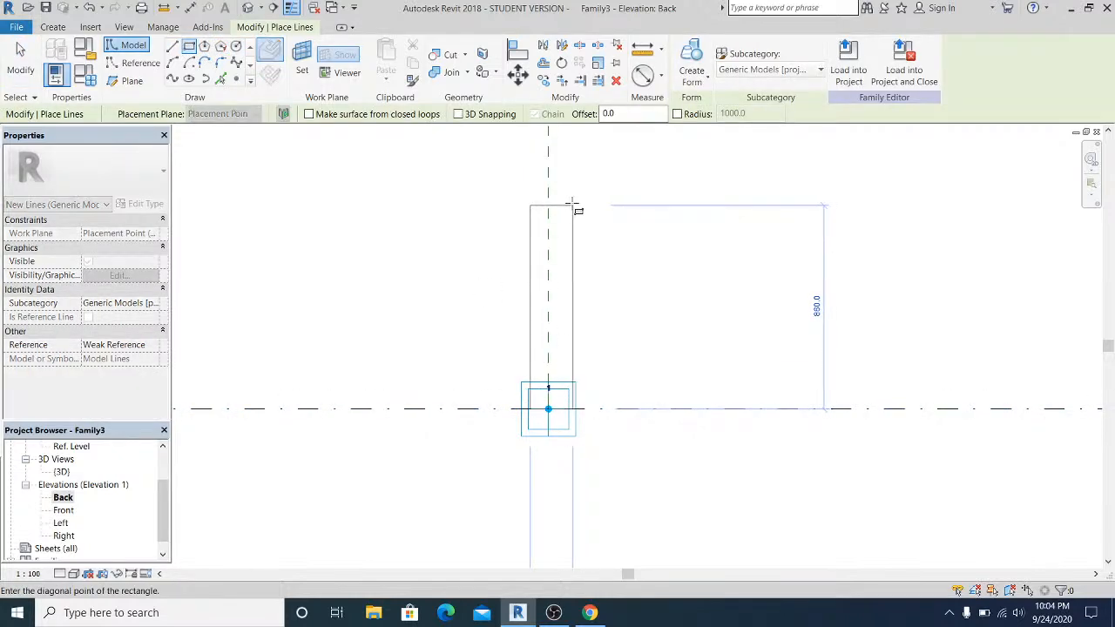
{"action": "left_click", "coordinate": [573, 207]}
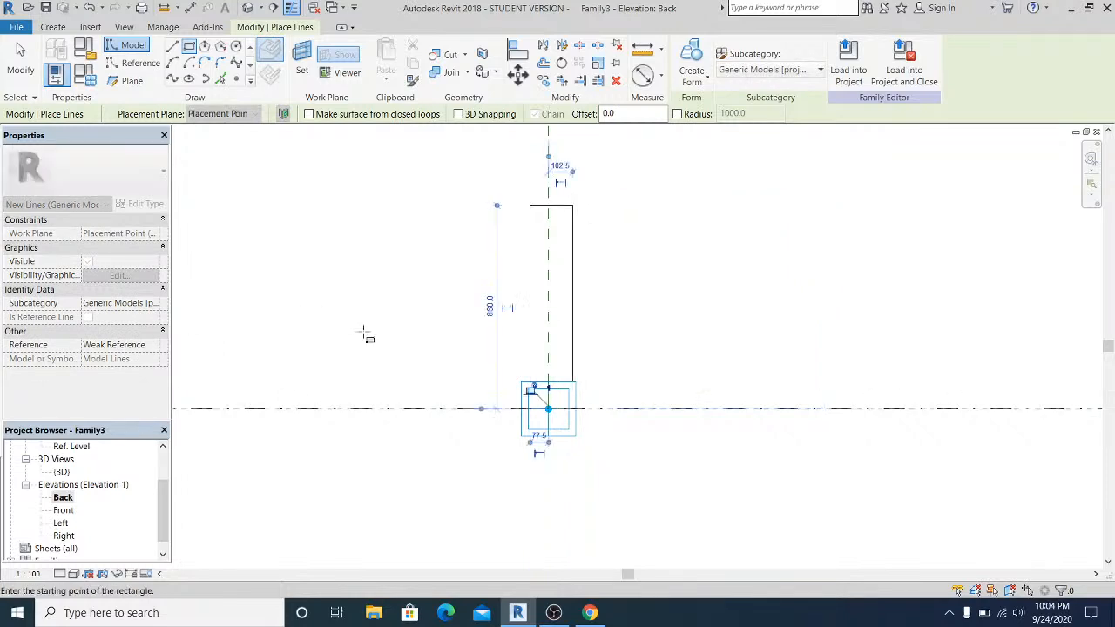
{"action": "key", "text": "Escape"}
{"action": "key", "text": "Escape"}
Add an aligned dimension across the rectangle's vertical sides and the Center (Left/Right) reference plane, and make its segments equal.
{"action": "middle_click_drag", "start_coordinate": [451, 321], "coordinate": [520, 393]}
{"action": "scroll", "coordinate": [601, 304], "scroll_direction": "up", "scroll_amount": 1}
{"action": "middle_click_drag", "start_coordinate": [604, 308], "coordinate": [592, 296]}
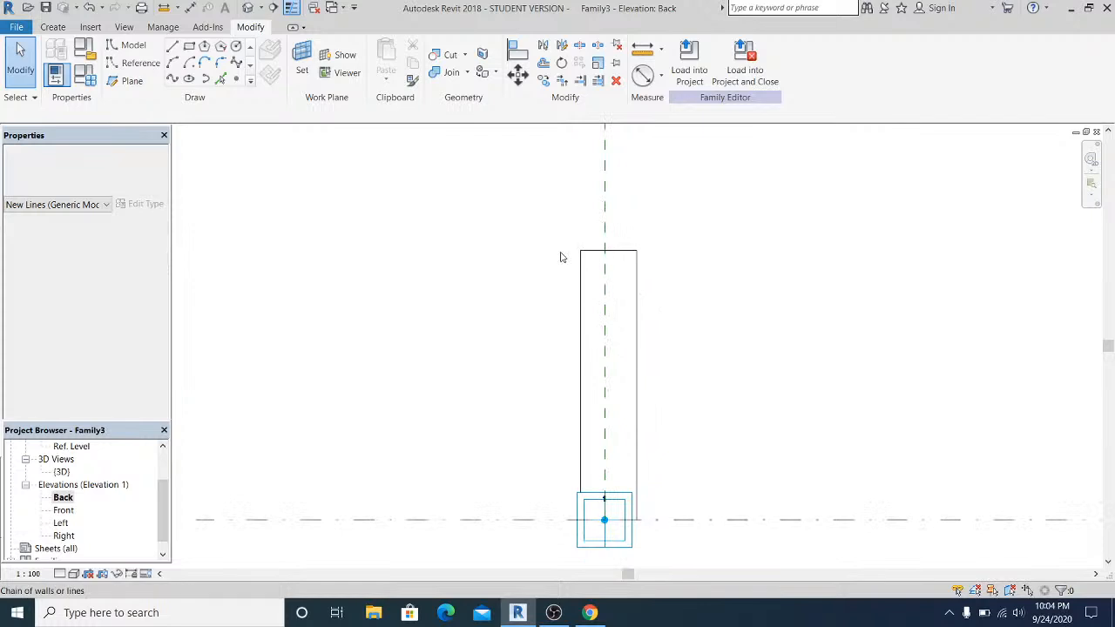
{"action": "scroll", "coordinate": [632, 488], "scroll_direction": "up", "scroll_amount": 1}
{"action": "middle_click_drag", "start_coordinate": [632, 488], "coordinate": [637, 461]}
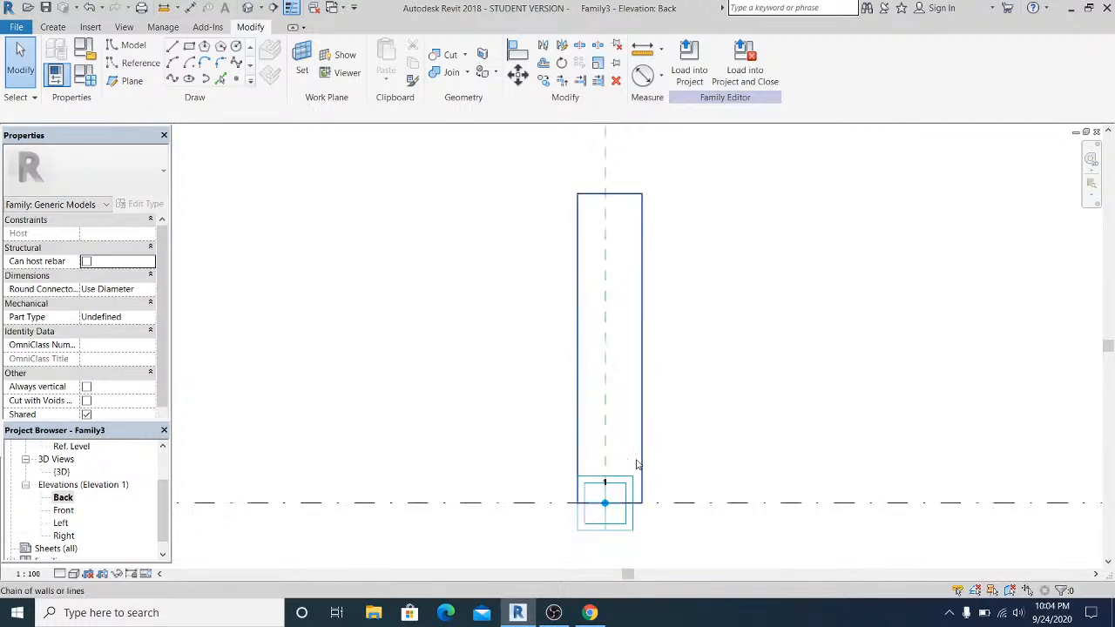
{"action": "middle_click_drag", "start_coordinate": [620, 401], "coordinate": [624, 466]}
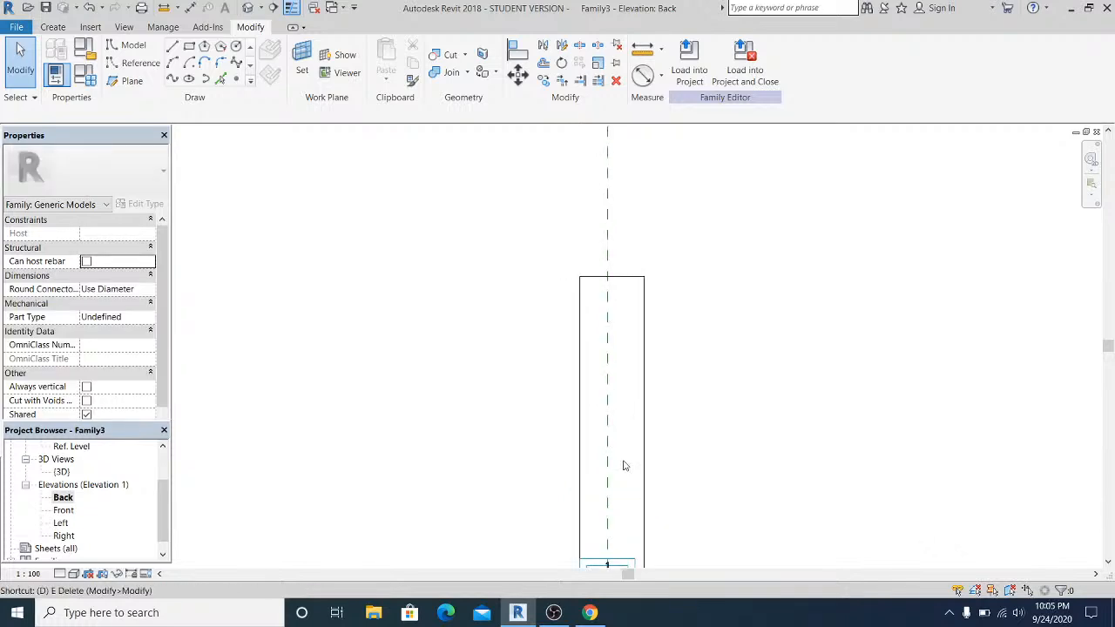
{"action": "key", "text": "i"}
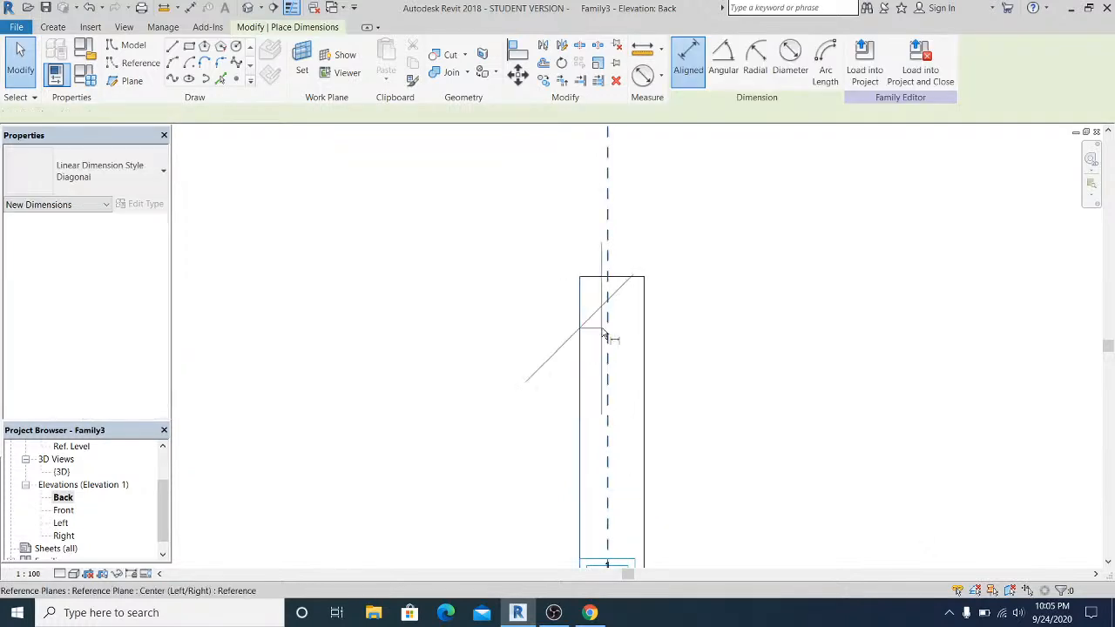
{"action": "left_click", "coordinate": [644, 334]}
{"action": "scroll", "coordinate": [690, 313], "scroll_direction": "down", "scroll_amount": 1}
{"action": "middle_click_drag", "start_coordinate": [782, 211], "coordinate": [751, 334]}
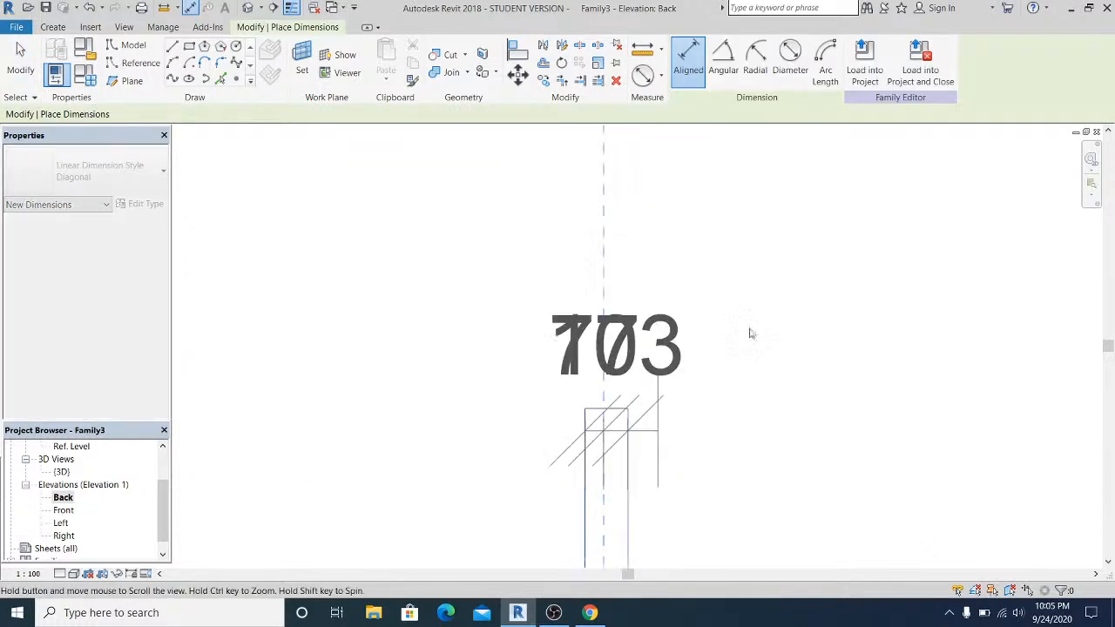
{"action": "scroll", "coordinate": [751, 333], "scroll_direction": "down", "scroll_amount": 2}
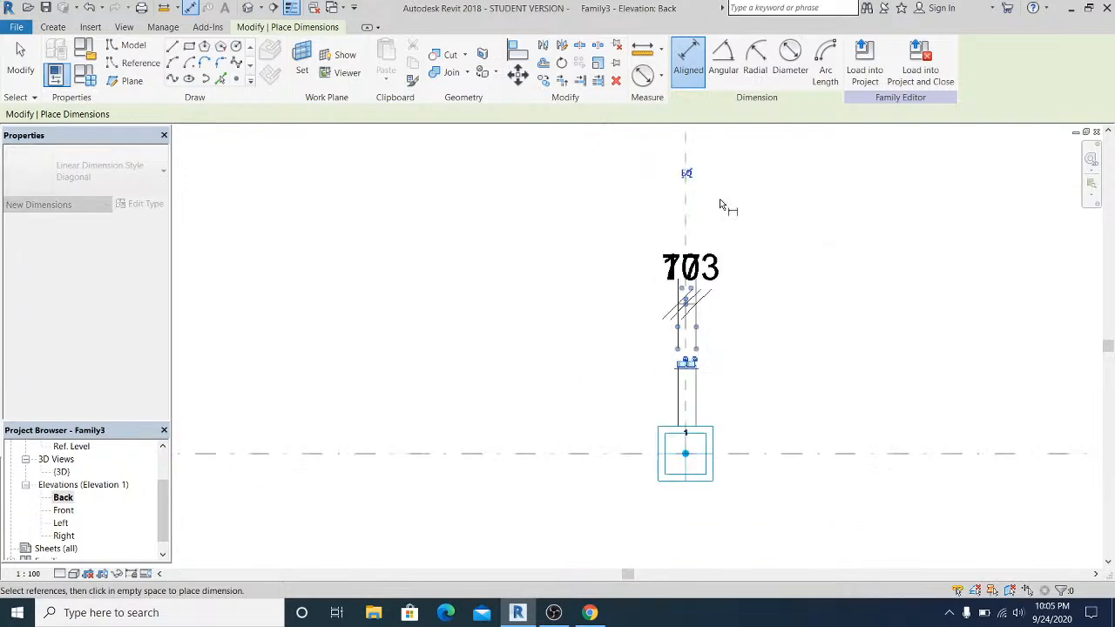
{"action": "left_click", "coordinate": [686, 173]}
{"action": "key", "text": "Escape"}
{"action": "key", "text": "Escape"}
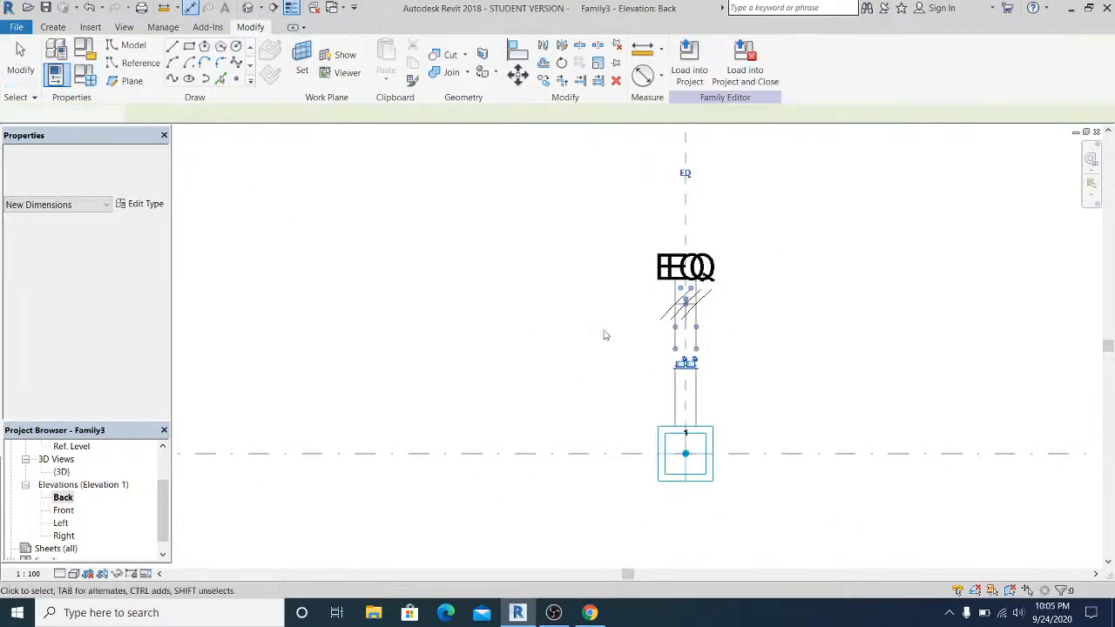
Delete the equality dimension and raise the rectangle's top edge to make the profile taller.
{"action": "scroll", "coordinate": [603, 338], "scroll_direction": "up", "scroll_amount": 1}
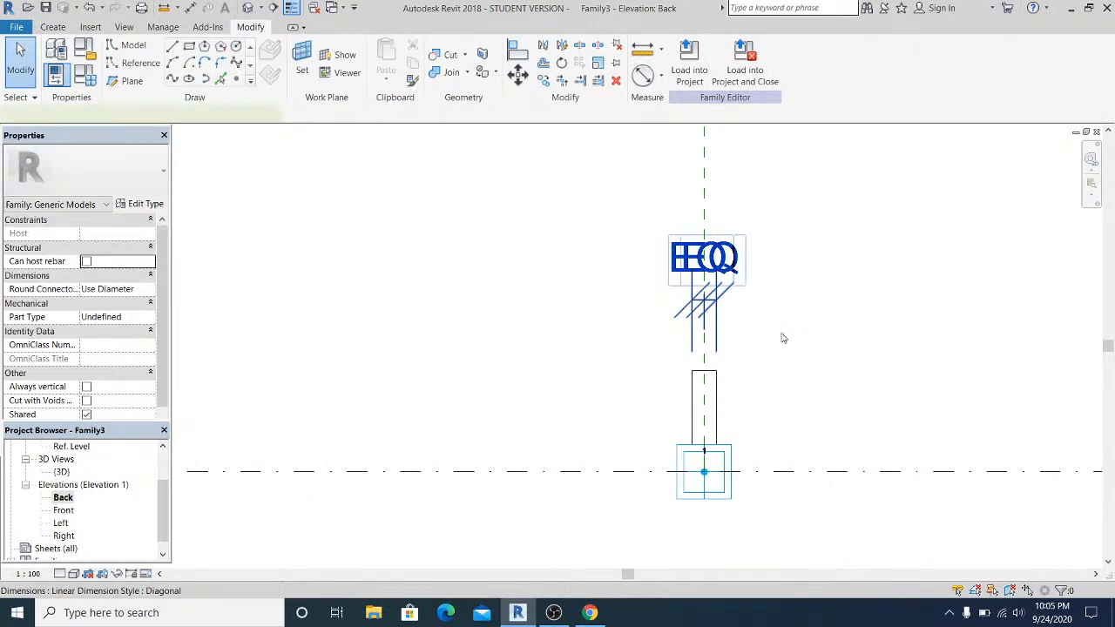
{"action": "key", "text": "Delete"}
{"action": "scroll", "coordinate": [719, 378], "scroll_direction": "up", "scroll_amount": 2}
{"action": "left_click", "coordinate": [713, 373]}
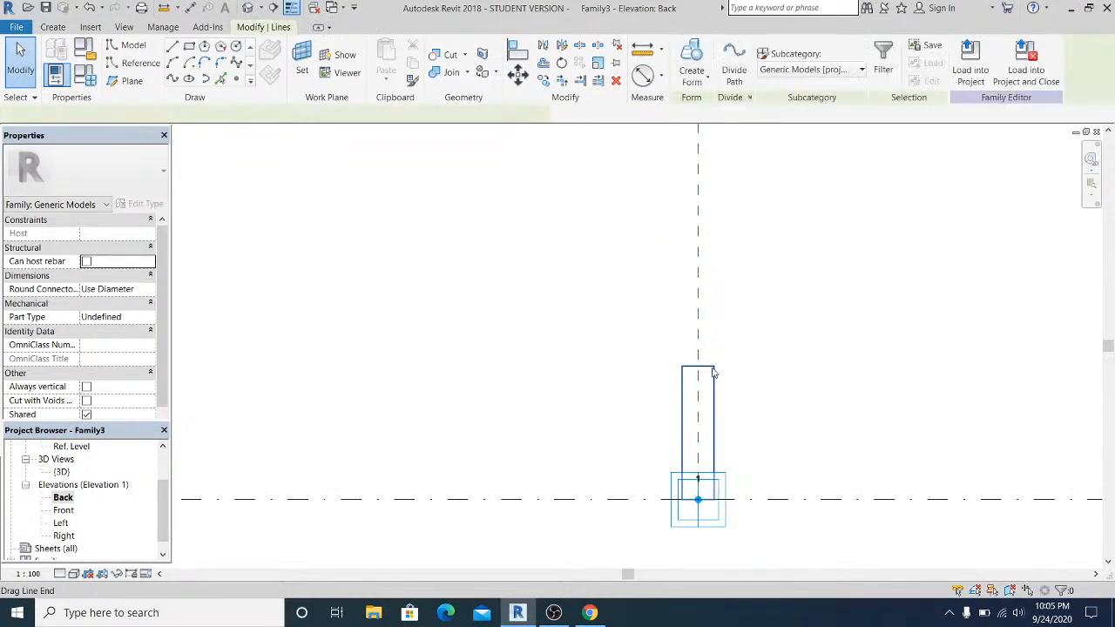
{"action": "left_click", "coordinate": [737, 373]}
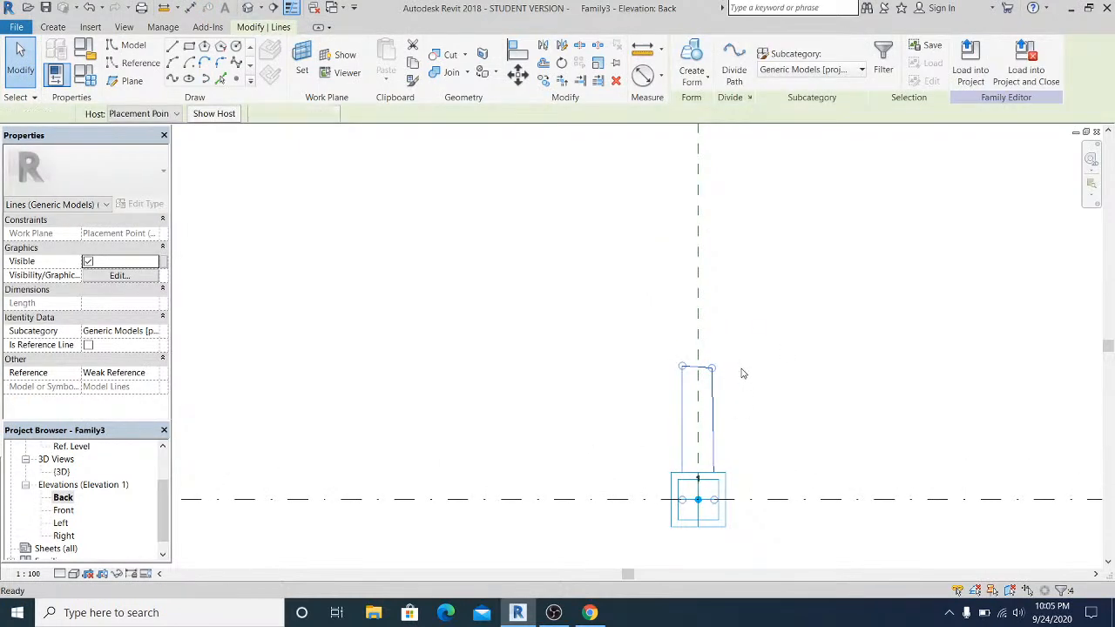
{"action": "left_click", "coordinate": [696, 374]}
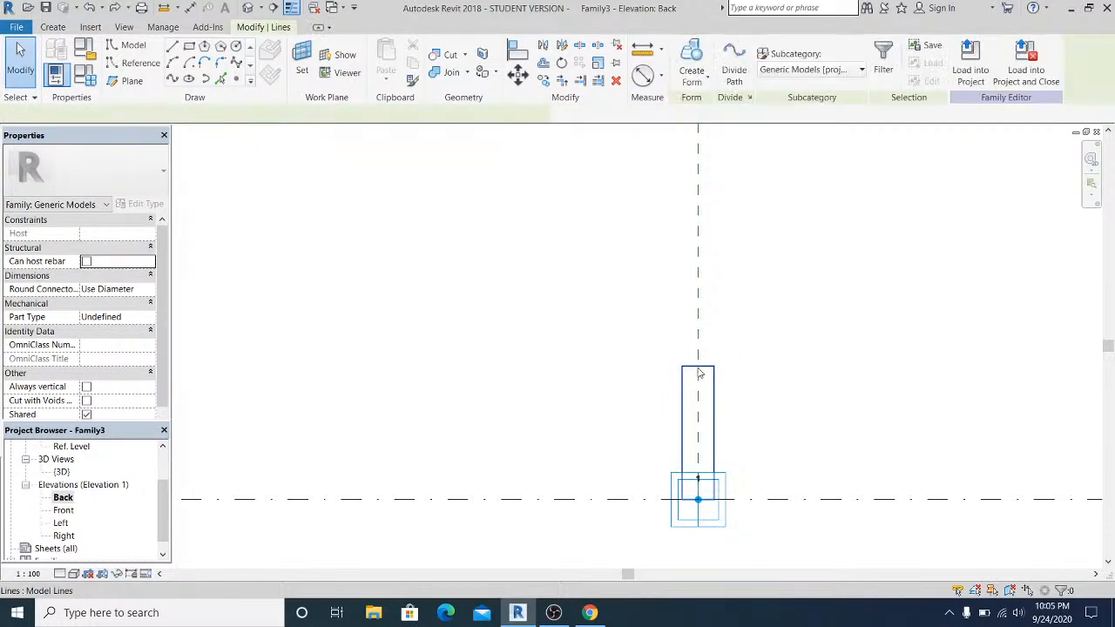
{"action": "left_click_drag", "start_coordinate": [699, 374], "coordinate": [704, 328]}
{"action": "left_click", "coordinate": [745, 355]}
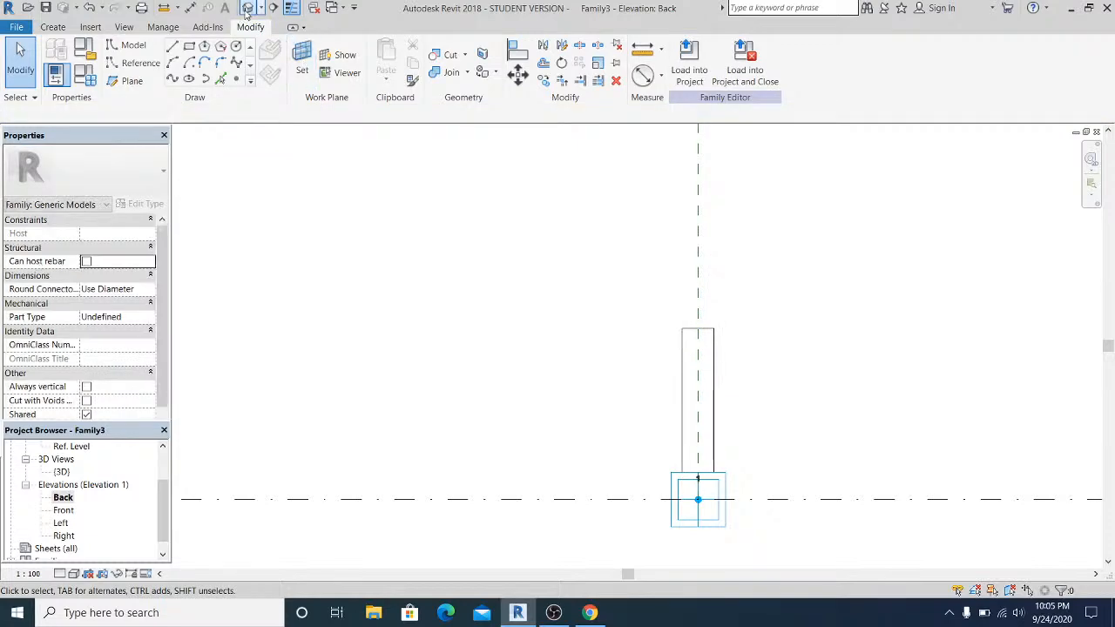
In the 3D view, create a solid form from the rectangle profile and the reference line through the adaptive points.
{"action": "left_click", "coordinate": [248, 8]}
{"action": "scroll", "coordinate": [518, 391], "scroll_direction": "up", "scroll_amount": 8}
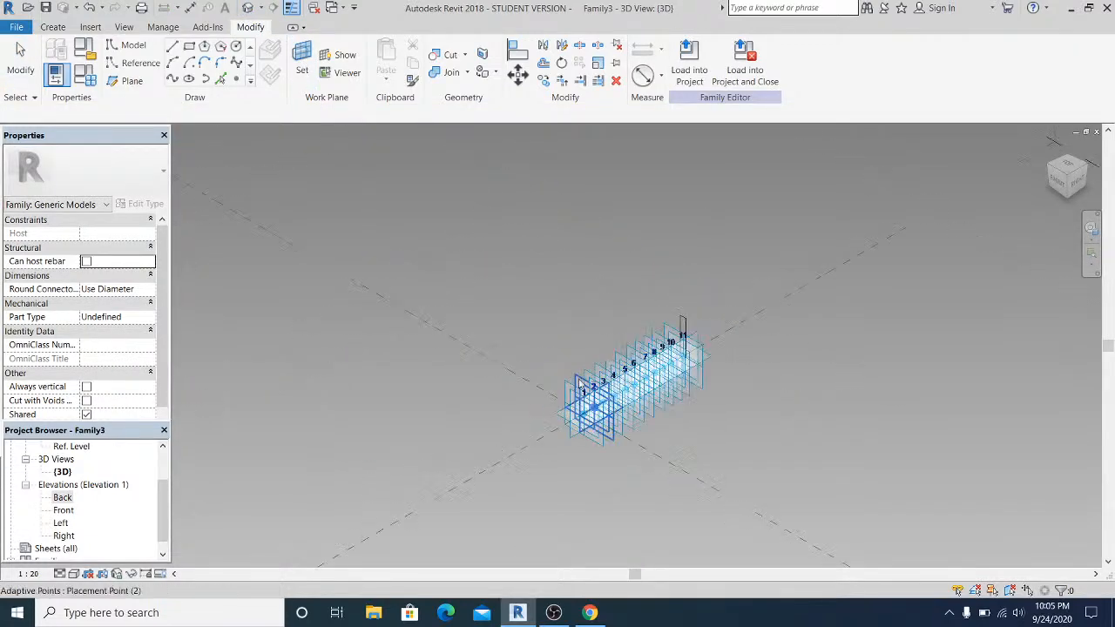
{"action": "scroll", "coordinate": [787, 408], "scroll_direction": "up", "scroll_amount": 3}
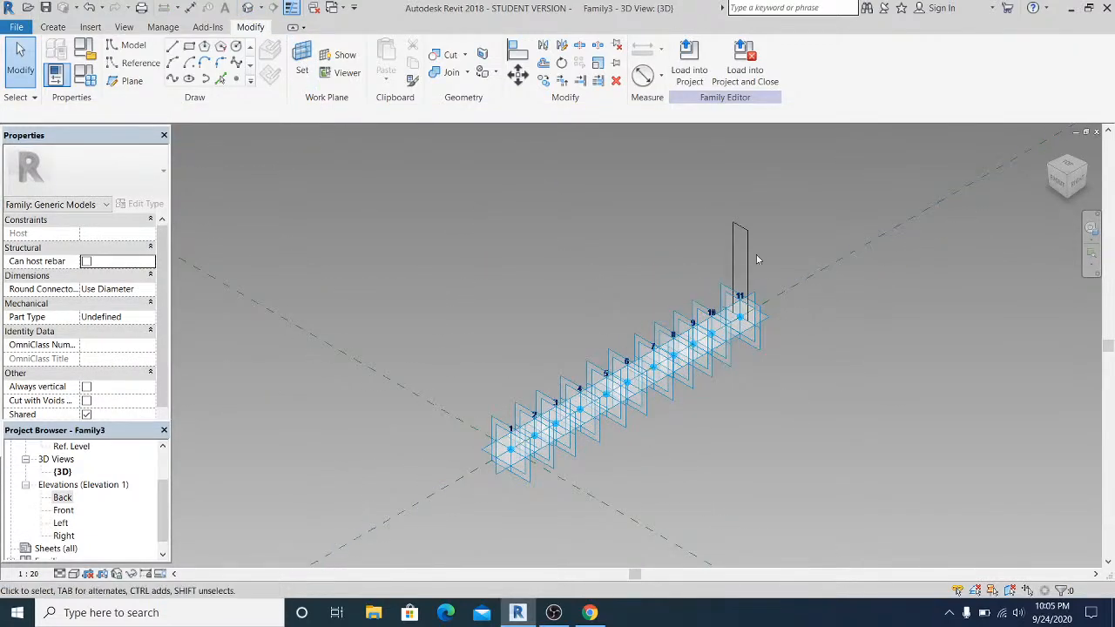
{"action": "left_click", "coordinate": [746, 255]}
{"action": "middle_click_drag", "start_coordinate": [746, 255], "coordinate": [751, 220], "text": "shift"}
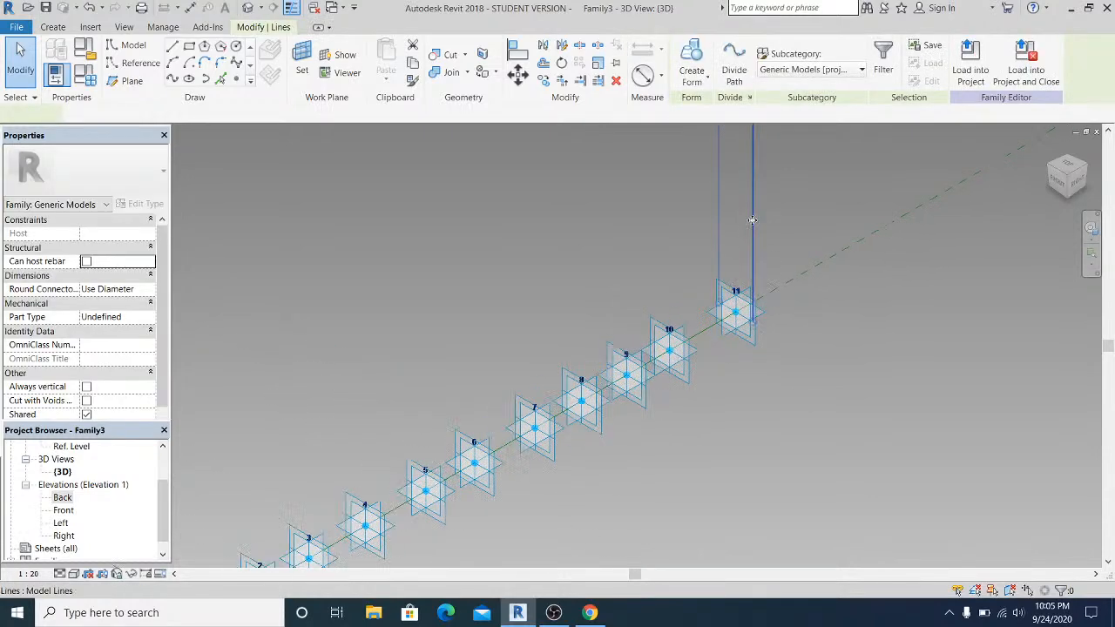
{"action": "left_click", "coordinate": [715, 341]}
{"action": "left_click", "coordinate": [716, 194], "text": "ctrl"}
{"action": "left_click", "coordinate": [704, 82]}
{"action": "left_click", "coordinate": [708, 106]}
{"action": "scroll", "coordinate": [691, 460], "scroll_direction": "down", "scroll_amount": 4}
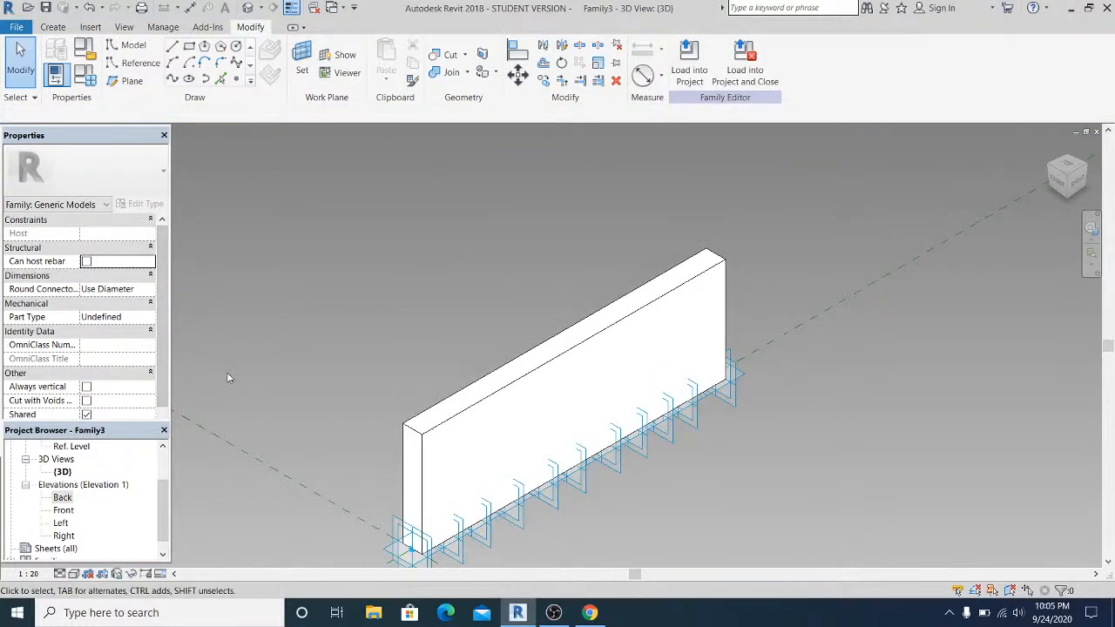
For the solid form's material, duplicate the Default material and name the copy metal 1.
{"action": "left_click", "coordinate": [468, 408]}
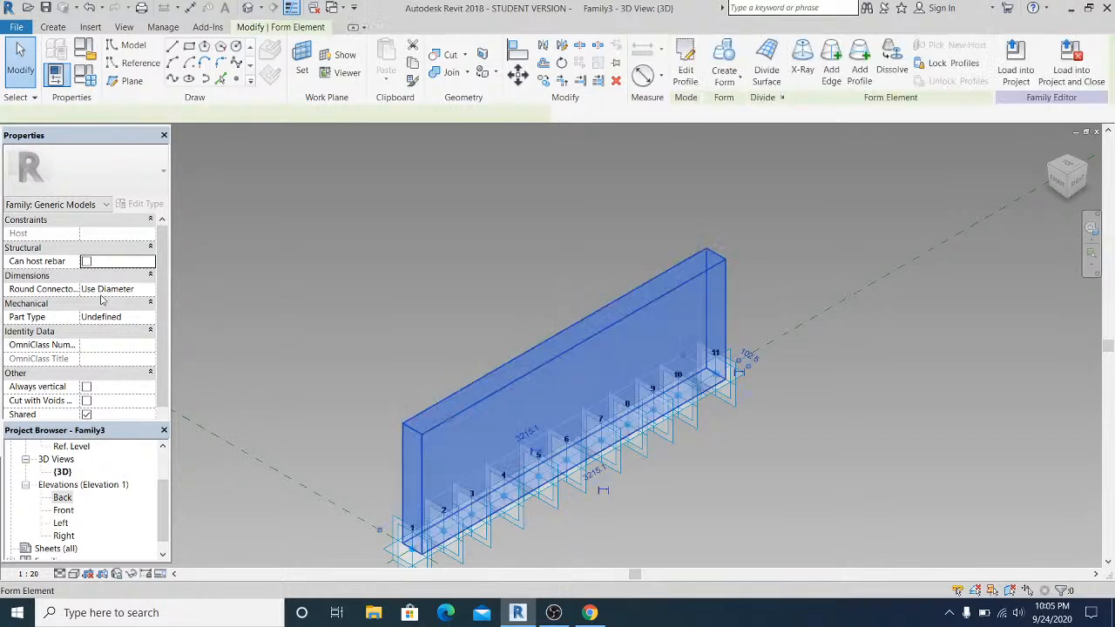
{"action": "left_click", "coordinate": [137, 276]}
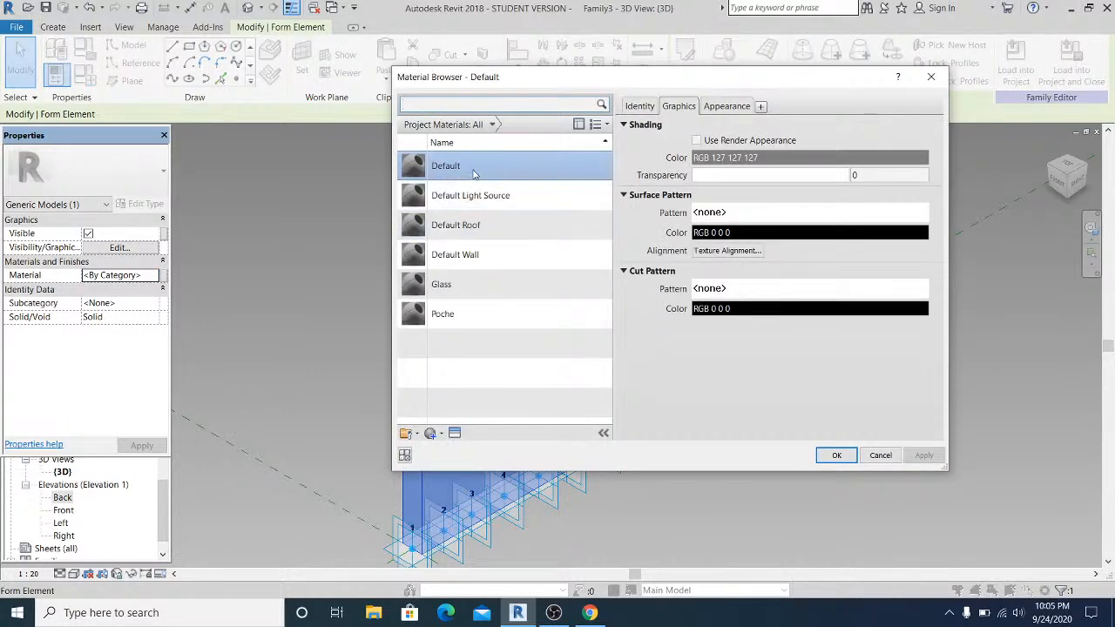
{"action": "right_click", "coordinate": [473, 174]}
{"action": "left_click", "coordinate": [530, 194]}
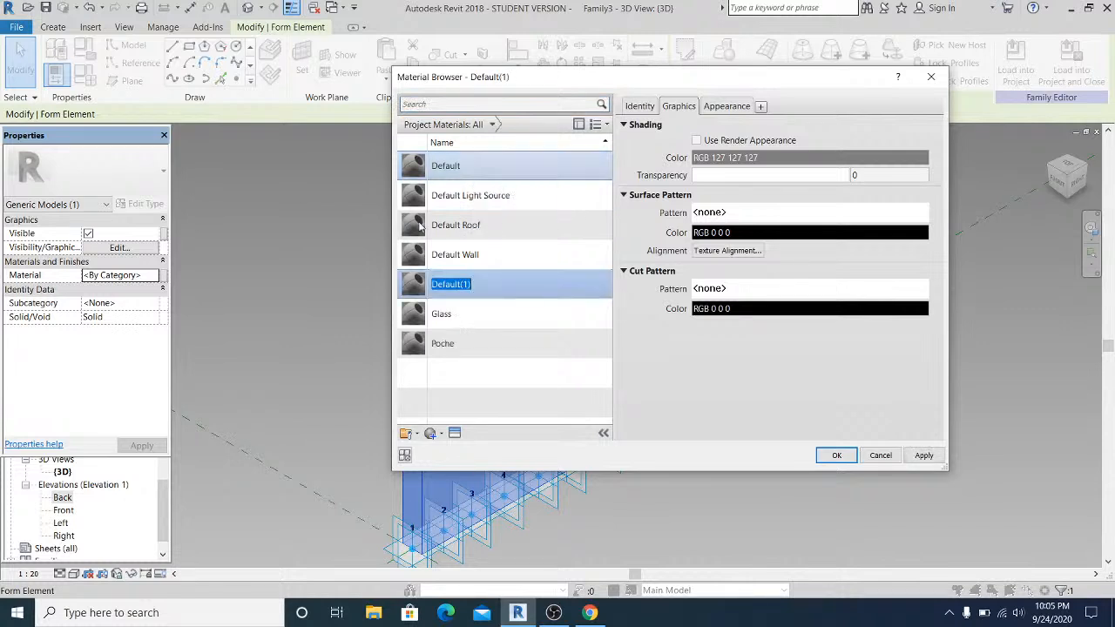
{"action": "type", "text": "metal 1"}
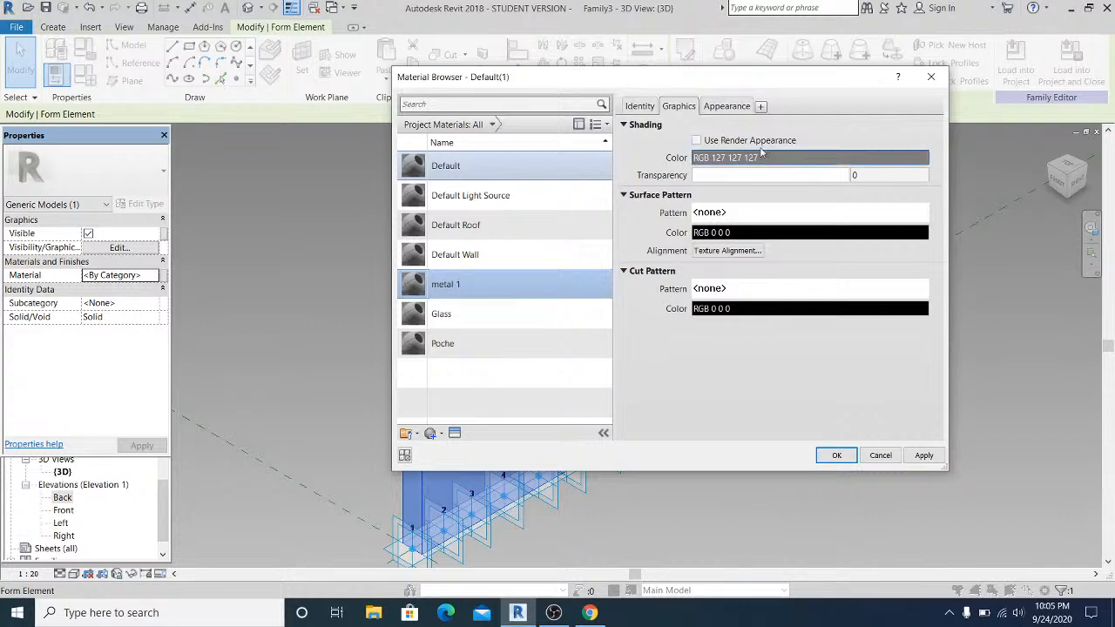
Replace the metal 1 appearance with the Appearance Library's Aluminum - Flat metal asset and assign the material to the solid form.
{"action": "left_click", "coordinate": [737, 111]}
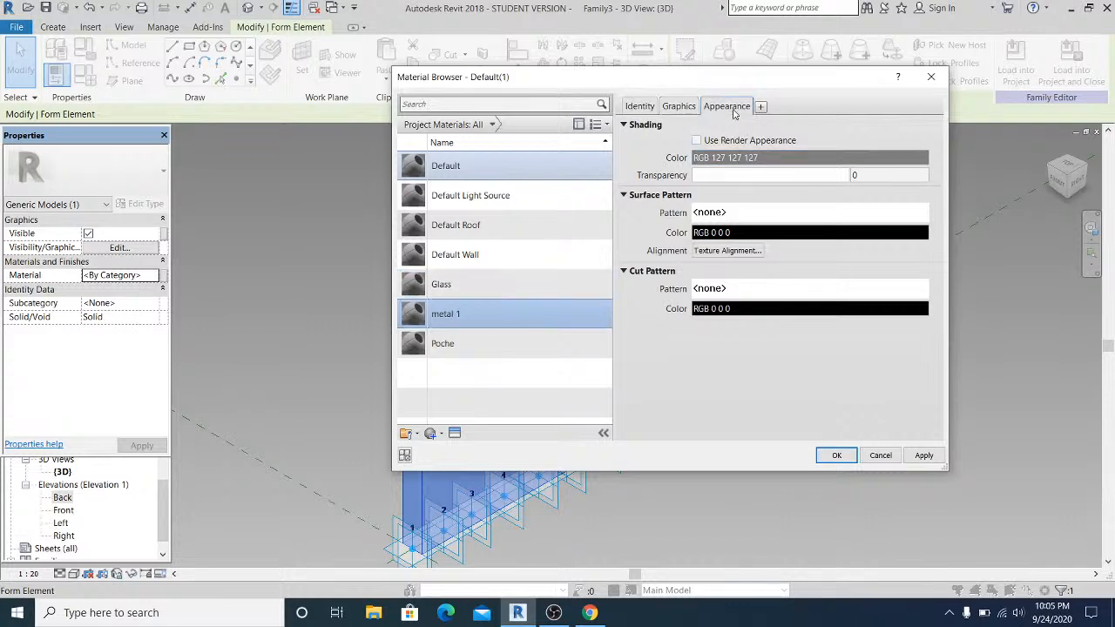
{"action": "left_click", "coordinate": [913, 126]}
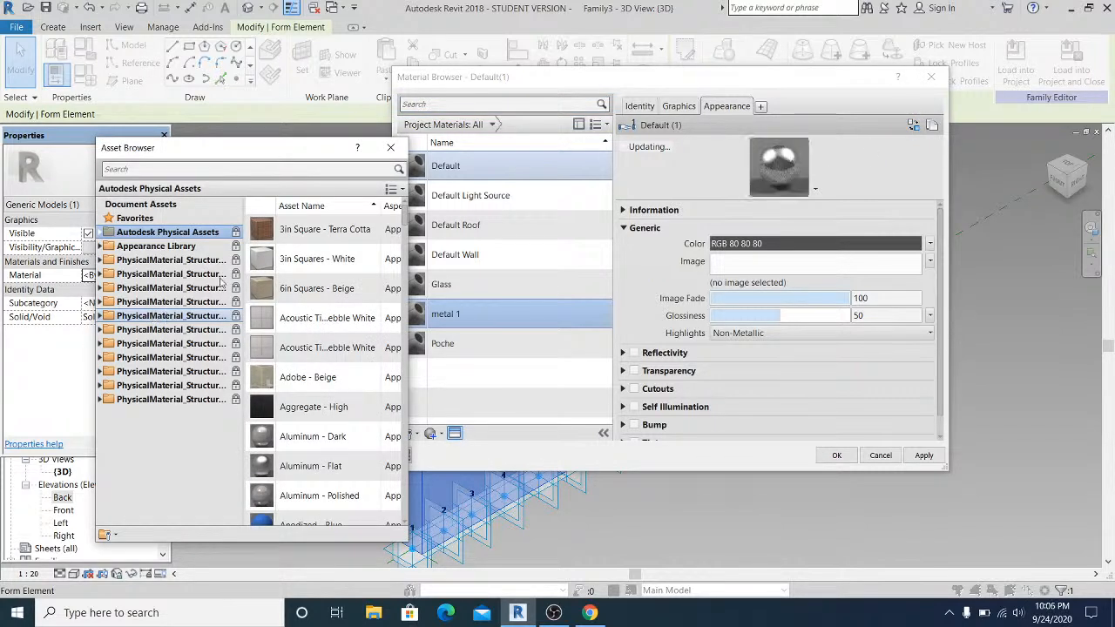
{"action": "left_click", "coordinate": [102, 245]}
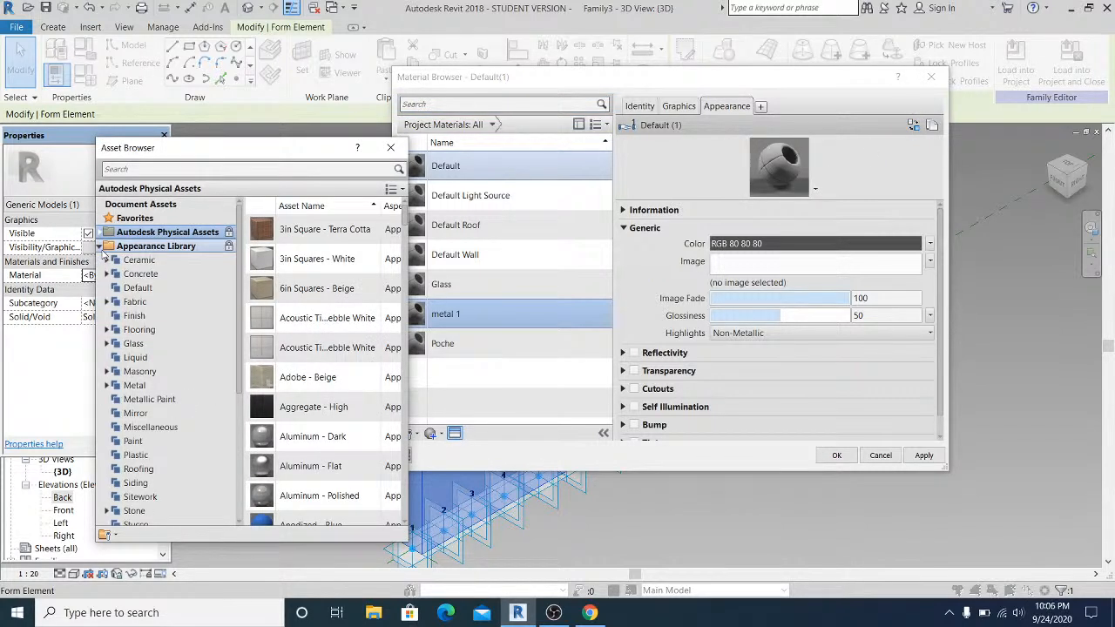
{"action": "left_click", "coordinate": [135, 385]}
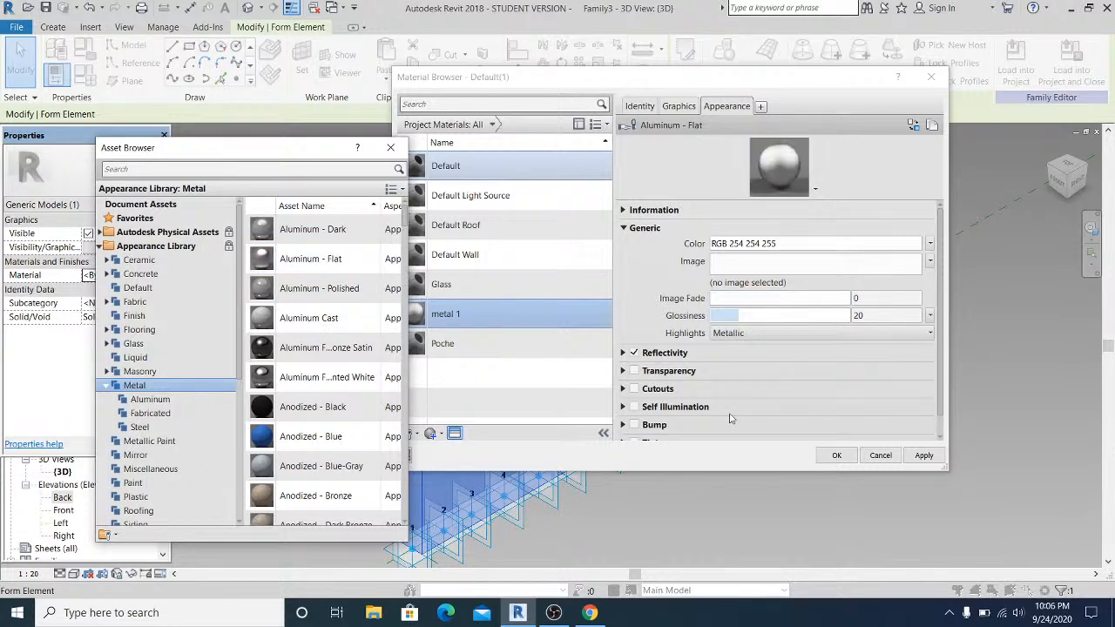
{"action": "left_click", "coordinate": [924, 456]}
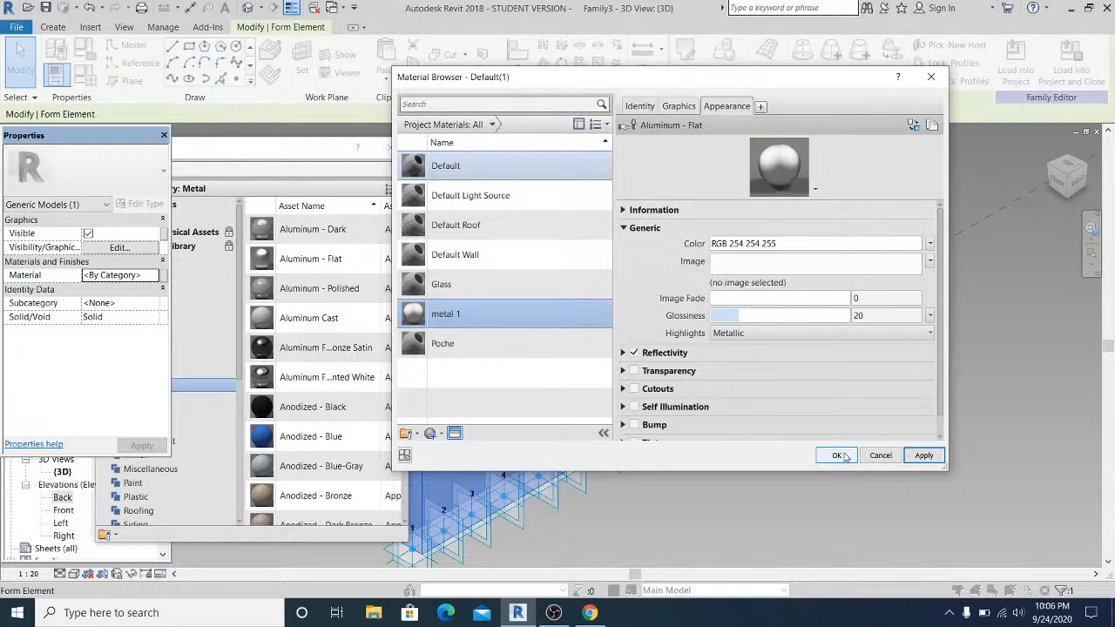
{"action": "left_click", "coordinate": [836, 455]}
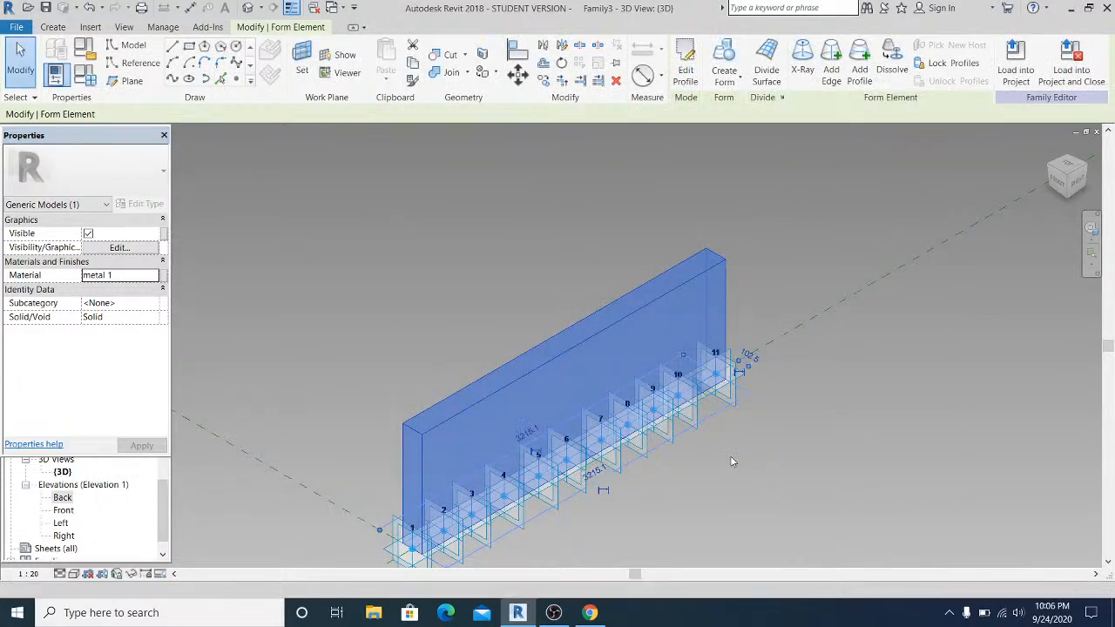
Deselect the solid form and change the 3D view's visual style to display its surfaces with the material.
{"action": "middle_click_drag", "start_coordinate": [730, 455], "coordinate": [766, 440]}
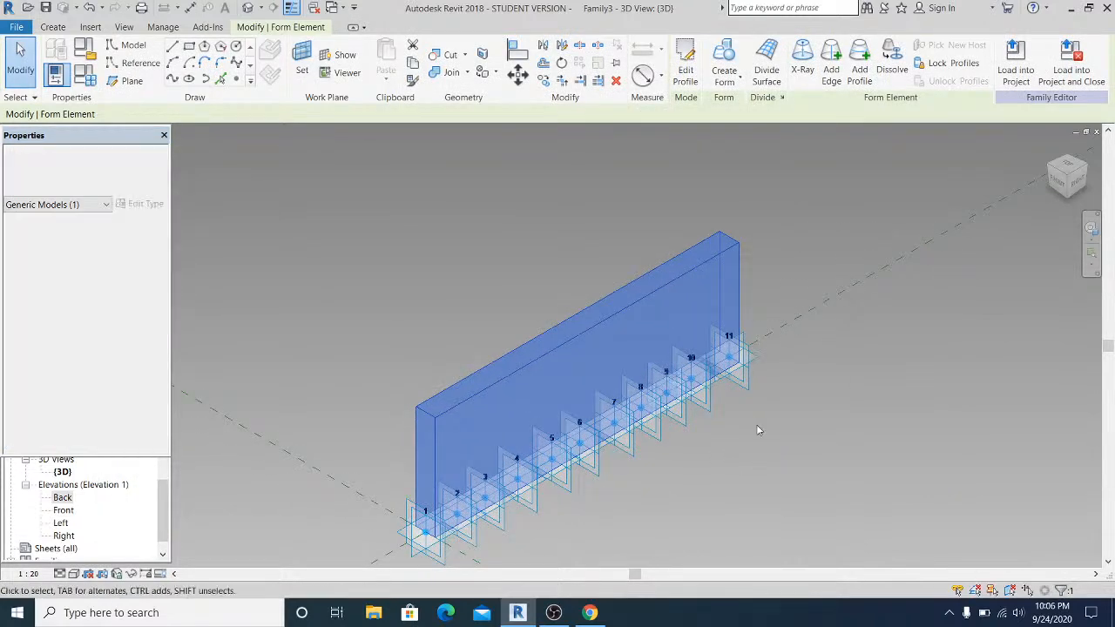
{"action": "left_click", "coordinate": [783, 436]}
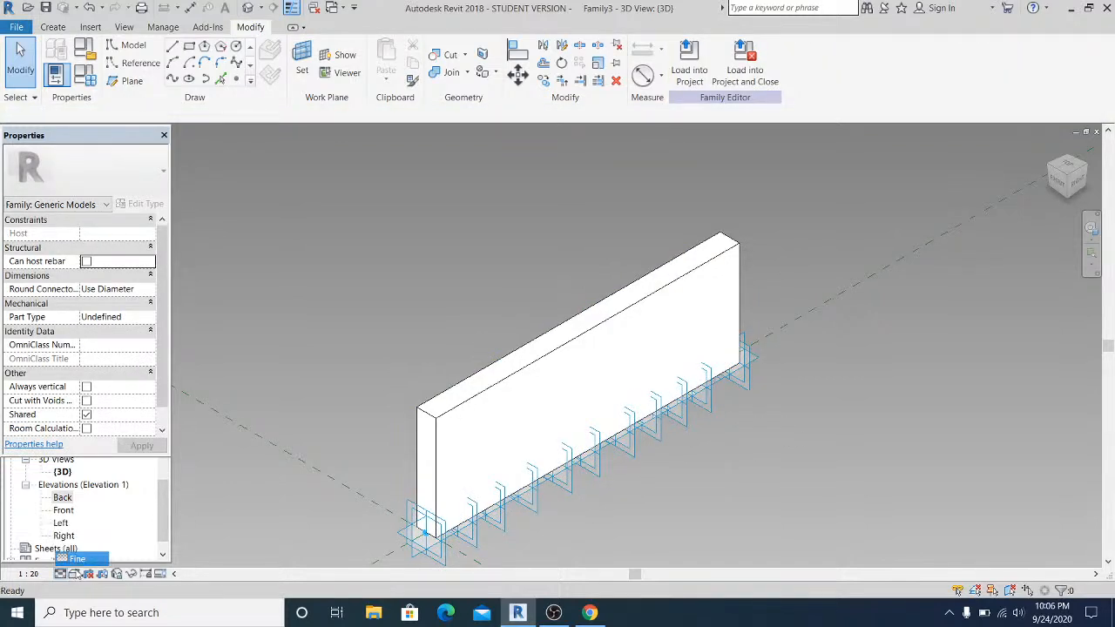
{"action": "left_click", "coordinate": [73, 574]}
{"action": "left_click", "coordinate": [113, 544]}
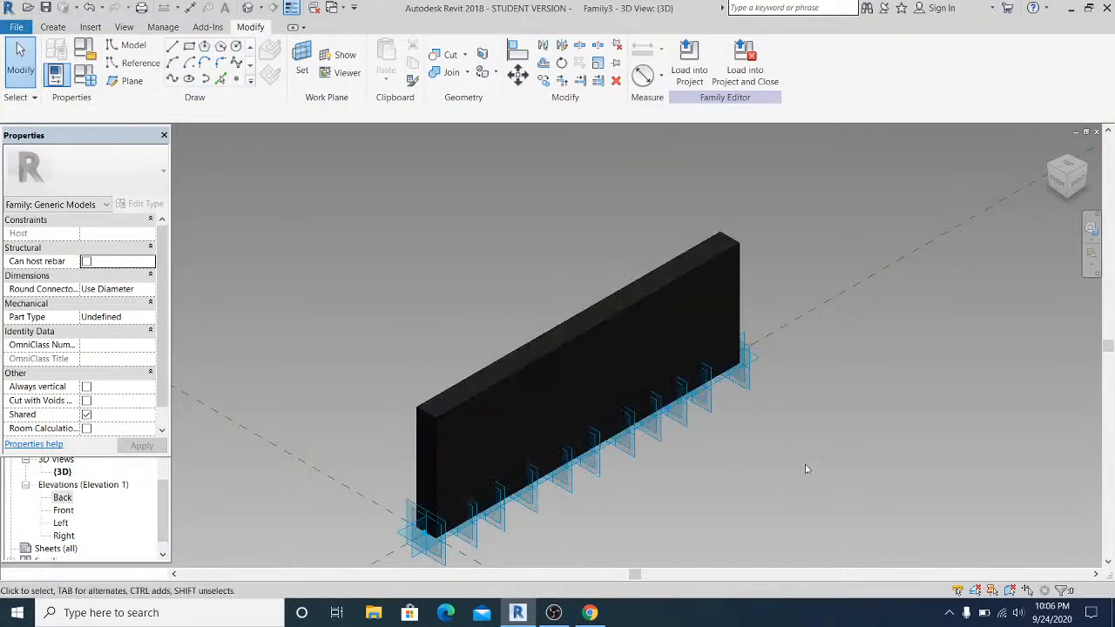
{"action": "middle_click_drag", "start_coordinate": [791, 403], "coordinate": [791, 368]}
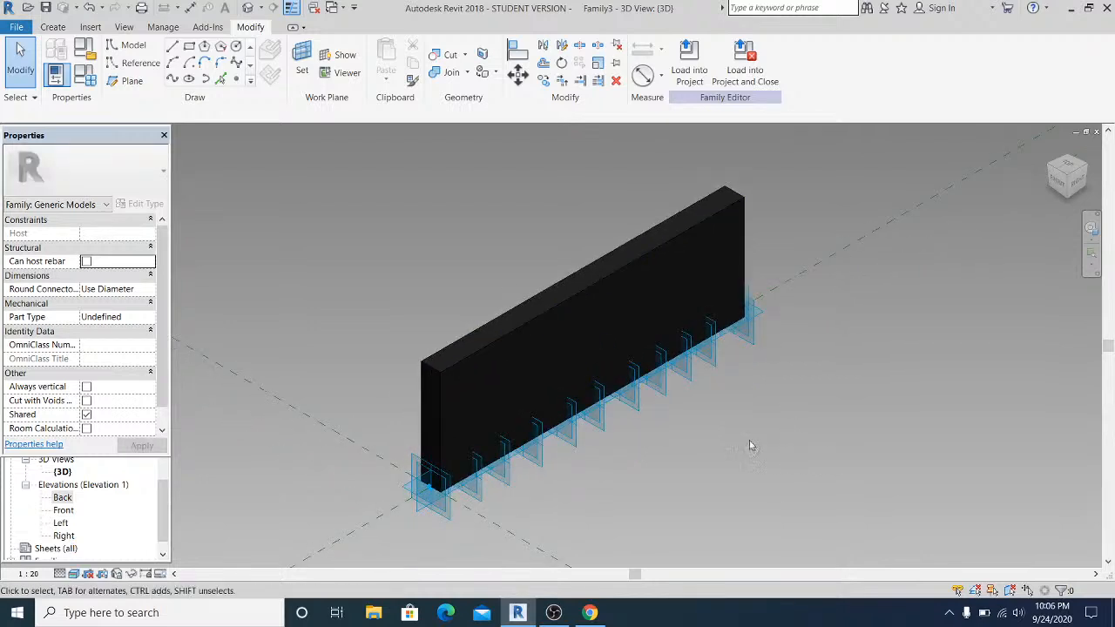
{"action": "middle_click_drag", "start_coordinate": [736, 439], "coordinate": [741, 437]}
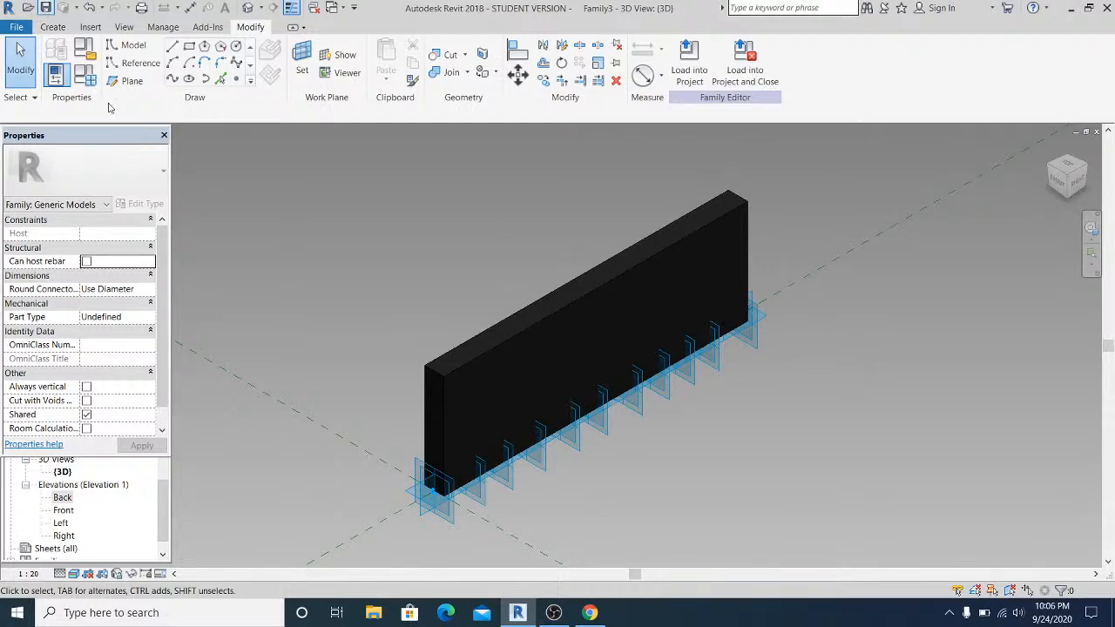
Save the fin family to the Desktop as Family1 and load it into the mass project.
{"action": "key", "text": "ctrl+s"}
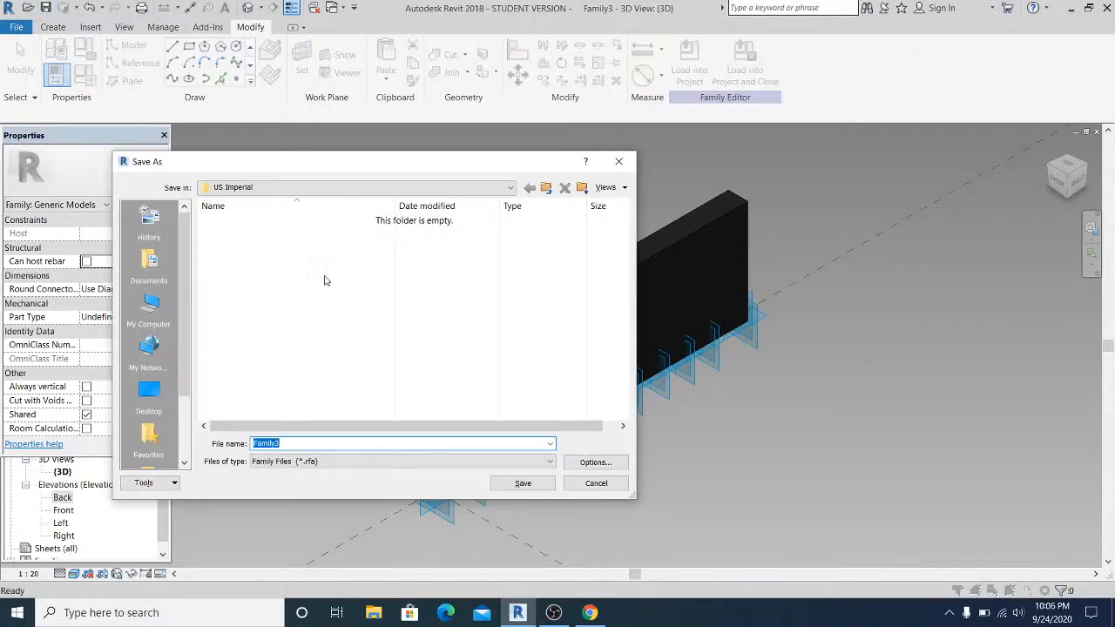
{"action": "left_click", "coordinate": [154, 396]}
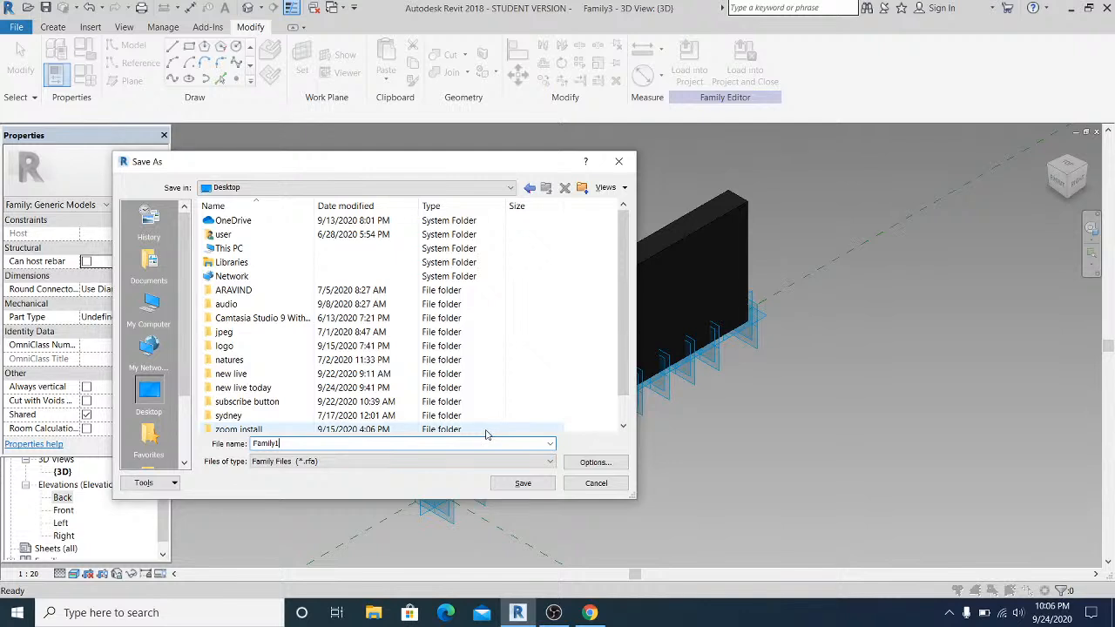
{"action": "left_click", "coordinate": [524, 483]}
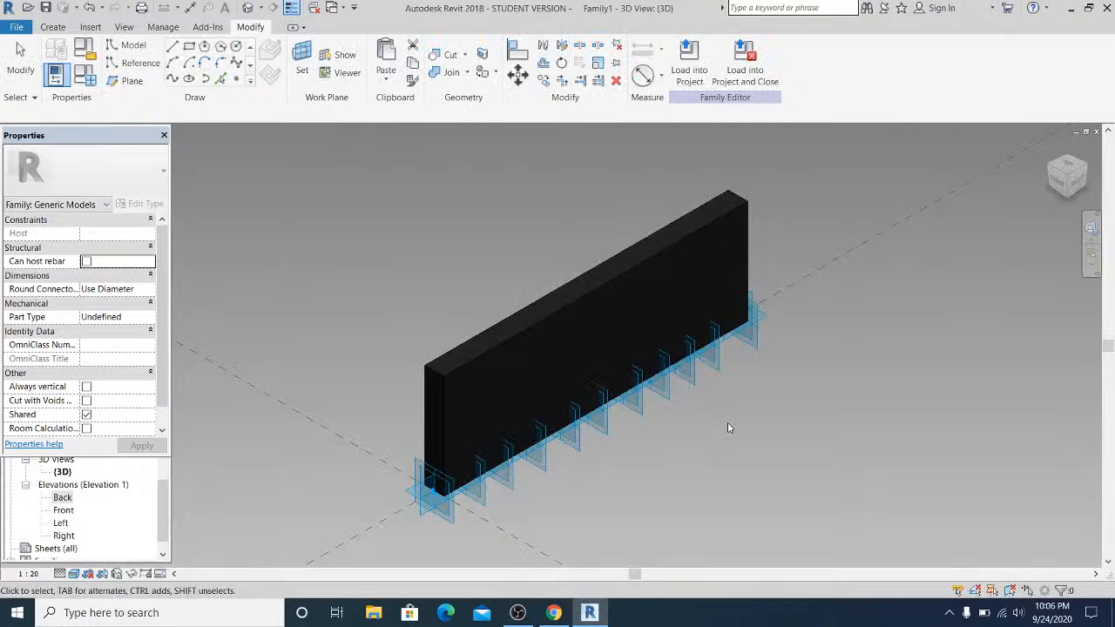
{"action": "left_click", "coordinate": [689, 66]}
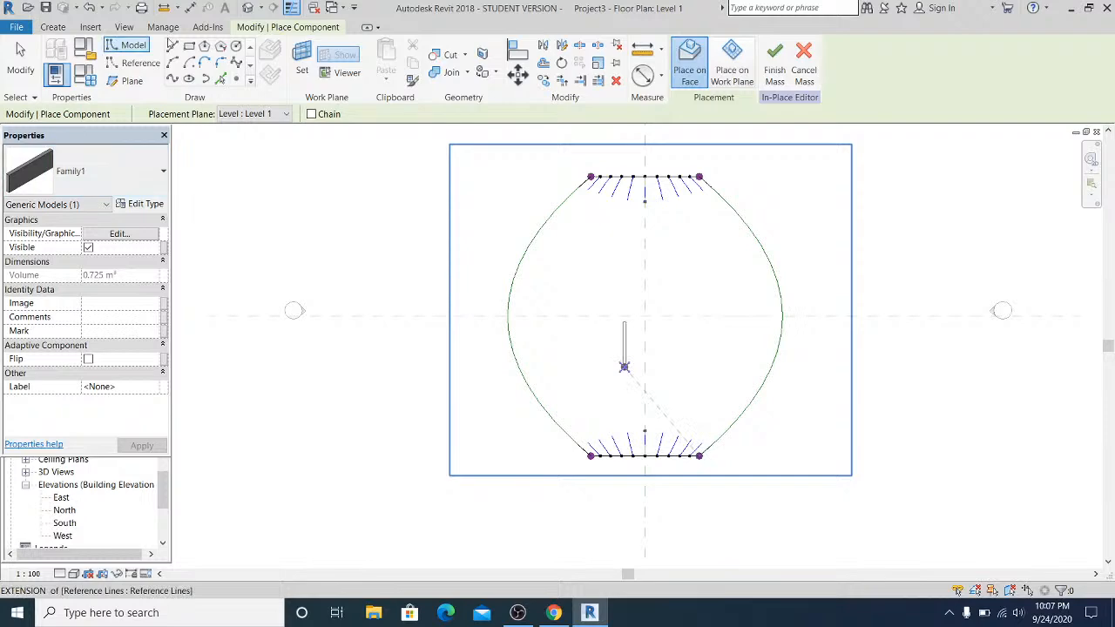
In the project's 3D view, place Family1's first adaptive point on the front corner node of the divided surface.
{"action": "left_click", "coordinate": [248, 7]}
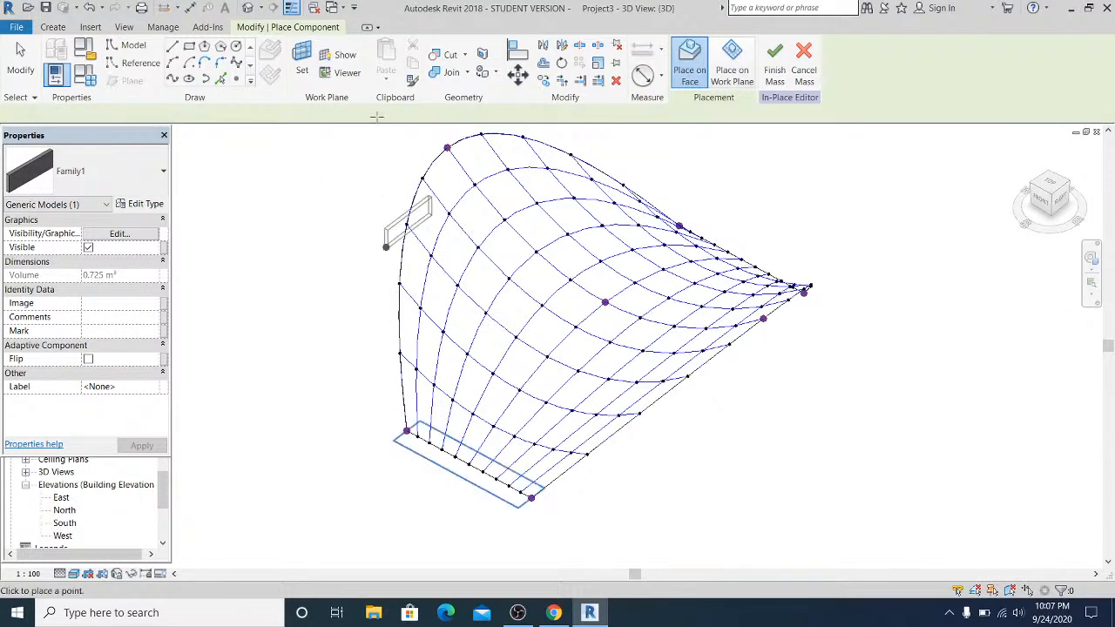
{"action": "scroll", "coordinate": [521, 471], "scroll_direction": "up", "scroll_amount": 1}
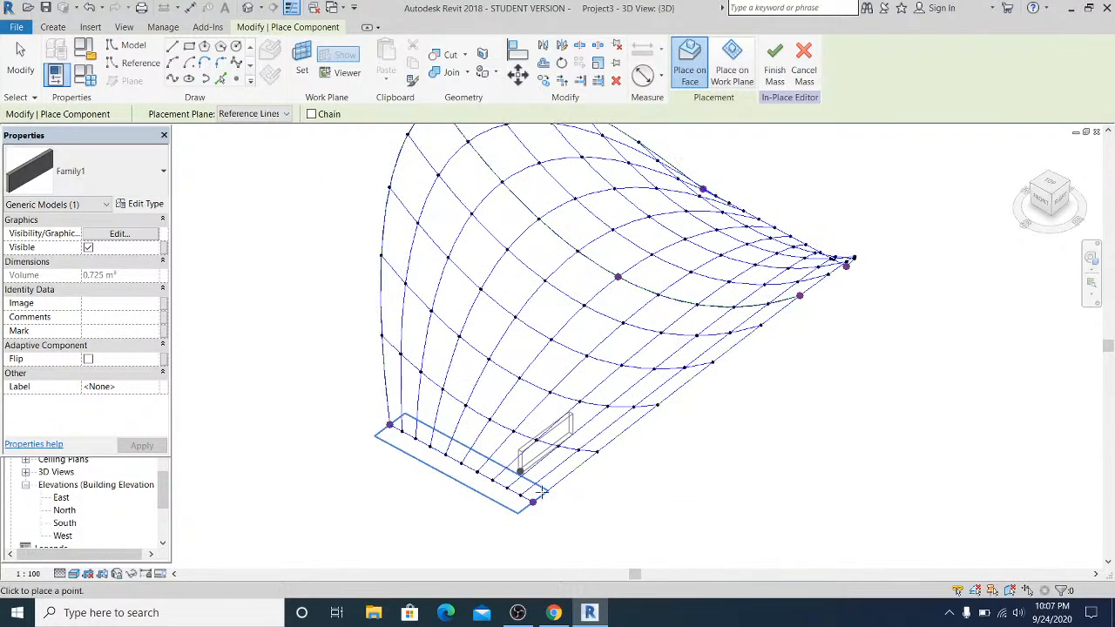
{"action": "scroll", "coordinate": [541, 492], "scroll_direction": "up", "scroll_amount": 3}
{"action": "scroll", "coordinate": [587, 491], "scroll_direction": "down", "scroll_amount": 4}
{"action": "middle_click_drag", "start_coordinate": [622, 495], "coordinate": [600, 469]}
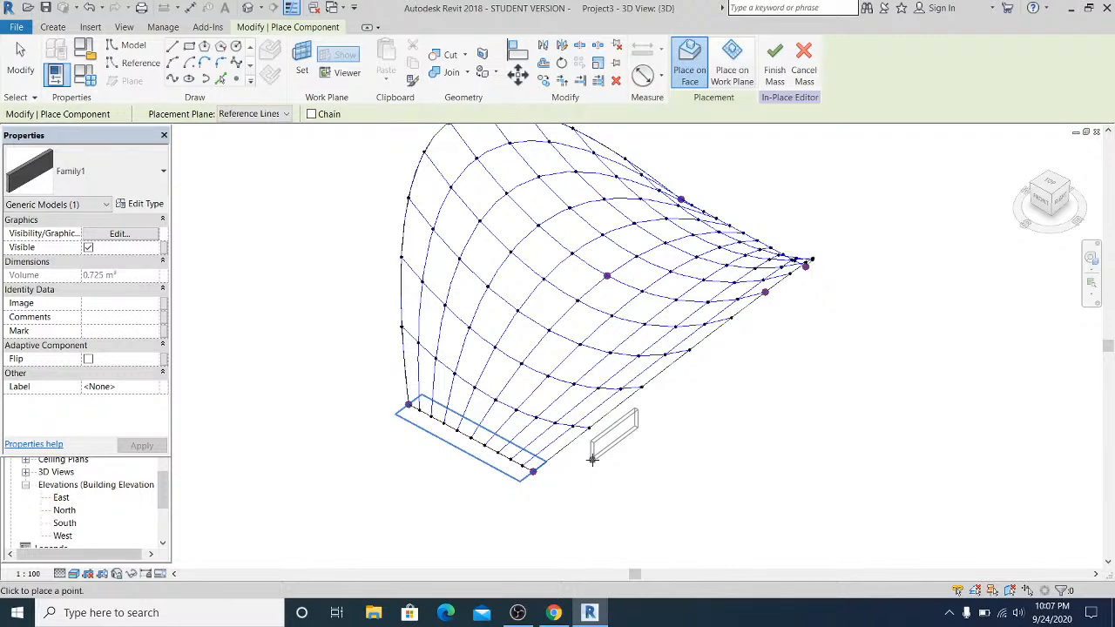
{"action": "scroll", "coordinate": [589, 457], "scroll_direction": "up", "scroll_amount": 3}
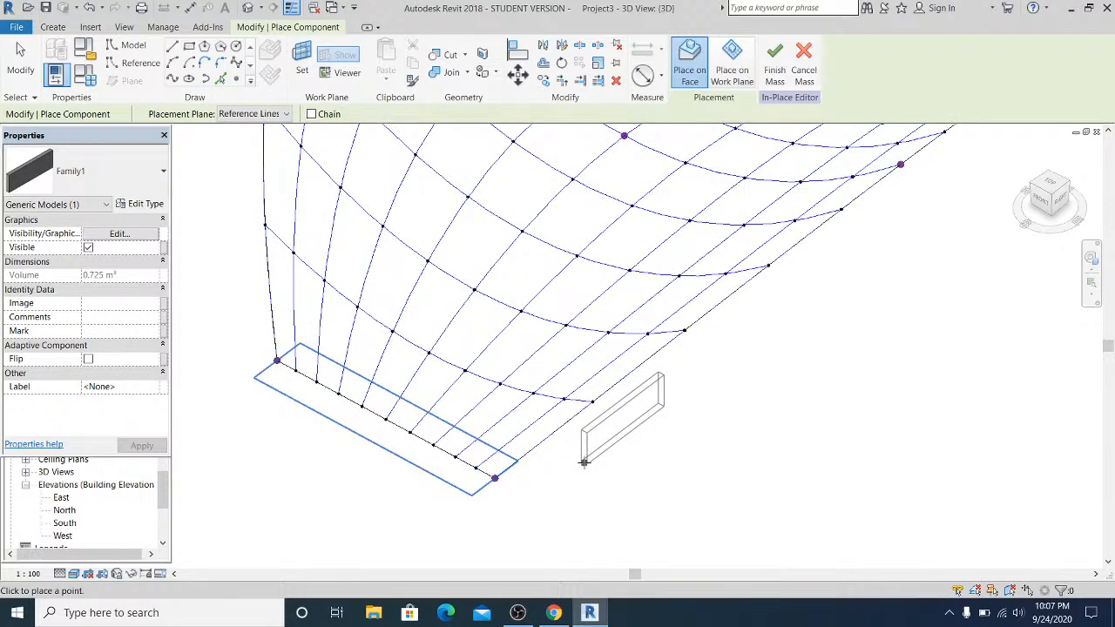
{"action": "scroll", "coordinate": [583, 462], "scroll_direction": "up", "scroll_amount": 2}
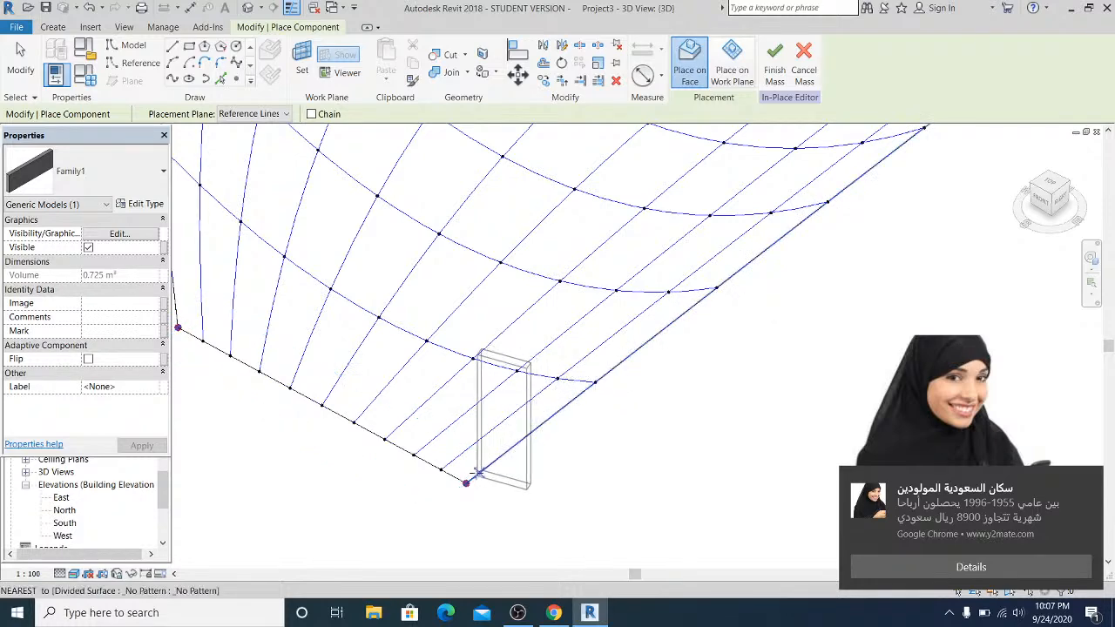
{"action": "scroll", "coordinate": [553, 450], "scroll_direction": "down", "scroll_amount": 2}
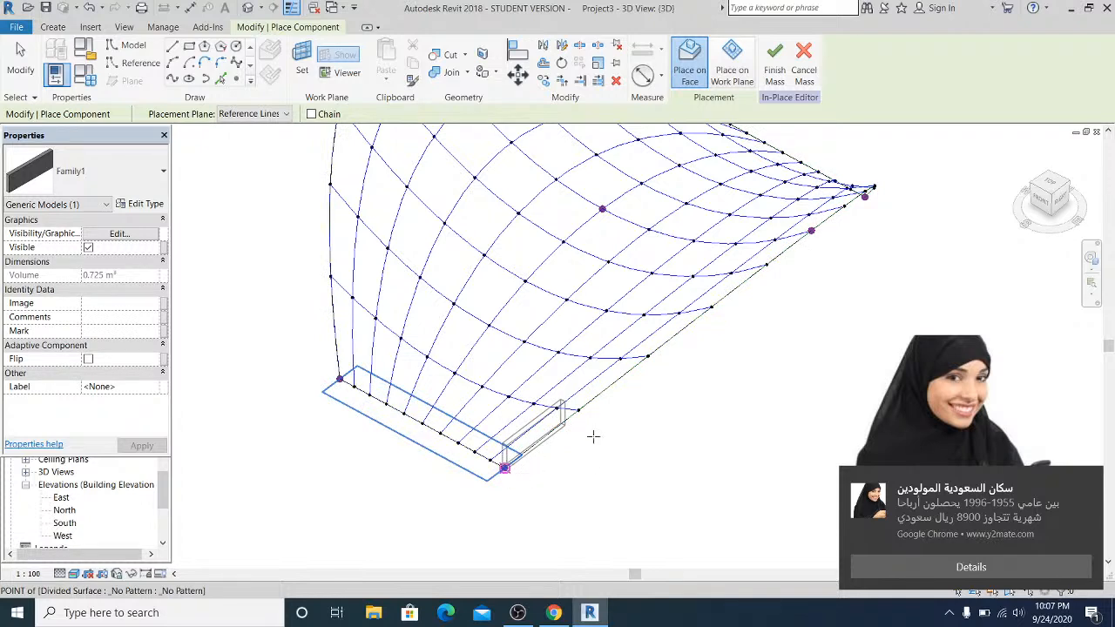
Place the following adaptive points of Family1 on consecutive nodes along the same curved edge of the divided surface.
{"action": "left_click", "coordinate": [579, 411]}
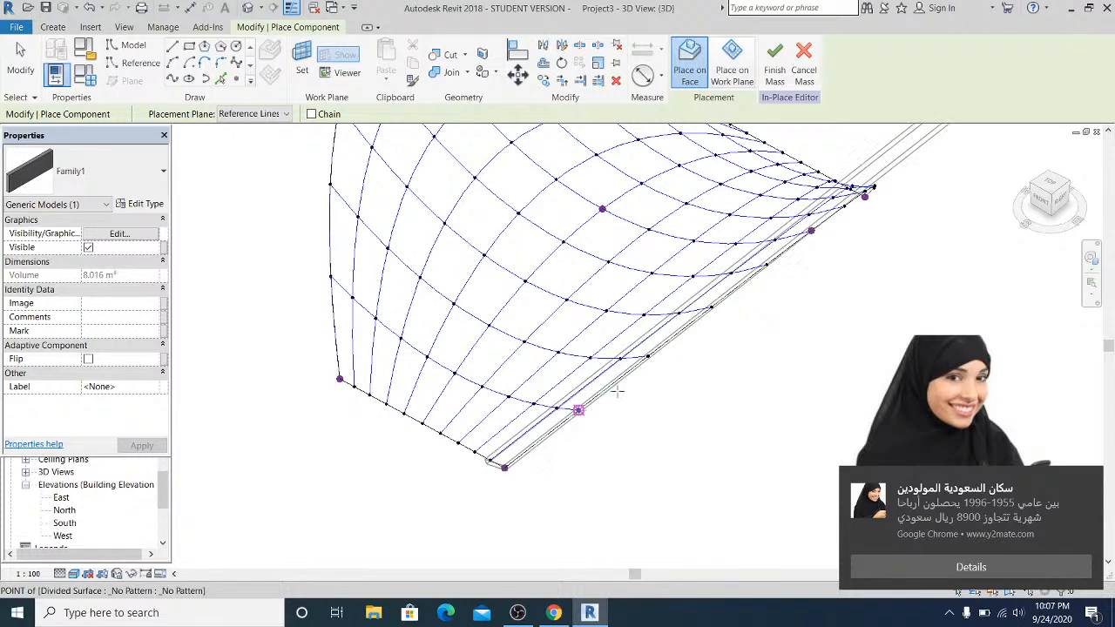
{"action": "left_click", "coordinate": [647, 354]}
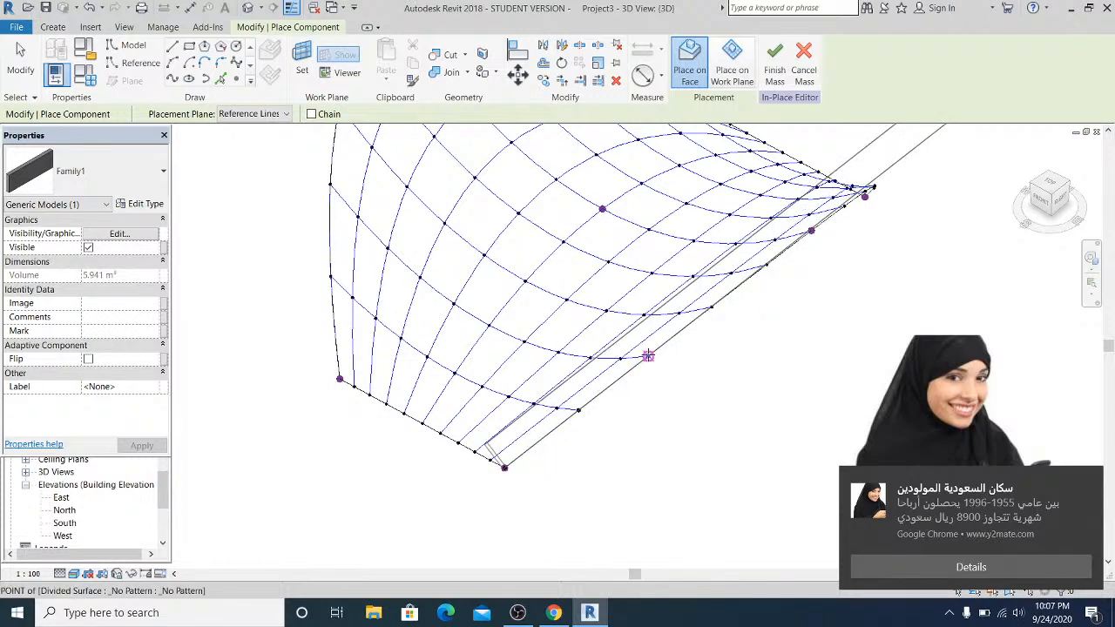
{"action": "left_click", "coordinate": [710, 305]}
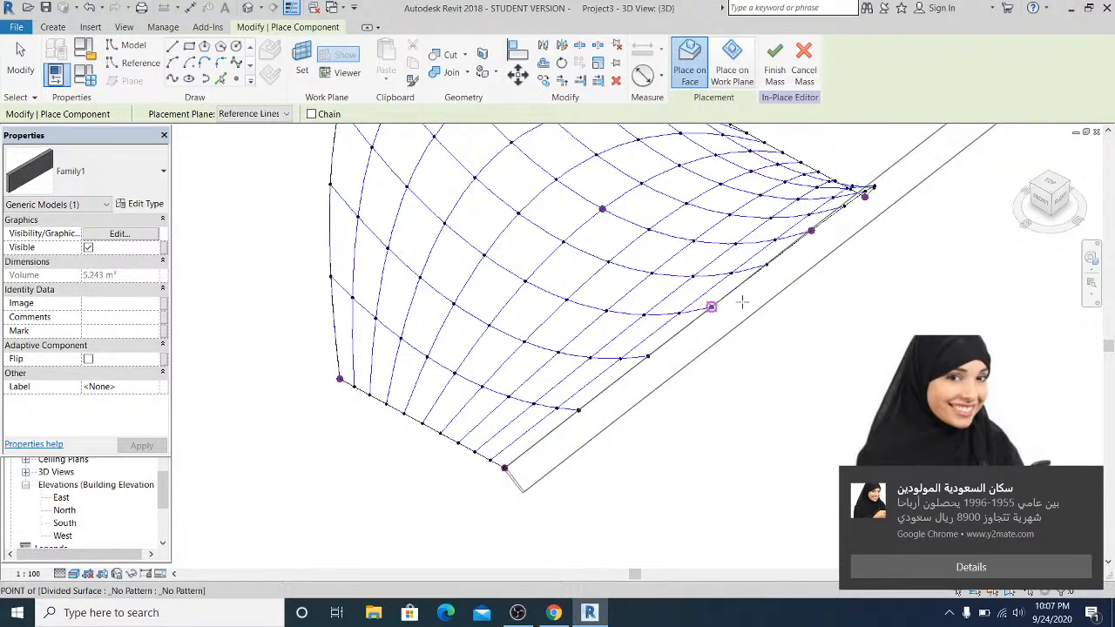
{"action": "left_click", "coordinate": [768, 265]}
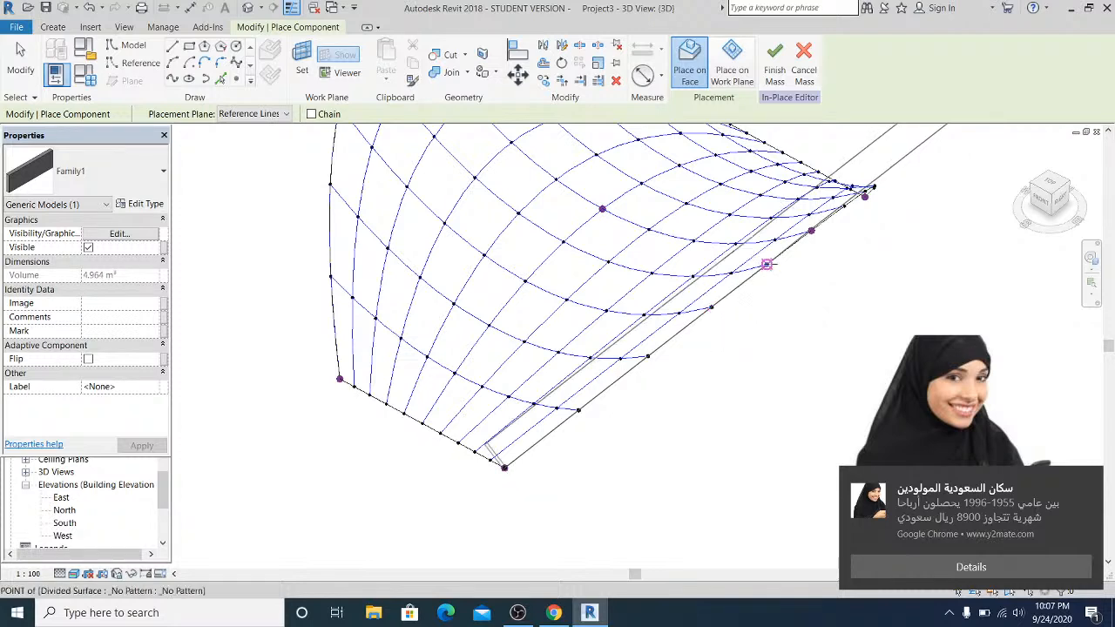
{"action": "left_click", "coordinate": [811, 231]}
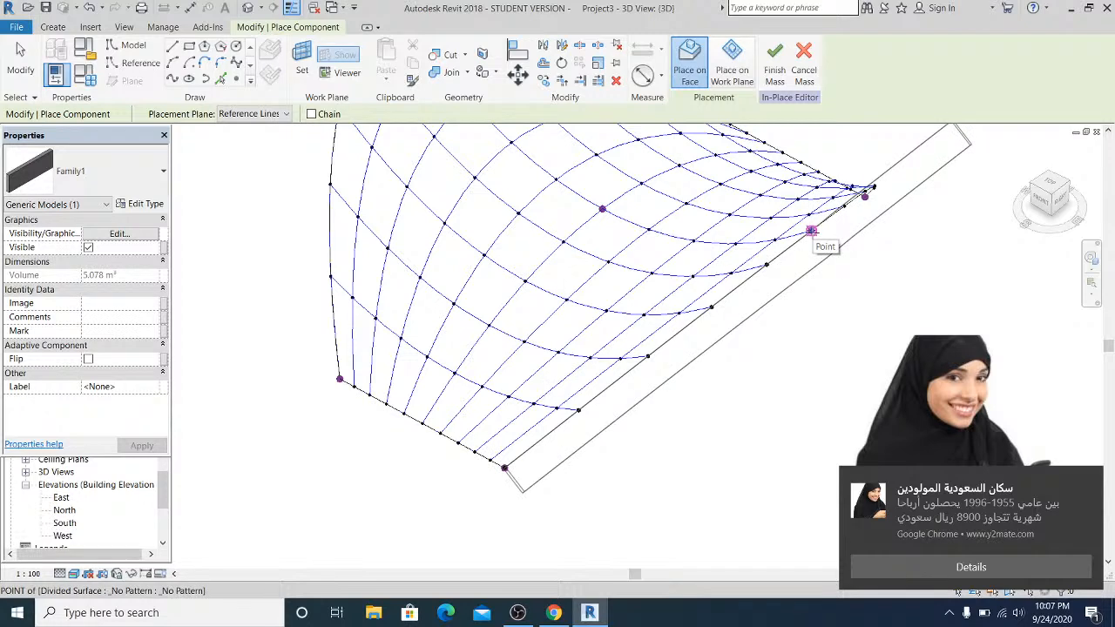
{"action": "left_click", "coordinate": [843, 207]}
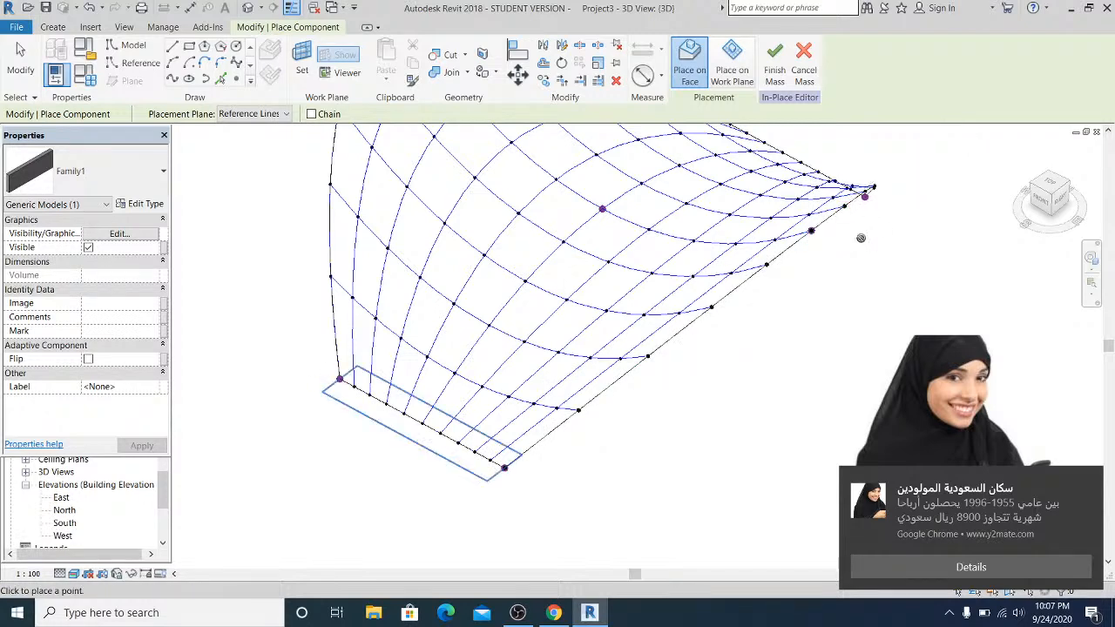
Place Family1's remaining adaptive points on the rest of the edge nodes, ending at the far corner, and finish placing components.
{"action": "middle_click_drag", "start_coordinate": [859, 238], "coordinate": [748, 332], "text": "shift"}
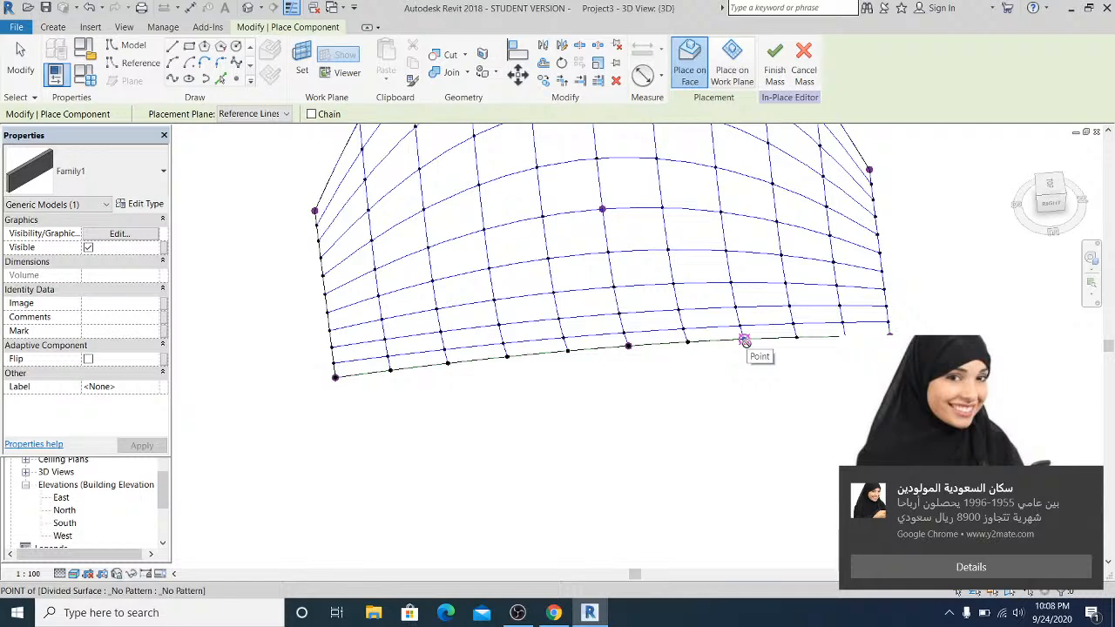
{"action": "mouse_move", "coordinate": [758, 314]}
{"action": "middle_mouse_down", "text": "shift"}
{"action": "mouse_move", "coordinate": [722, 267]}
{"action": "mouse_move", "coordinate": [760, 295]}
{"action": "middle_mouse_up", "text": "shift"}
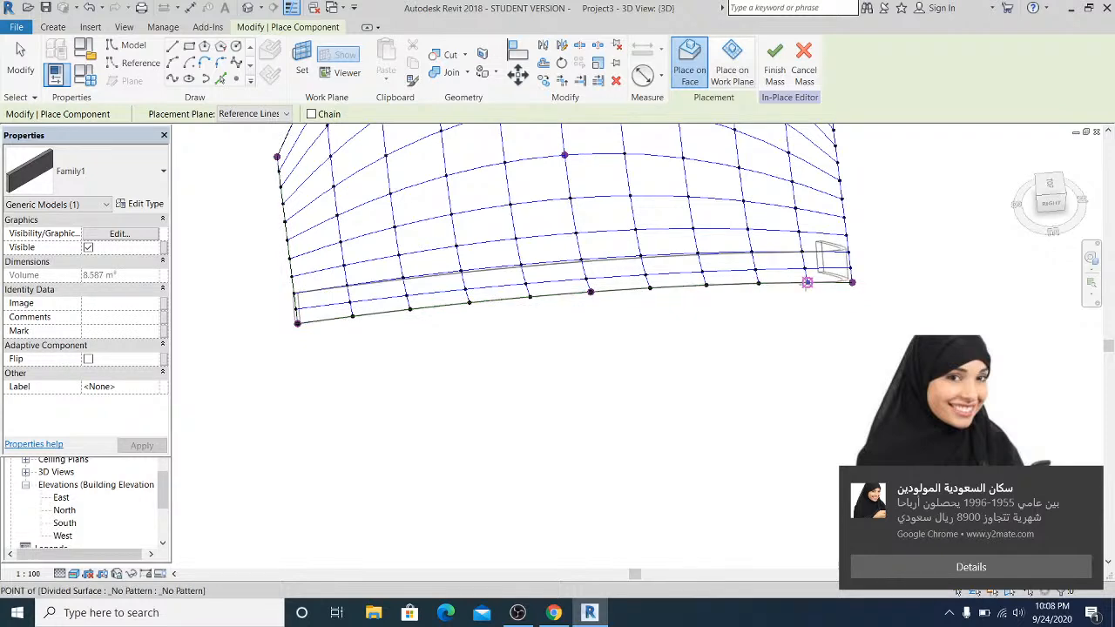
{"action": "left_click", "coordinate": [851, 282]}
{"action": "key", "text": "Escape"}
{"action": "key", "text": "Escape"}
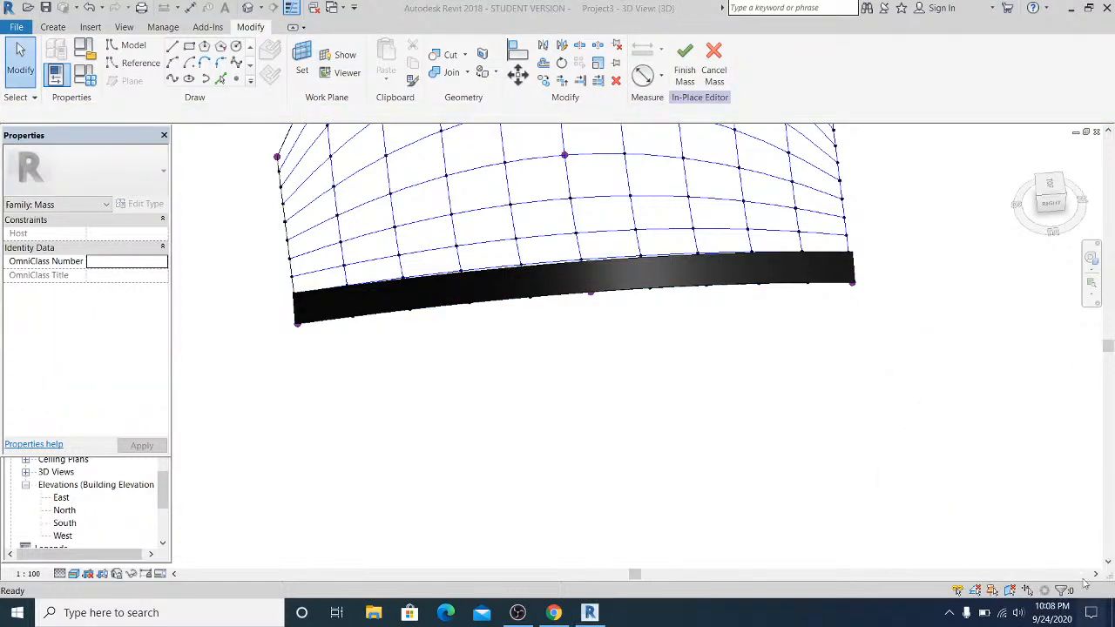
{"action": "left_click", "coordinate": [1091, 612]}
{"action": "left_click", "coordinate": [1069, 329]}
{"action": "left_click", "coordinate": [697, 427]}
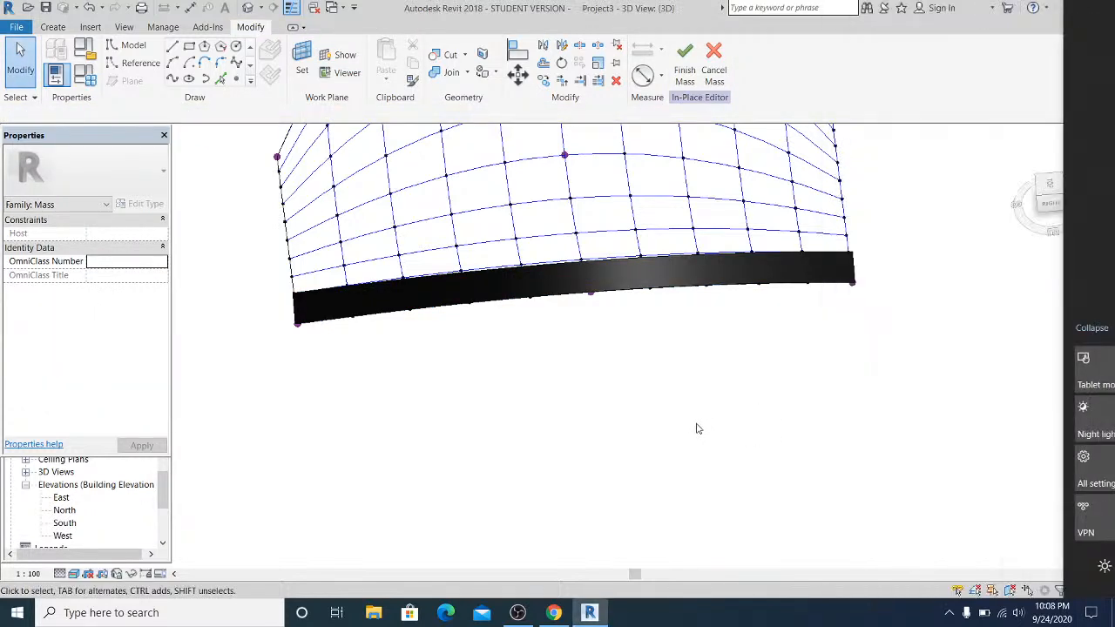
{"action": "left_click", "coordinate": [302, 60]}
{"action": "key", "text": "Escape"}
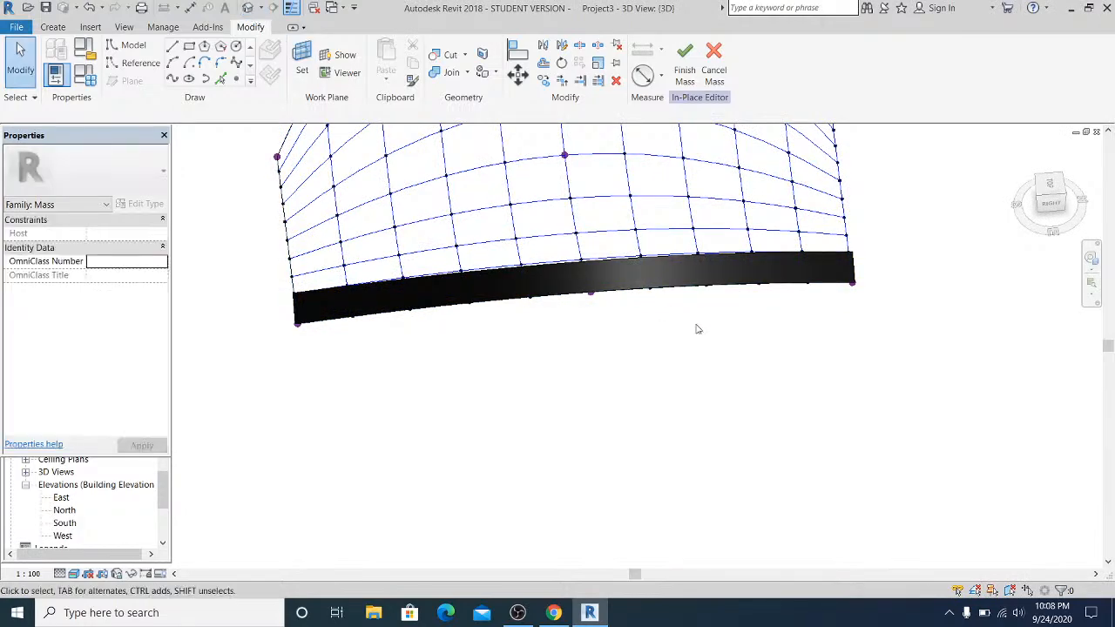
Repeat the placed Family1 fin across all rows of nodes on the divided surface.
{"action": "middle_click_drag", "start_coordinate": [615, 550], "coordinate": [814, 271], "text": "shift"}
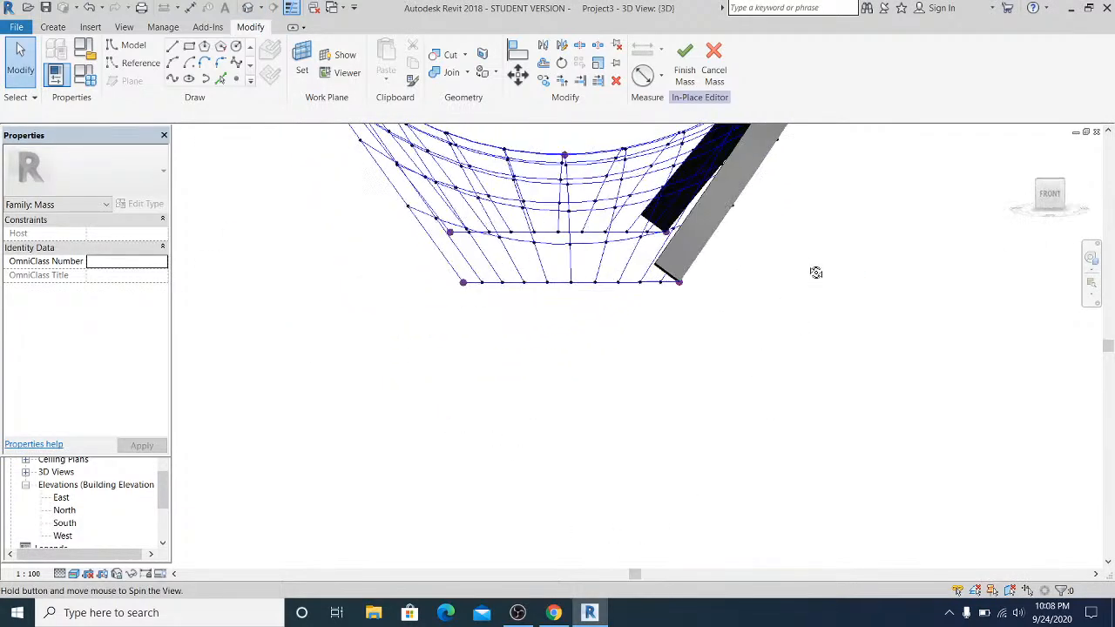
{"action": "middle_click_drag", "start_coordinate": [741, 339], "coordinate": [663, 454]}
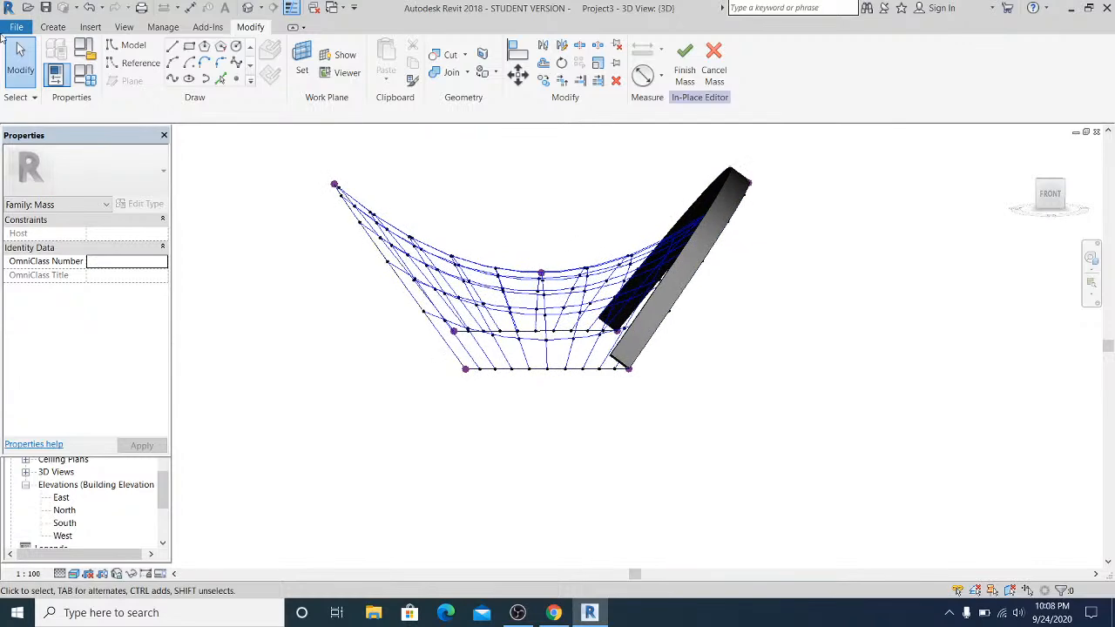
{"action": "middle_click_drag", "start_coordinate": [642, 316], "coordinate": [826, 287], "text": "shift"}
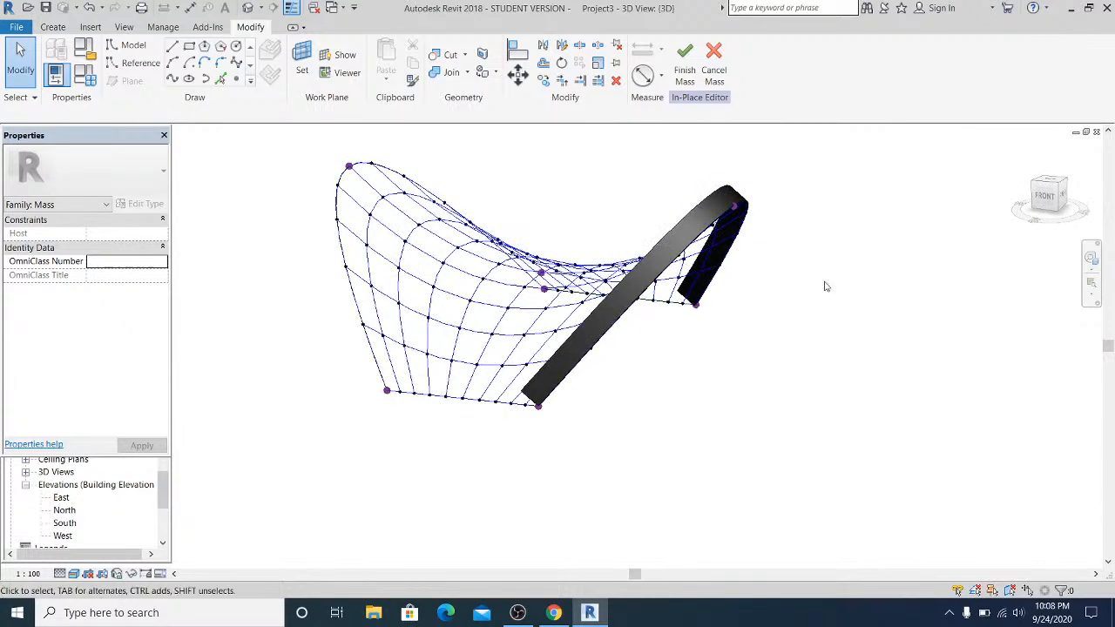
{"action": "left_click", "coordinate": [707, 198]}
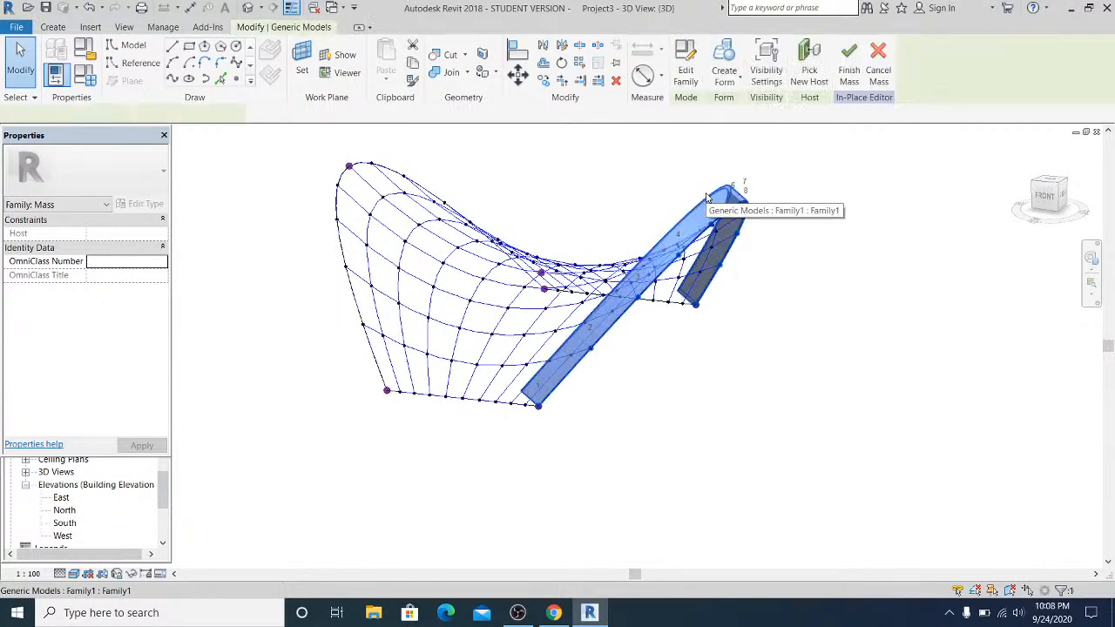
{"action": "left_click", "coordinate": [576, 69]}
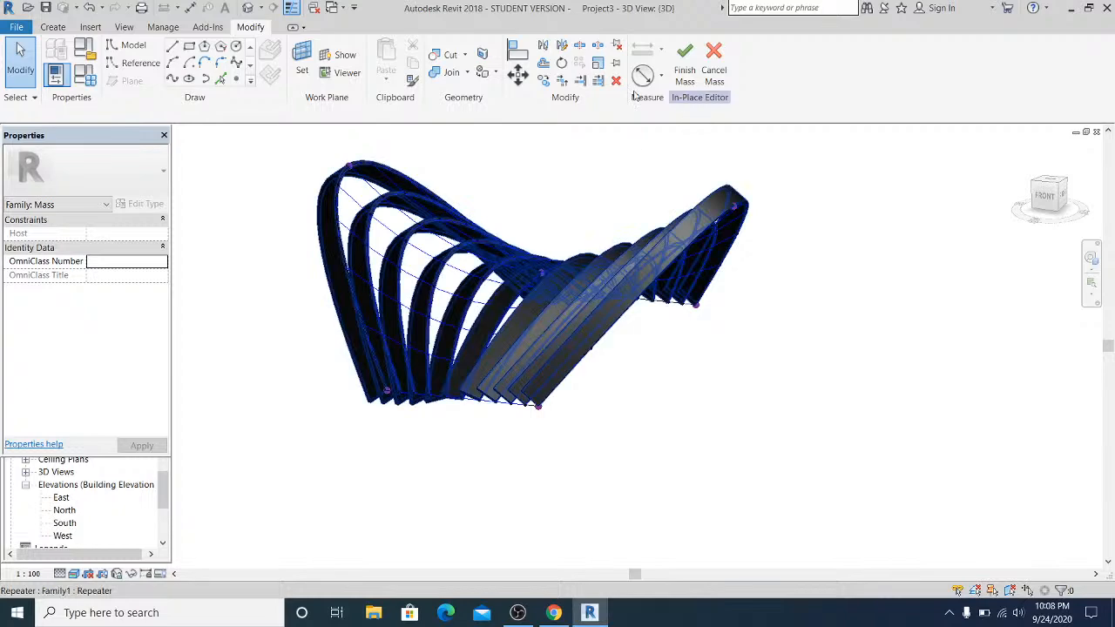
Remove the repeater from the Family1 rib array so each rib can be selected individually.
{"action": "middle_click_drag", "start_coordinate": [667, 430], "coordinate": [836, 398], "text": "shift"}
{"action": "middle_click_drag", "start_coordinate": [418, 346], "coordinate": [858, 258], "text": "shift"}
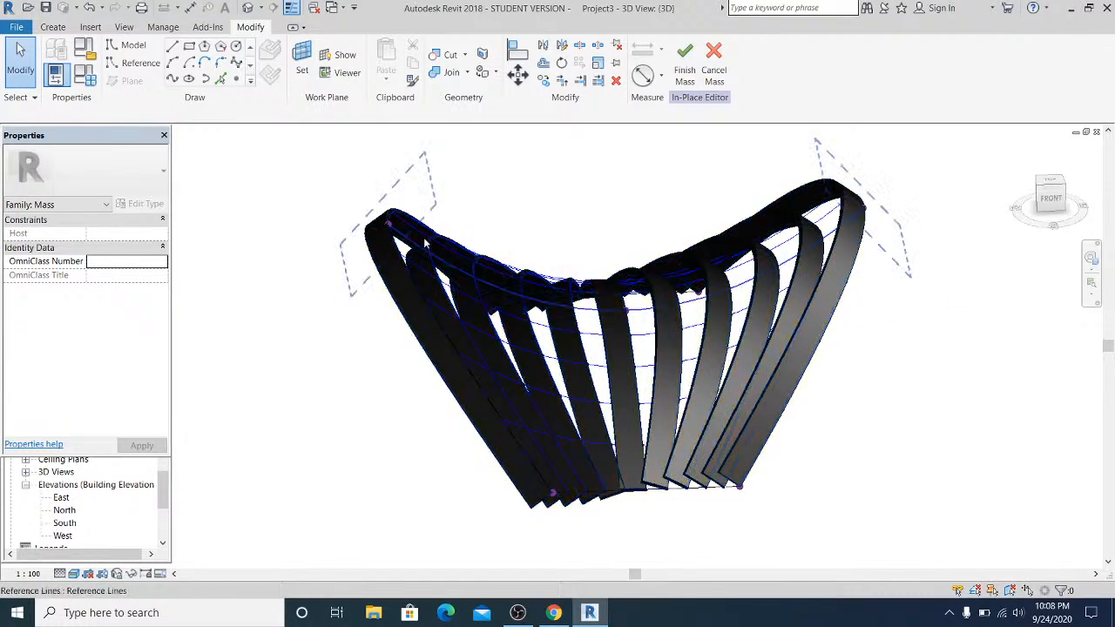
{"action": "middle_click_drag", "start_coordinate": [761, 279], "coordinate": [741, 439], "text": "shift"}
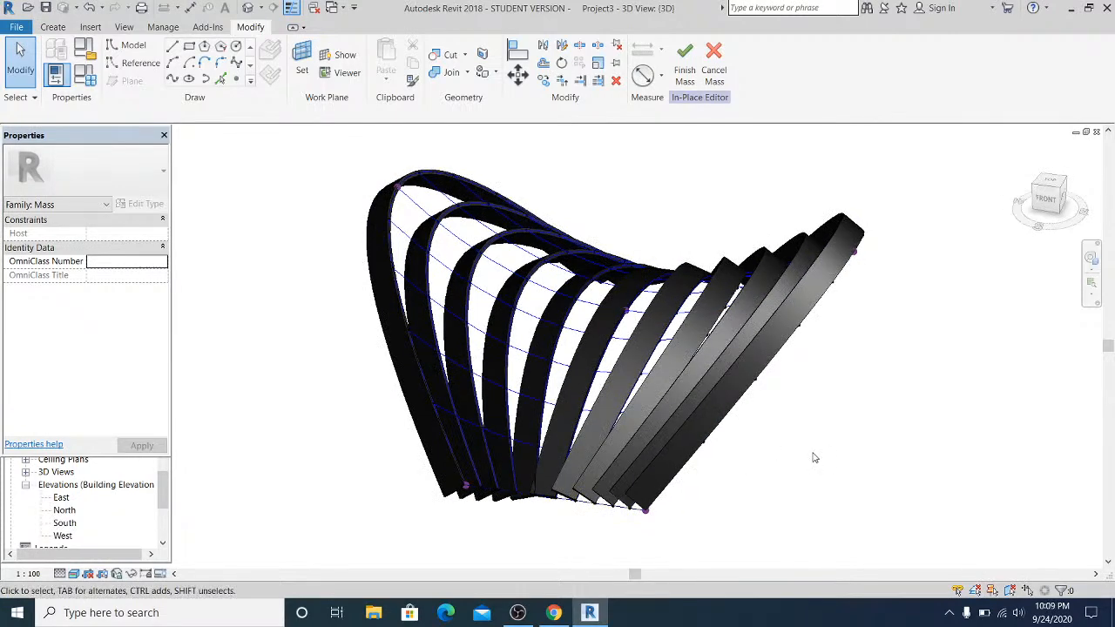
{"action": "middle_click_drag", "start_coordinate": [814, 455], "coordinate": [834, 459], "text": "shift"}
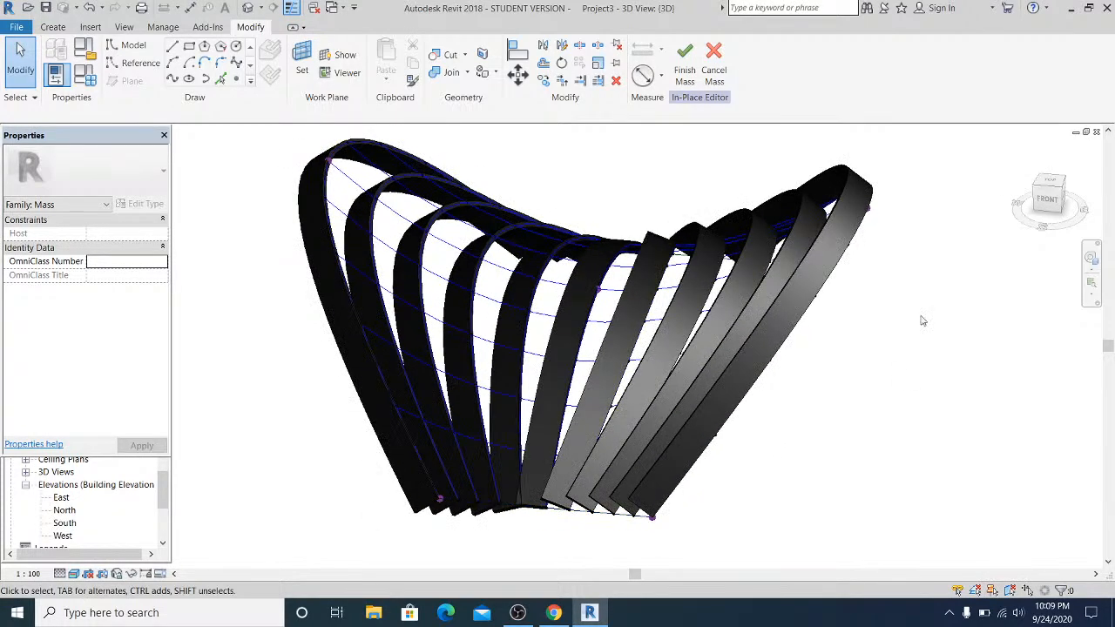
{"action": "left_click", "coordinate": [794, 280]}
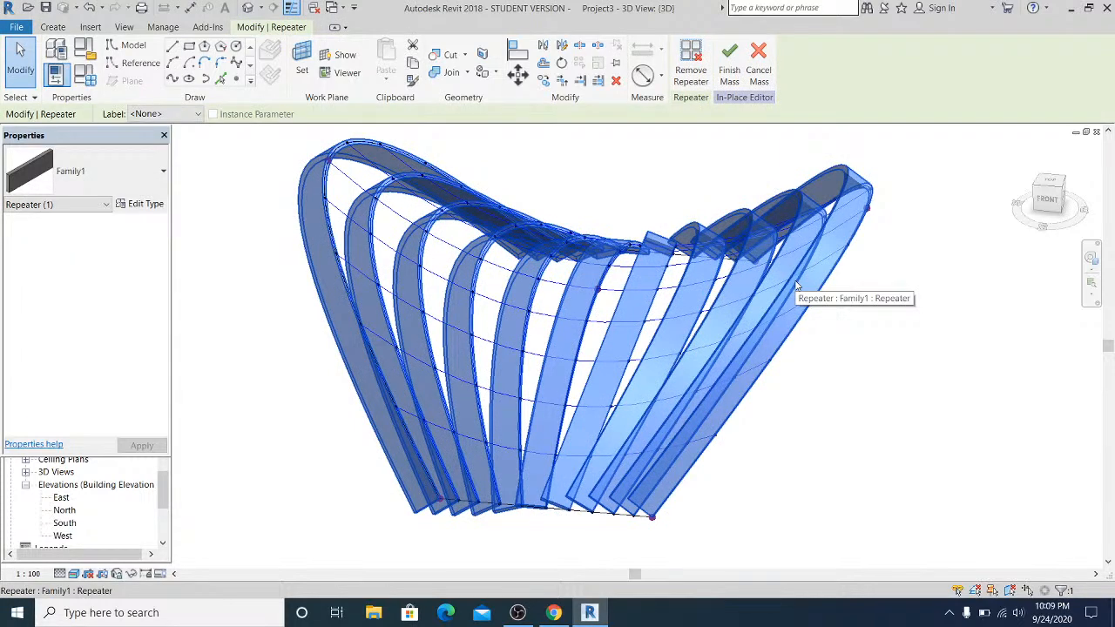
{"action": "left_click", "coordinate": [690, 70]}
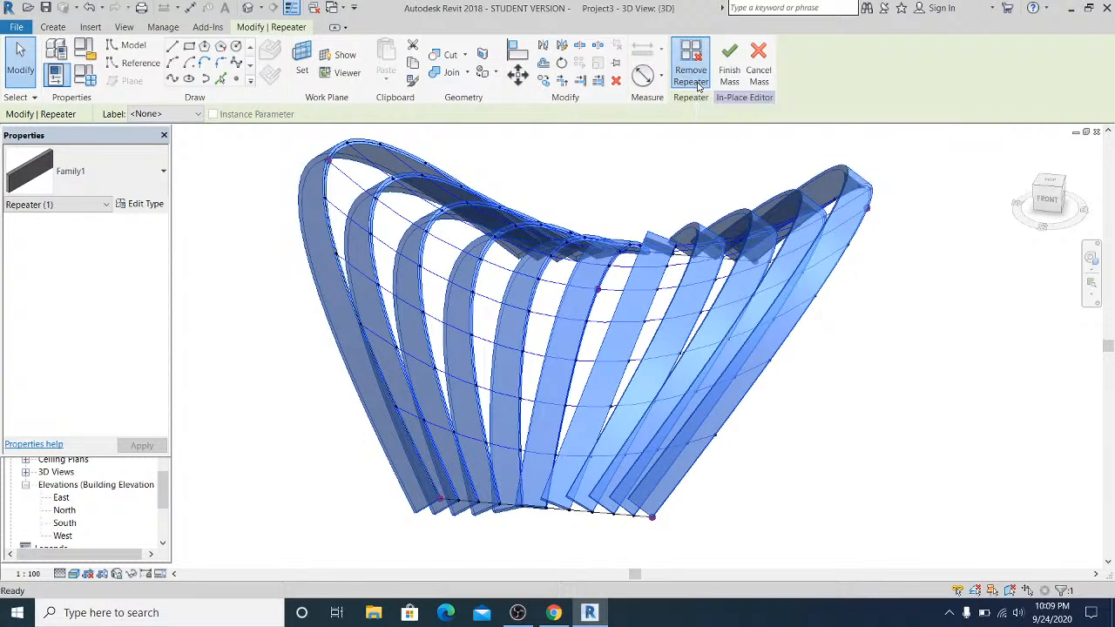
{"action": "left_click", "coordinate": [893, 386]}
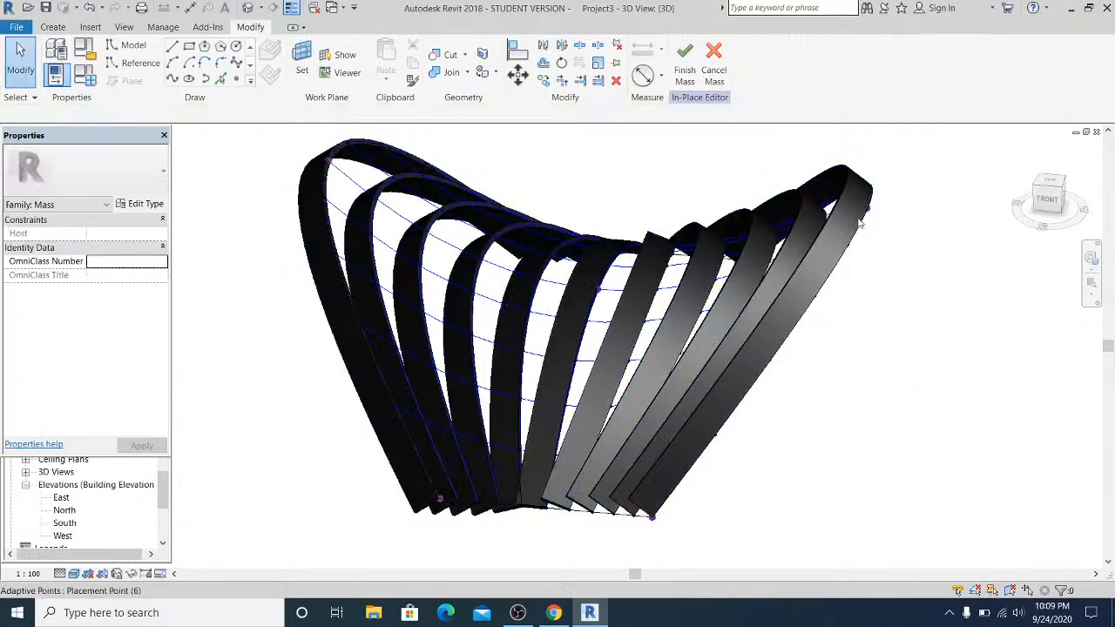
Flip the five adaptive Family1 ribs on the lighter-shaded half of the mass.
{"action": "left_click", "coordinate": [835, 226]}
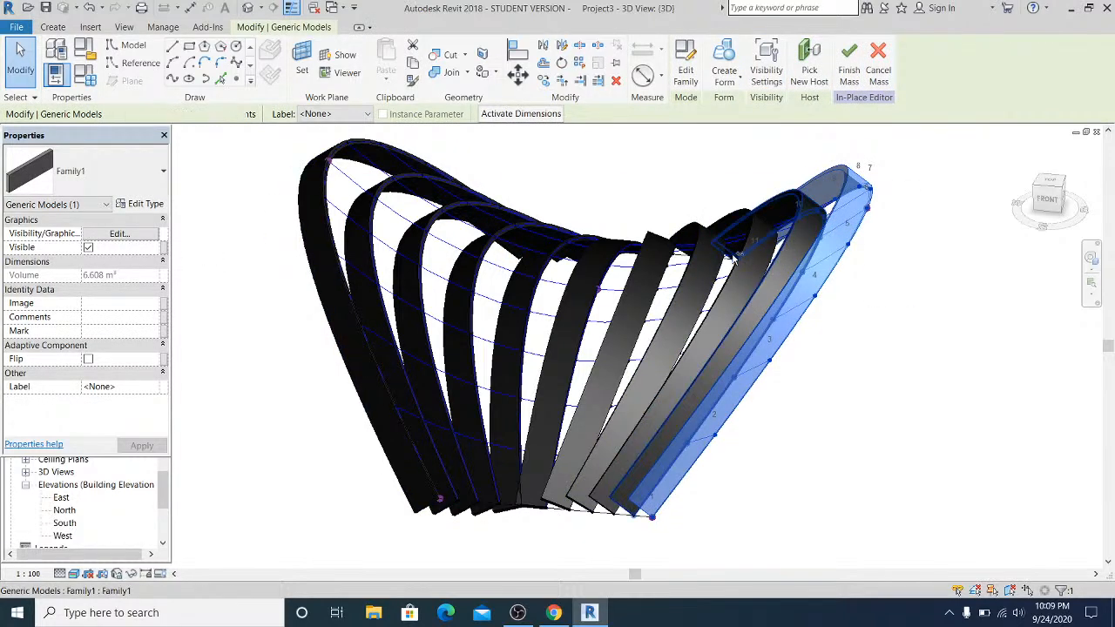
{"action": "left_click", "coordinate": [734, 255], "text": "ctrl"}
{"action": "left_click", "coordinate": [701, 277], "text": "ctrl"}
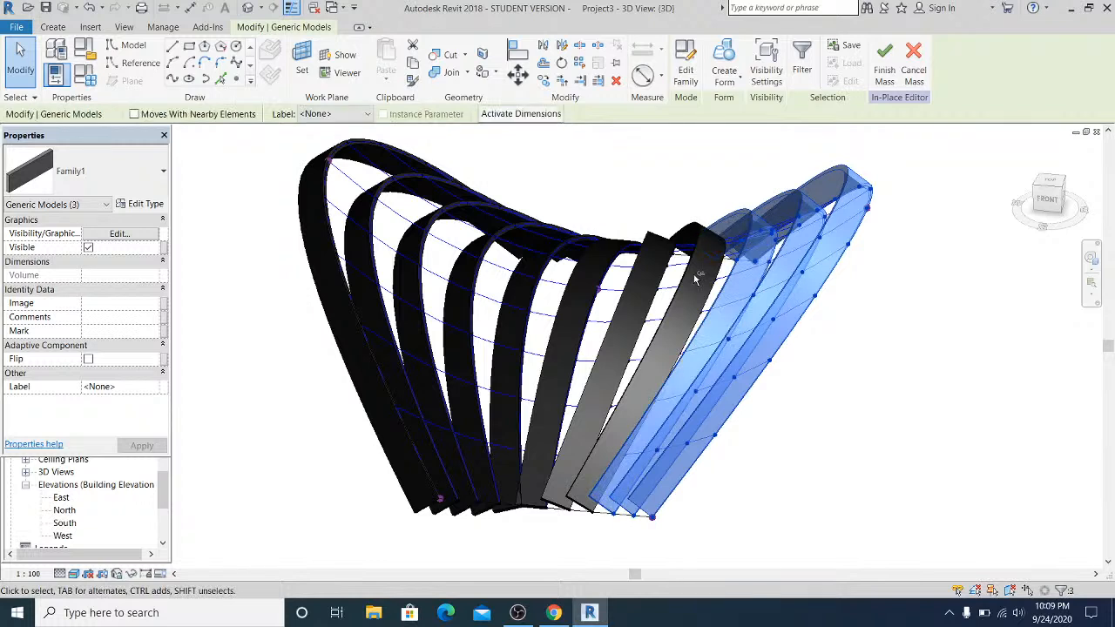
{"action": "left_click", "coordinate": [675, 276], "text": "ctrl"}
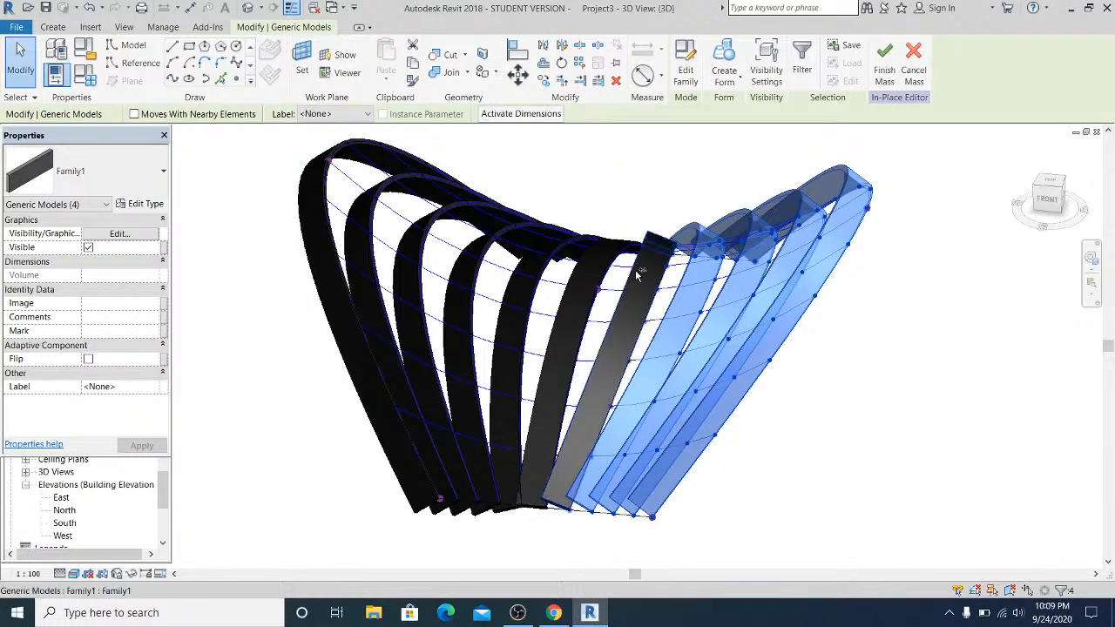
{"action": "left_click", "coordinate": [636, 275], "text": "ctrl"}
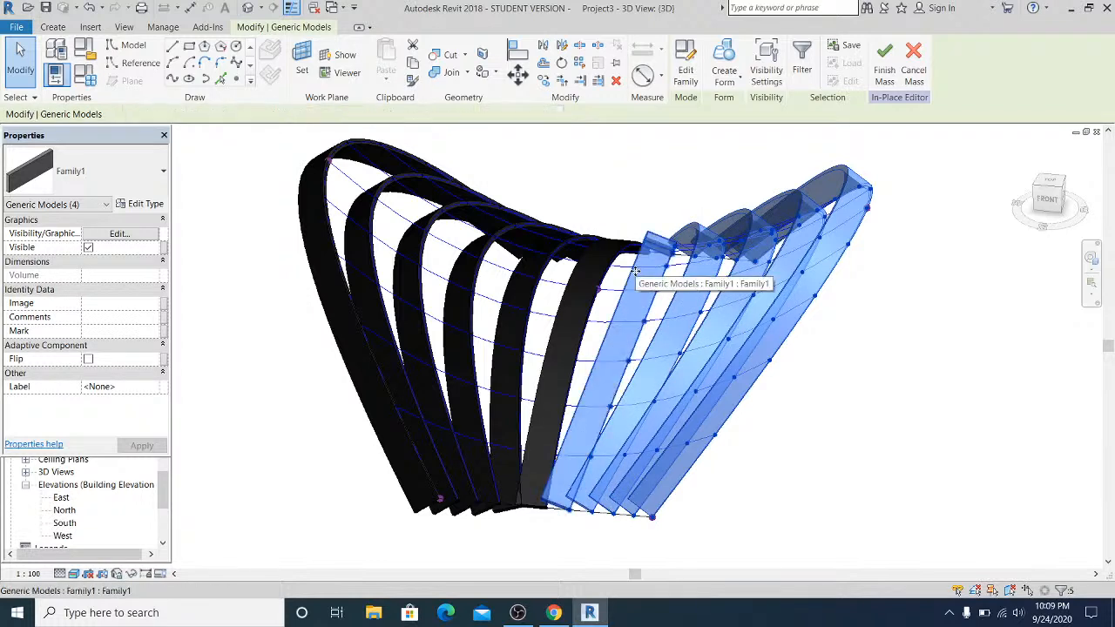
{"action": "left_click", "coordinate": [87, 359]}
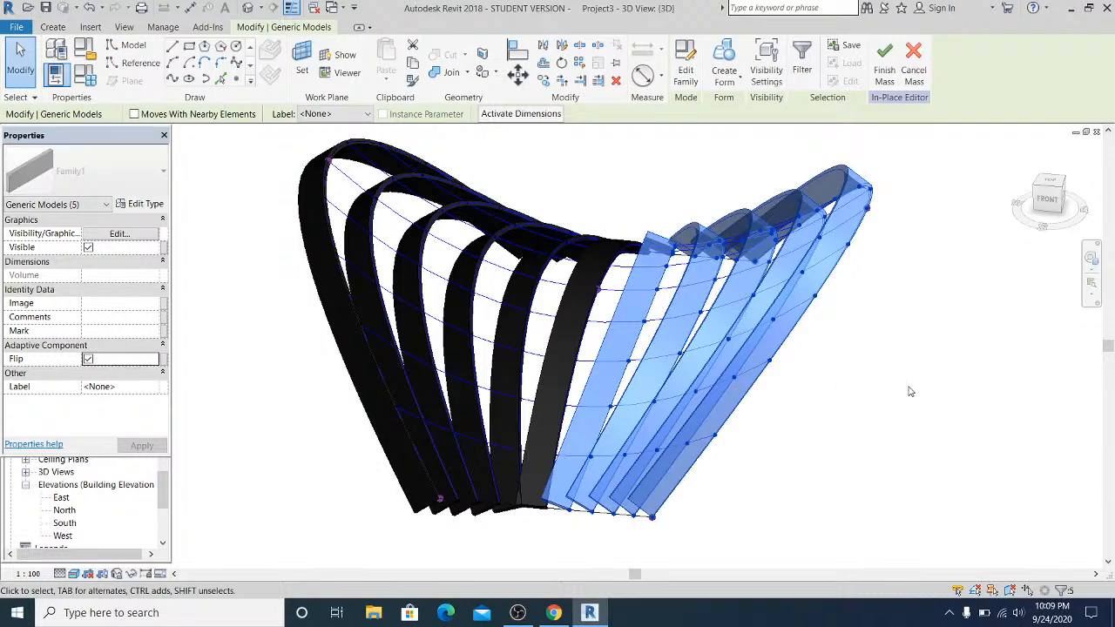
{"action": "left_click", "coordinate": [909, 389]}
{"action": "middle_click_drag", "start_coordinate": [823, 422], "coordinate": [800, 391], "text": "shift"}
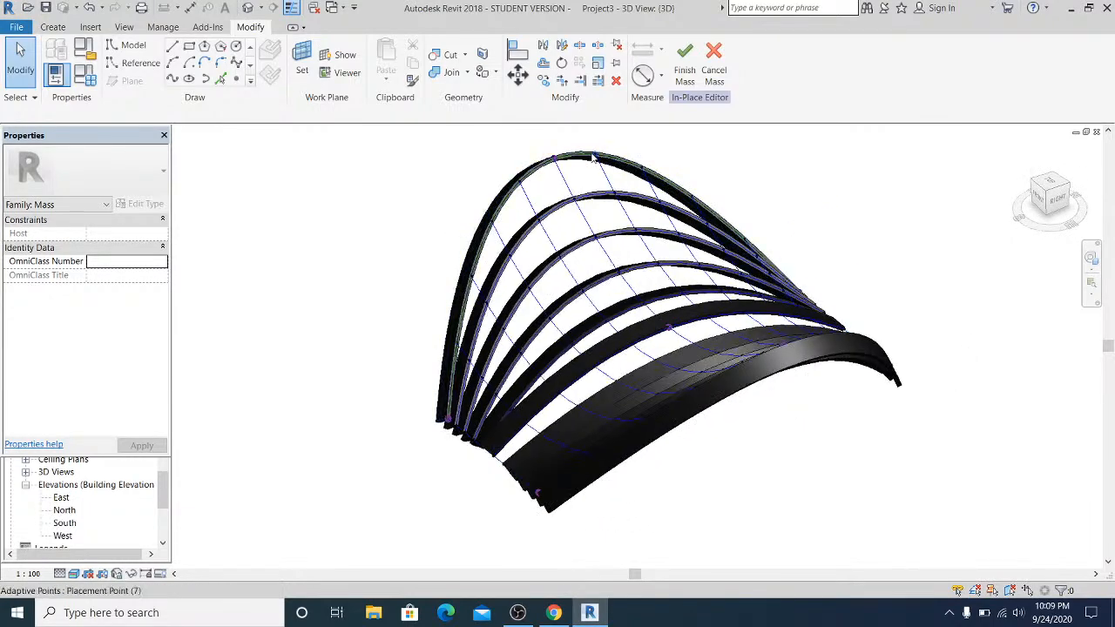
{"action": "scroll", "coordinate": [594, 157], "scroll_direction": "up", "scroll_amount": 1}
{"action": "middle_click_drag", "start_coordinate": [714, 319], "coordinate": [880, 426], "text": "shift"}
{"action": "middle_click_drag", "start_coordinate": [736, 272], "coordinate": [732, 315], "text": "shift"}
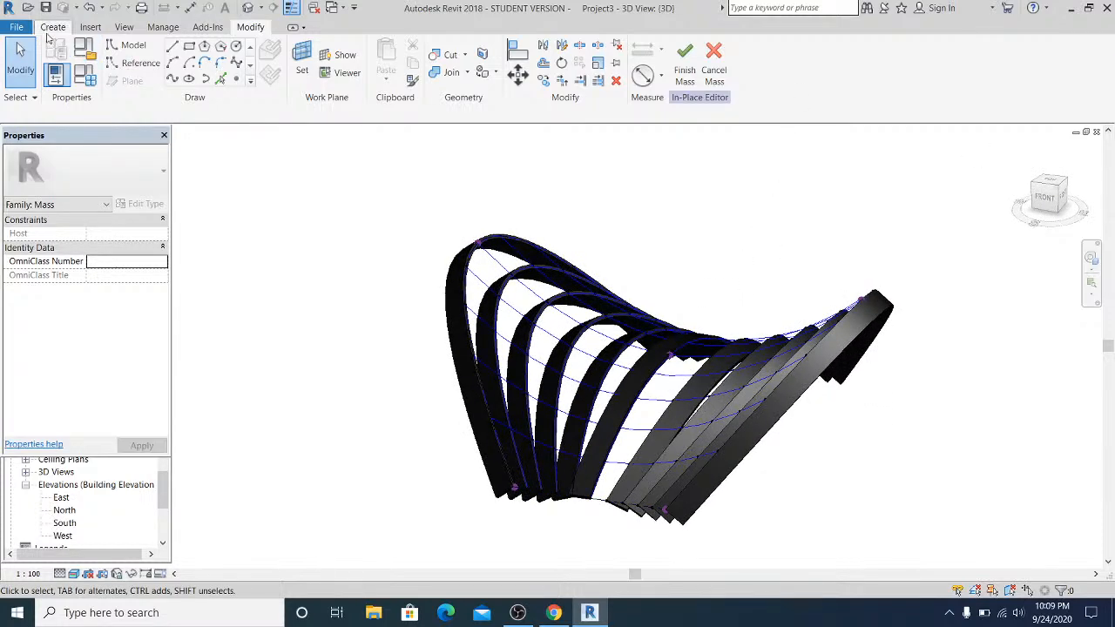
Start a new family and go to the English folder of family templates.
{"action": "left_click", "coordinate": [17, 27]}
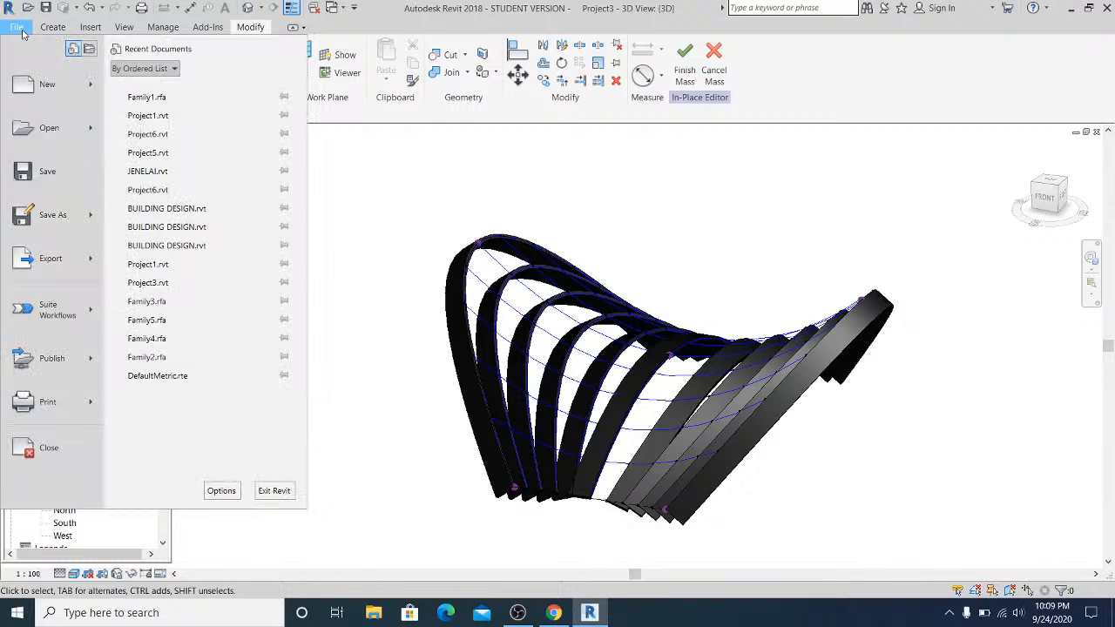
{"action": "mouse_move", "coordinate": [50, 83]}
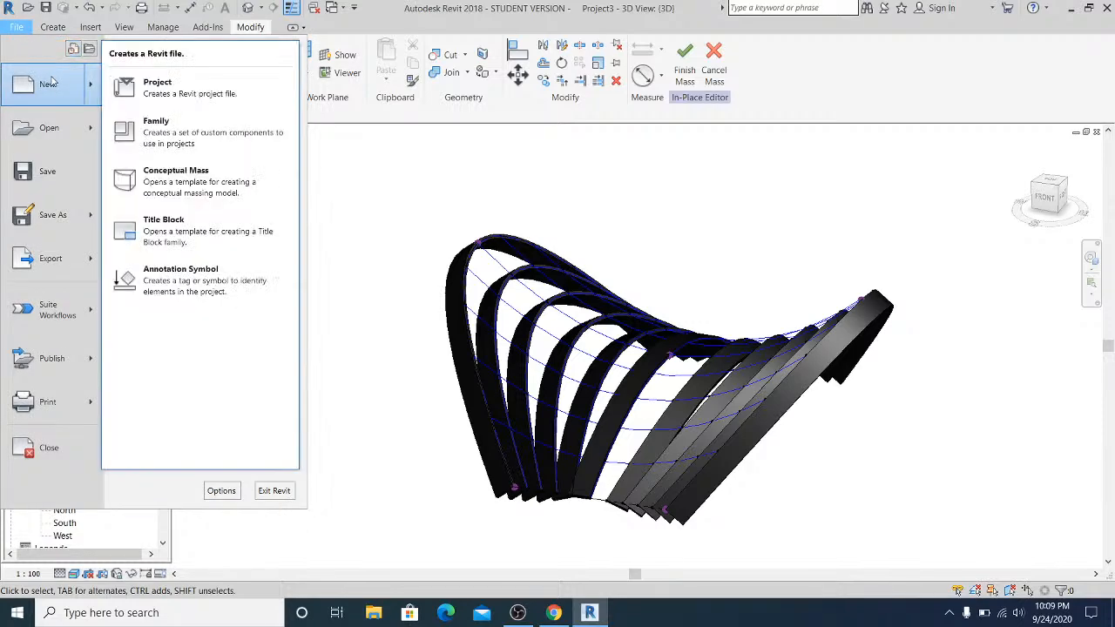
{"action": "left_click", "coordinate": [152, 125]}
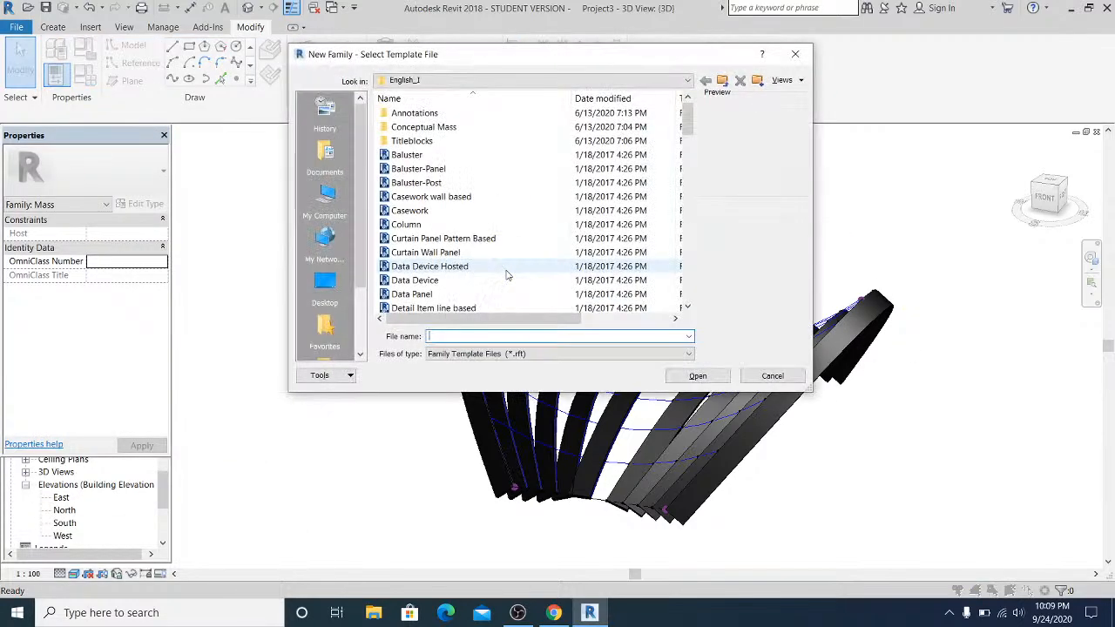
{"action": "left_click", "coordinate": [468, 81]}
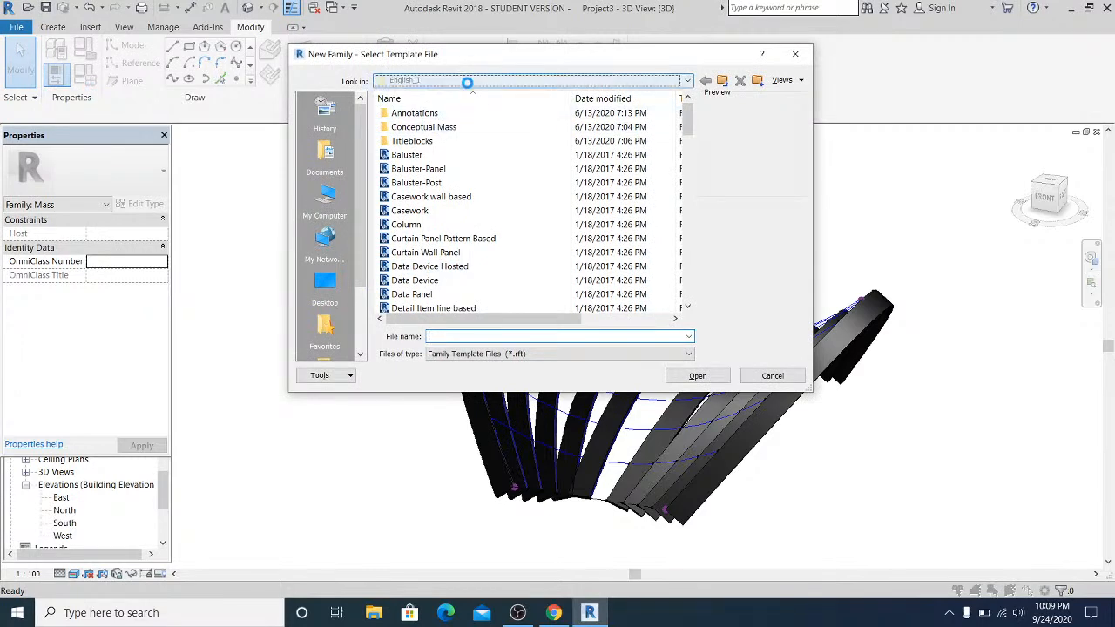
{"action": "left_click", "coordinate": [484, 162]}
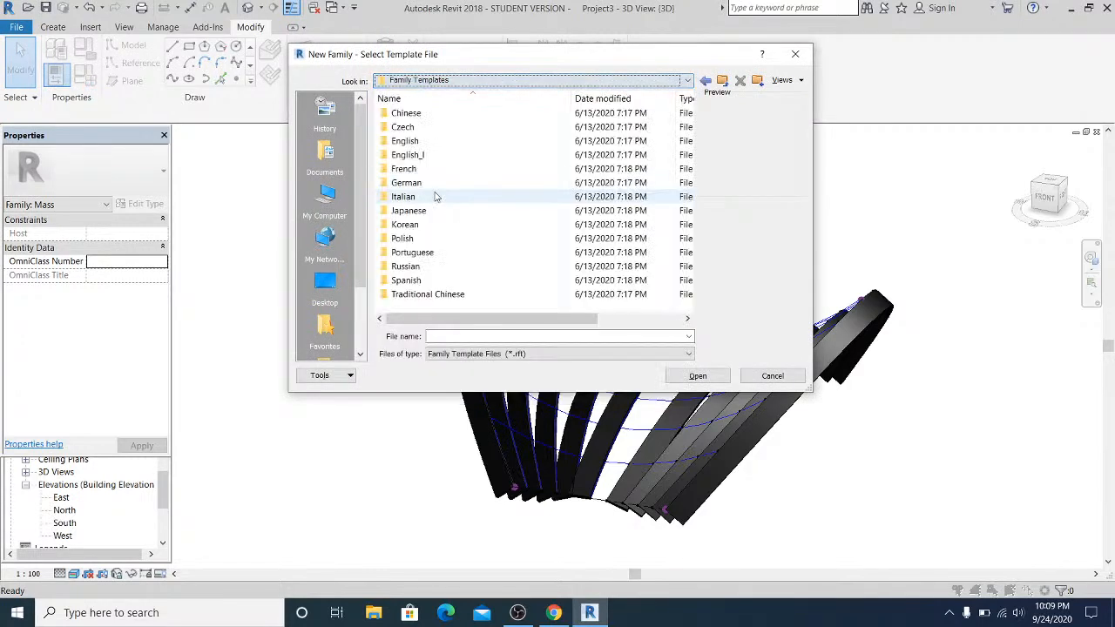
{"action": "double_click", "coordinate": [443, 144]}
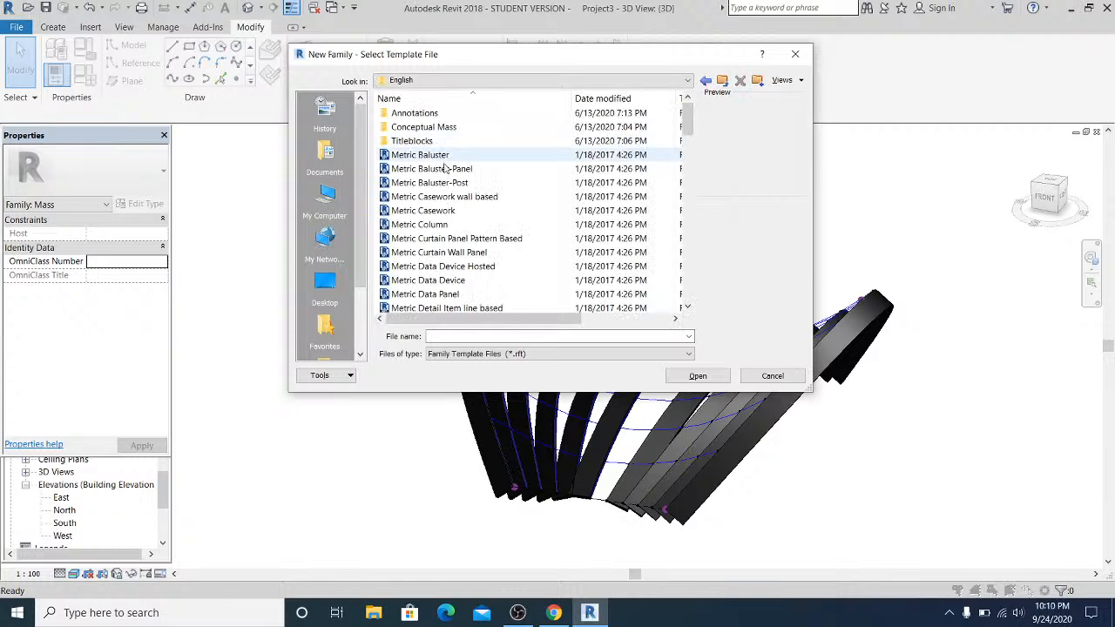
Look through the metric family templates and preview the face, line and roof based generic models.
{"action": "left_click_drag", "start_coordinate": [691, 128], "coordinate": [690, 181]}
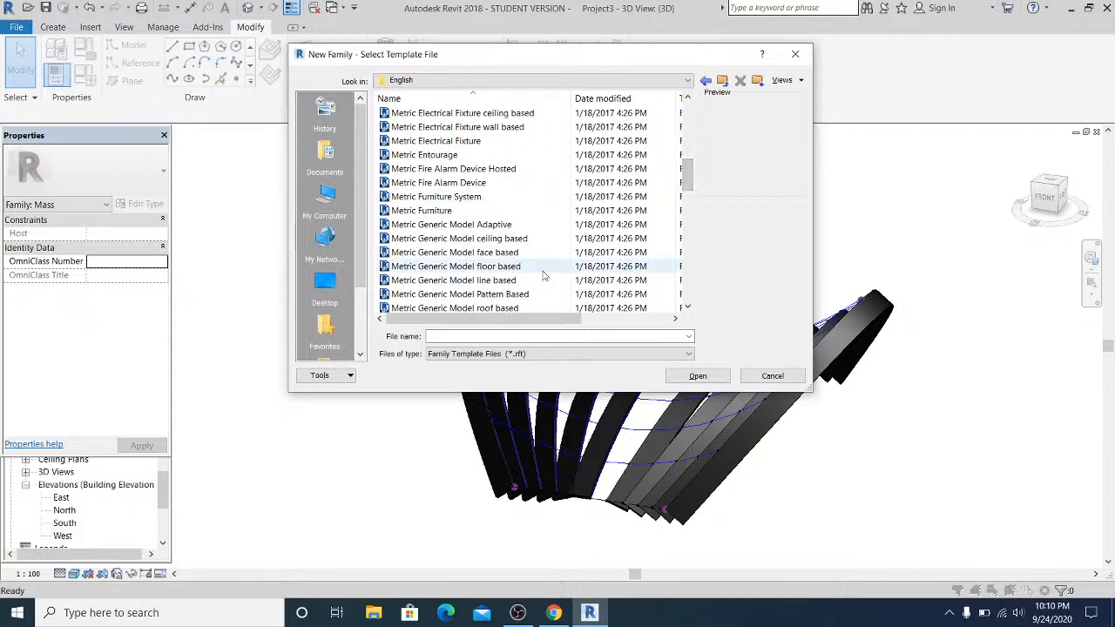
{"action": "left_click", "coordinate": [496, 266]}
{"action": "left_click", "coordinate": [492, 252]}
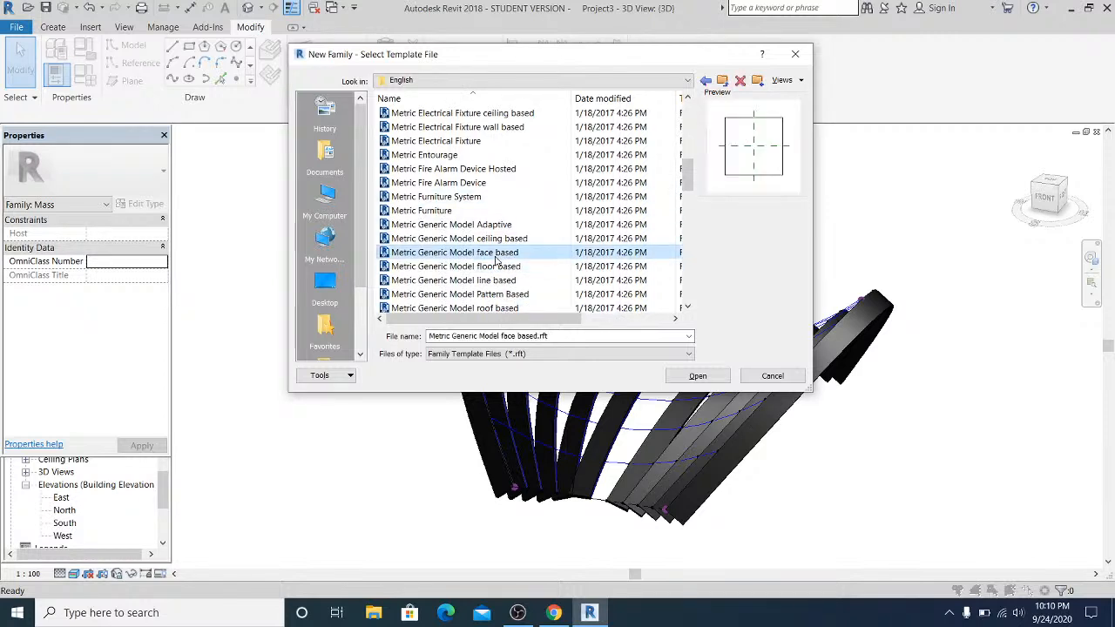
{"action": "left_click", "coordinate": [497, 281]}
{"action": "scroll", "coordinate": [495, 292], "scroll_direction": "down", "scroll_amount": 2}
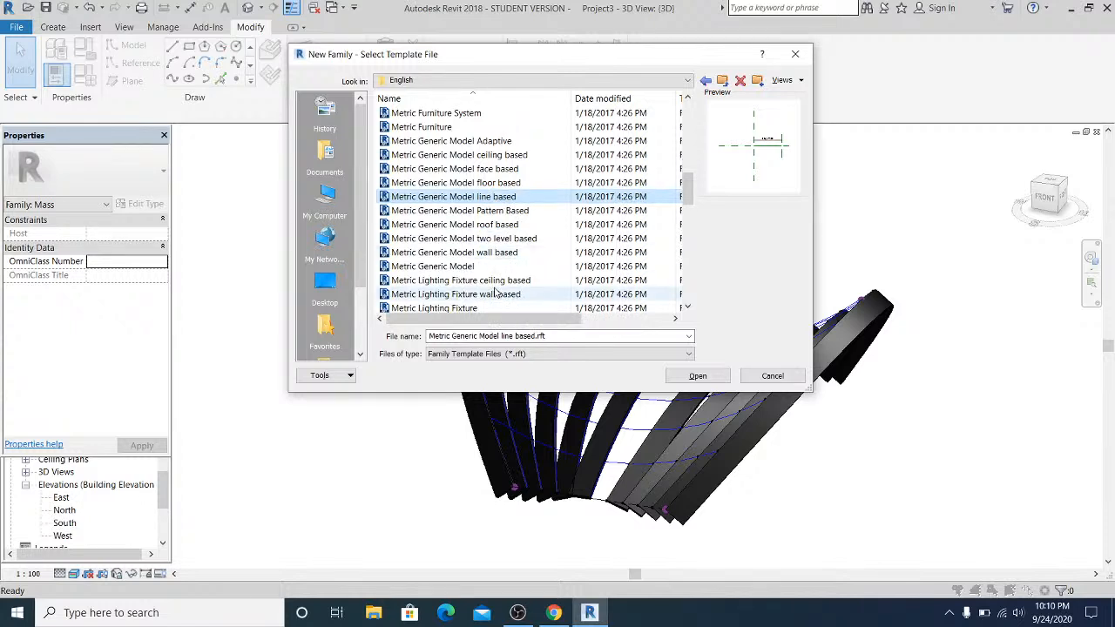
{"action": "left_click", "coordinate": [512, 226]}
{"action": "scroll", "coordinate": [514, 235], "scroll_direction": "down", "scroll_amount": 6}
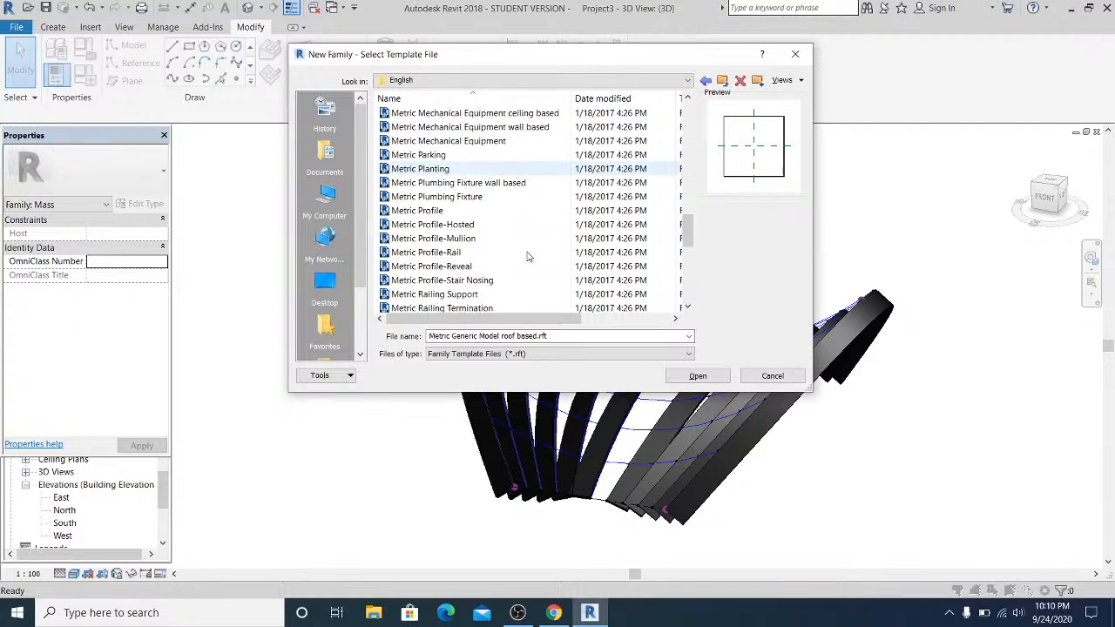
{"action": "scroll", "coordinate": [526, 257], "scroll_direction": "up", "scroll_amount": 8}
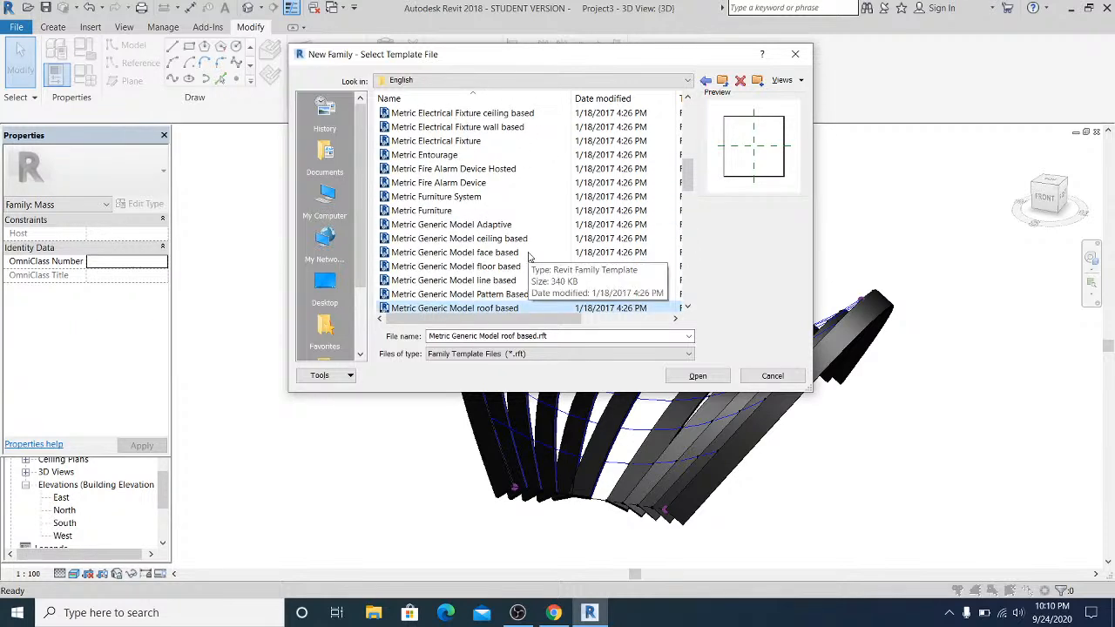
{"action": "scroll", "coordinate": [523, 248], "scroll_direction": "up", "scroll_amount": 4}
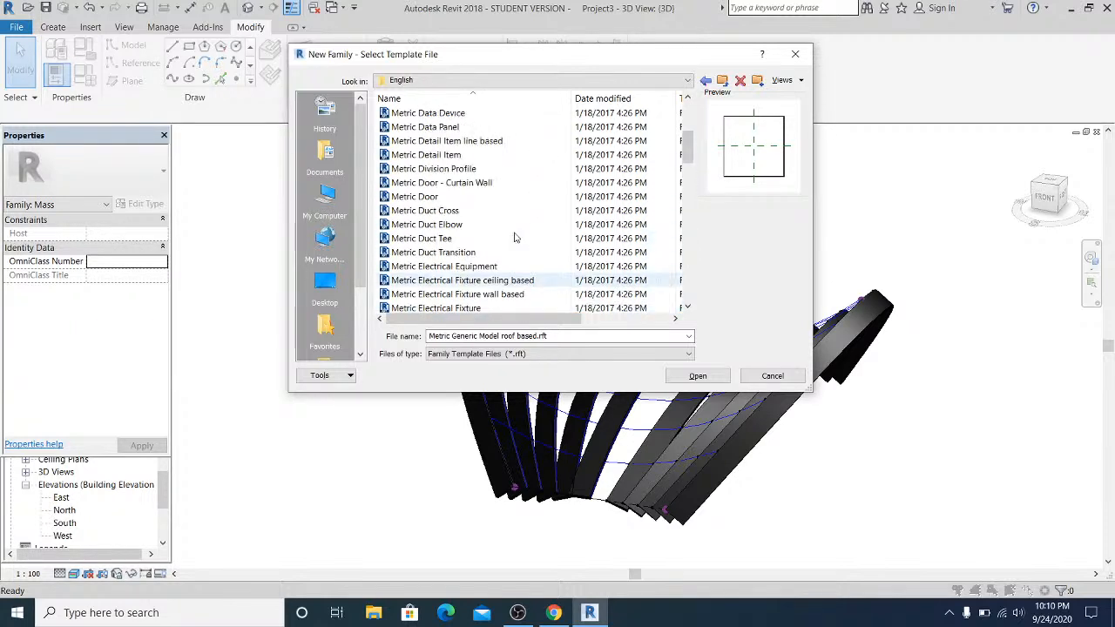
{"action": "scroll", "coordinate": [518, 237], "scroll_direction": "up", "scroll_amount": 4}
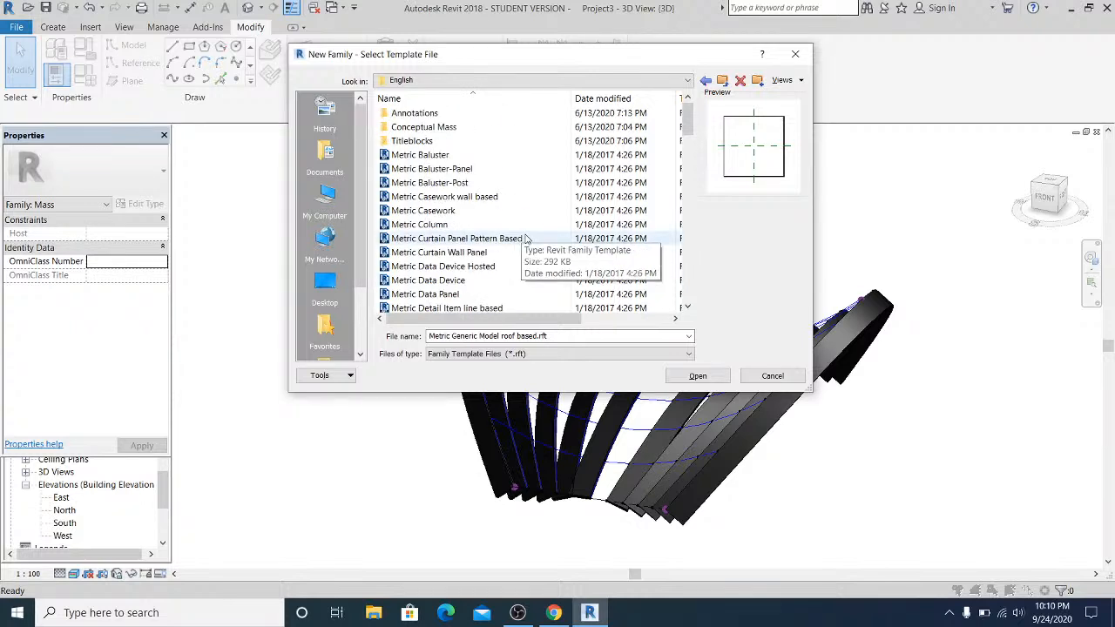
{"action": "scroll", "coordinate": [525, 239], "scroll_direction": "down", "scroll_amount": 4}
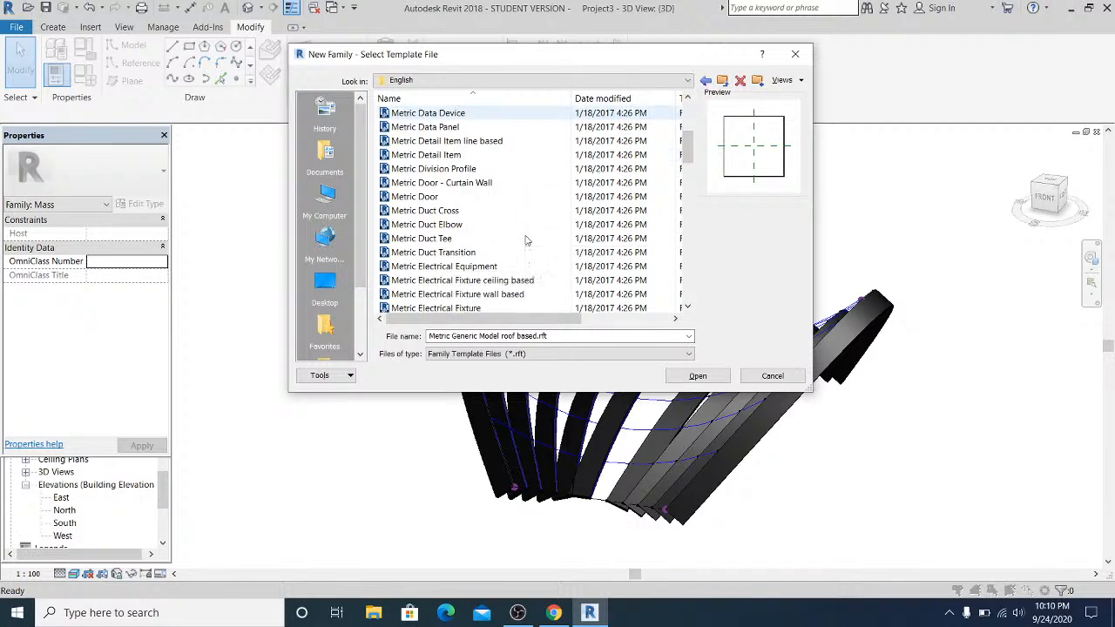
{"action": "scroll", "coordinate": [526, 241], "scroll_direction": "down", "scroll_amount": 1}
{"action": "left_click", "coordinate": [528, 240]}
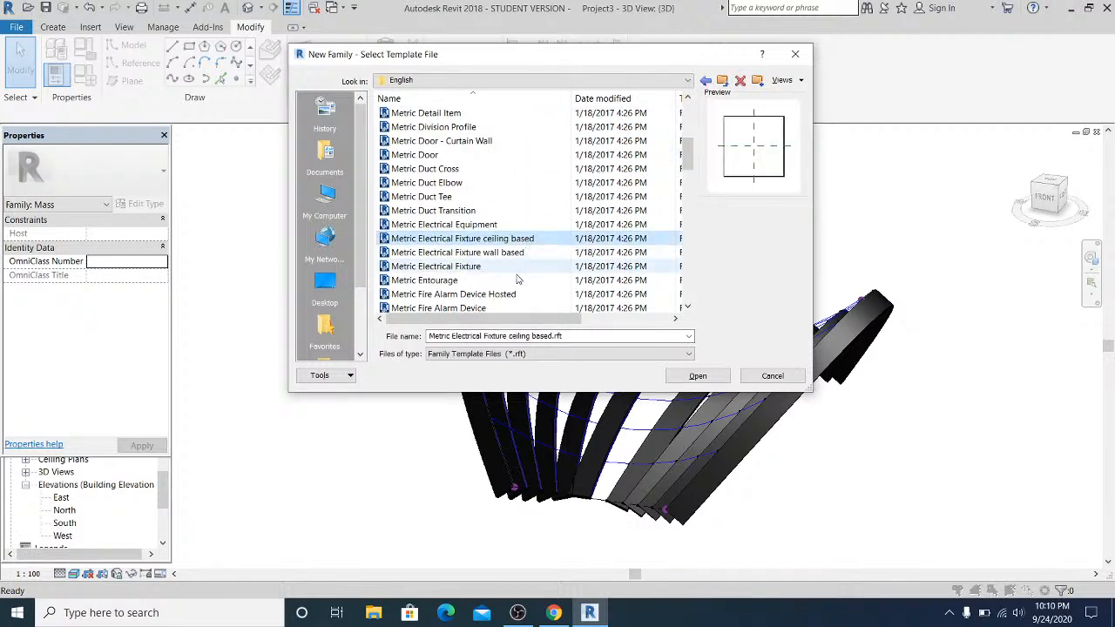
Create the new family from the Metric Generic Model Pattern Based template.
{"action": "scroll", "coordinate": [516, 279], "scroll_direction": "down", "scroll_amount": 2}
{"action": "left_click", "coordinate": [519, 281]}
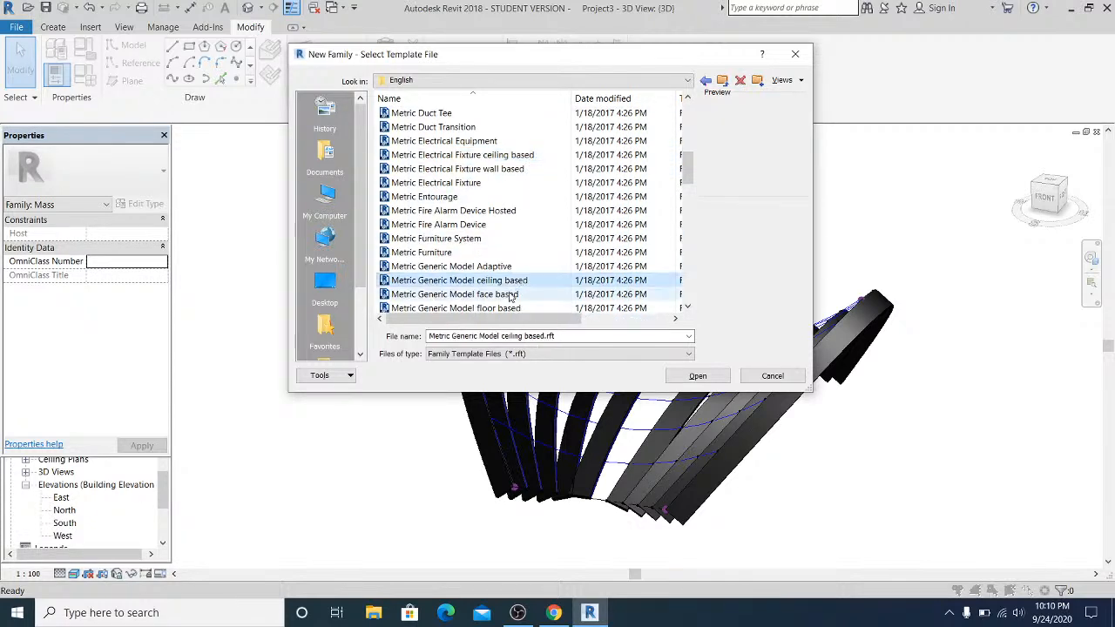
{"action": "left_click", "coordinate": [512, 295]}
{"action": "scroll", "coordinate": [512, 294], "scroll_direction": "down", "scroll_amount": 2}
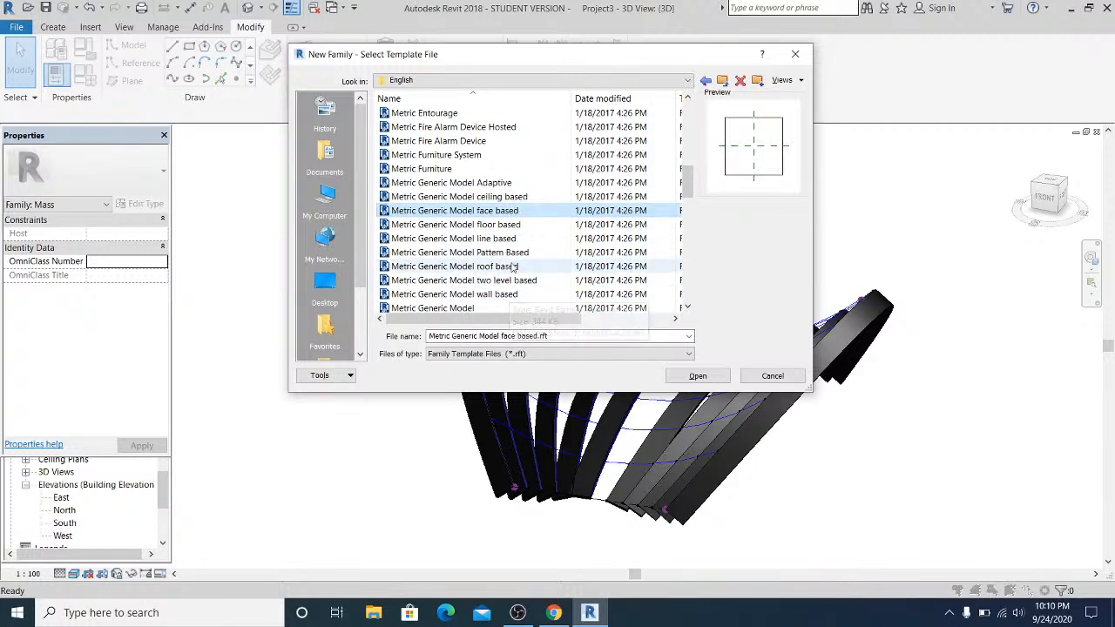
{"action": "left_click", "coordinate": [513, 255]}
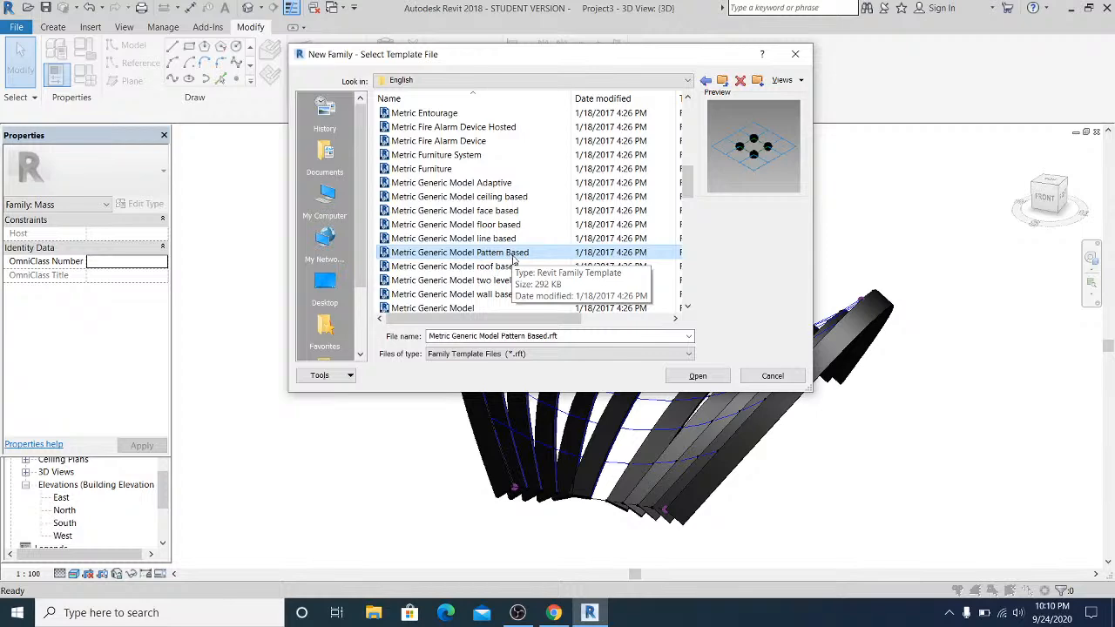
{"action": "left_click", "coordinate": [698, 376]}
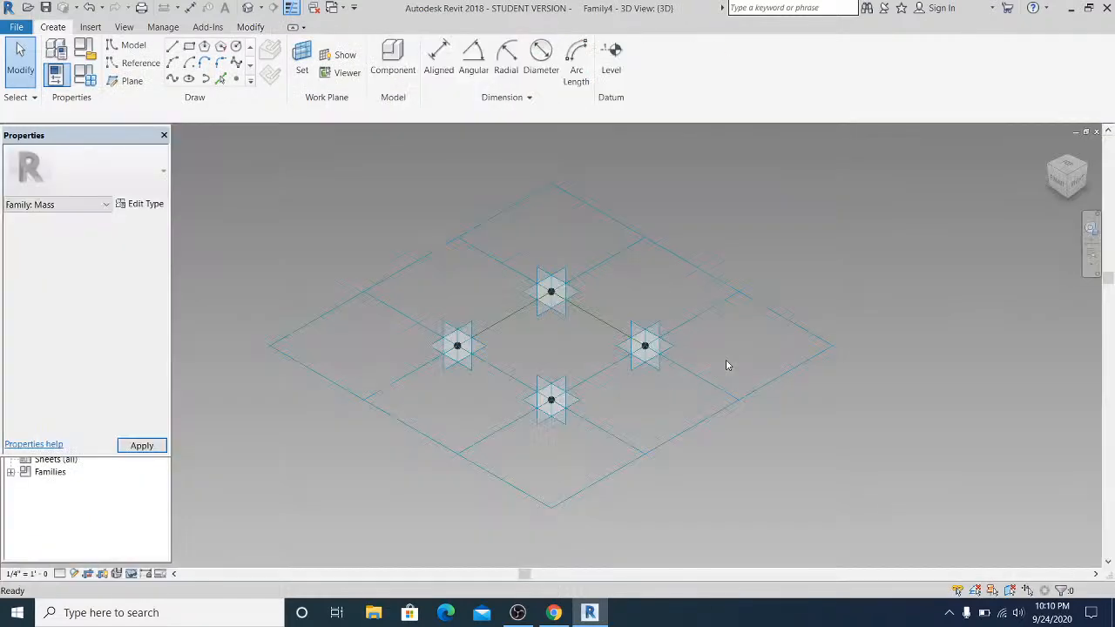
{"action": "middle_click_drag", "start_coordinate": [587, 368], "coordinate": [633, 312], "text": "shift"}
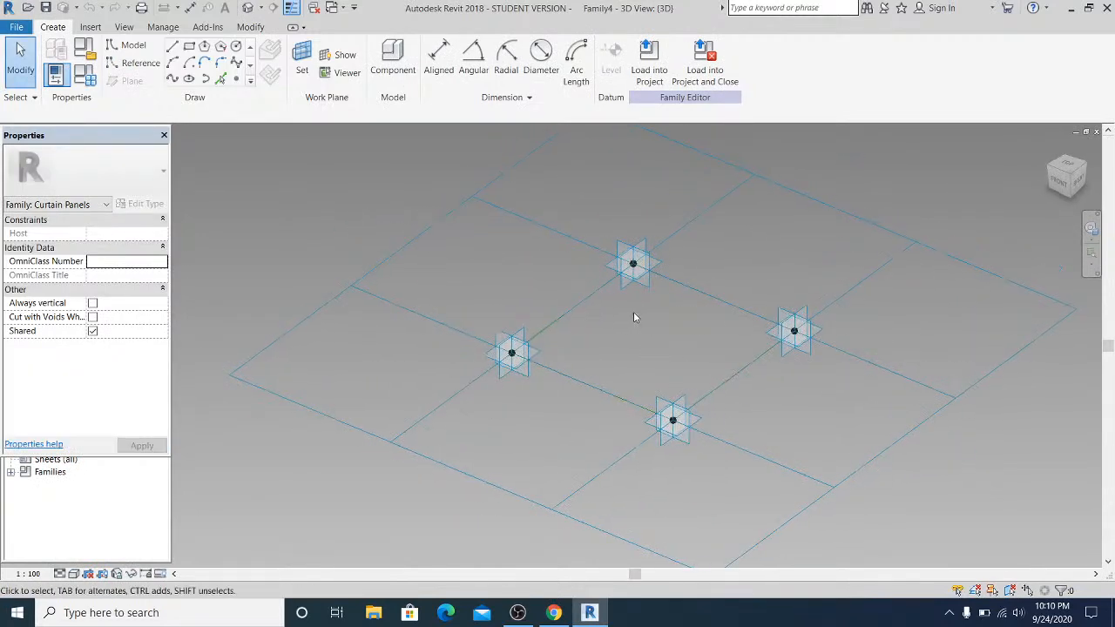
{"action": "key", "text": "Tab"}
{"action": "left_click", "coordinate": [695, 294]}
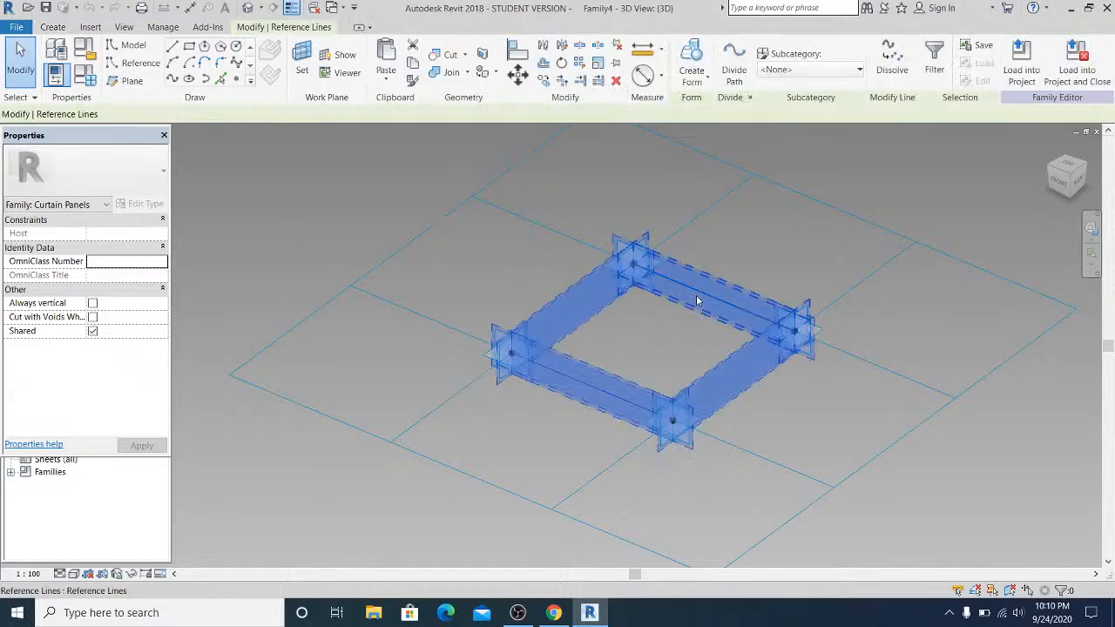
{"action": "middle_click_drag", "start_coordinate": [610, 294], "coordinate": [581, 307], "text": "shift"}
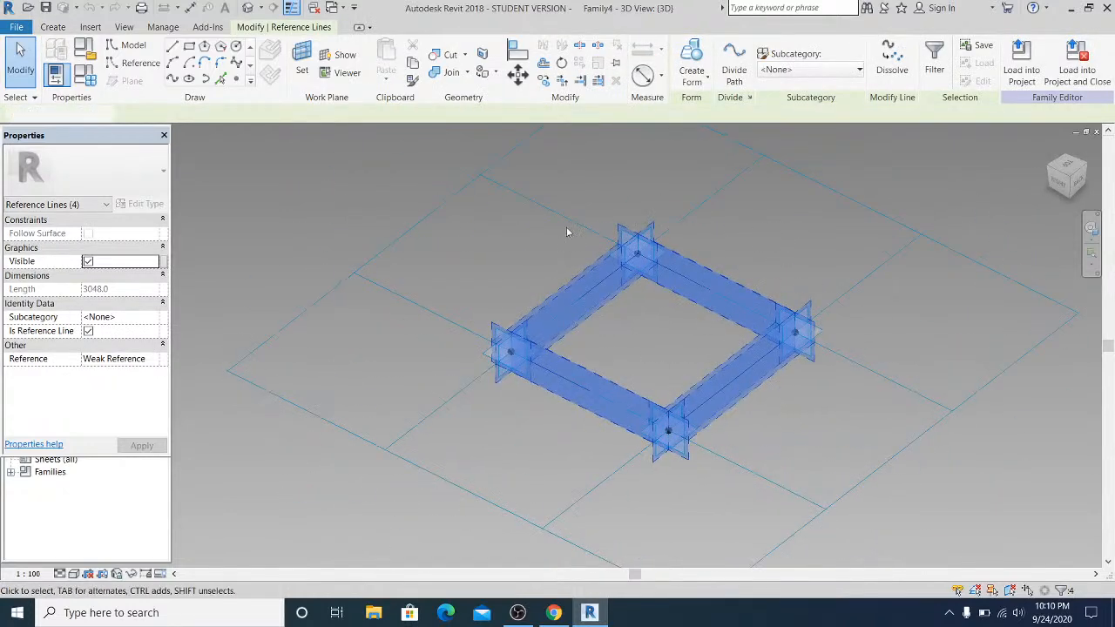
{"action": "left_click", "coordinate": [567, 231]}
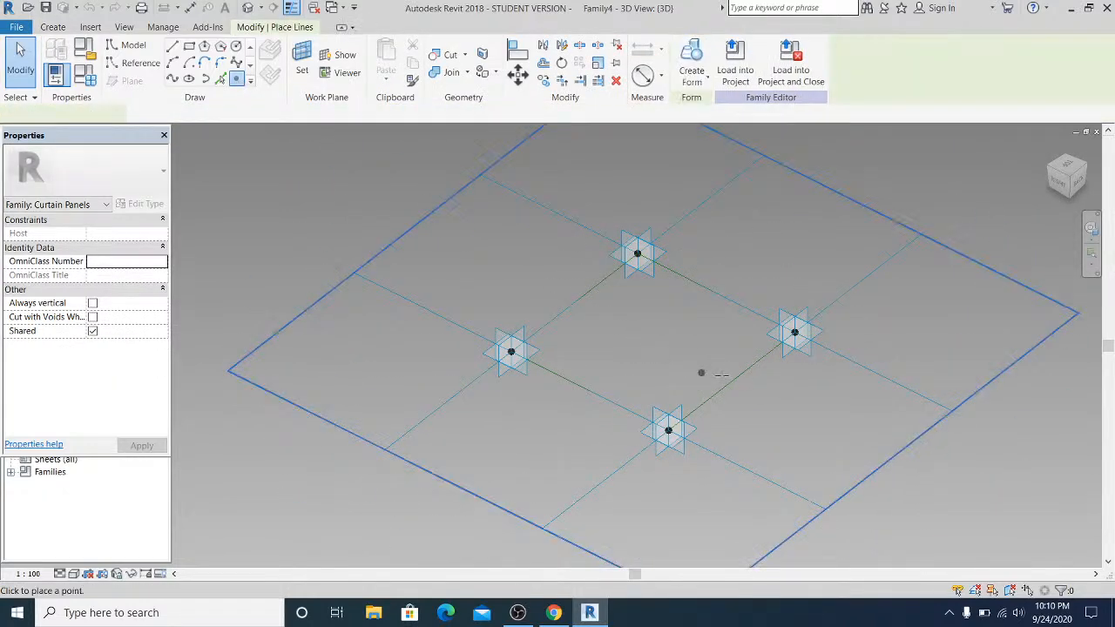
Place a reference point on one reference line of the square and draw a circle of radius 200 centred on its perpendicular plane.
{"action": "left_click", "coordinate": [730, 381]}
{"action": "left_click", "coordinate": [26, 74]}
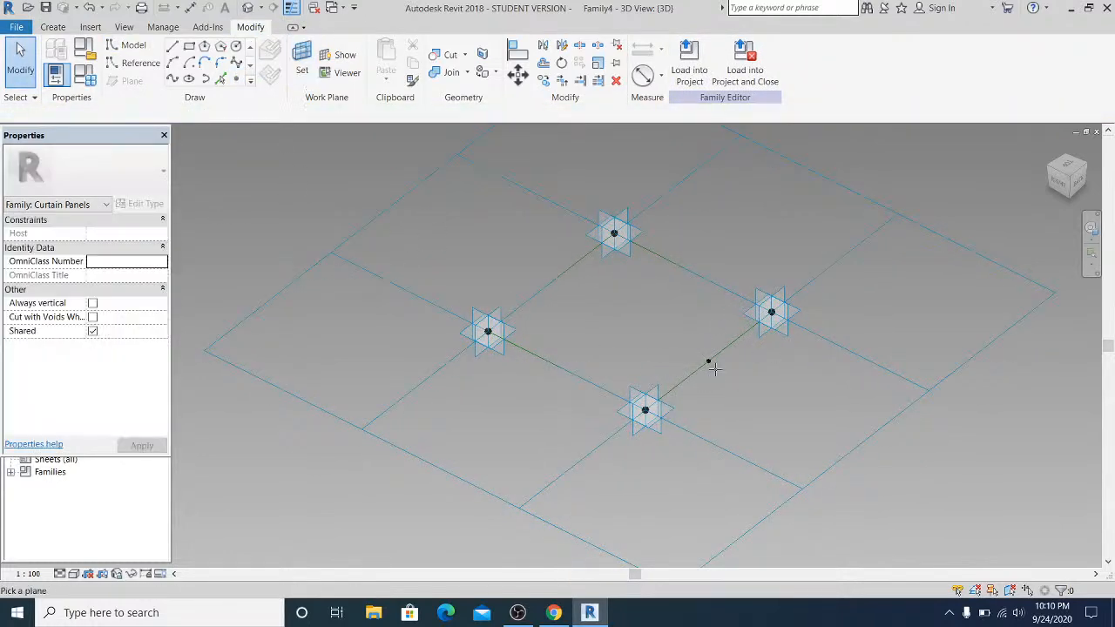
{"action": "left_click", "coordinate": [710, 362]}
{"action": "left_click", "coordinate": [237, 78]}
{"action": "left_click", "coordinate": [236, 45]}
{"action": "scroll", "coordinate": [707, 362], "scroll_direction": "up", "scroll_amount": 2}
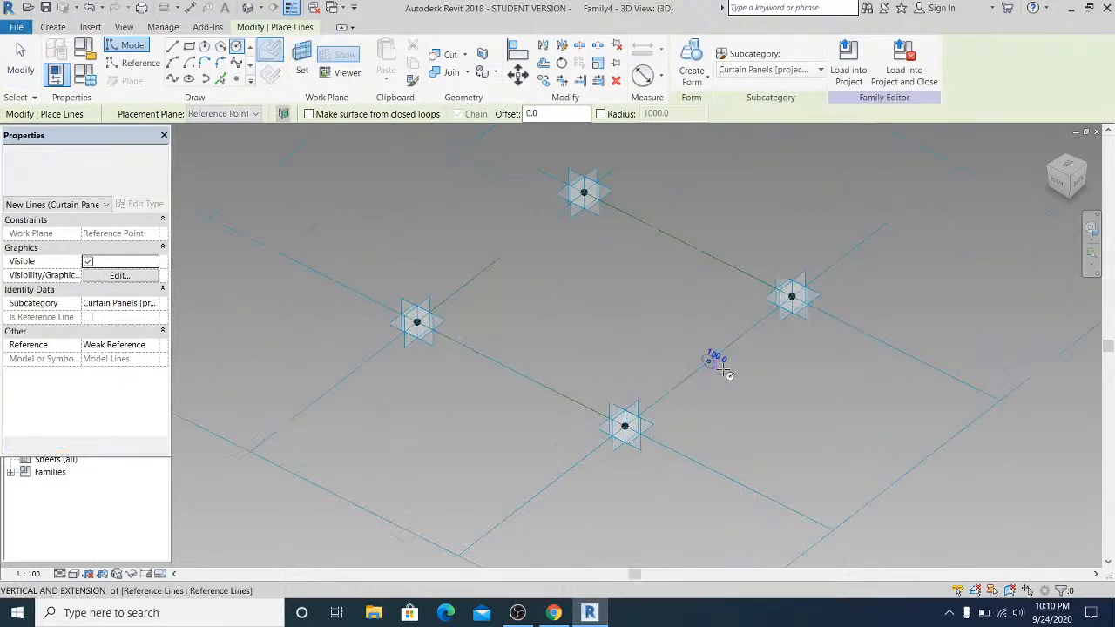
{"action": "scroll", "coordinate": [766, 383], "scroll_direction": "up", "scroll_amount": 2}
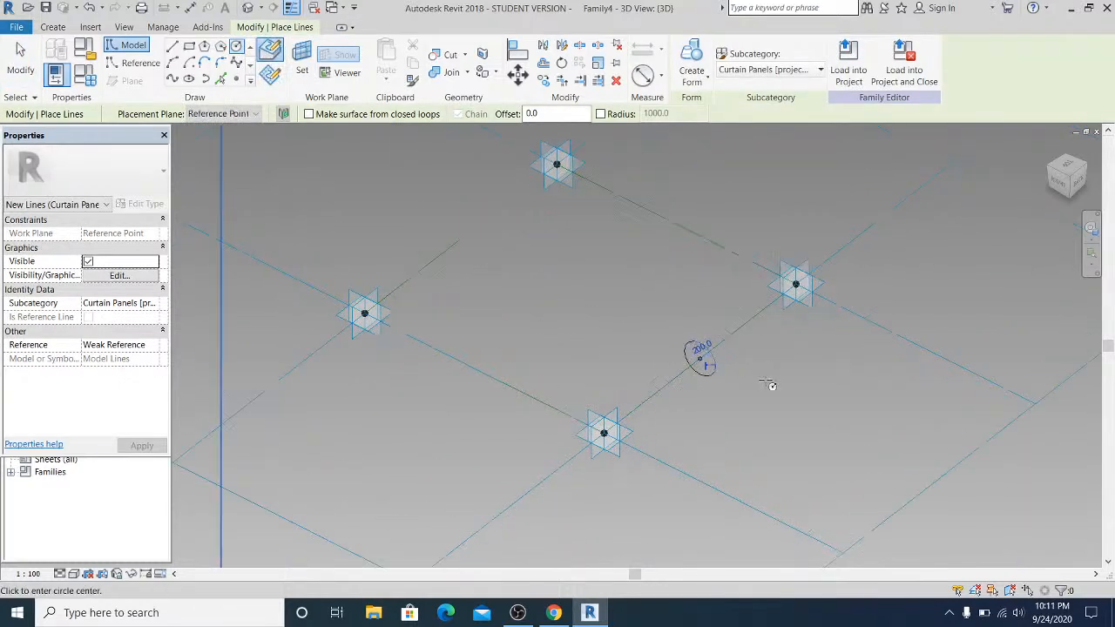
{"action": "left_click", "coordinate": [26, 71]}
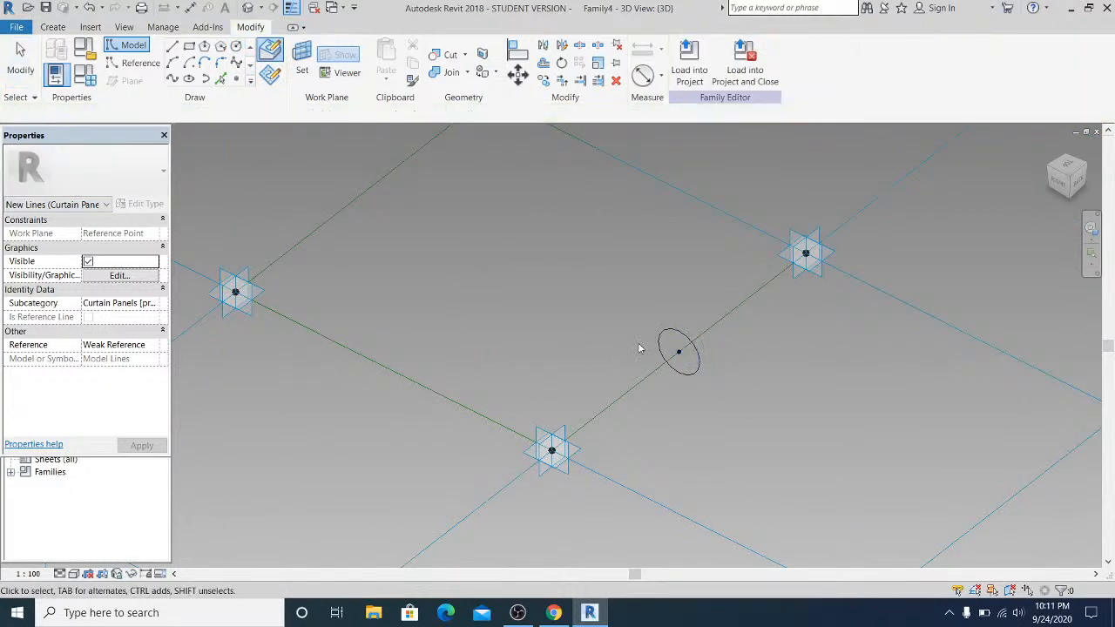
Create a solid tubular frame form by sweeping the circle along the chain of four reference lines.
{"action": "left_click", "coordinate": [699, 357]}
{"action": "key", "text": "Tab"}
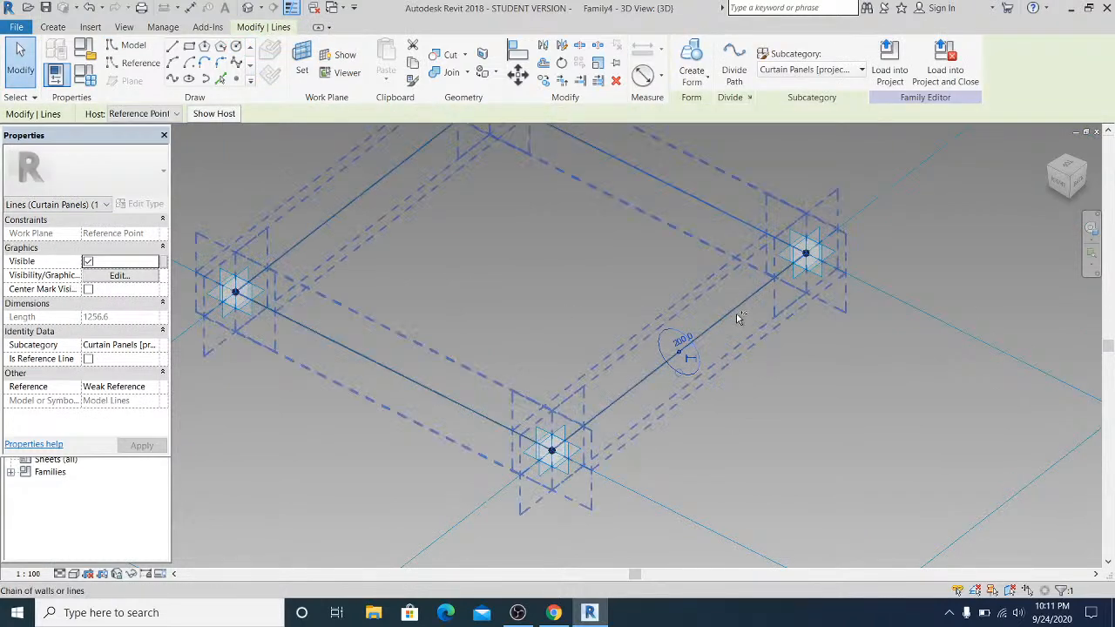
{"action": "left_click", "coordinate": [736, 311]}
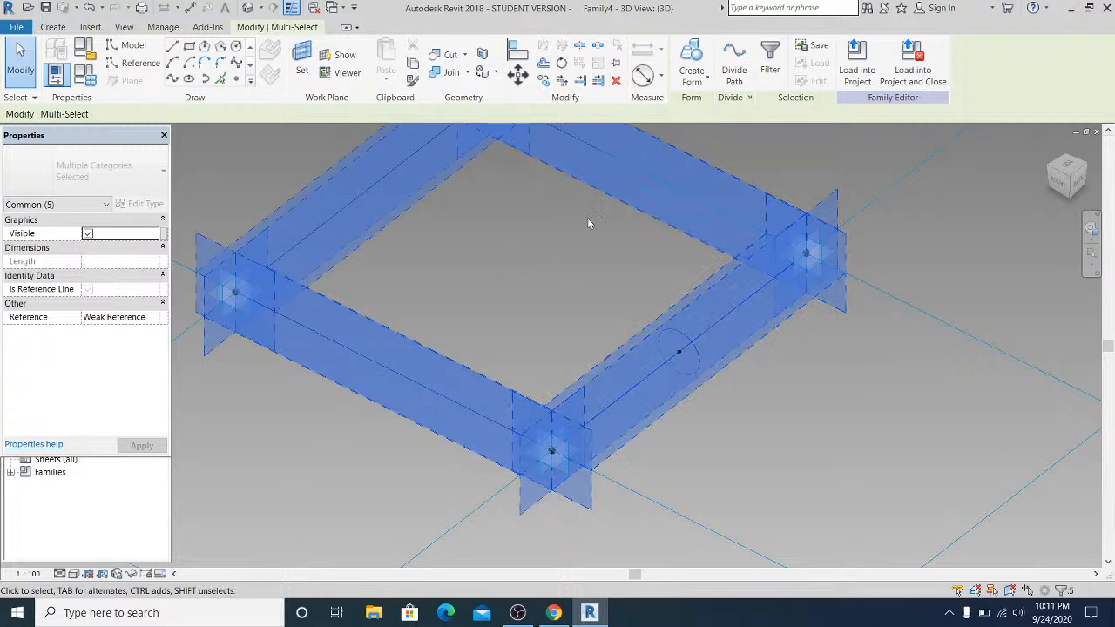
{"action": "left_click", "coordinate": [707, 98]}
{"action": "left_click", "coordinate": [721, 141]}
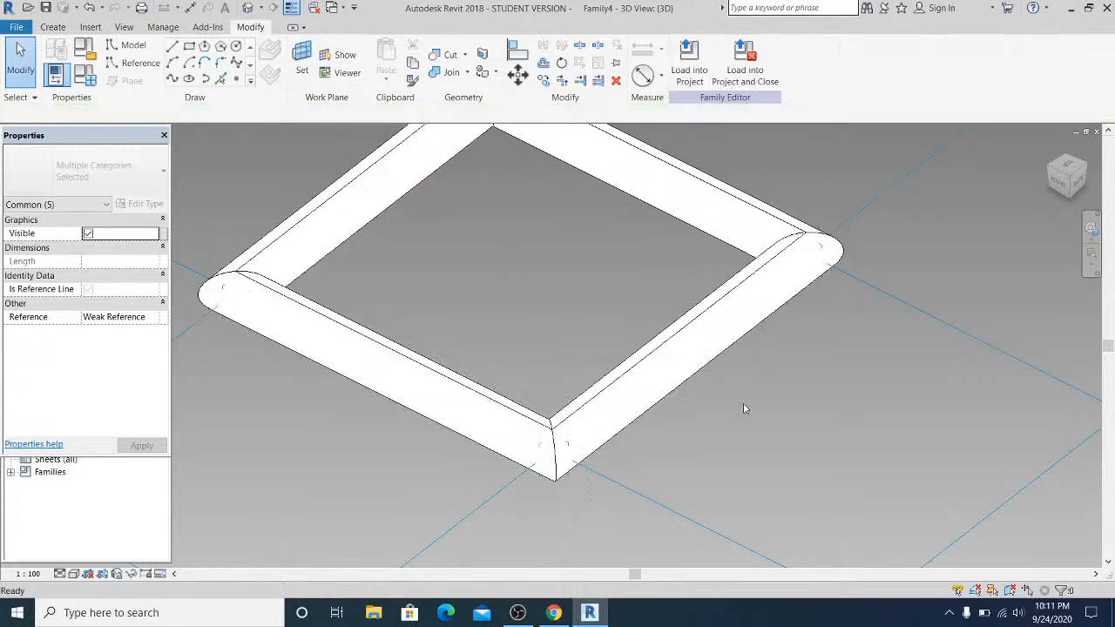
Duplicate the Default material for the tubular frame and name the copy metal1.
{"action": "key", "text": "Tab"}
{"action": "left_click", "coordinate": [645, 364]}
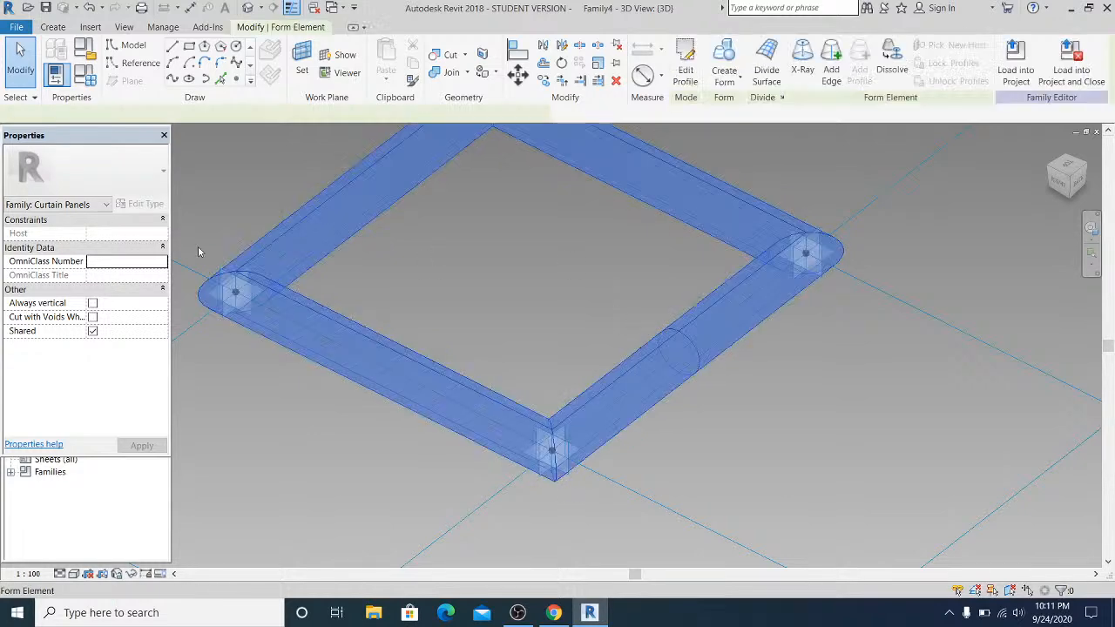
{"action": "left_click", "coordinate": [150, 275]}
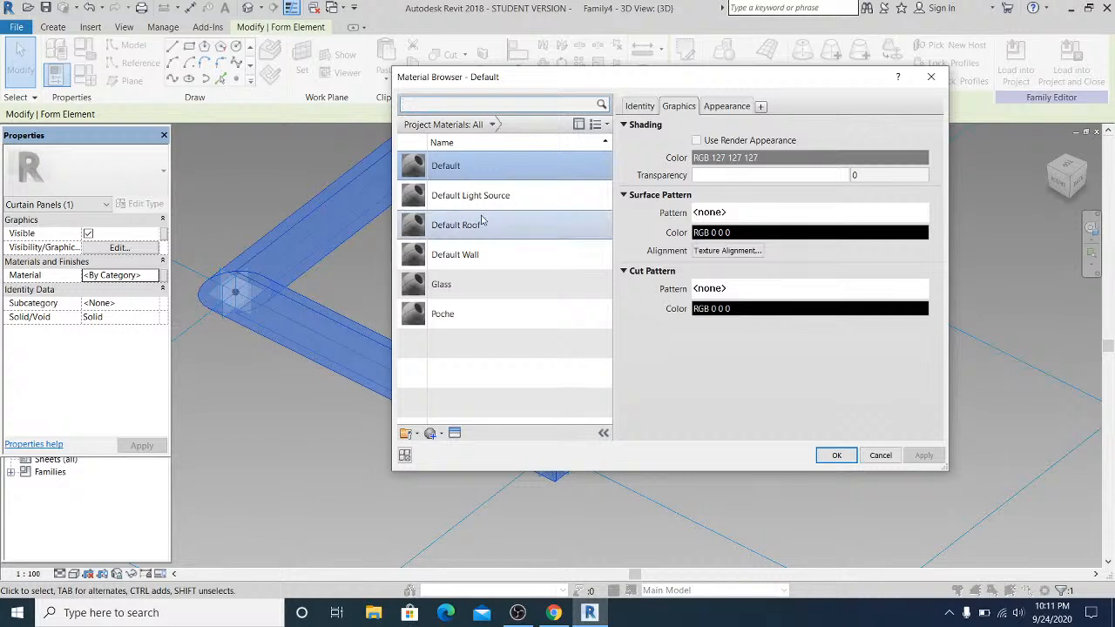
{"action": "right_click", "coordinate": [458, 171]}
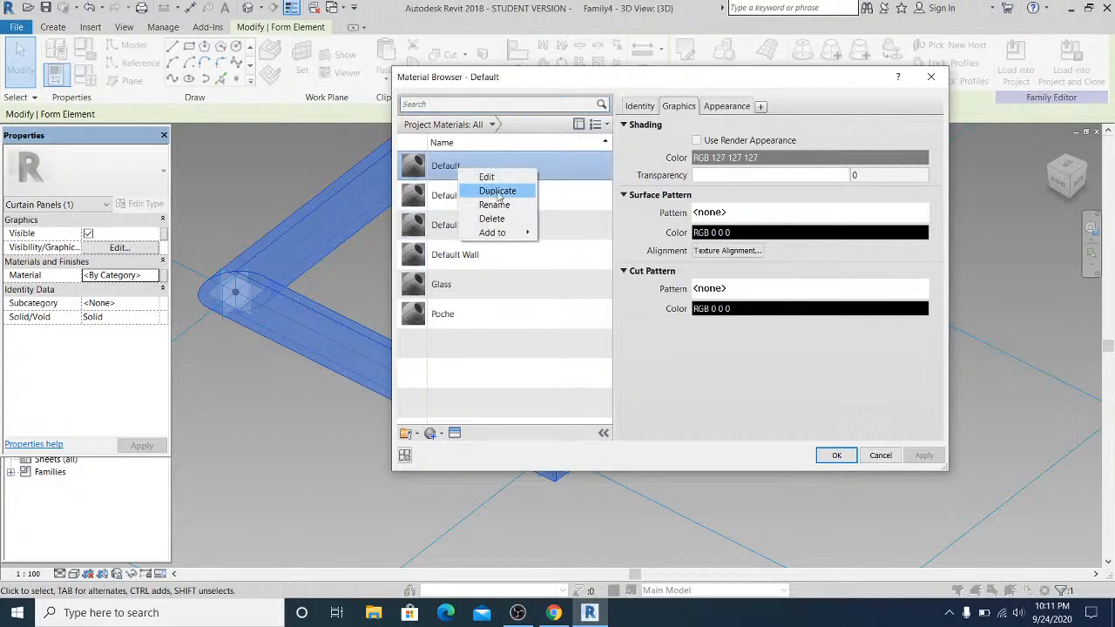
{"action": "left_click", "coordinate": [527, 189]}
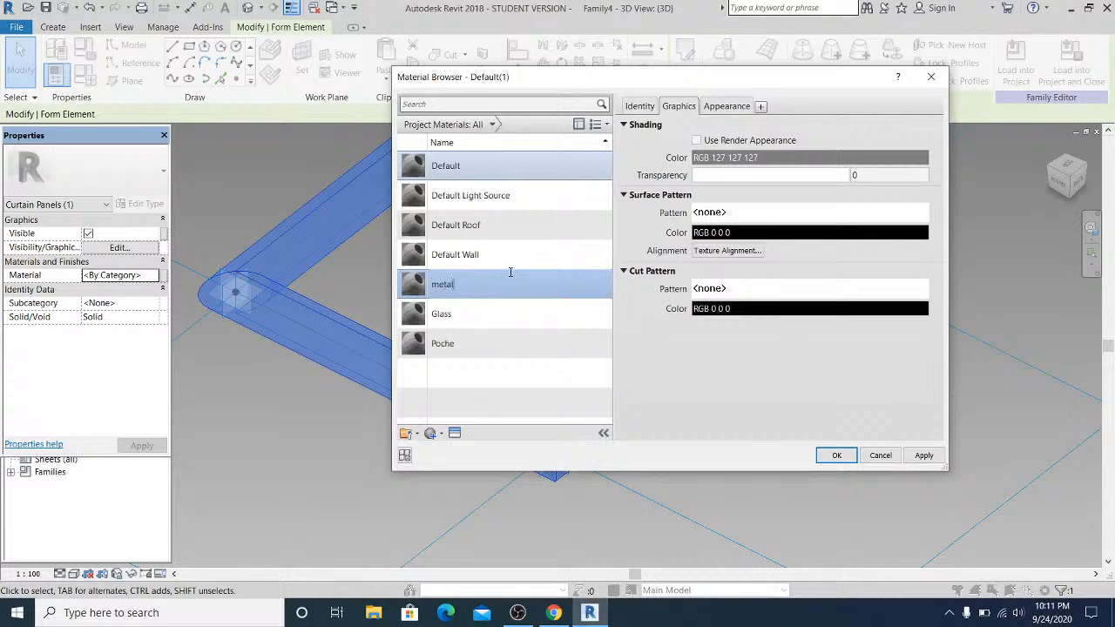
{"action": "type", "text": "metal1"}
Give metal1 the Aluminum - Flat appearance from the Metal library and assign the material to the frame.
{"action": "left_click", "coordinate": [730, 108]}
{"action": "left_click", "coordinate": [454, 432]}
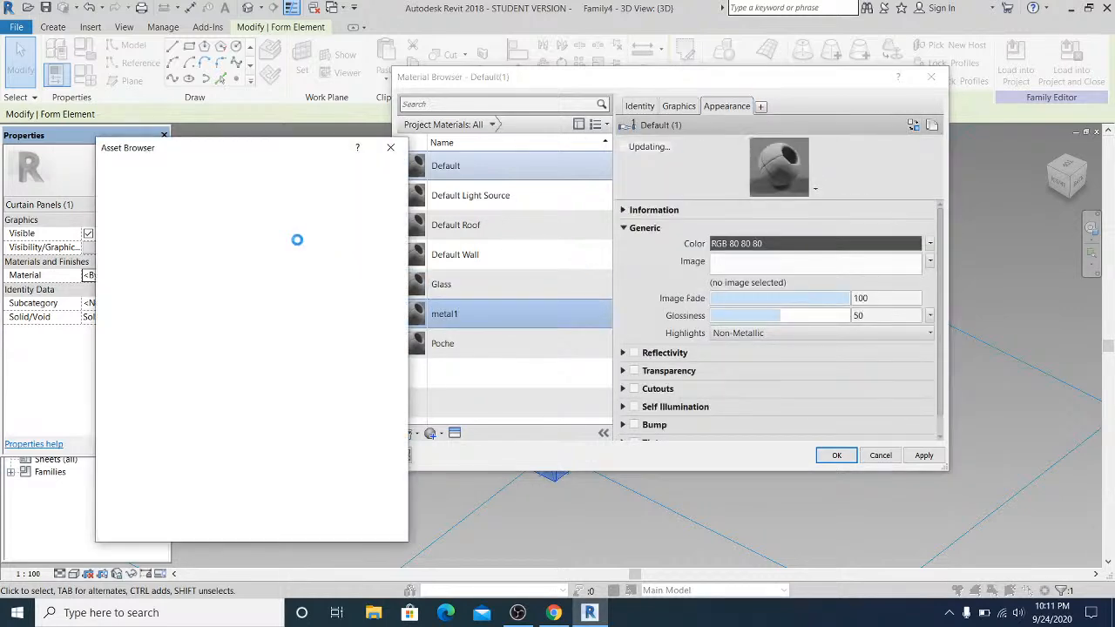
{"action": "left_click", "coordinate": [102, 247]}
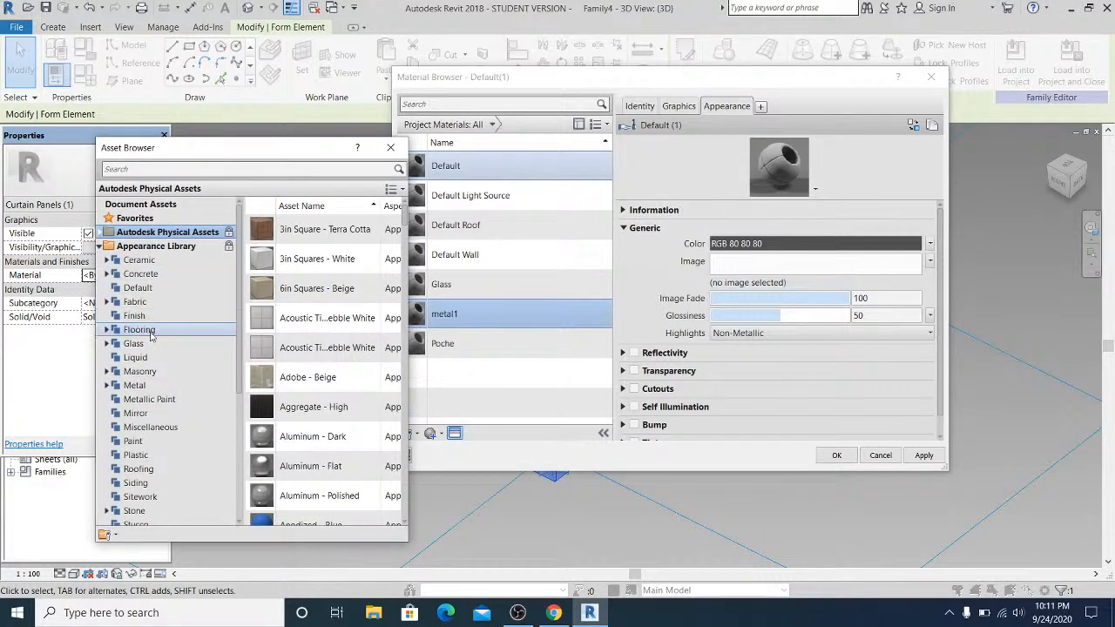
{"action": "left_click", "coordinate": [153, 386]}
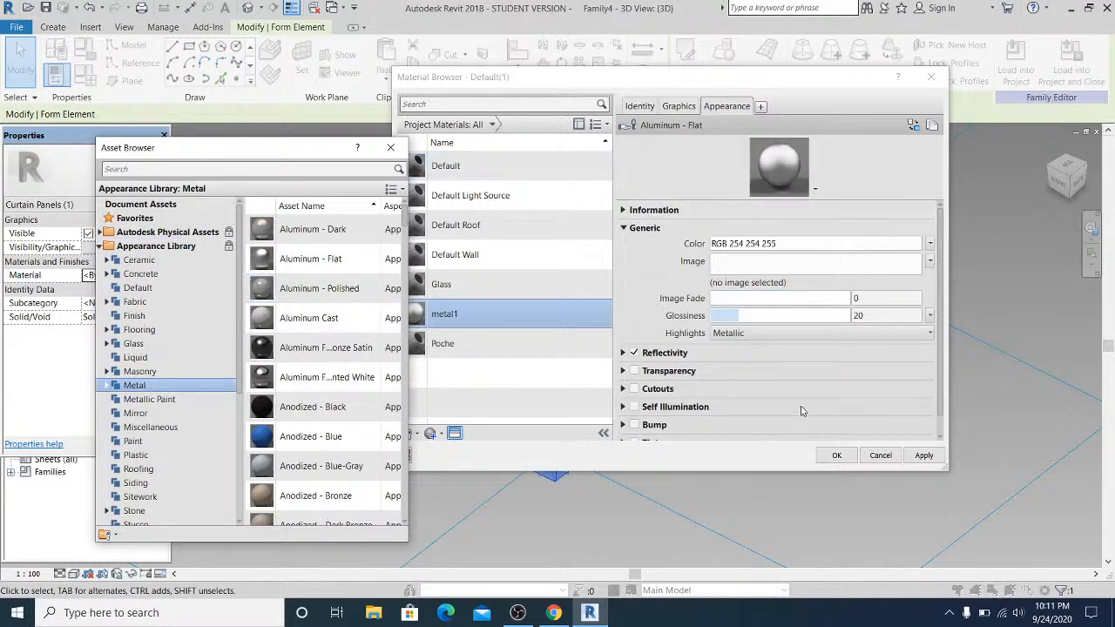
{"action": "left_click", "coordinate": [923, 455]}
{"action": "left_click", "coordinate": [835, 454]}
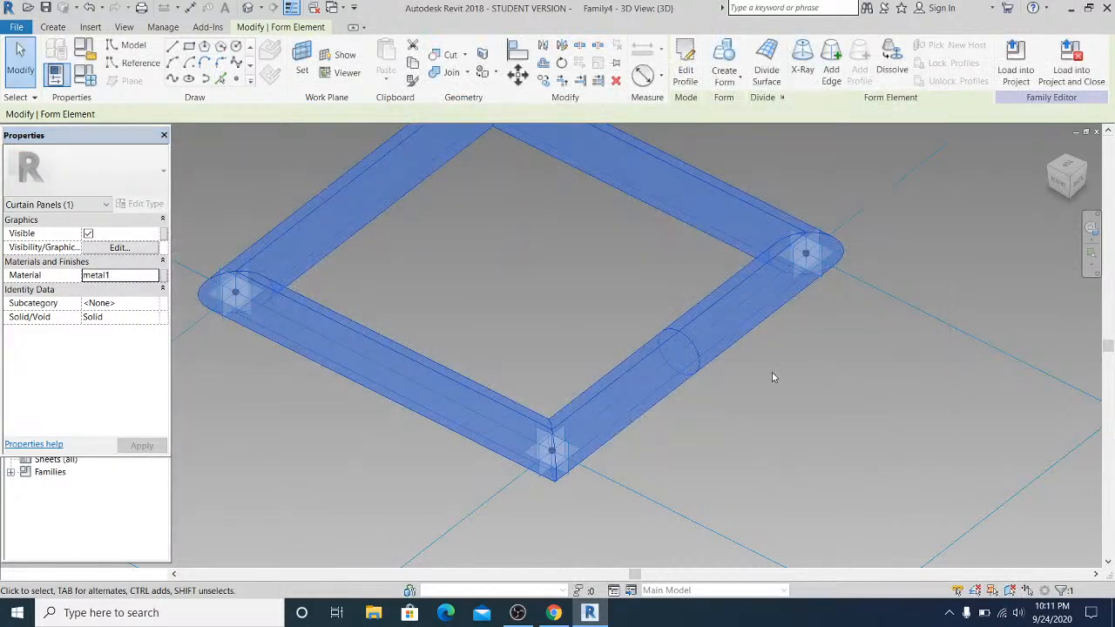
{"action": "left_click", "coordinate": [788, 383]}
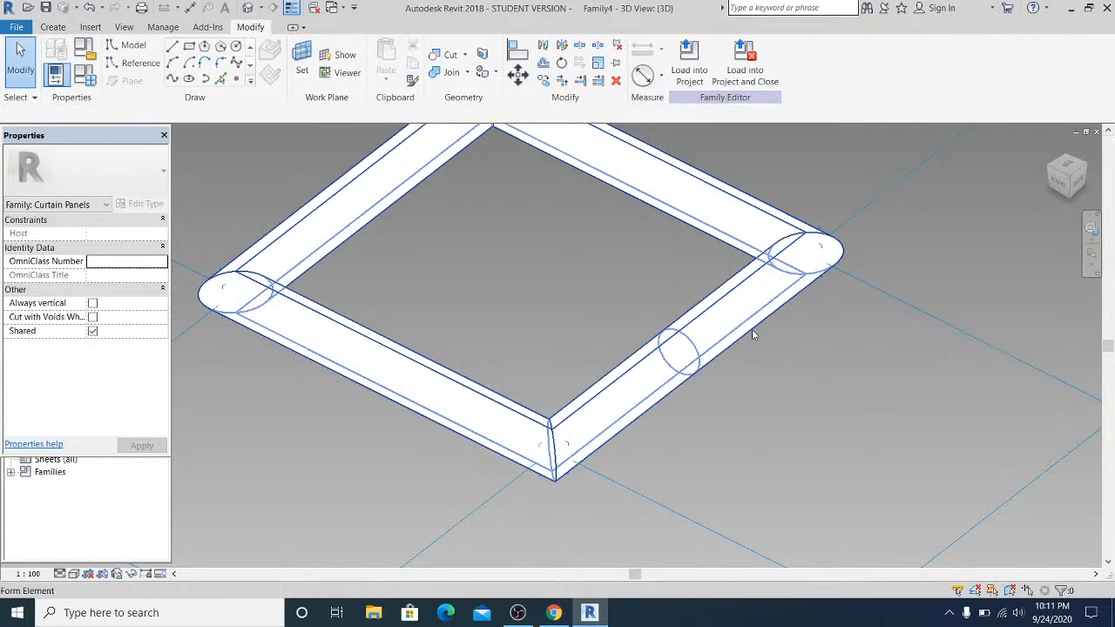
Temporarily hide the tubular frame and create a solid extruded form from the chain of four reference lines.
{"action": "left_click", "coordinate": [133, 574]}
{"action": "left_click", "coordinate": [234, 535]}
{"action": "left_click", "coordinate": [696, 350]}
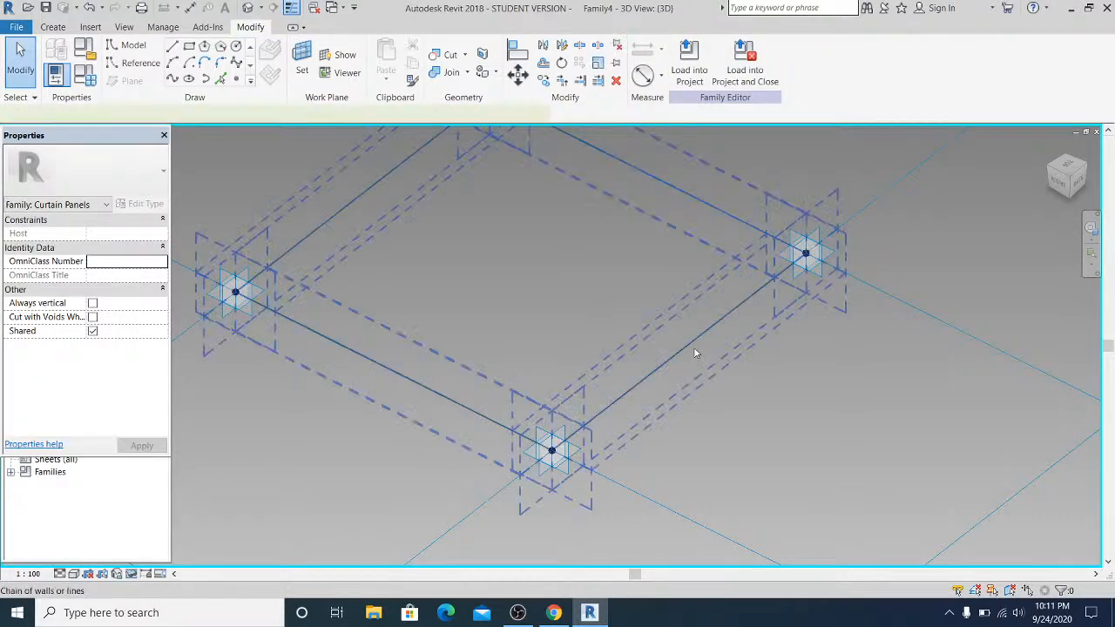
{"action": "left_click", "coordinate": [698, 80]}
{"action": "left_click", "coordinate": [712, 104]}
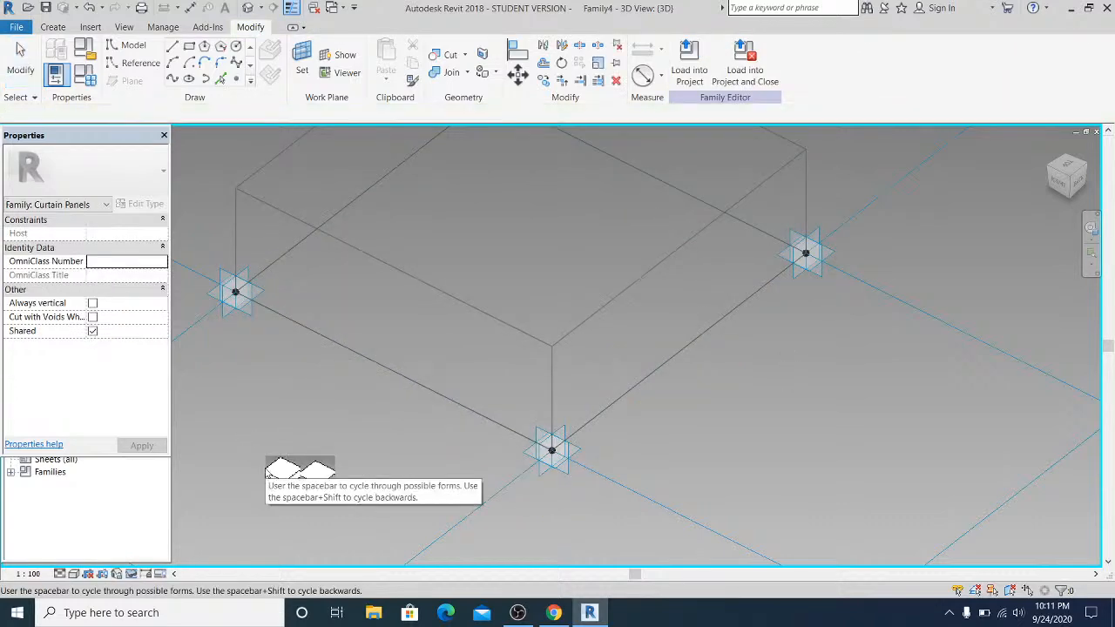
{"action": "left_click", "coordinate": [266, 473]}
Set the extruded panel's thickness to 150 by changing the height of its upper face.
{"action": "scroll", "coordinate": [544, 448], "scroll_direction": "down", "scroll_amount": 3}
{"action": "left_click", "coordinate": [560, 226]}
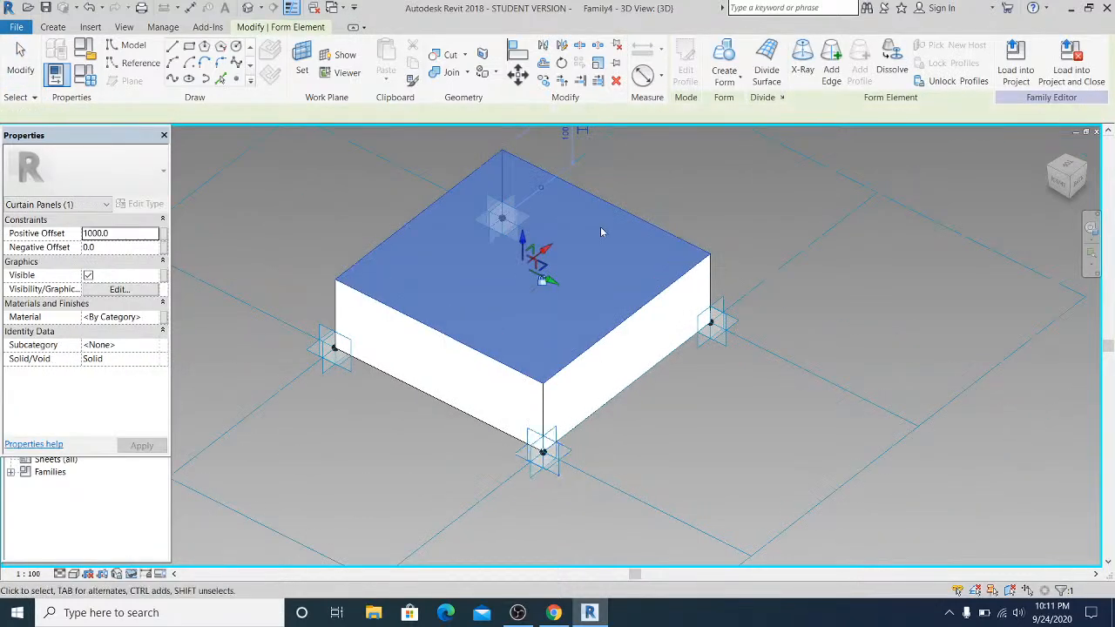
{"action": "middle_click_drag", "start_coordinate": [560, 226], "coordinate": [564, 278]}
{"action": "left_click", "coordinate": [566, 227]}
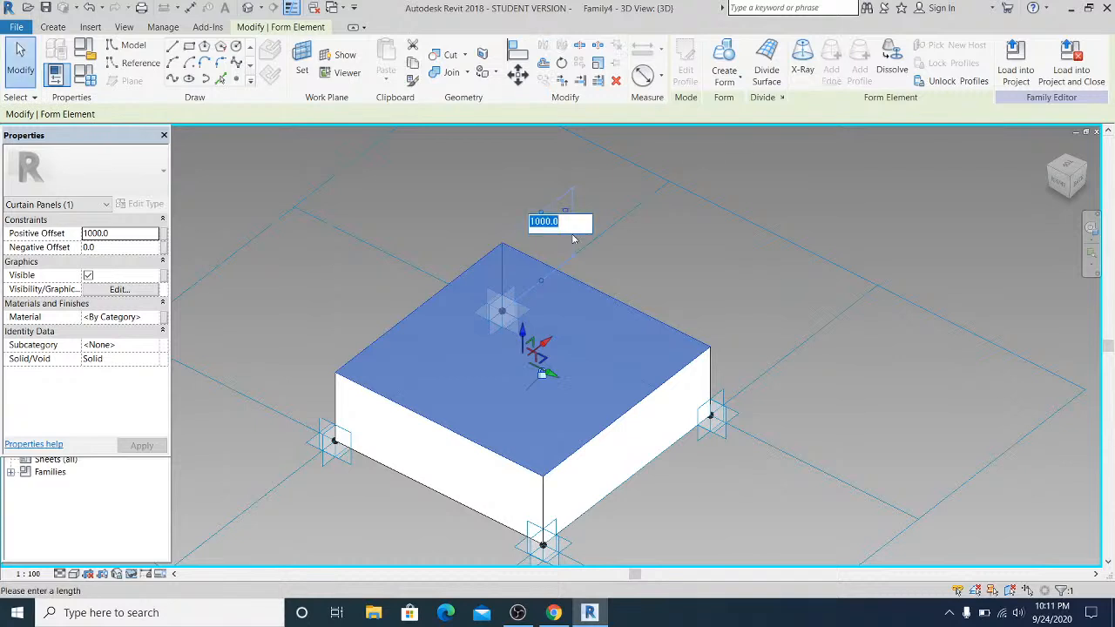
{"action": "type", "text": "150"}
{"action": "key", "text": "Return"}
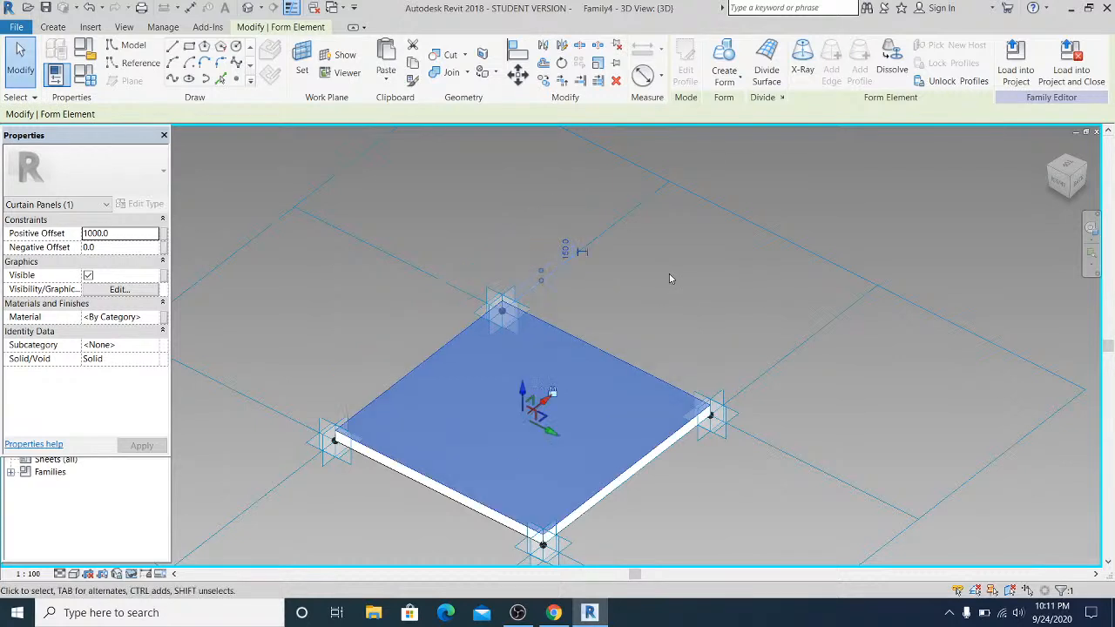
{"action": "left_click", "coordinate": [669, 274]}
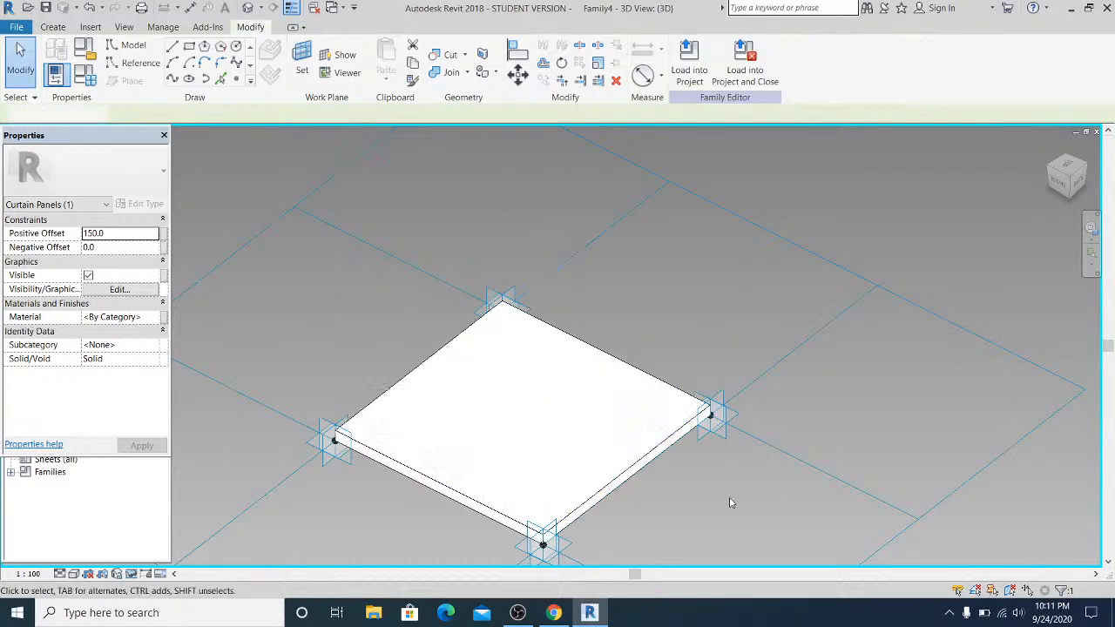
Duplicate the metal1 material for the flat panel and name the copy metal13.
{"action": "left_click", "coordinate": [629, 464]}
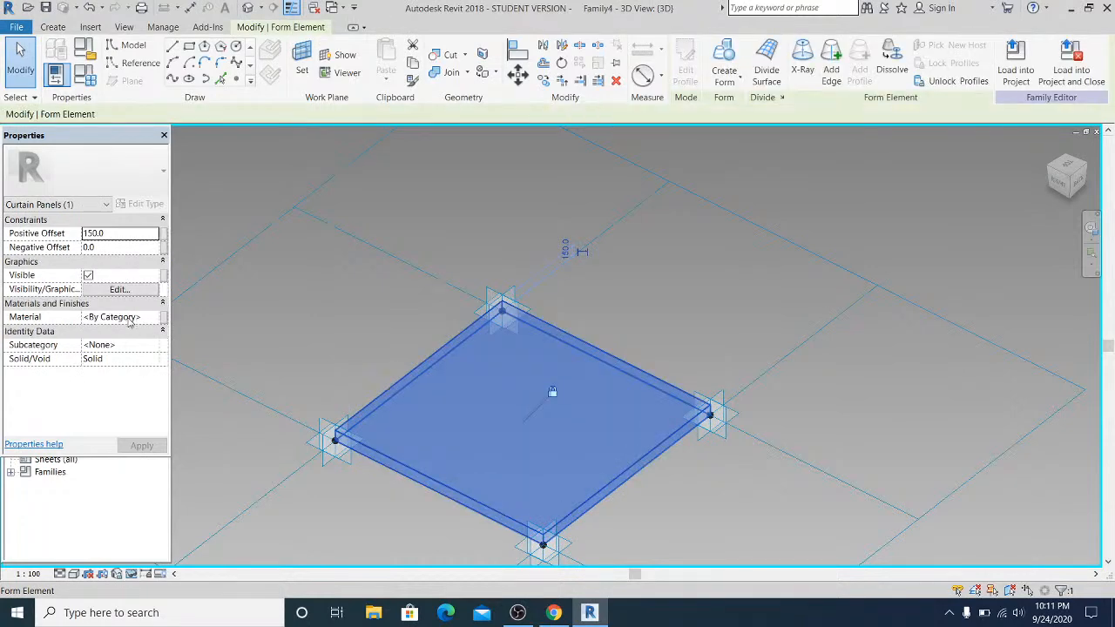
{"action": "left_click", "coordinate": [131, 319]}
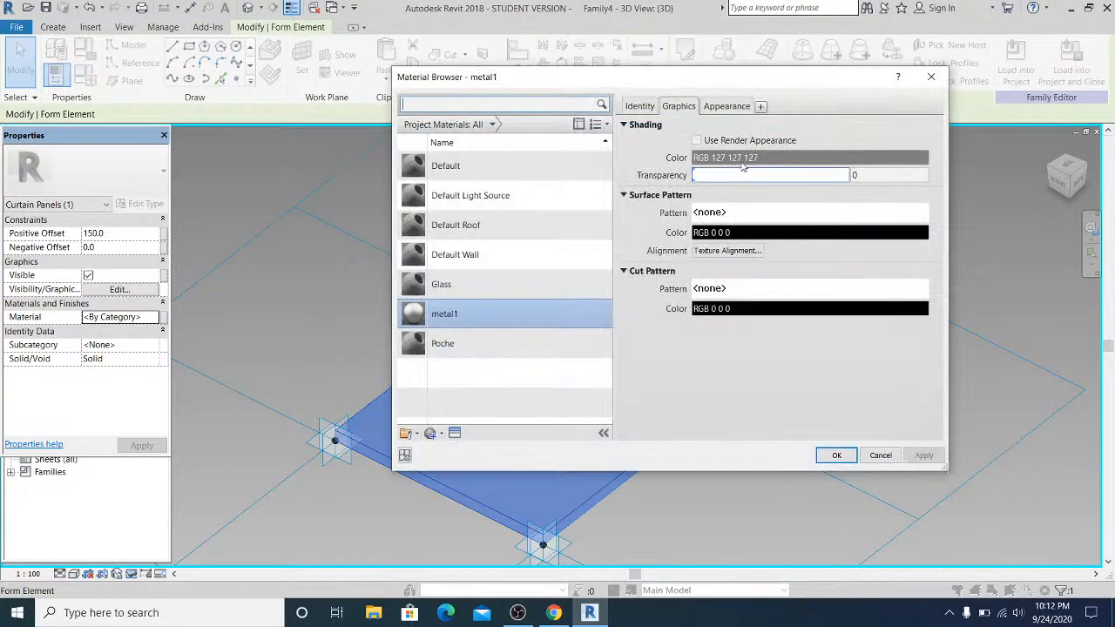
{"action": "right_click", "coordinate": [452, 326]}
{"action": "left_click", "coordinate": [481, 347]}
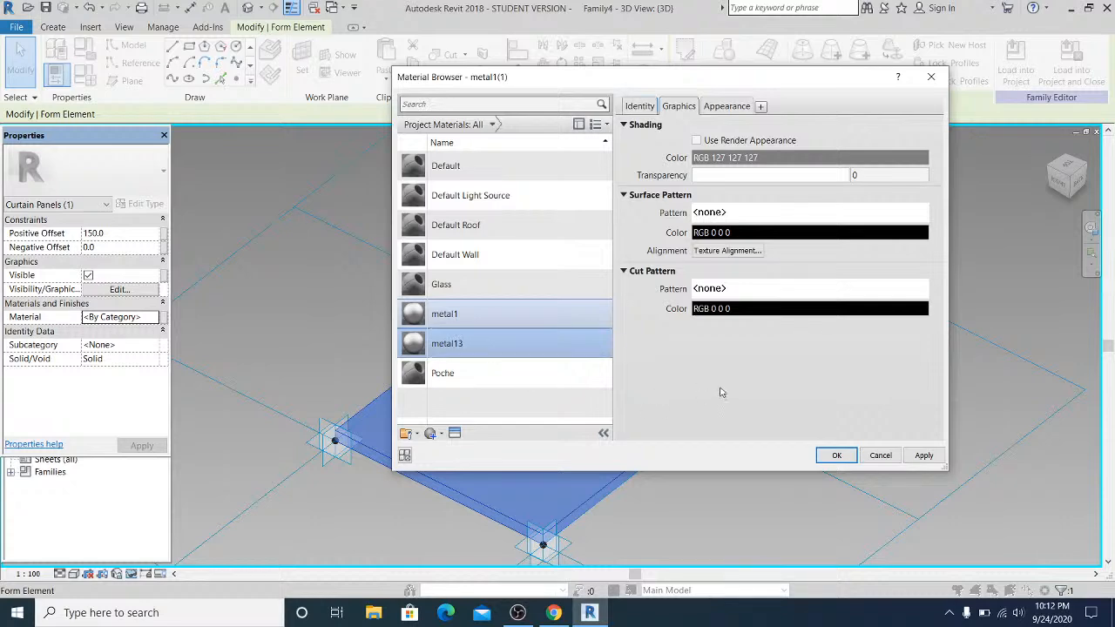
Give metal13 the Checker Plate - 45deg appearance from the Metal library and assign the material to the panel.
{"action": "left_click", "coordinate": [726, 105]}
{"action": "left_click", "coordinate": [913, 124]}
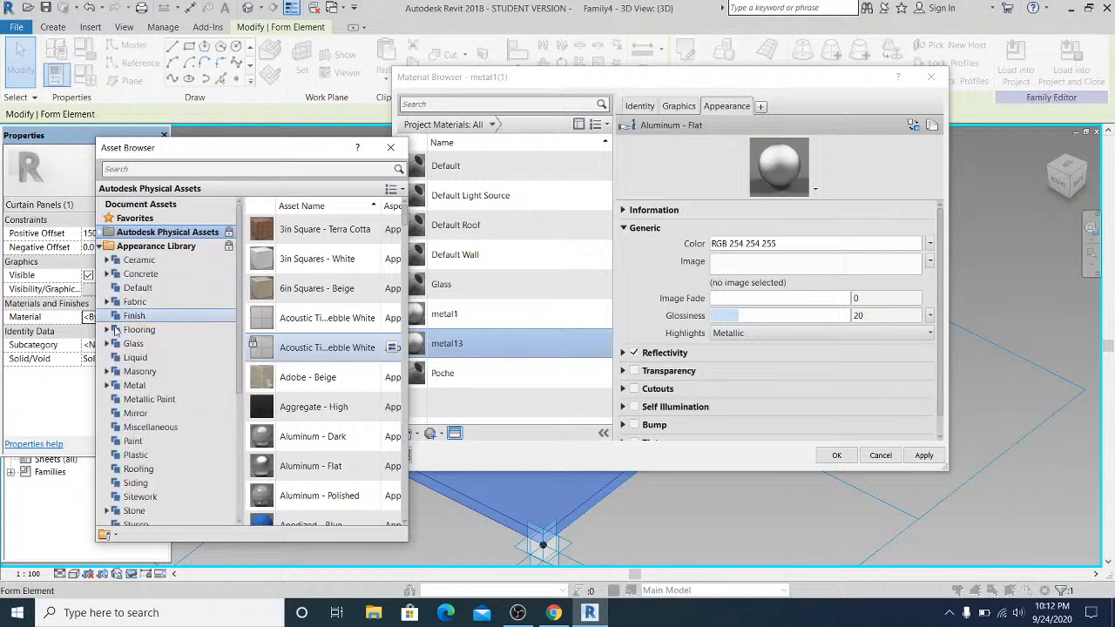
{"action": "left_click", "coordinate": [158, 399]}
{"action": "double_click", "coordinate": [137, 389]}
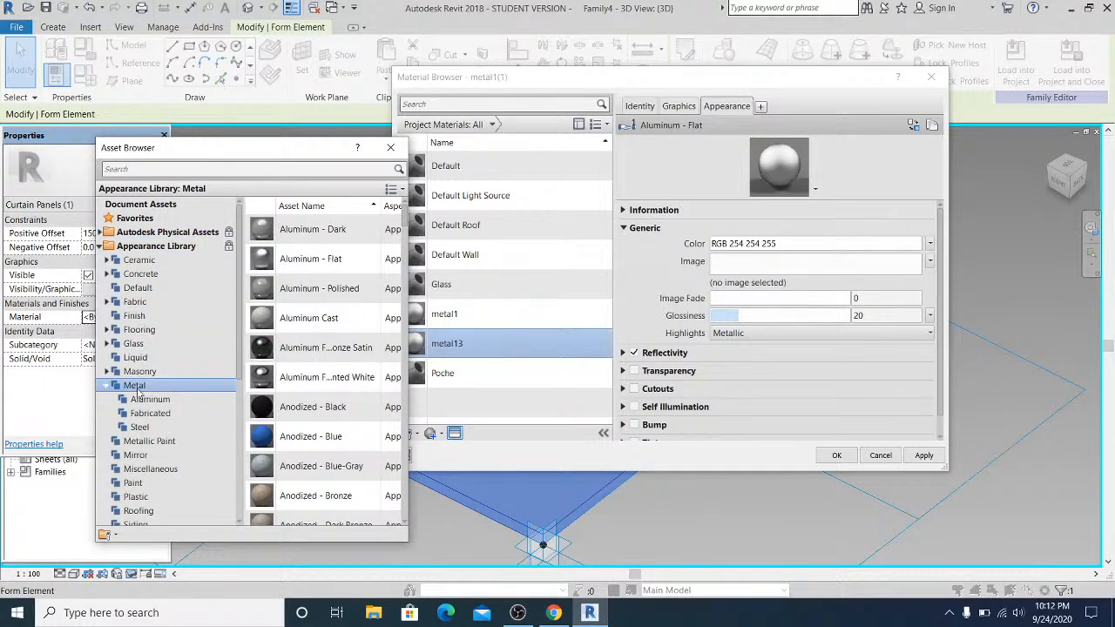
{"action": "scroll", "coordinate": [324, 454], "scroll_direction": "down", "scroll_amount": 10}
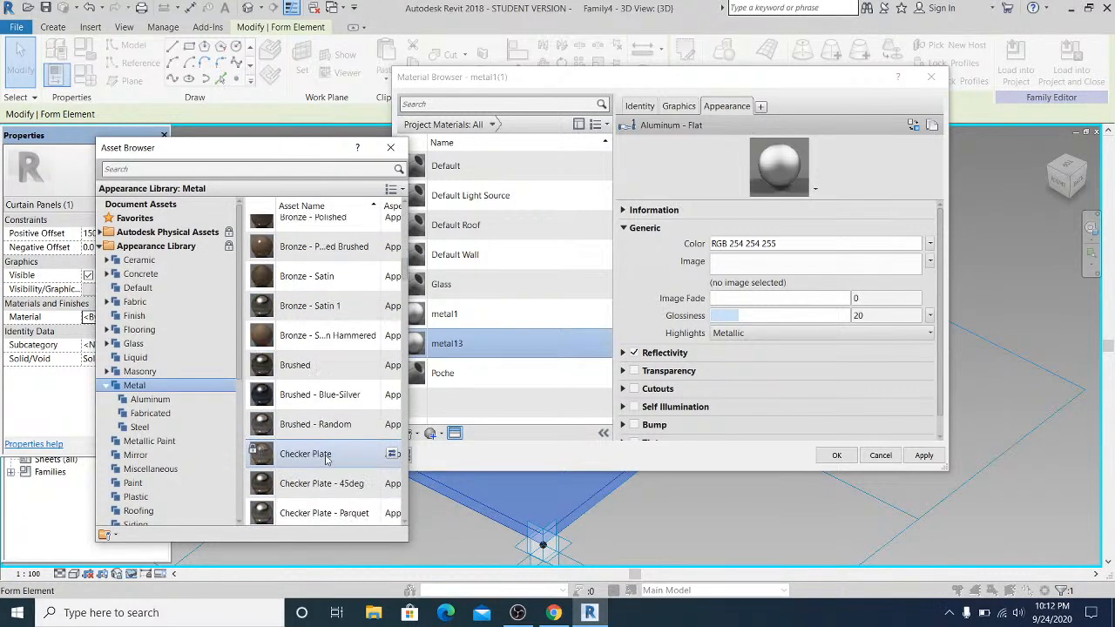
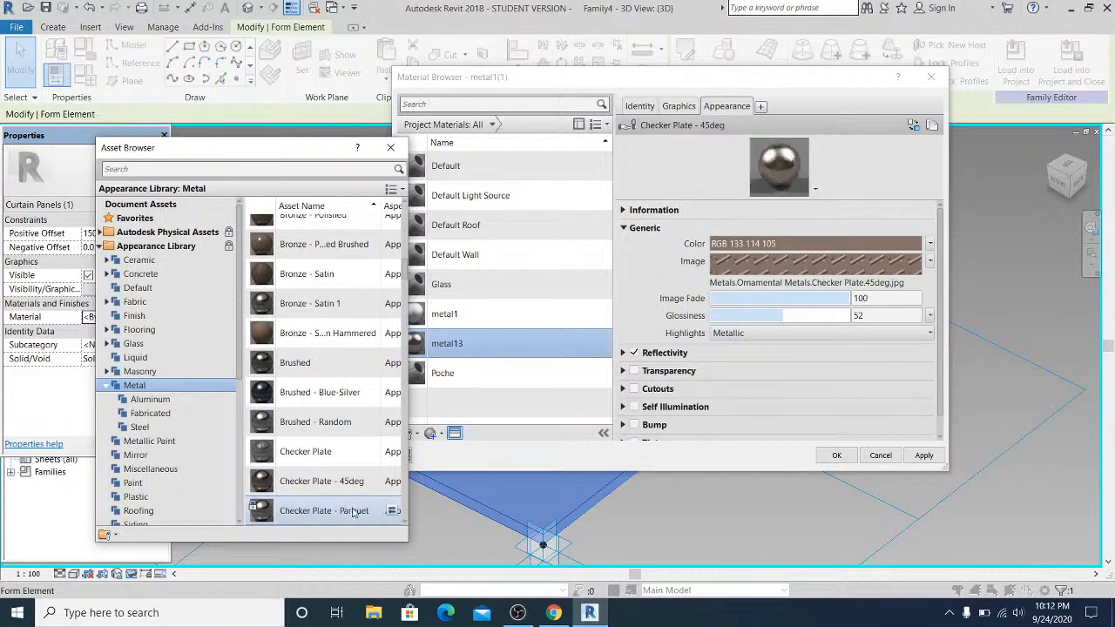
{"action": "left_click", "coordinate": [888, 466]}
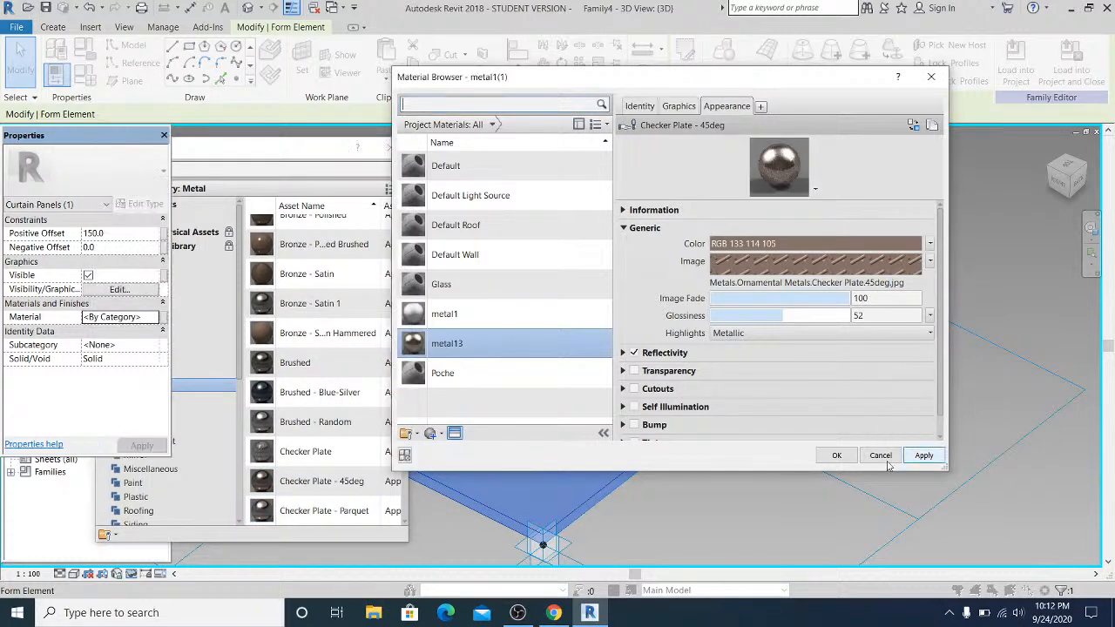
{"action": "left_click", "coordinate": [836, 456]}
{"action": "left_click", "coordinate": [566, 250]}
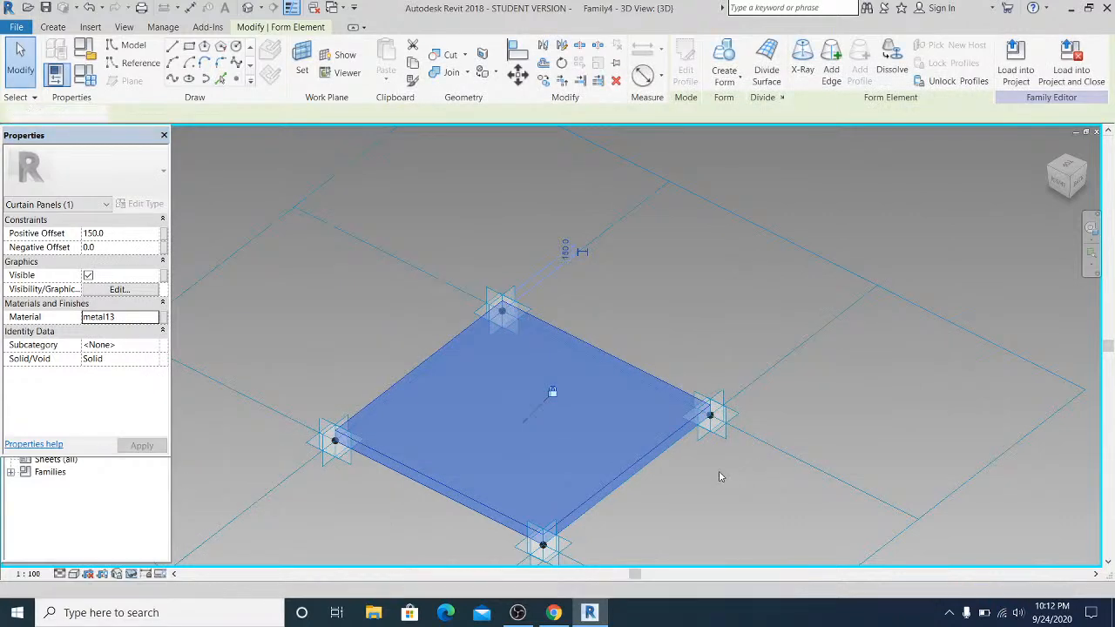
Bring the hidden tubular frame back into view and switch the view to a visual style that shows the materials.
{"action": "scroll", "coordinate": [614, 495], "scroll_direction": "up", "scroll_amount": 2}
{"action": "left_click", "coordinate": [132, 573]}
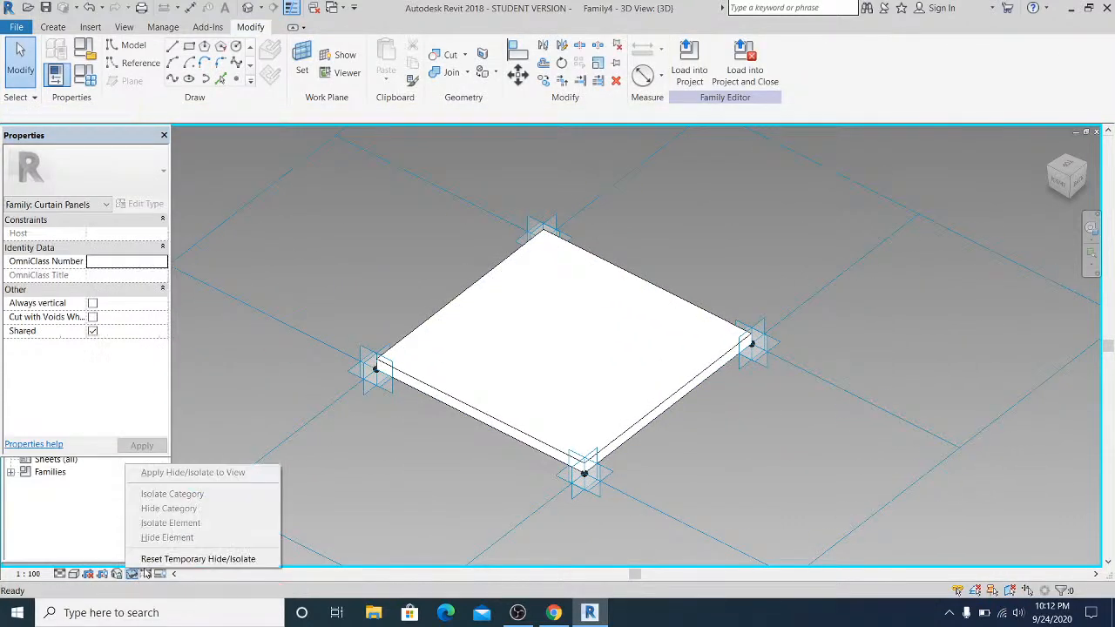
{"action": "left_click", "coordinate": [175, 559]}
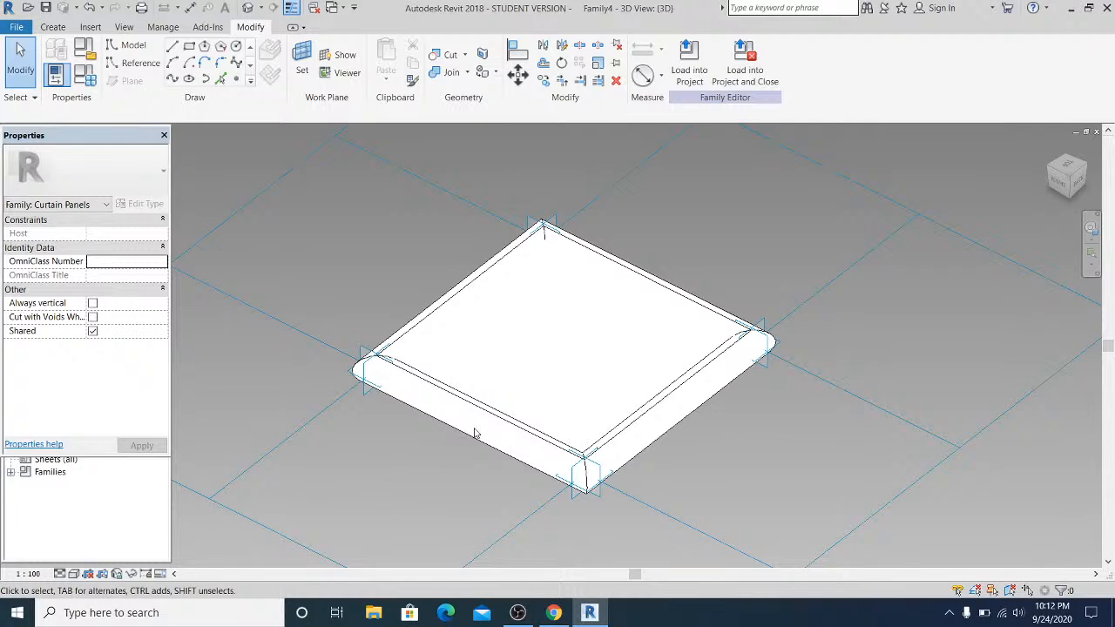
{"action": "left_click", "coordinate": [73, 573]}
{"action": "left_click", "coordinate": [104, 548]}
{"action": "middle_click_drag", "start_coordinate": [660, 481], "coordinate": [717, 393], "text": "shift"}
{"action": "scroll", "coordinate": [737, 398], "scroll_direction": "up", "scroll_amount": 1}
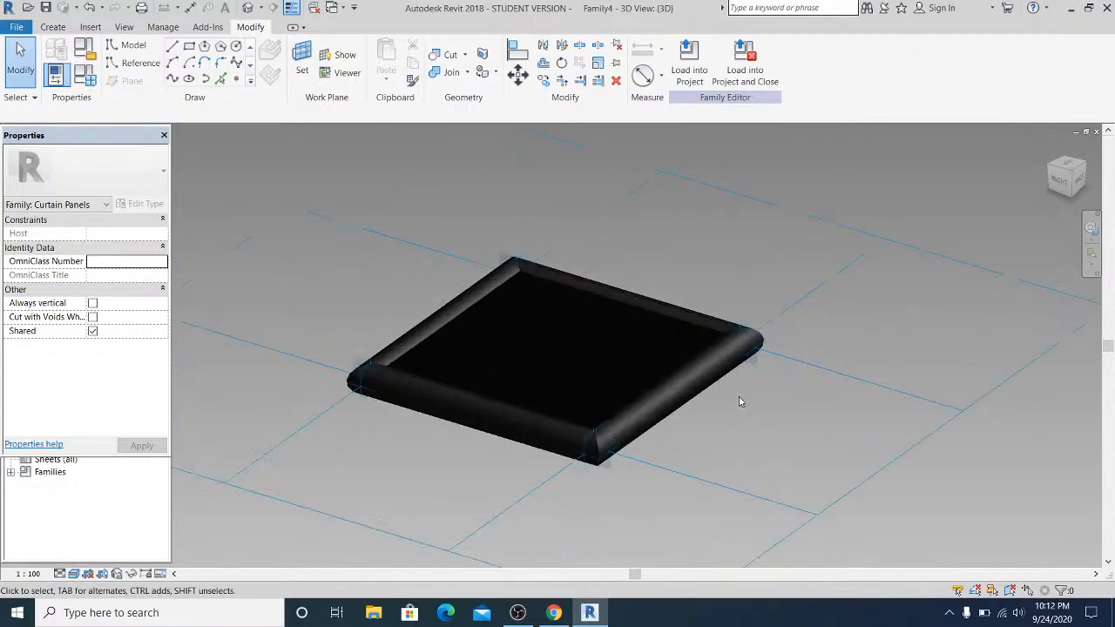
Load the panel family into Project3 only and show that project's mass in the 3D view.
{"action": "left_click", "coordinate": [681, 74]}
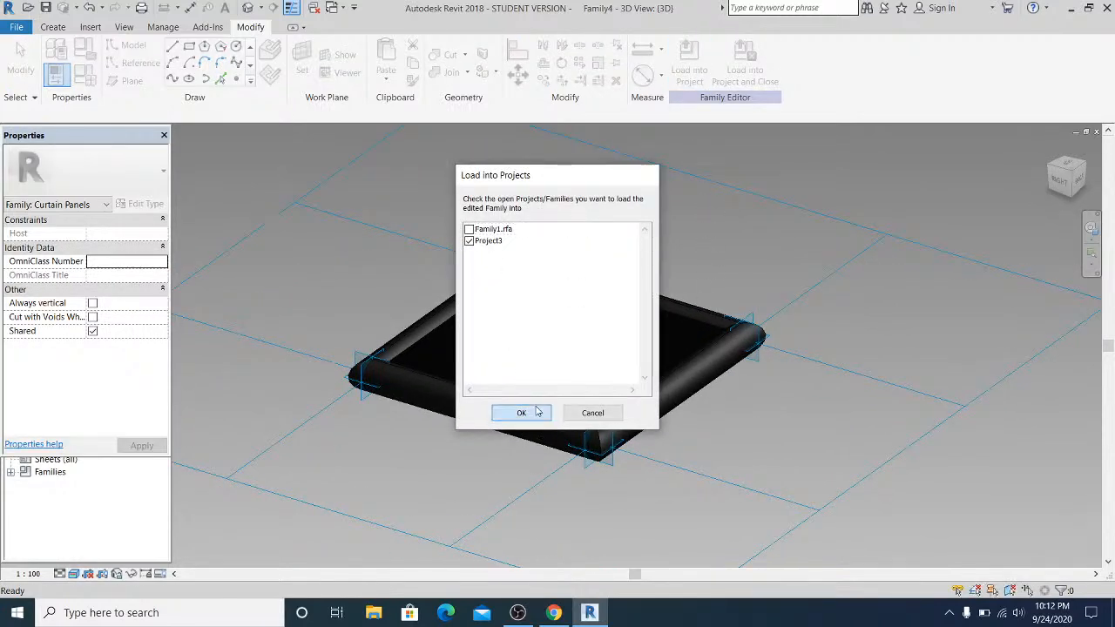
{"action": "left_click", "coordinate": [521, 413]}
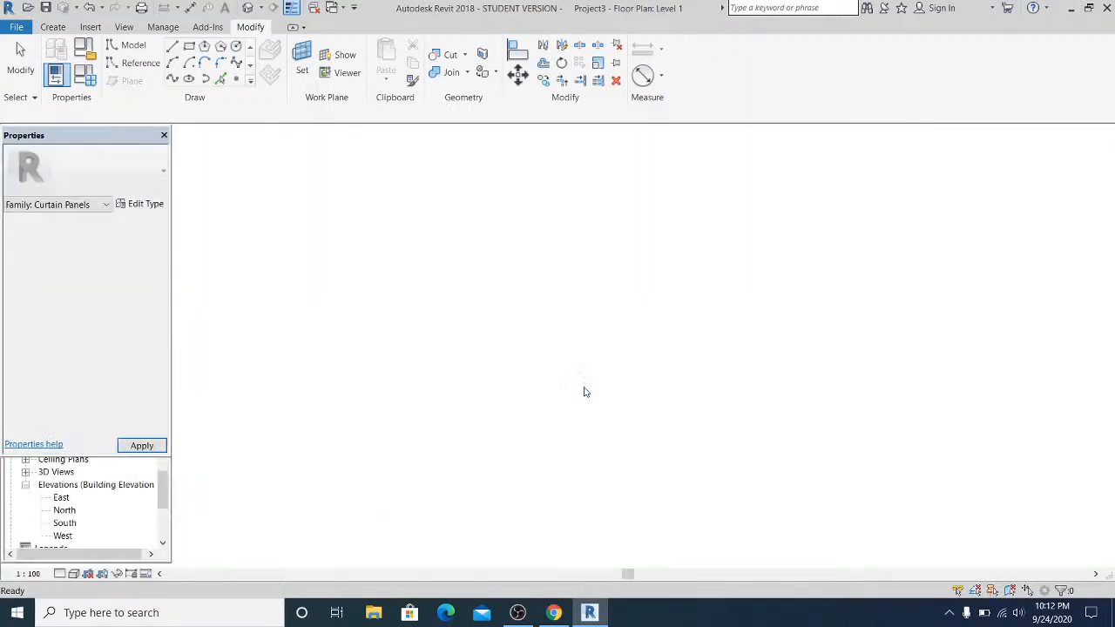
{"action": "left_click", "coordinate": [248, 8]}
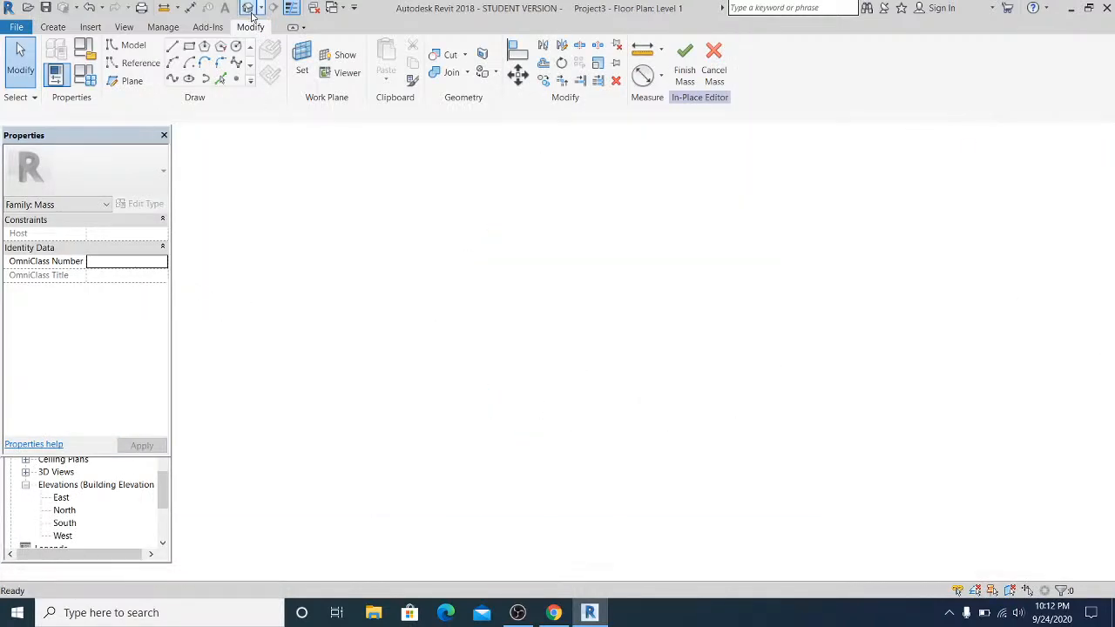
{"action": "scroll", "coordinate": [503, 285], "scroll_direction": "up", "scroll_amount": 2}
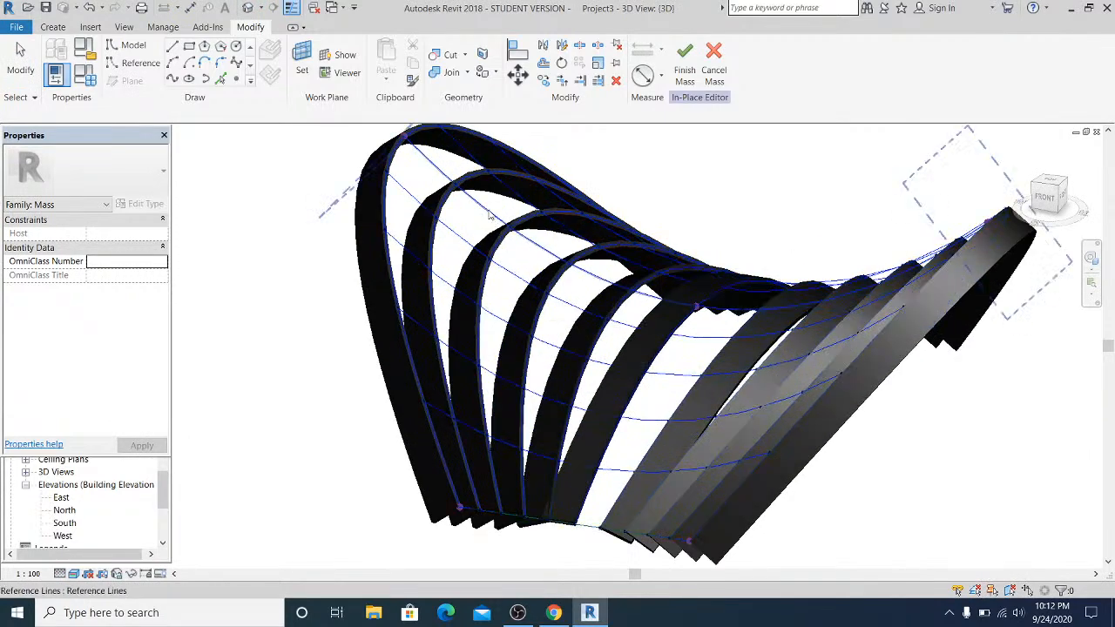
{"action": "left_click", "coordinate": [489, 216]}
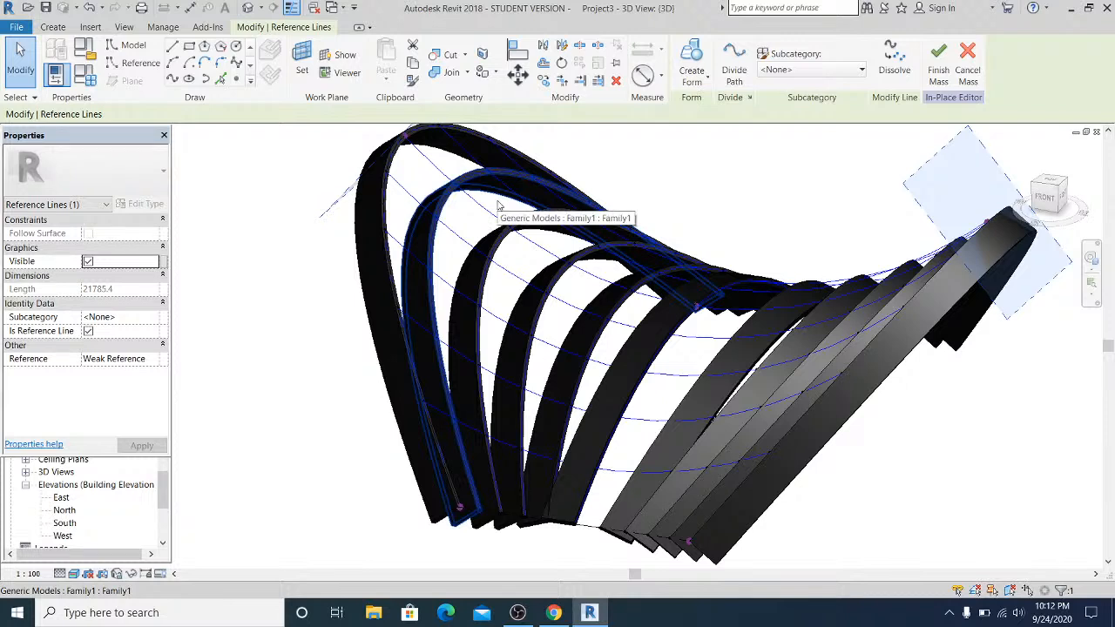
{"action": "double_click", "coordinate": [496, 209]}
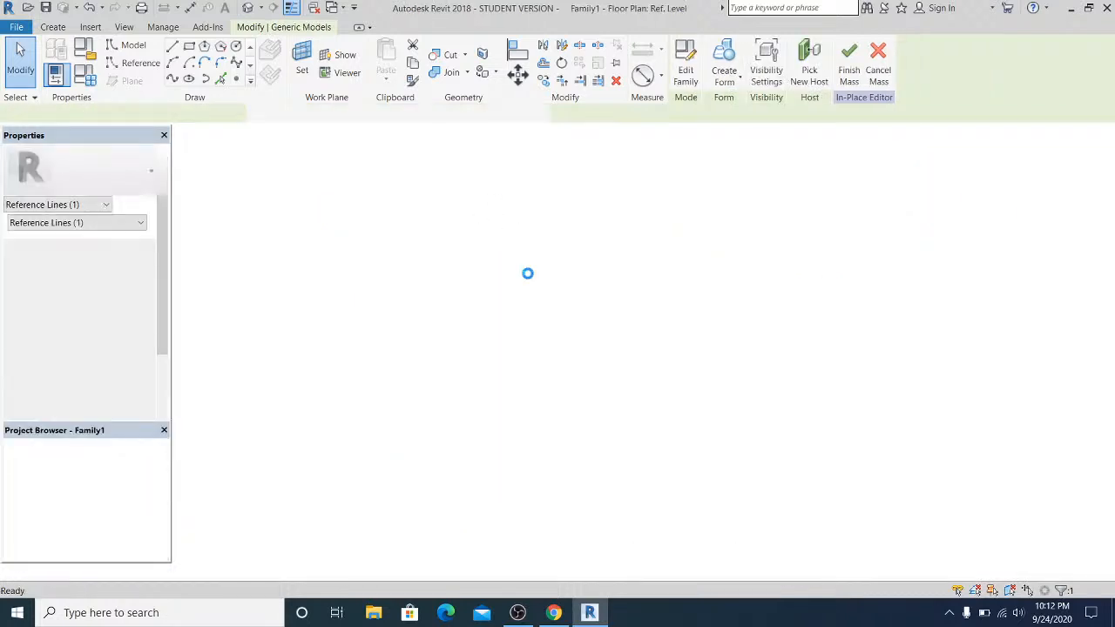
{"action": "left_click", "coordinate": [248, 8]}
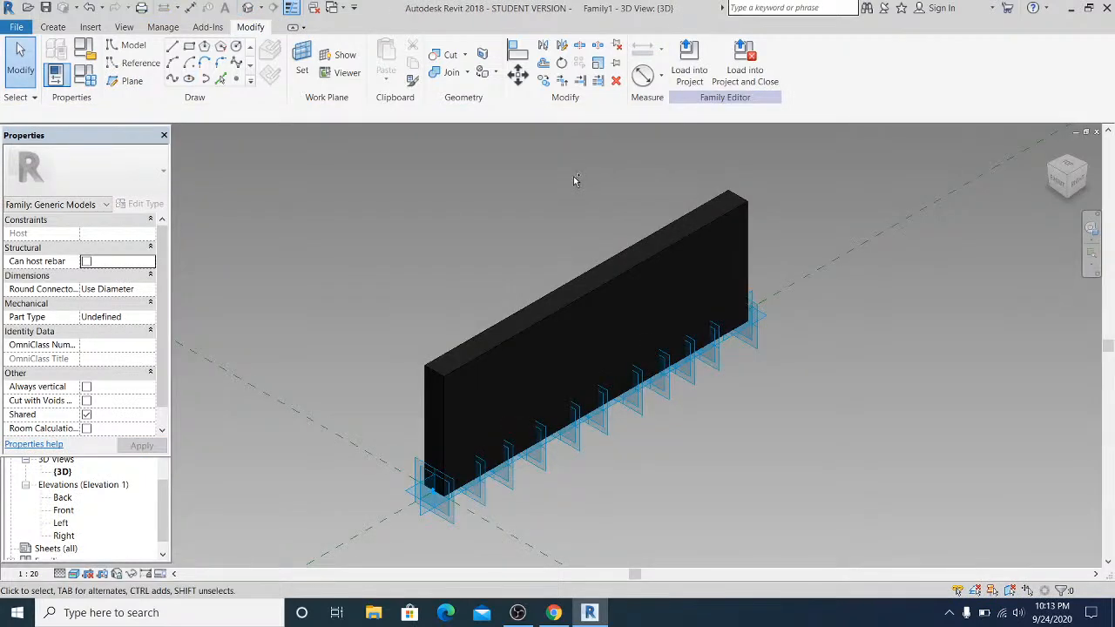
{"action": "key", "text": "ctrl+Tab"}
{"action": "key", "text": "ctrl+Tab"}
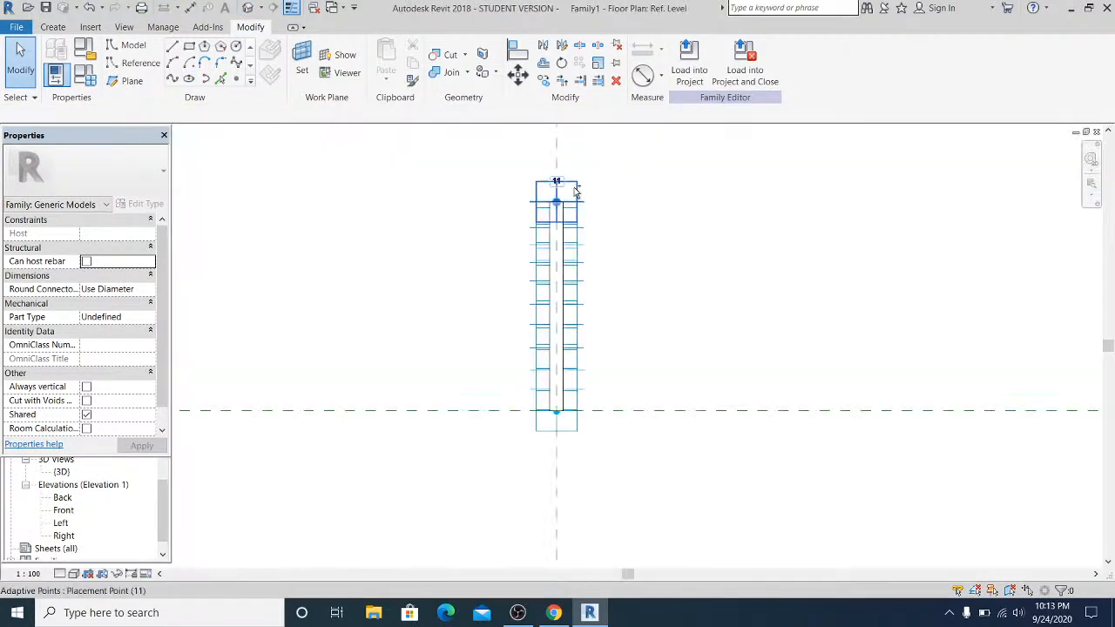
{"action": "double_click", "coordinate": [571, 229]}
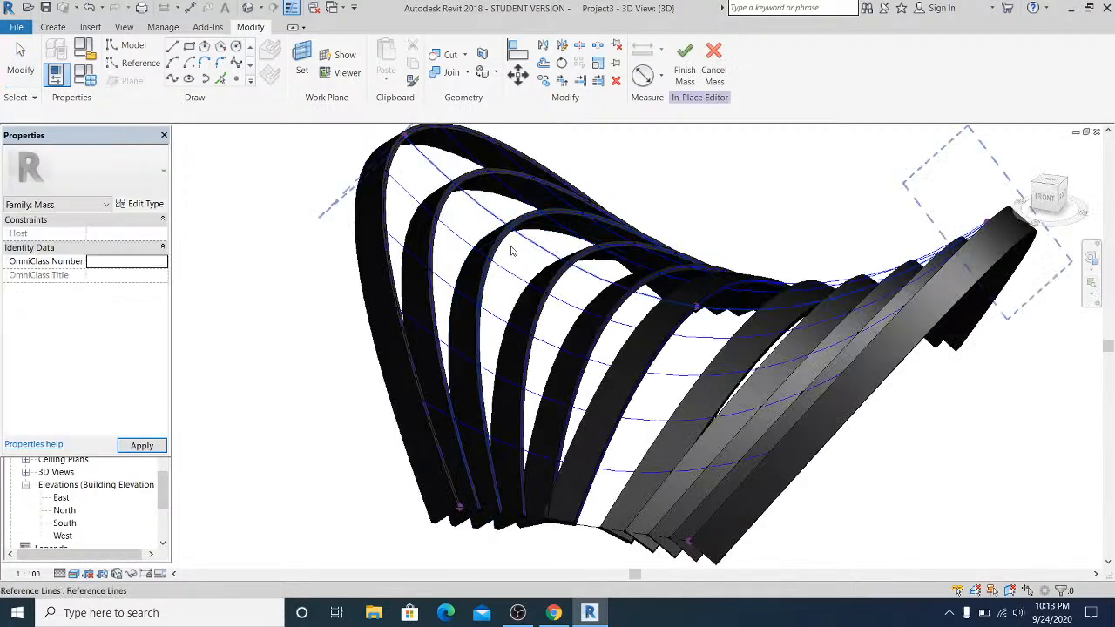
Select the canopy's divided surface and apply the Rectangle pattern to it.
{"action": "left_click", "coordinate": [522, 281]}
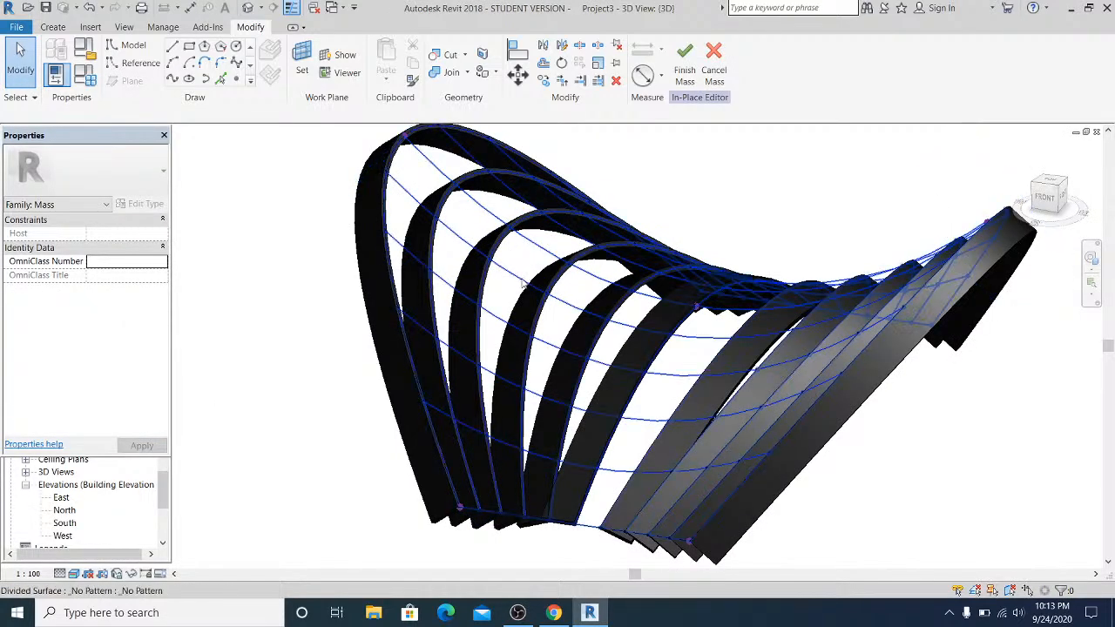
{"action": "left_click", "coordinate": [522, 281]}
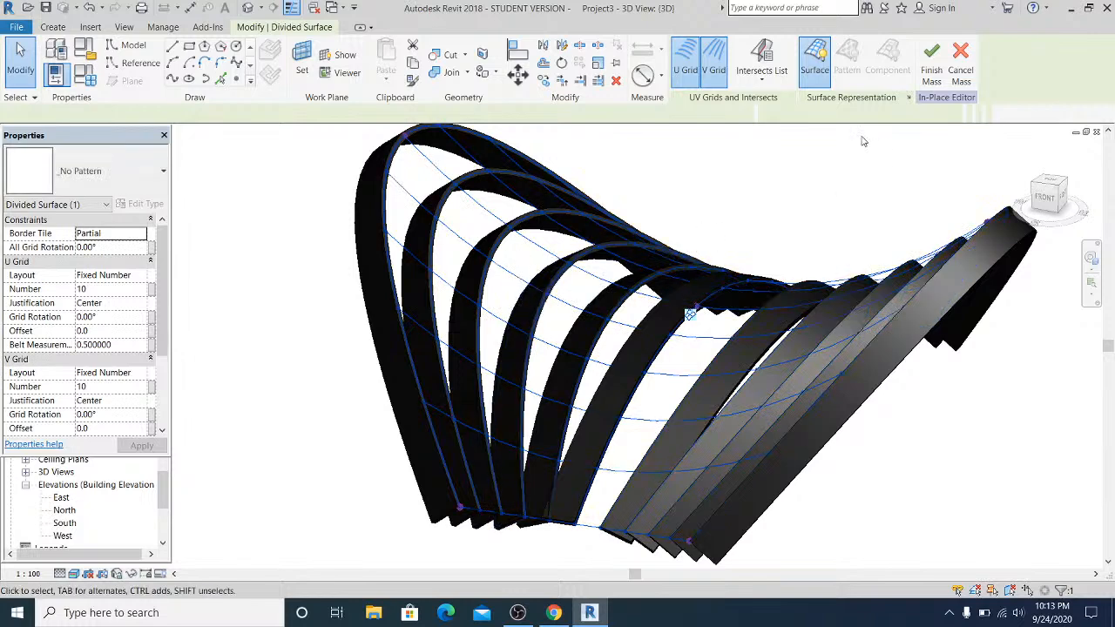
{"action": "left_click", "coordinate": [154, 180]}
{"action": "left_click", "coordinate": [222, 228]}
{"action": "left_click", "coordinate": [222, 228]}
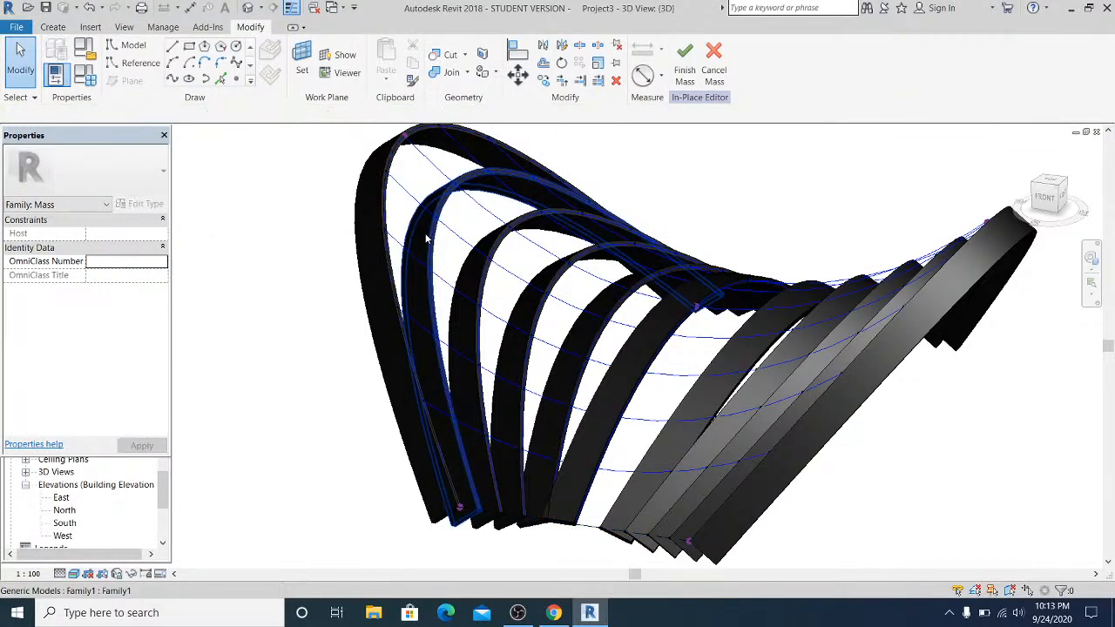
{"action": "left_click", "coordinate": [426, 239]}
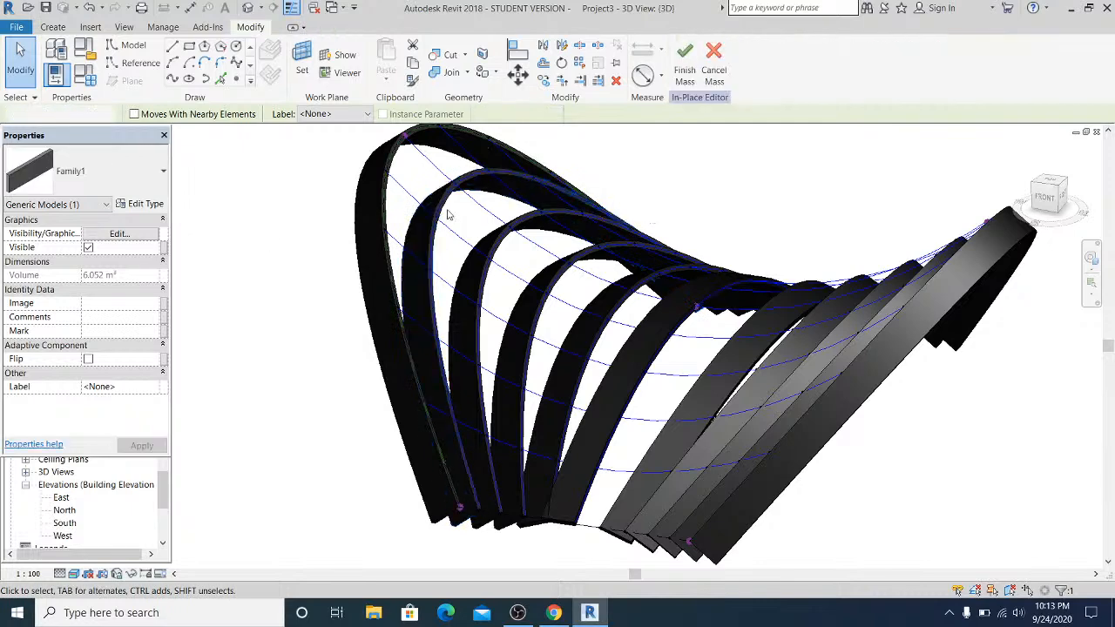
{"action": "left_click", "coordinate": [403, 188]}
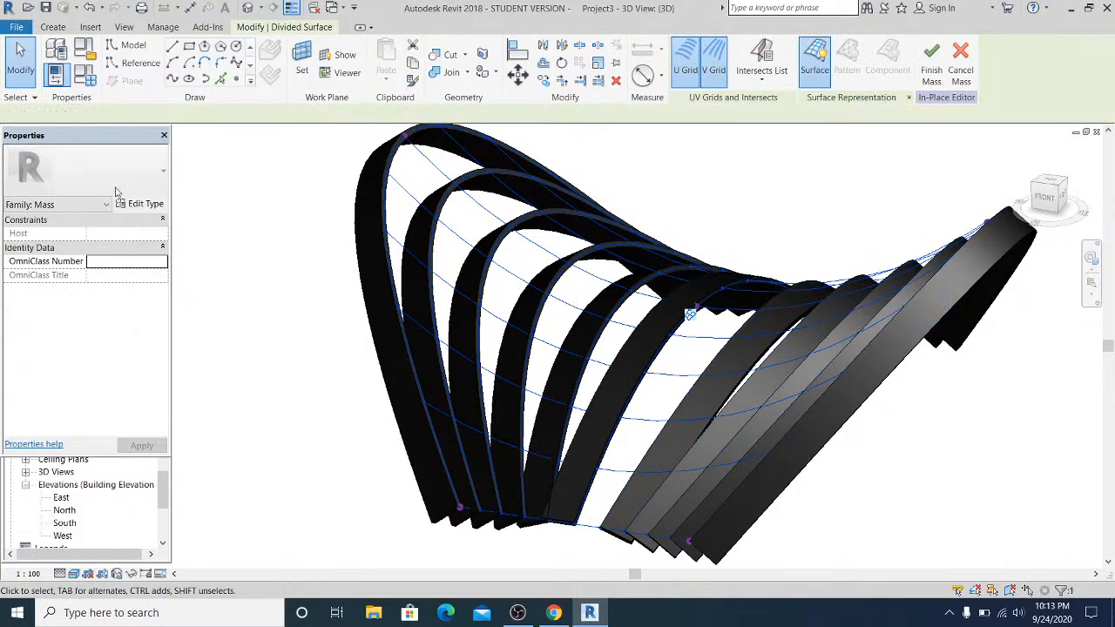
{"action": "left_click", "coordinate": [158, 176]}
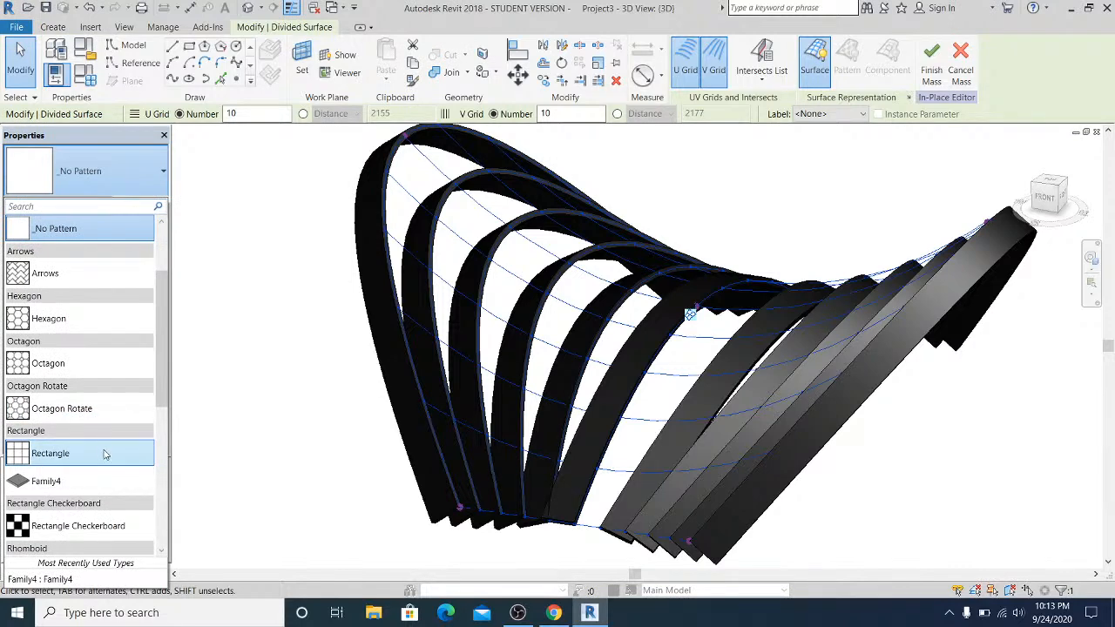
{"action": "mouse_move", "coordinate": [104, 454]}
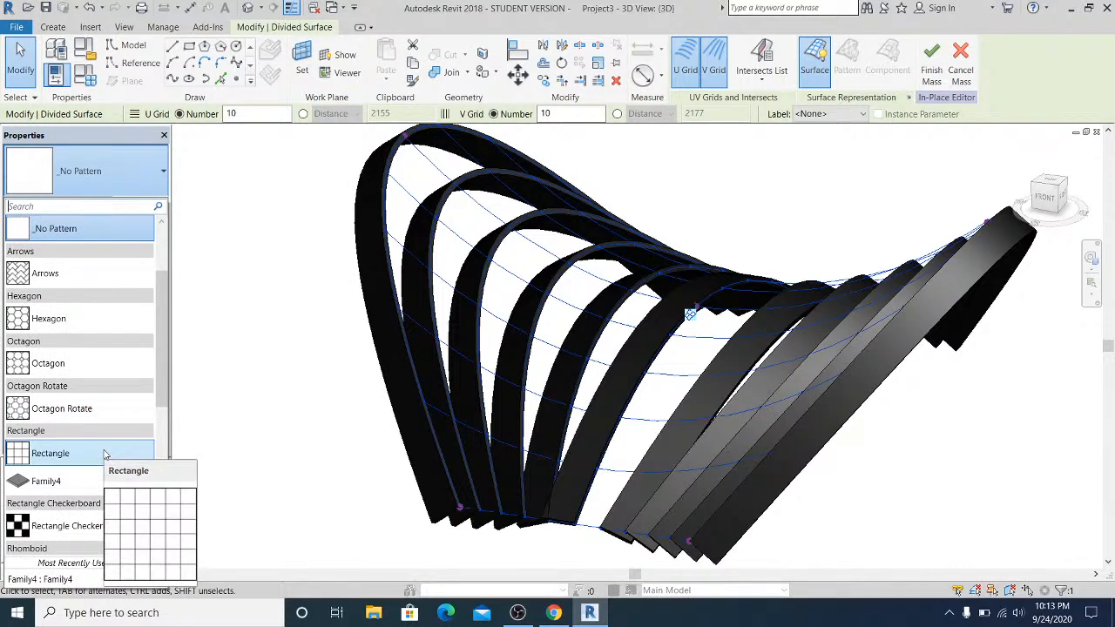
{"action": "left_click", "coordinate": [103, 453]}
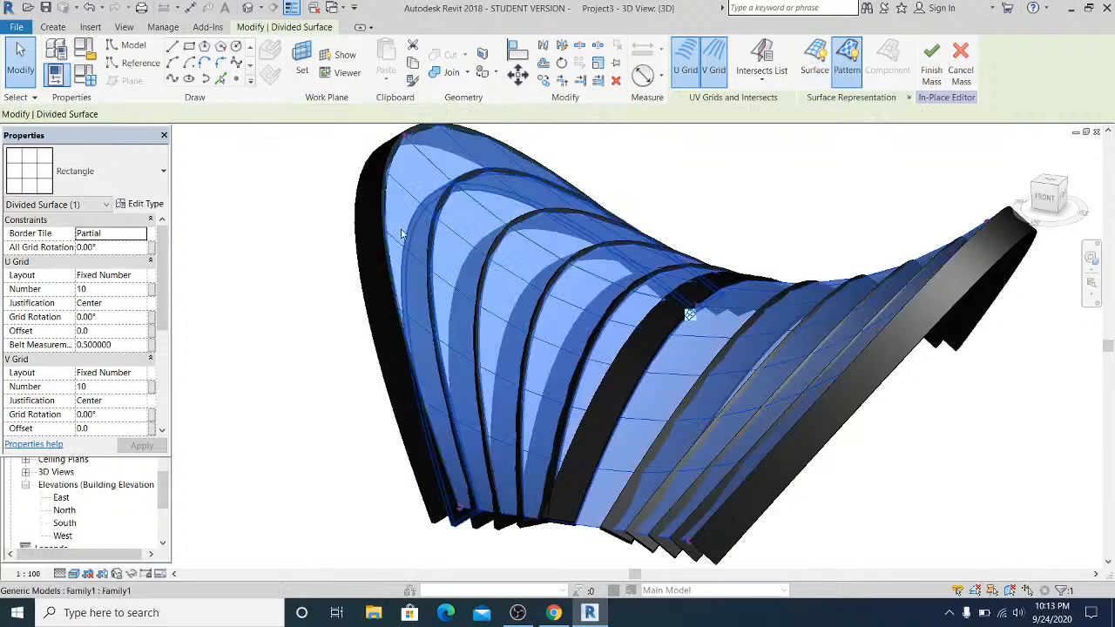
{"action": "left_click", "coordinate": [331, 236]}
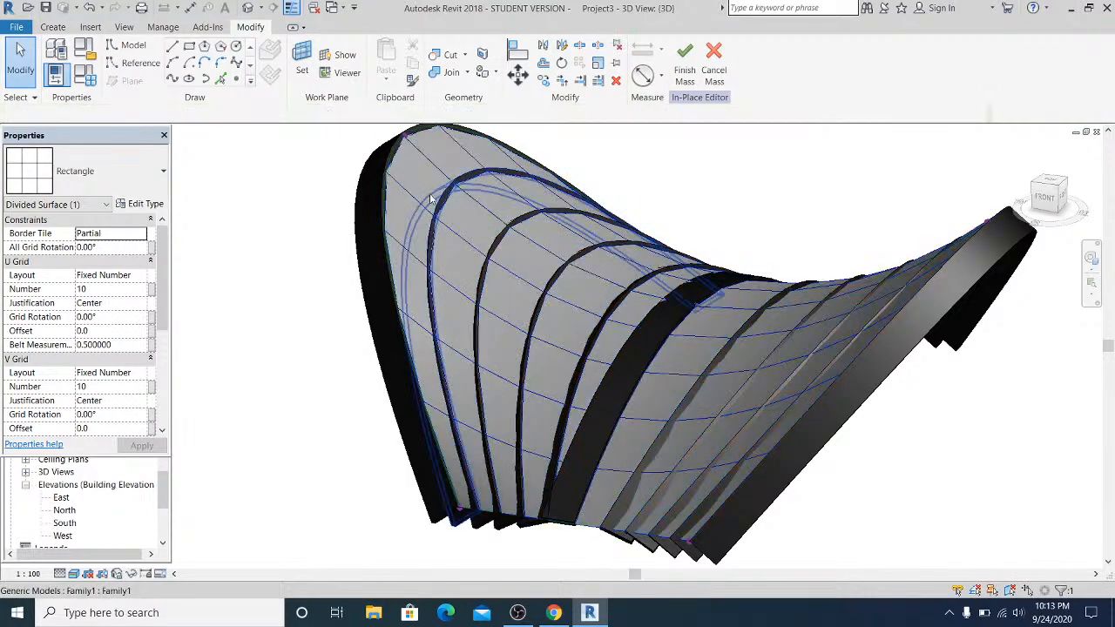
Replace the plain Rectangle pattern on the divided surface with the Family4 panel component.
{"action": "scroll", "coordinate": [717, 369], "scroll_direction": "up", "scroll_amount": 5}
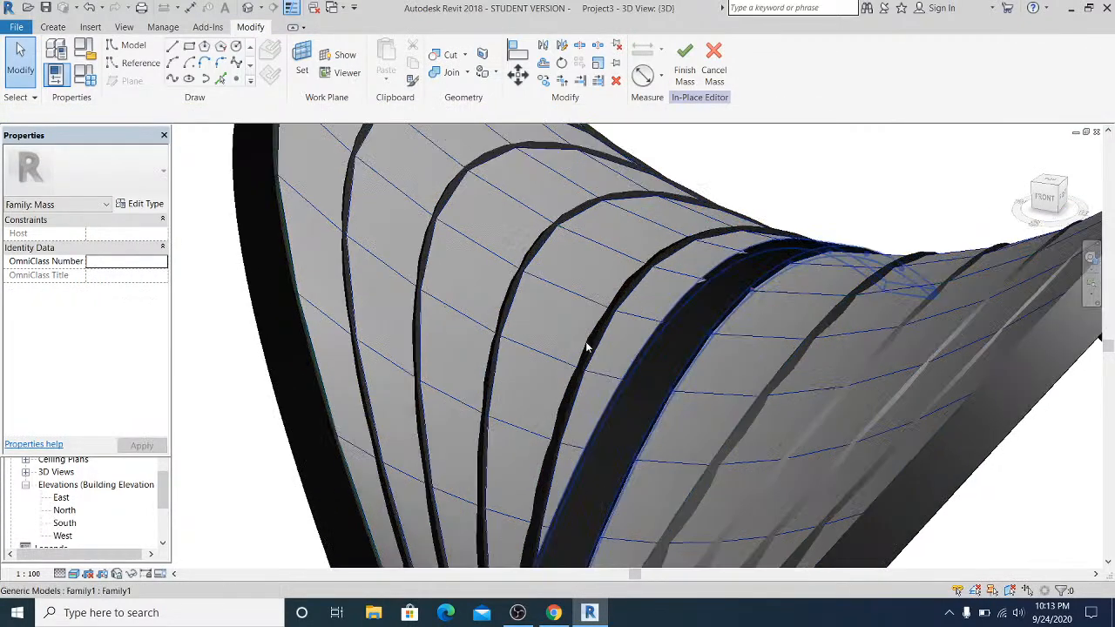
{"action": "scroll", "coordinate": [587, 347], "scroll_direction": "down", "scroll_amount": 5}
{"action": "middle_click_drag", "start_coordinate": [923, 418], "coordinate": [879, 380], "text": "shift"}
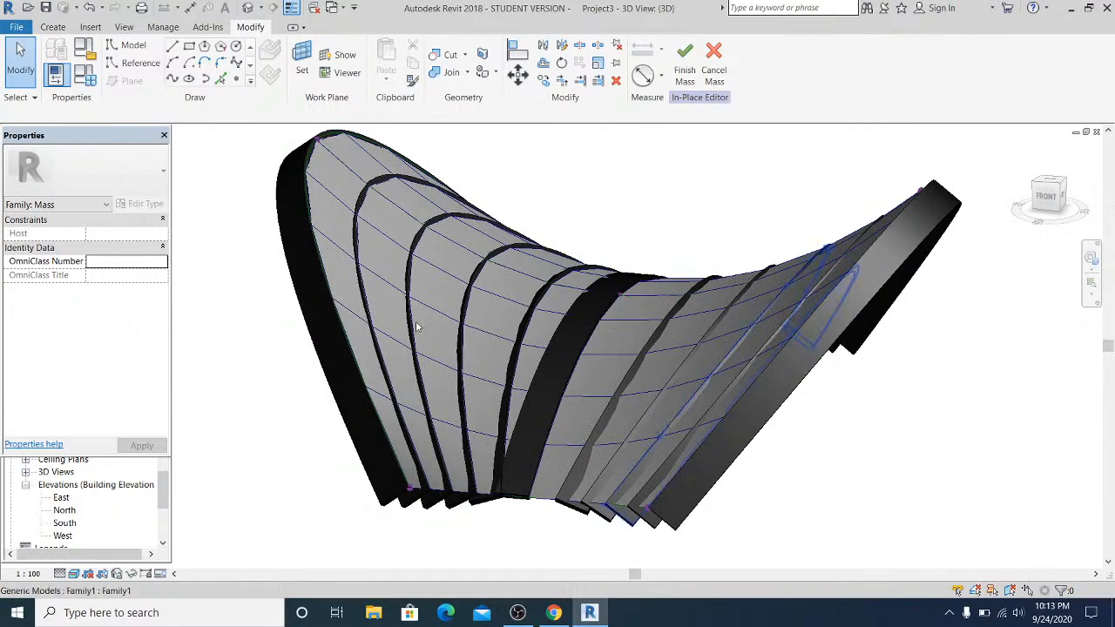
{"action": "scroll", "coordinate": [290, 274], "scroll_direction": "down", "scroll_amount": 1}
{"action": "middle_click_drag", "start_coordinate": [239, 340], "coordinate": [304, 354]}
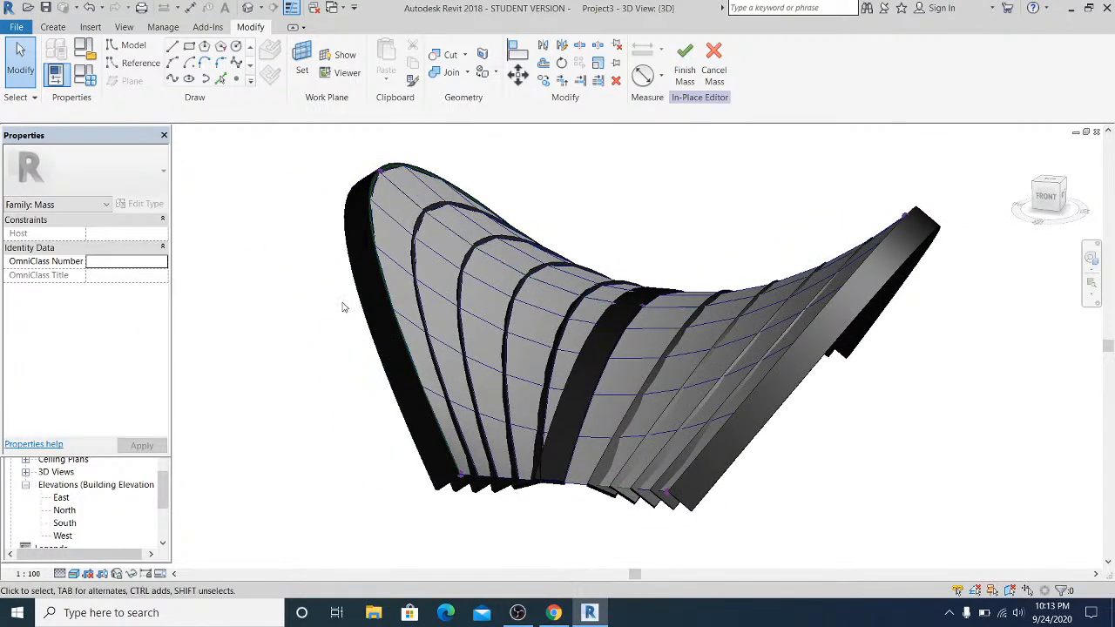
{"action": "middle_click_drag", "start_coordinate": [342, 311], "coordinate": [302, 335], "text": "shift"}
{"action": "middle_click_drag", "start_coordinate": [350, 381], "coordinate": [376, 304], "text": "shift"}
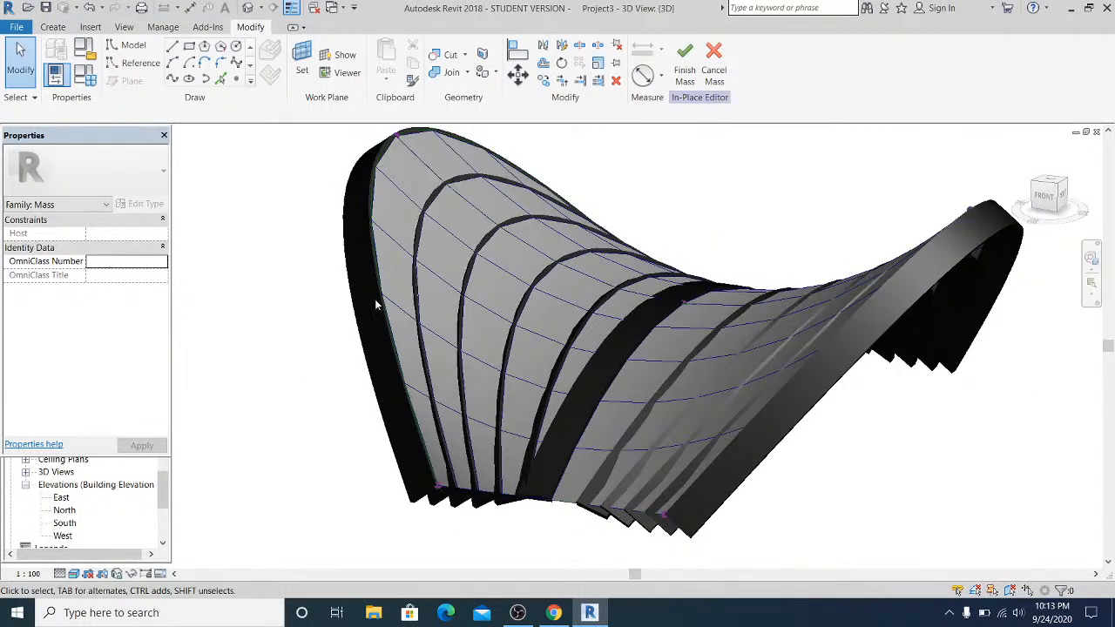
{"action": "left_click", "coordinate": [400, 198]}
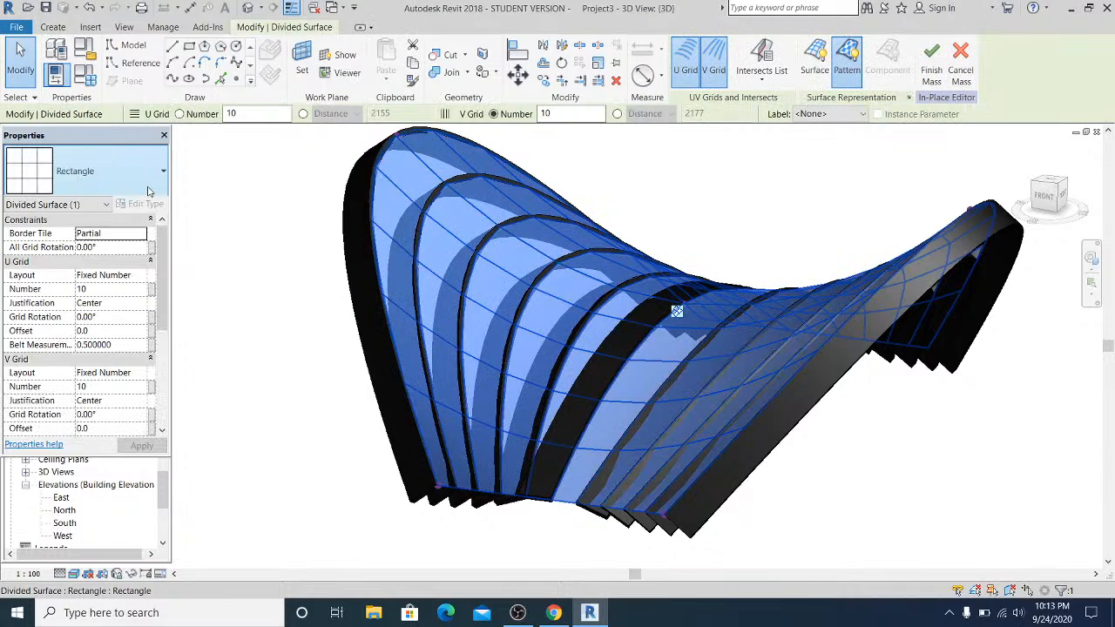
{"action": "left_click", "coordinate": [162, 171]}
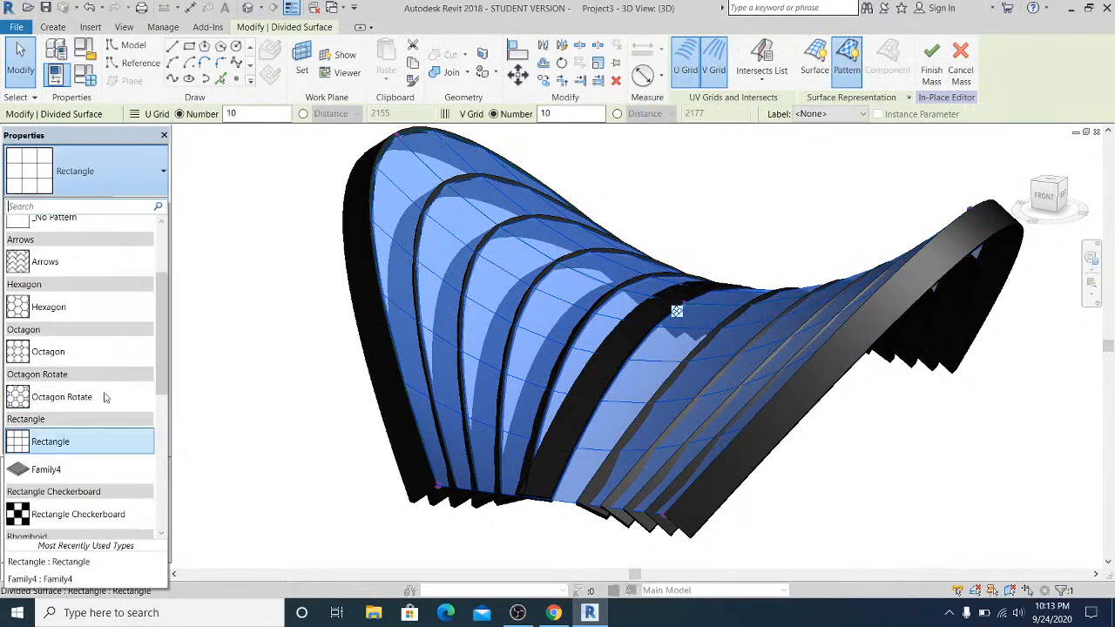
{"action": "left_click", "coordinate": [77, 473]}
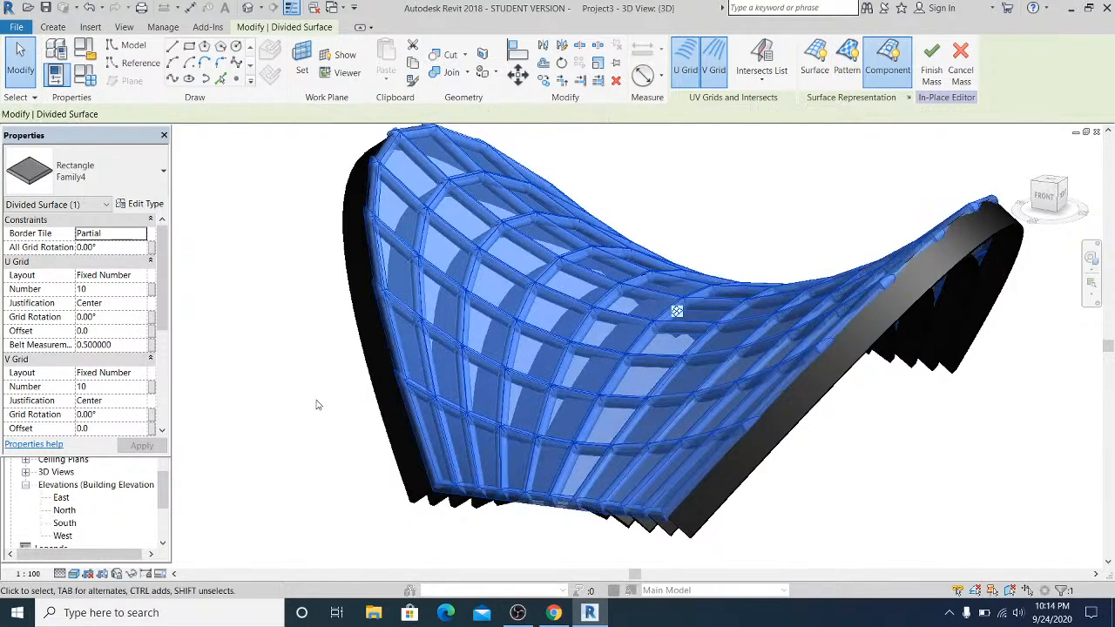
{"action": "left_click", "coordinate": [314, 403]}
Examine the panelled canopy from outside and underneath, checking how the panels meet the ribs and the outer edge.
{"action": "middle_click_drag", "start_coordinate": [326, 443], "coordinate": [357, 465], "text": "shift"}
{"action": "scroll", "coordinate": [751, 512], "scroll_direction": "up", "scroll_amount": 2}
{"action": "middle_click_drag", "start_coordinate": [751, 512], "coordinate": [581, 411], "text": "shift"}
{"action": "scroll", "coordinate": [639, 473], "scroll_direction": "down", "scroll_amount": 4}
{"action": "middle_click_drag", "start_coordinate": [587, 423], "coordinate": [769, 234], "text": "shift"}
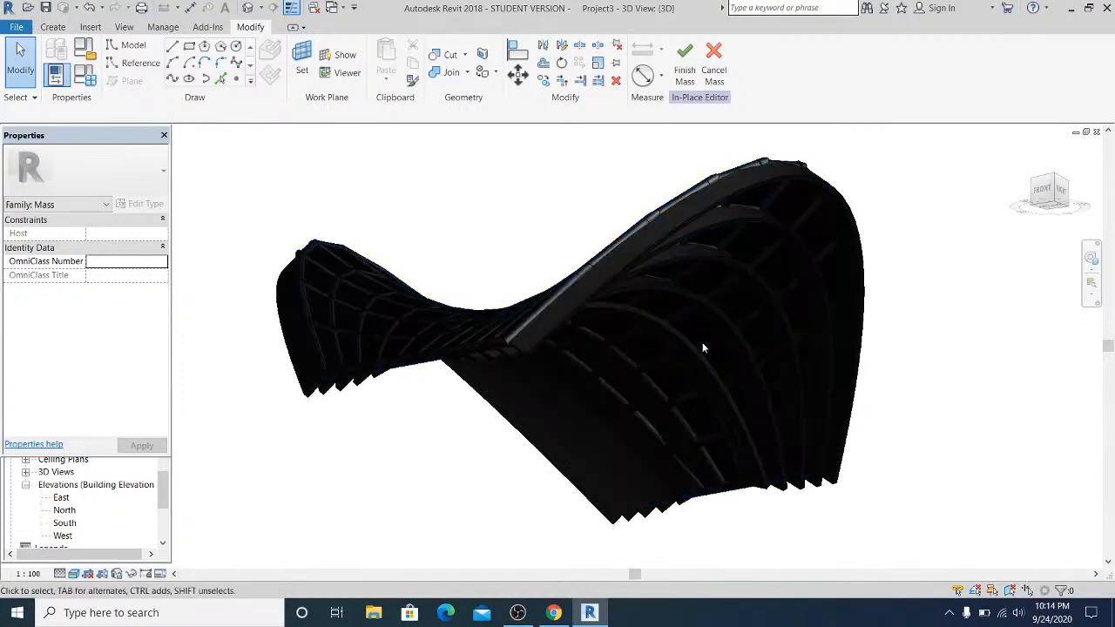
{"action": "middle_click_drag", "start_coordinate": [589, 517], "coordinate": [758, 588], "text": "shift"}
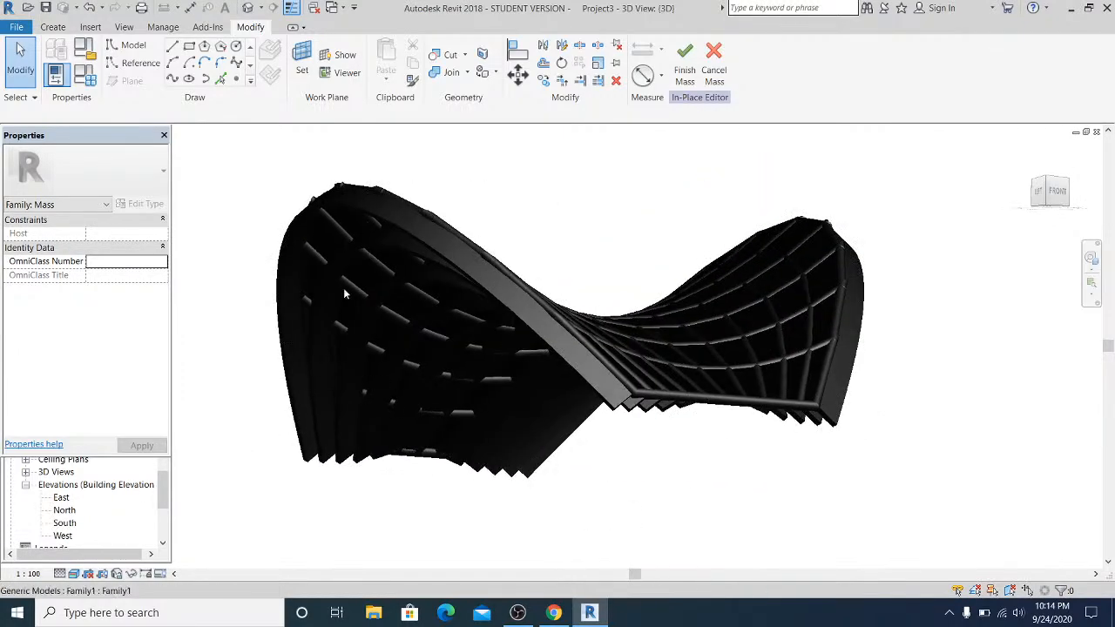
{"action": "scroll", "coordinate": [376, 251], "scroll_direction": "up", "scroll_amount": 3}
{"action": "middle_click_drag", "start_coordinate": [404, 346], "coordinate": [416, 379], "text": "shift"}
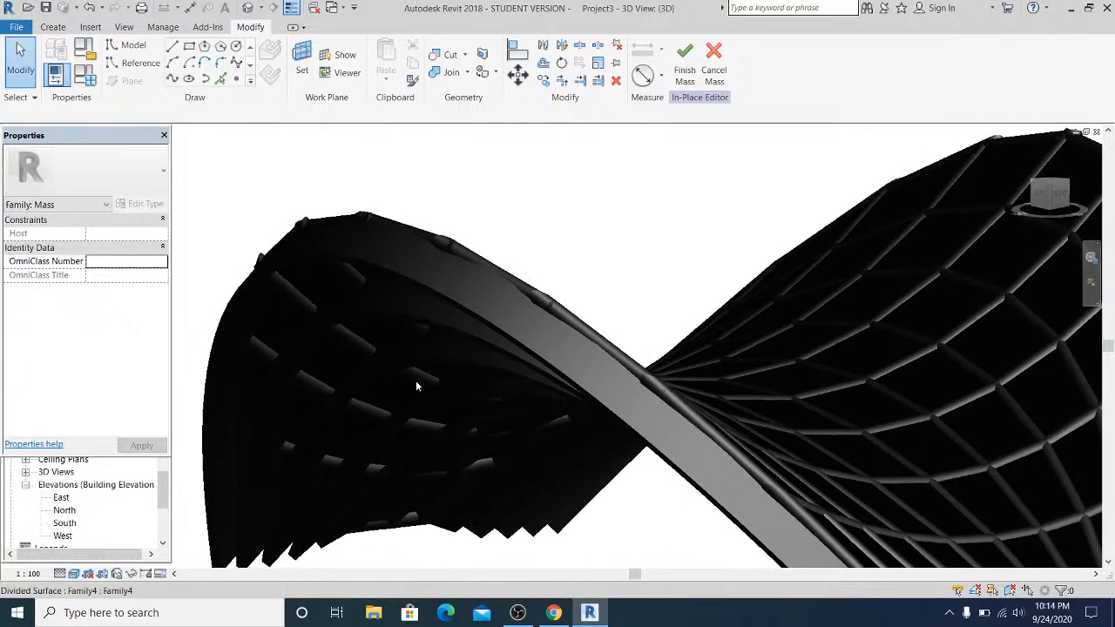
{"action": "scroll", "coordinate": [415, 383], "scroll_direction": "down", "scroll_amount": 5}
{"action": "middle_click_drag", "start_coordinate": [632, 396], "coordinate": [631, 396], "text": "shift"}
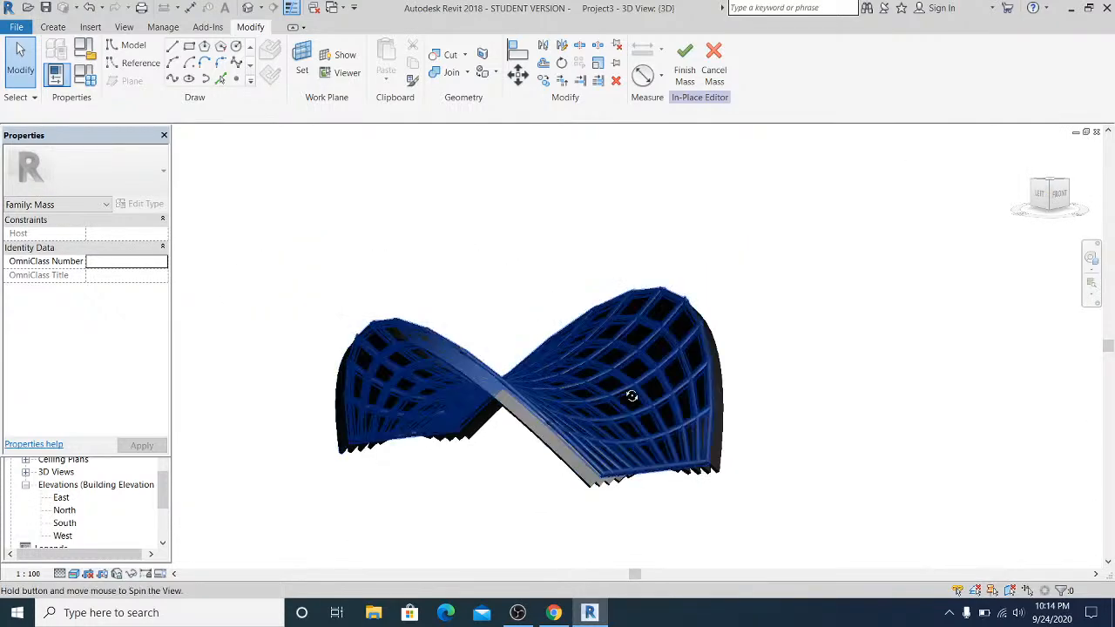
{"action": "scroll", "coordinate": [671, 361], "scroll_direction": "up", "scroll_amount": 4}
{"action": "middle_click_drag", "start_coordinate": [804, 301], "coordinate": [762, 252], "text": "shift"}
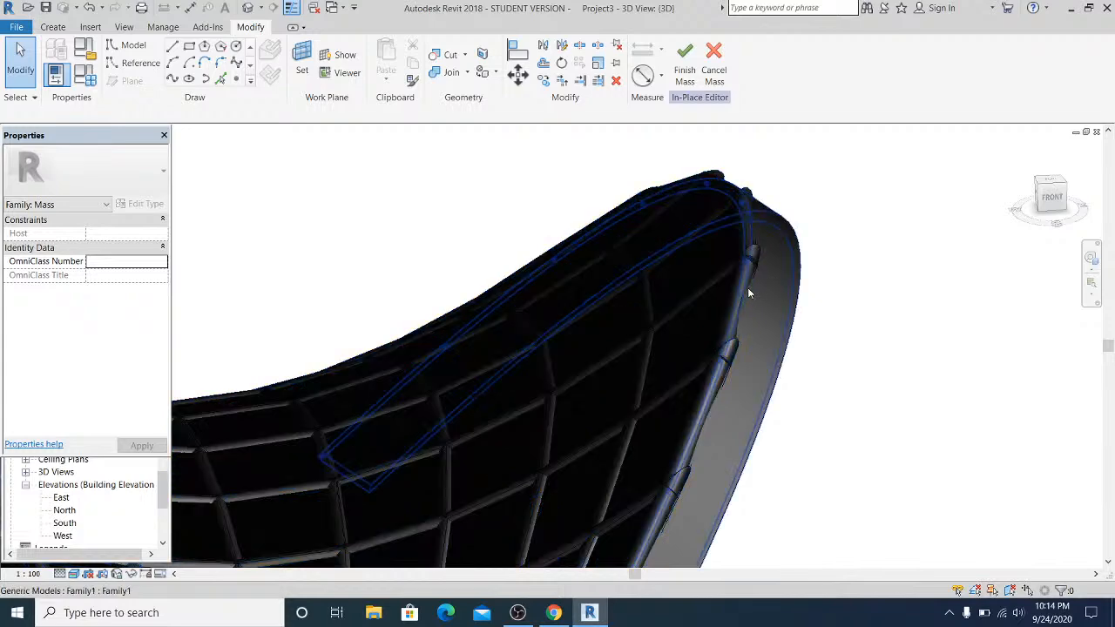
Open the Family4 panel family for editing from a panel at the canopy's outer edge.
{"action": "left_click", "coordinate": [747, 288]}
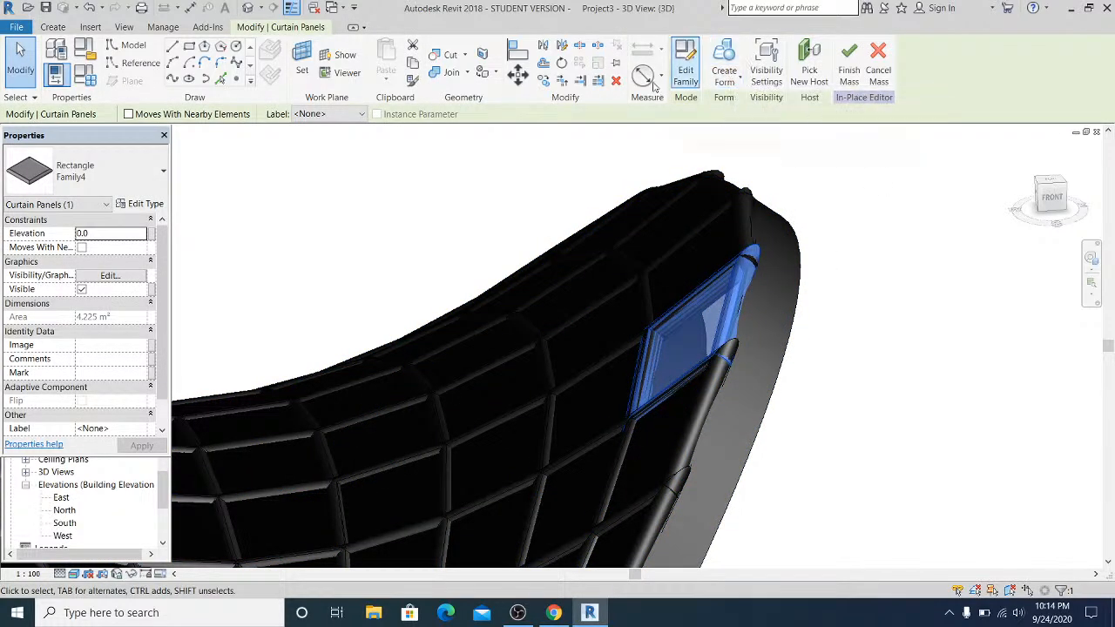
{"action": "left_click", "coordinate": [685, 68]}
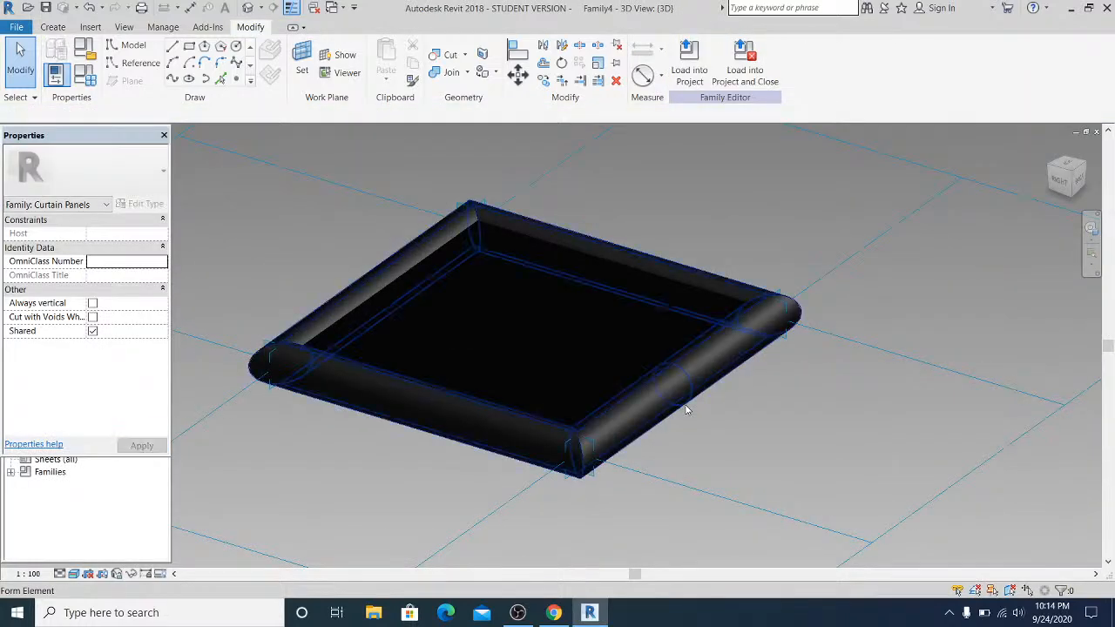
Edit the profile of the panel's tubular frame and set its circle radius to 100.
{"action": "left_click", "coordinate": [693, 420]}
{"action": "key", "text": "Escape"}
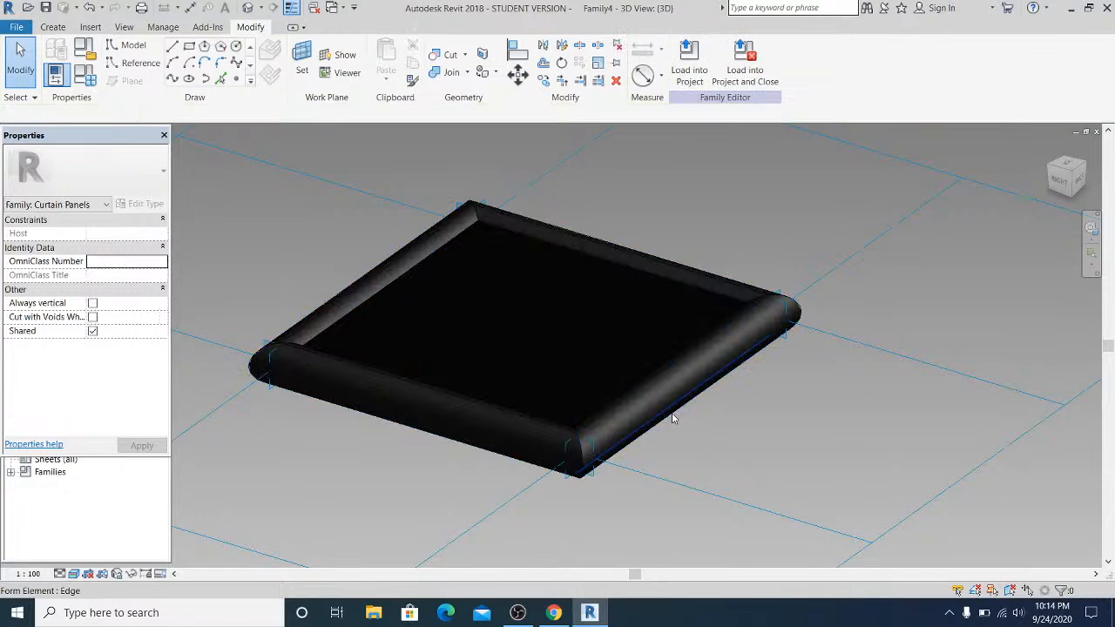
{"action": "double_click", "coordinate": [674, 417]}
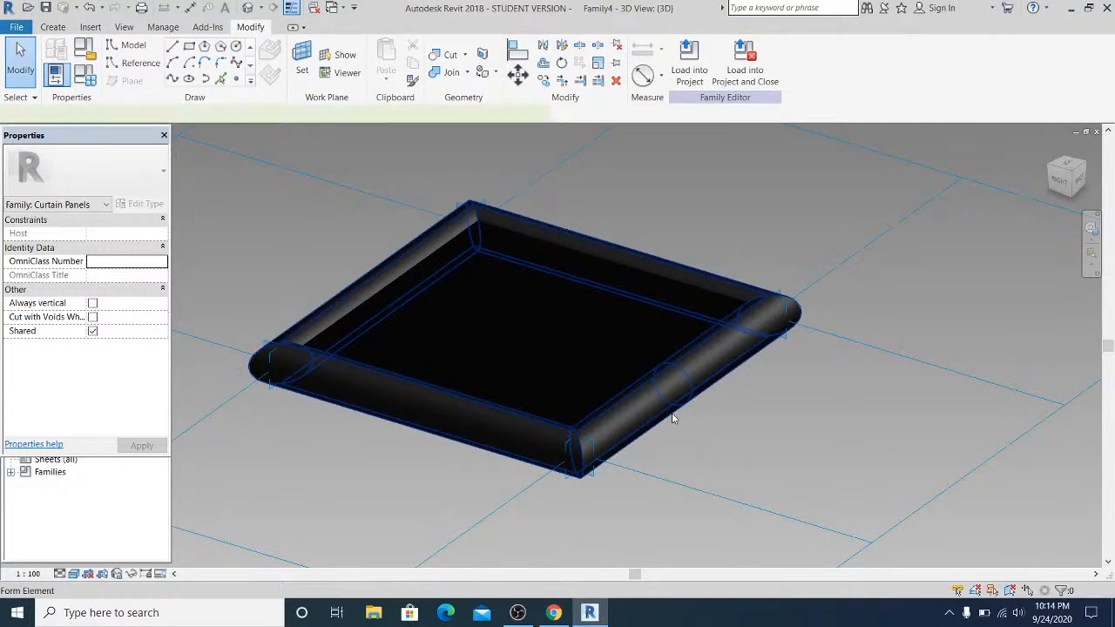
{"action": "scroll", "coordinate": [684, 396], "scroll_direction": "up", "scroll_amount": 4}
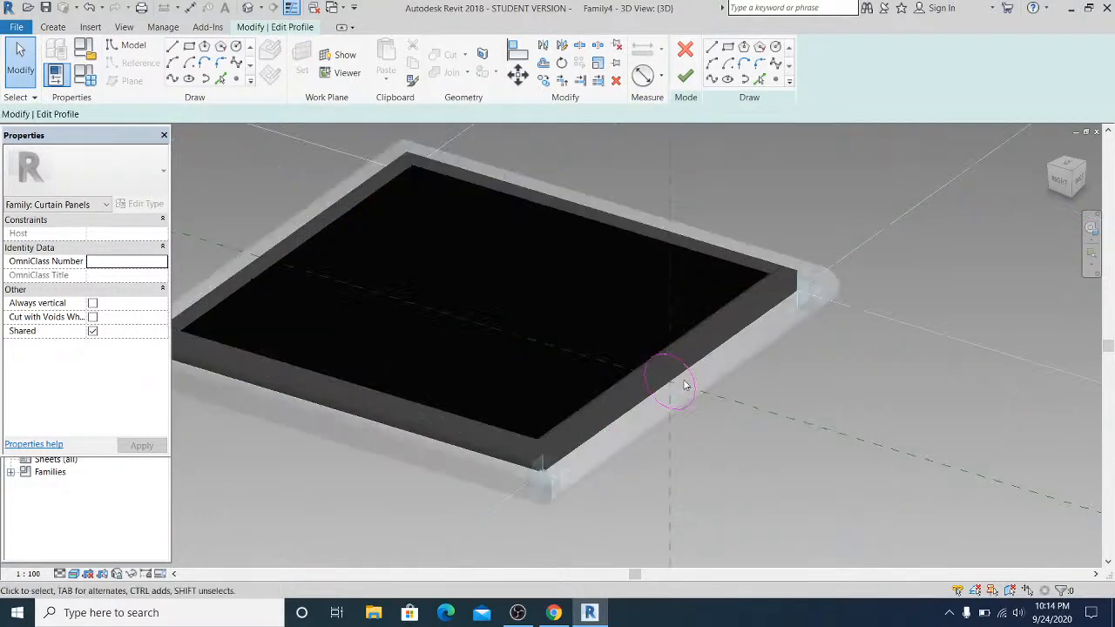
{"action": "left_click", "coordinate": [680, 374]}
{"action": "left_click", "coordinate": [680, 374]}
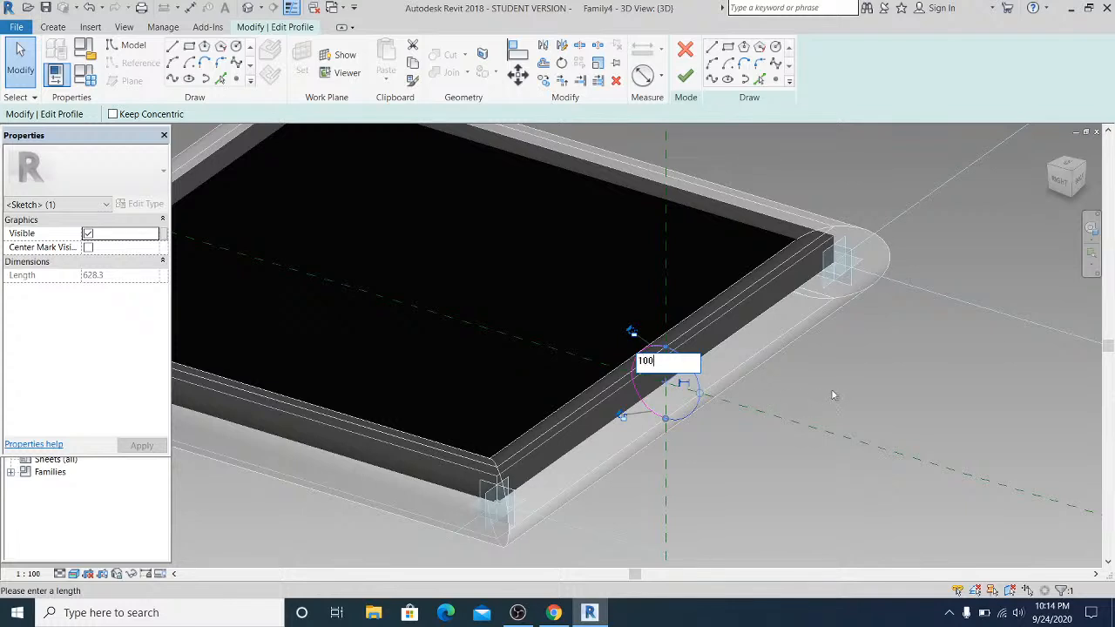
{"action": "key", "text": "Return"}
{"action": "left_click", "coordinate": [816, 364]}
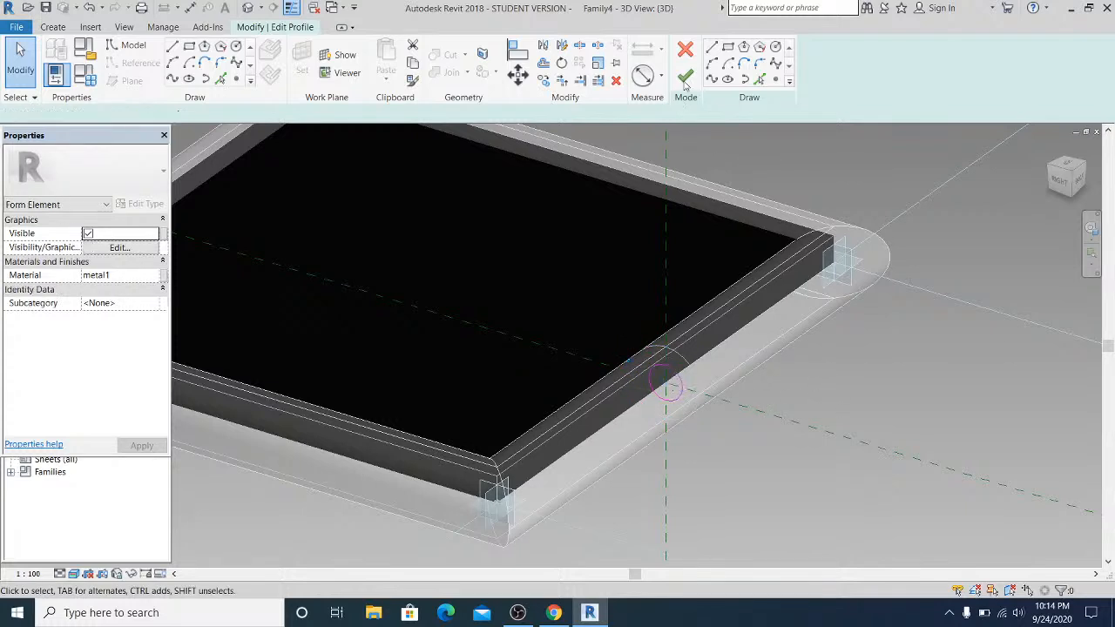
{"action": "left_click", "coordinate": [685, 76]}
{"action": "left_click", "coordinate": [890, 382]}
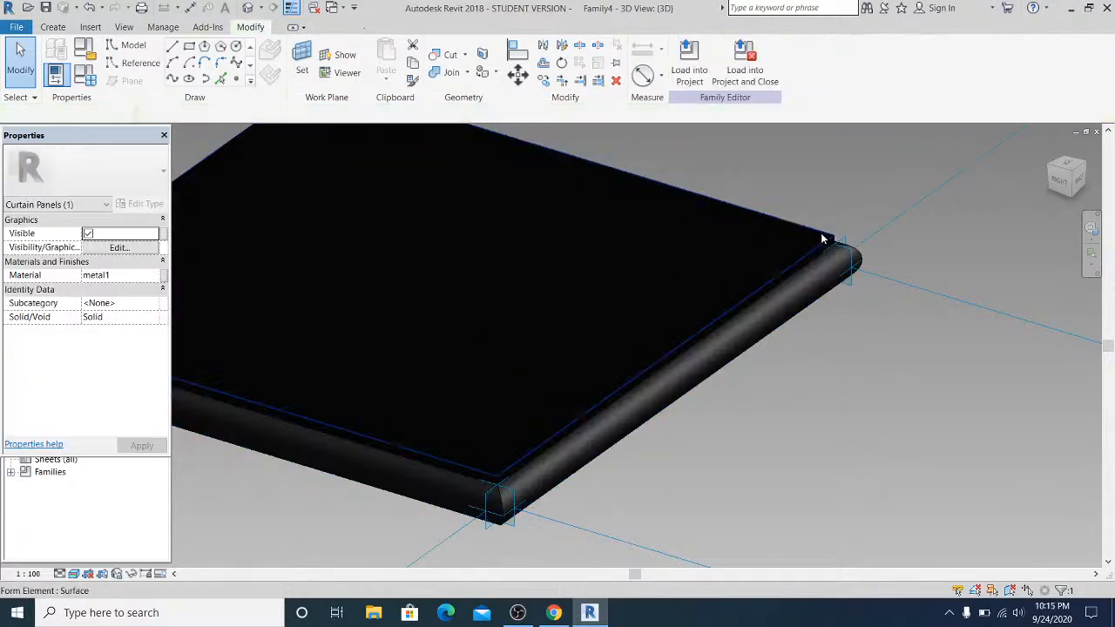
Reduce the positive offset of the panel's flat infill form to make the plate thinner.
{"action": "left_click", "coordinate": [822, 240]}
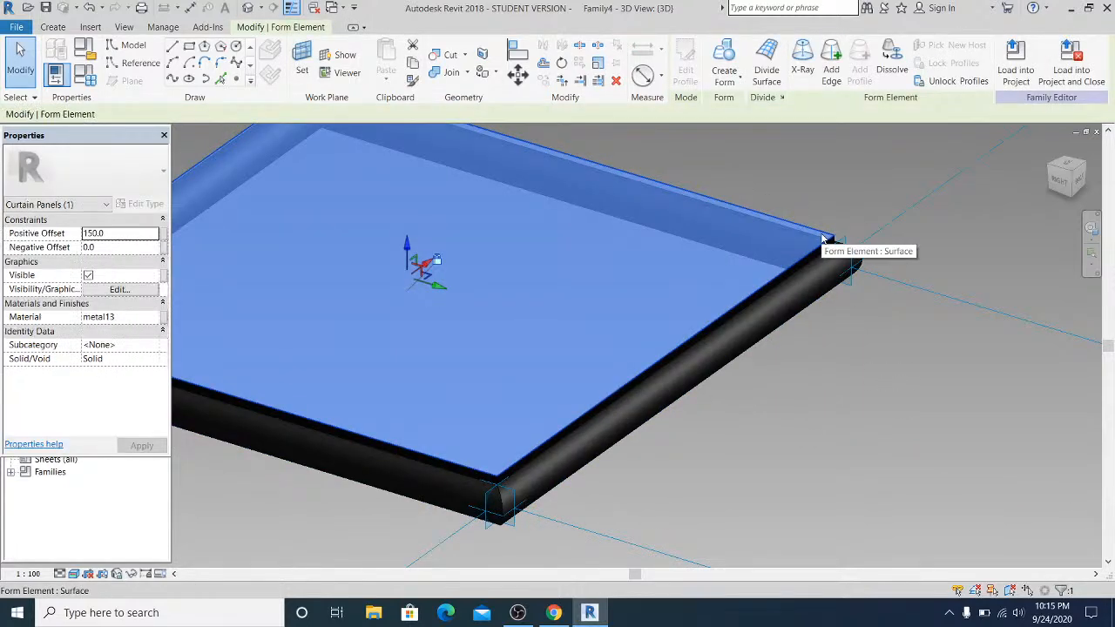
{"action": "left_click", "coordinate": [130, 234]}
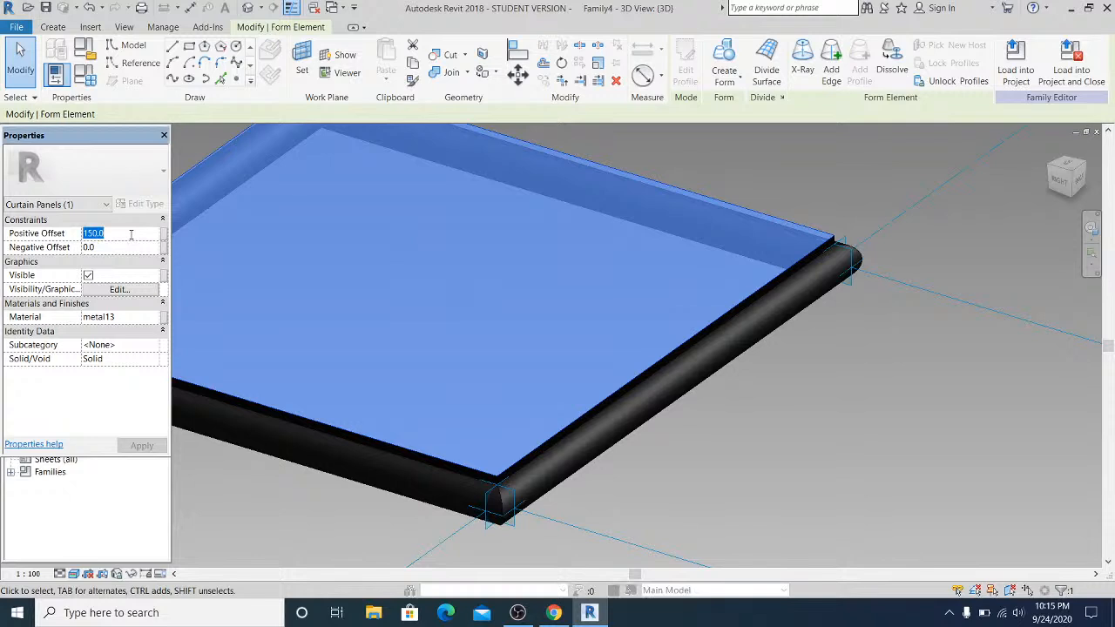
{"action": "left_click", "coordinate": [802, 432]}
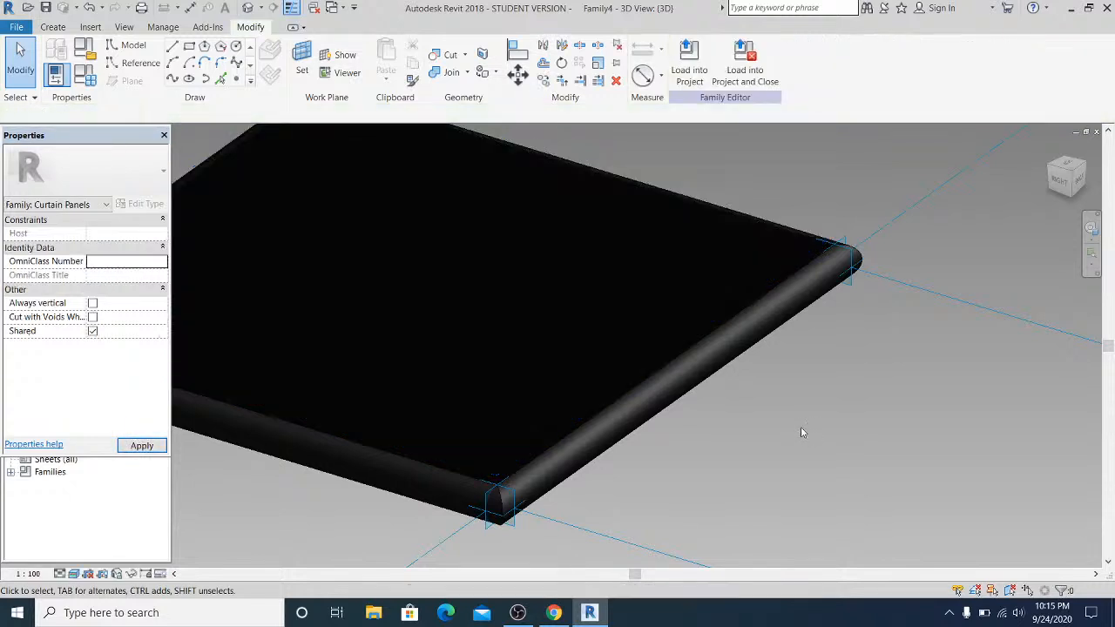
Load the edited Family4 panel into Project3, overwriting the existing version and its parameter values.
{"action": "left_click", "coordinate": [688, 70]}
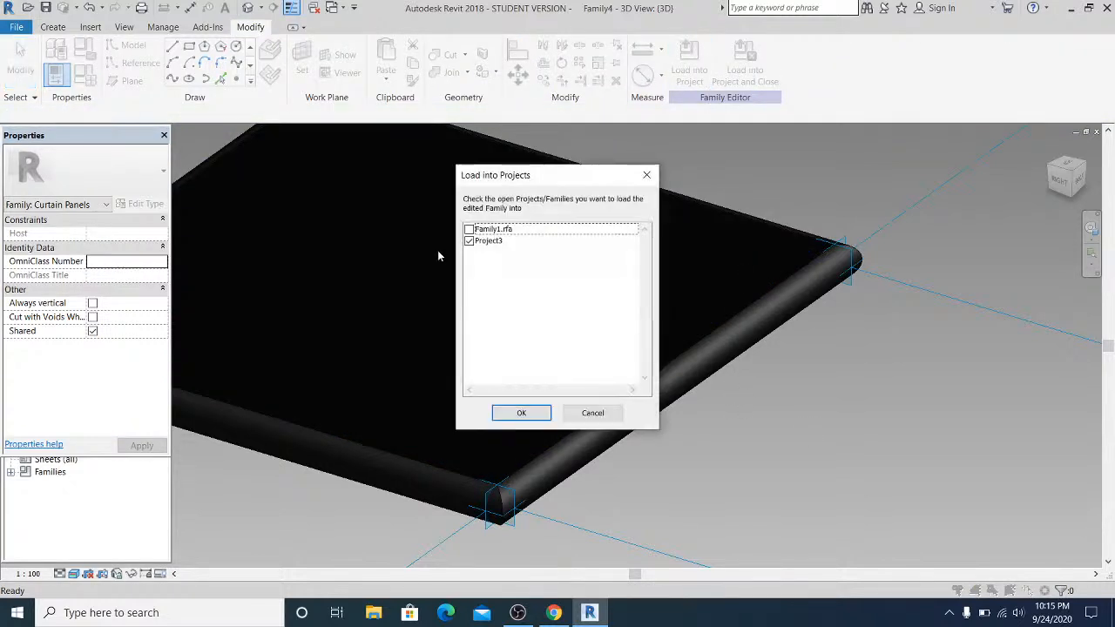
{"action": "left_click", "coordinate": [521, 414]}
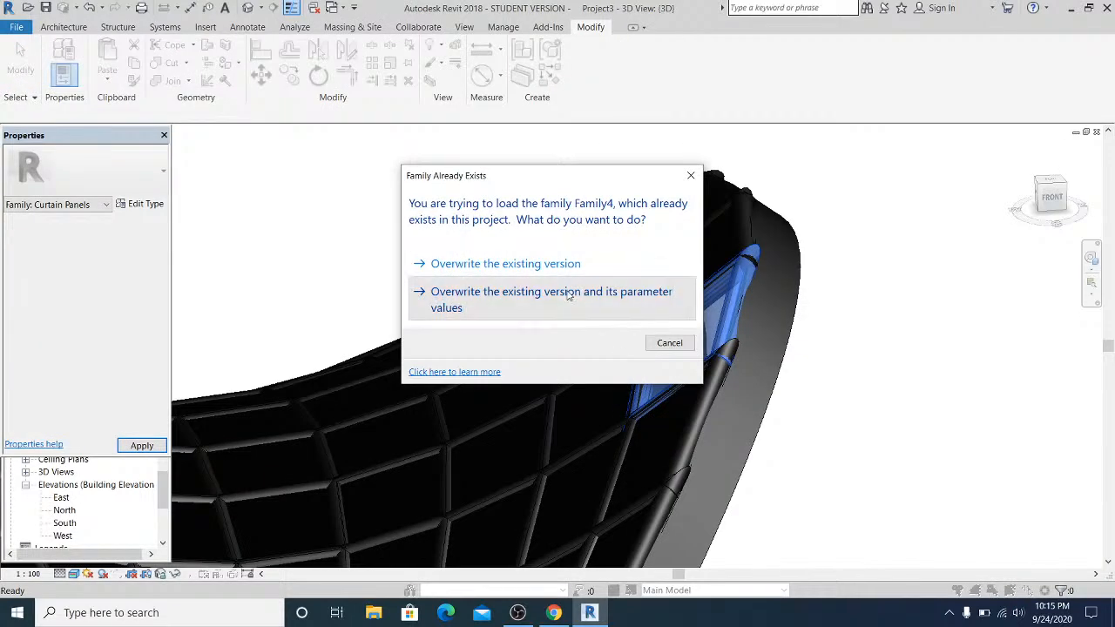
{"action": "left_click", "coordinate": [566, 296]}
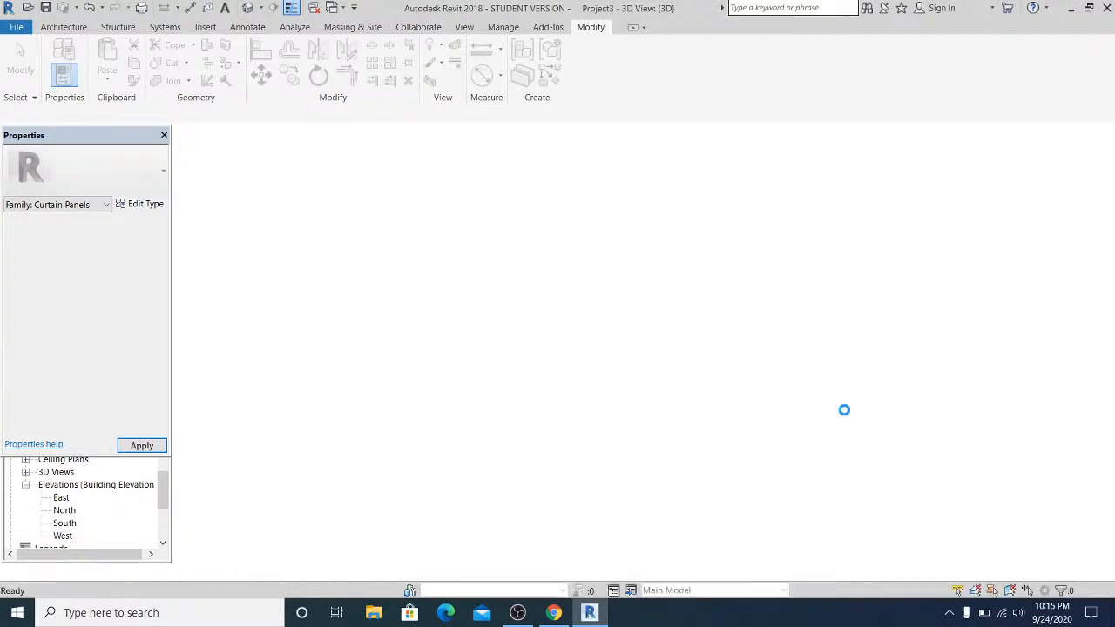
{"action": "scroll", "coordinate": [822, 356], "scroll_direction": "down", "scroll_amount": 5}
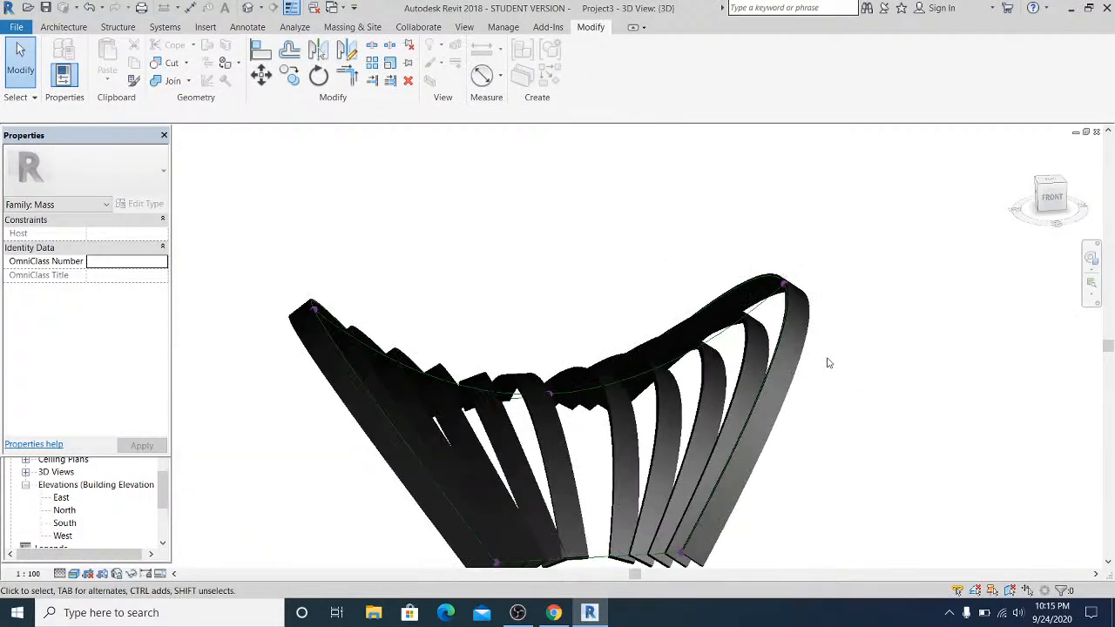
{"action": "scroll", "coordinate": [697, 275], "scroll_direction": "up", "scroll_amount": 2}
{"action": "middle_click_drag", "start_coordinate": [858, 349], "coordinate": [796, 232], "text": "shift"}
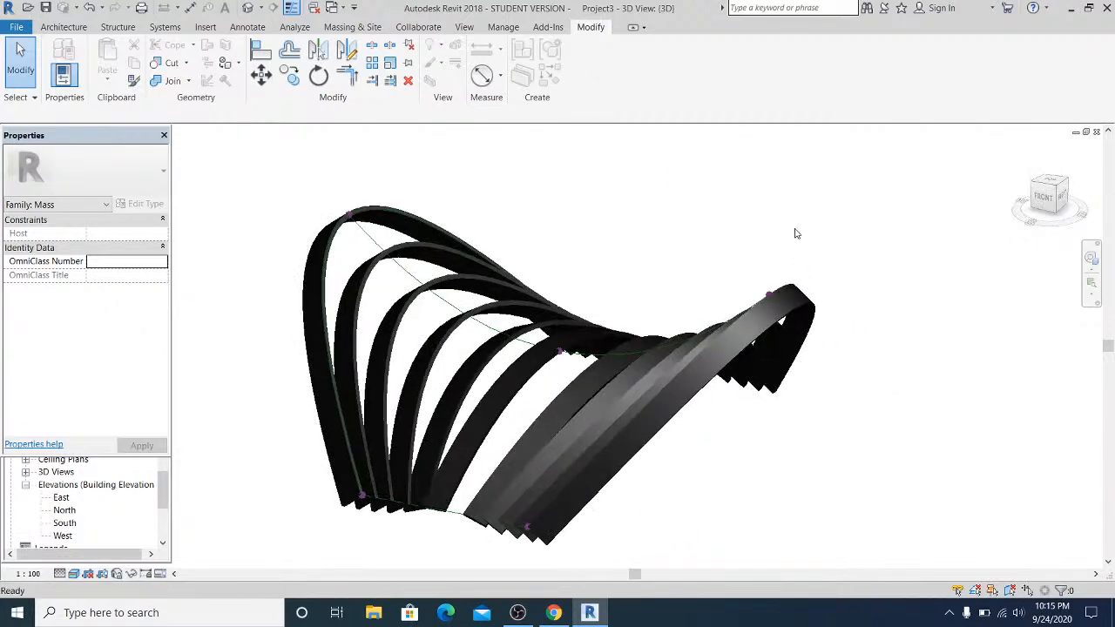
{"action": "middle_click_drag", "start_coordinate": [580, 304], "coordinate": [534, 215], "text": "shift"}
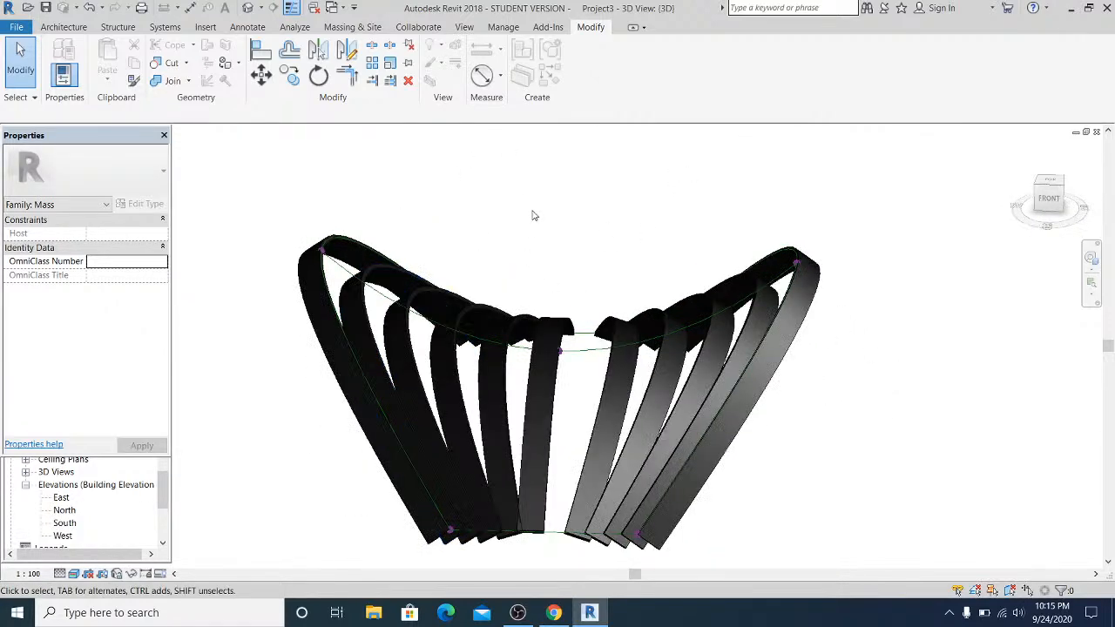
{"action": "left_click", "coordinate": [57, 31]}
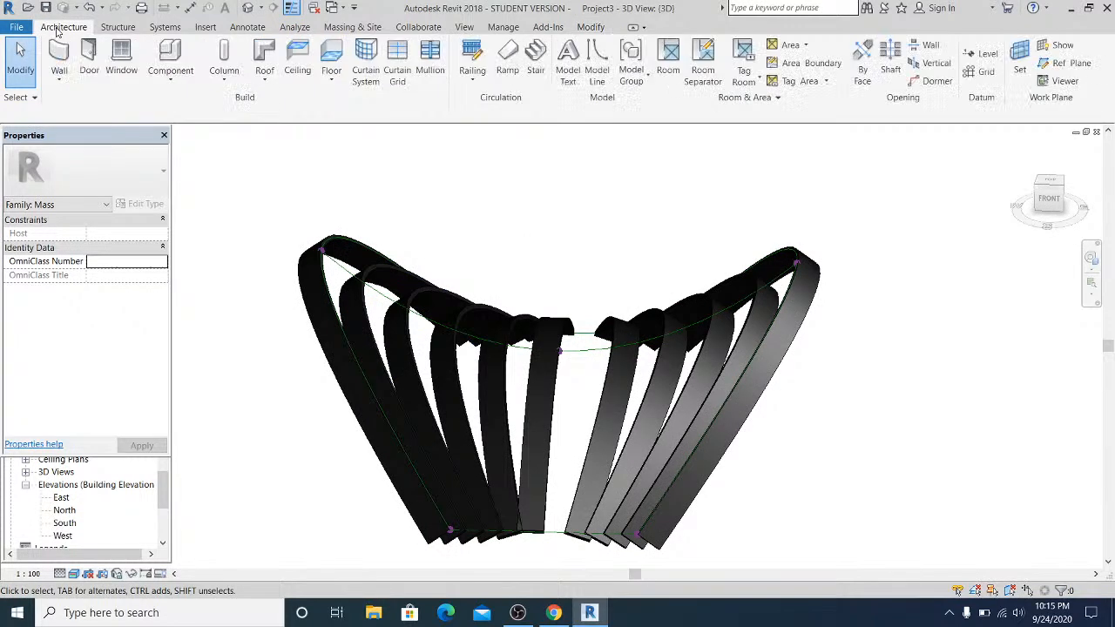
{"action": "left_click", "coordinate": [169, 56]}
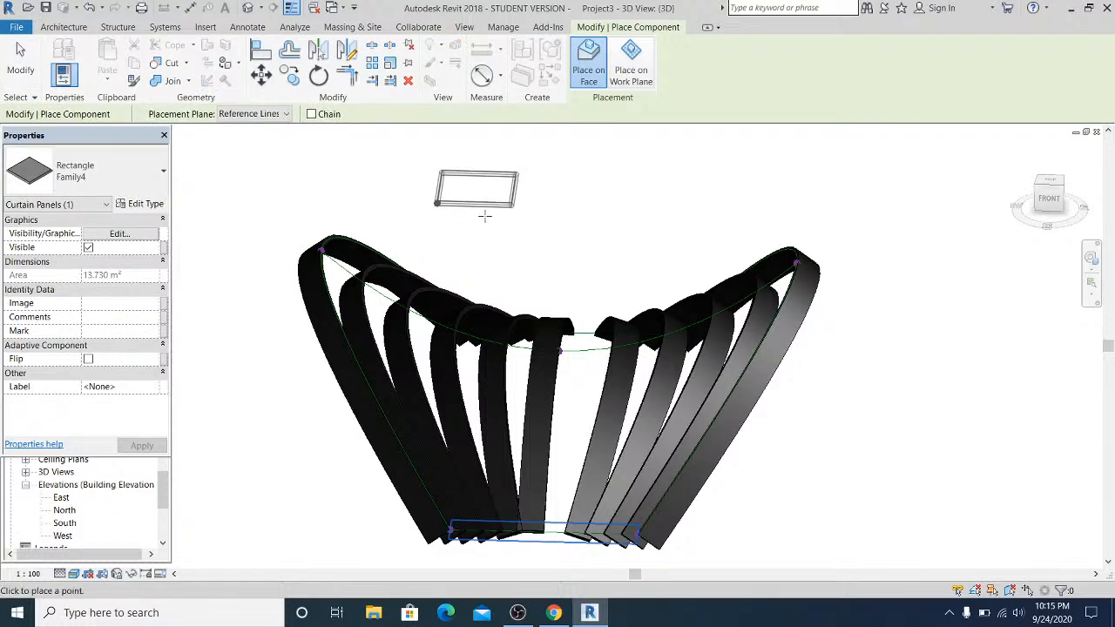
{"action": "left_click", "coordinate": [20, 56]}
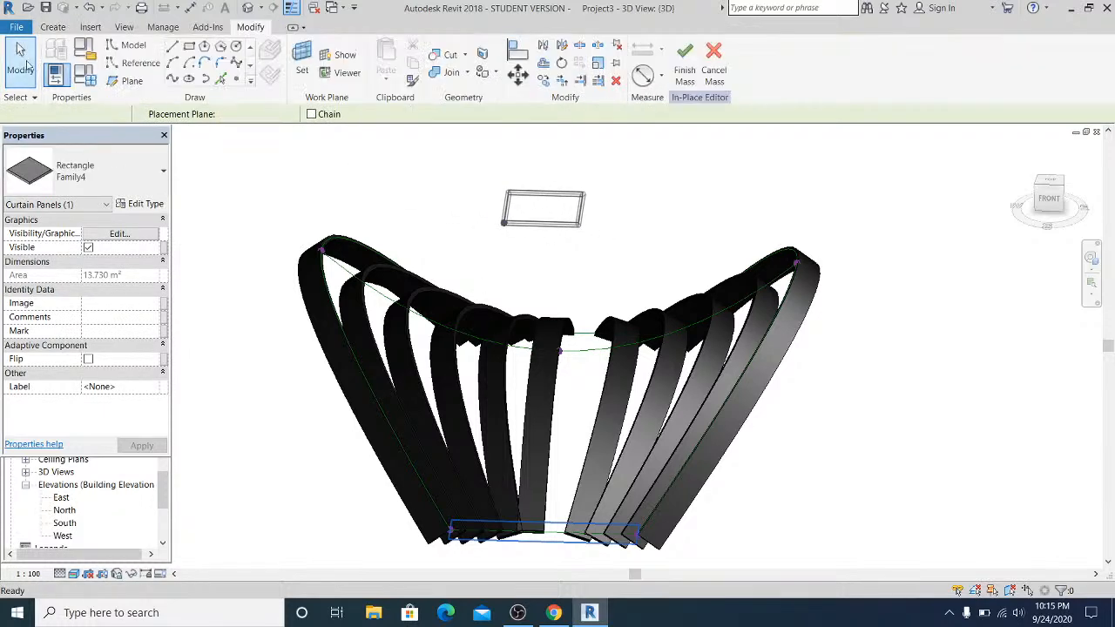
Examine the updated panels across the canopy from all sides, checking how the frames and infill meet the ribs and outer edges.
{"action": "middle_click_drag", "start_coordinate": [844, 461], "coordinate": [761, 423], "text": "shift"}
{"action": "scroll", "coordinate": [401, 321], "scroll_direction": "down", "scroll_amount": 1}
{"action": "scroll", "coordinate": [369, 302], "scroll_direction": "up", "scroll_amount": 4}
{"action": "middle_click_drag", "start_coordinate": [454, 367], "coordinate": [490, 266]}
{"action": "scroll", "coordinate": [475, 303], "scroll_direction": "down", "scroll_amount": 3}
{"action": "middle_click_drag", "start_coordinate": [543, 340], "coordinate": [478, 298], "text": "shift"}
{"action": "scroll", "coordinate": [476, 251], "scroll_direction": "up", "scroll_amount": 2}
{"action": "scroll", "coordinate": [475, 245], "scroll_direction": "up", "scroll_amount": 2}
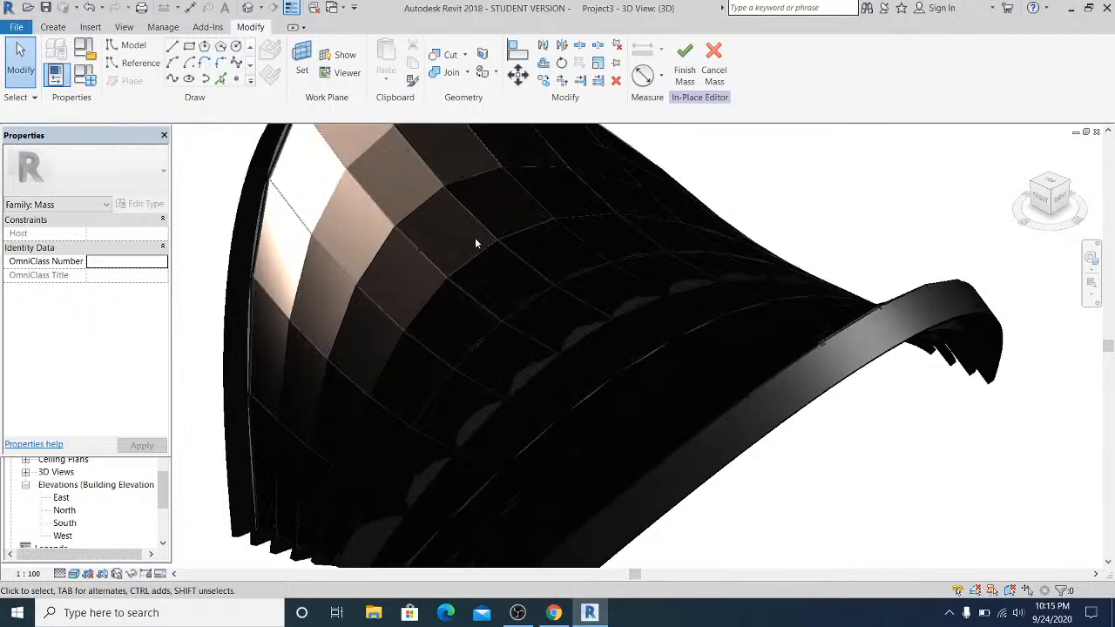
{"action": "scroll", "coordinate": [475, 246], "scroll_direction": "down", "scroll_amount": 3}
{"action": "middle_click_drag", "start_coordinate": [484, 313], "coordinate": [610, 471], "text": "shift"}
{"action": "middle_click_drag", "start_coordinate": [679, 470], "coordinate": [601, 480], "text": "shift"}
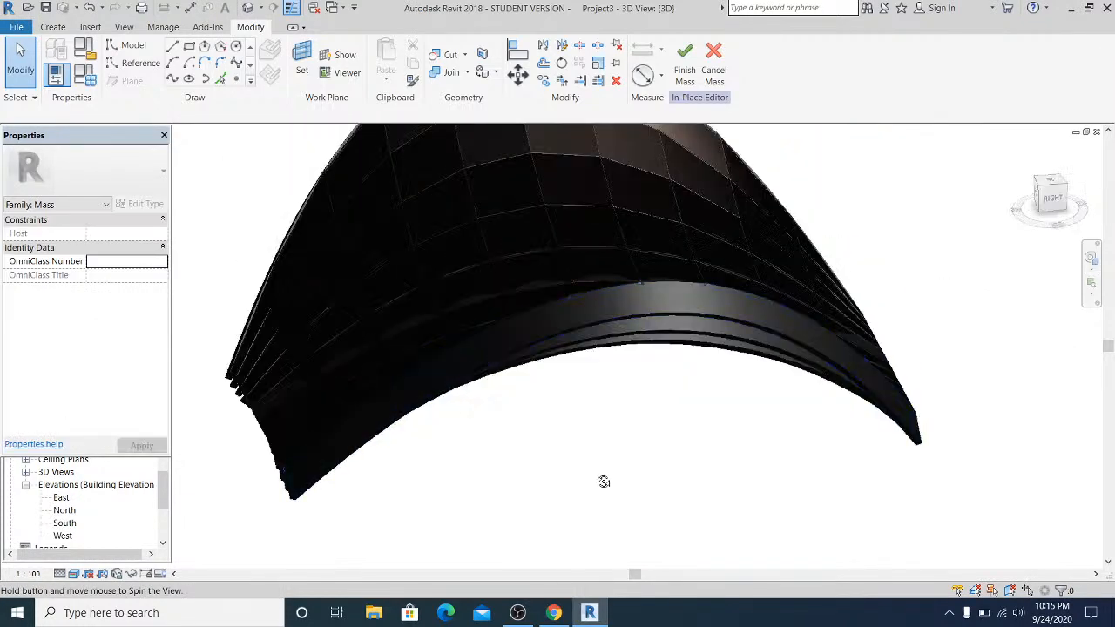
{"action": "middle_click_drag", "start_coordinate": [700, 470], "coordinate": [790, 340], "text": "shift"}
{"action": "scroll", "coordinate": [536, 352], "scroll_direction": "up", "scroll_amount": 1}
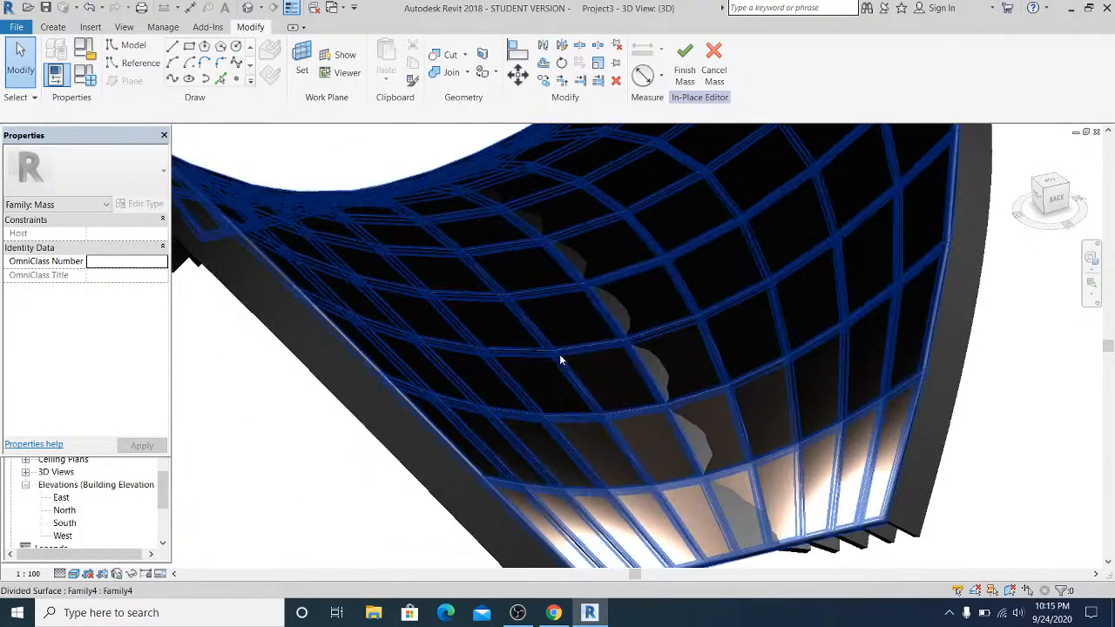
{"action": "scroll", "coordinate": [561, 359], "scroll_direction": "down", "scroll_amount": 1}
{"action": "scroll", "coordinate": [560, 359], "scroll_direction": "down", "scroll_amount": 3}
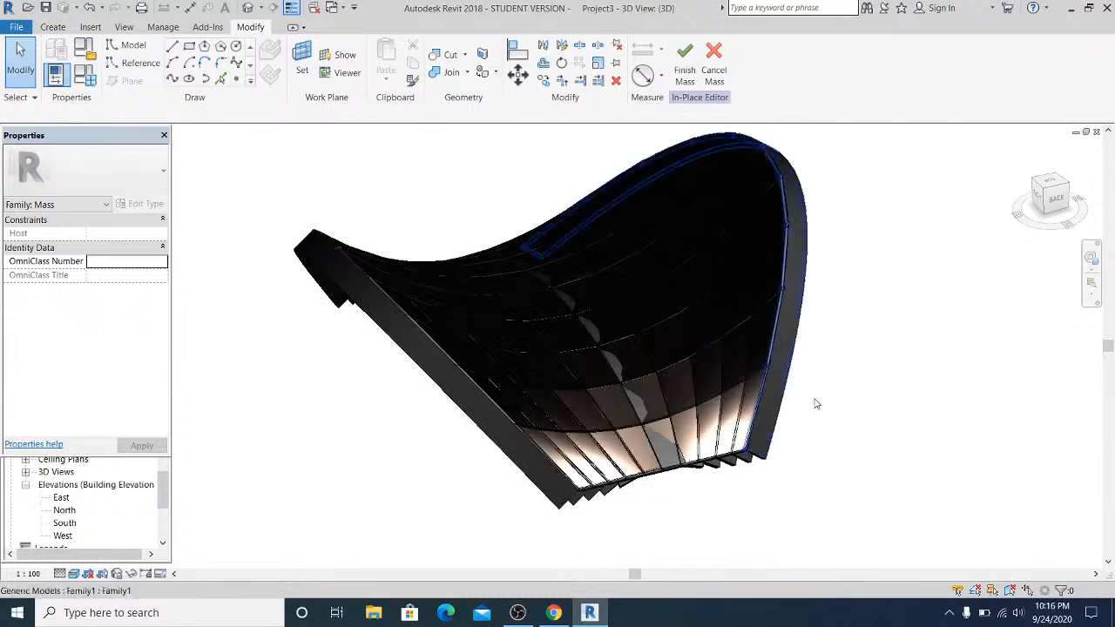
{"action": "middle_click_drag", "start_coordinate": [814, 403], "coordinate": [737, 334], "text": "shift"}
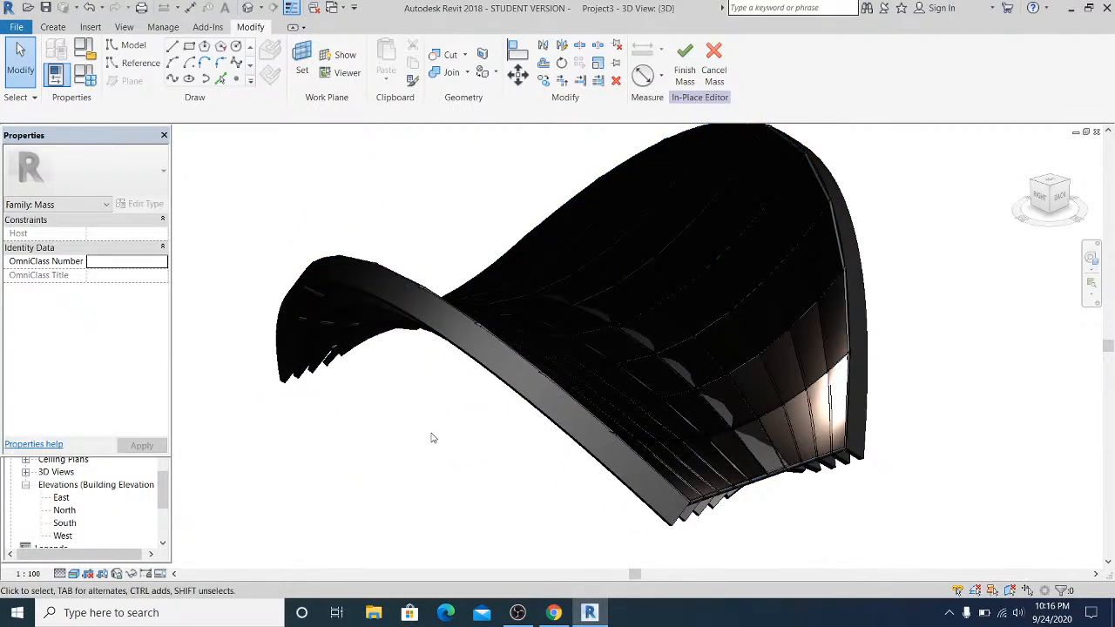
{"action": "middle_click_drag", "start_coordinate": [390, 445], "coordinate": [329, 444], "text": "shift"}
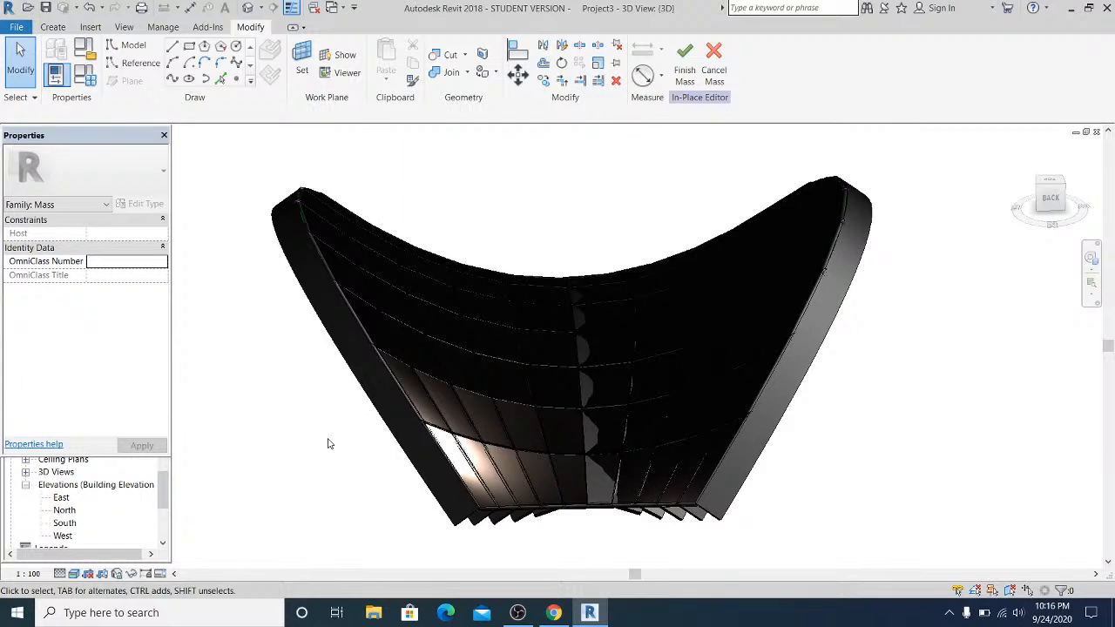
{"action": "mouse_move", "coordinate": [281, 437]}
{"action": "middle_mouse_down", "text": "shift"}
{"action": "mouse_move", "coordinate": [363, 430]}
{"action": "mouse_move", "coordinate": [282, 415]}
{"action": "middle_mouse_up", "text": "shift"}
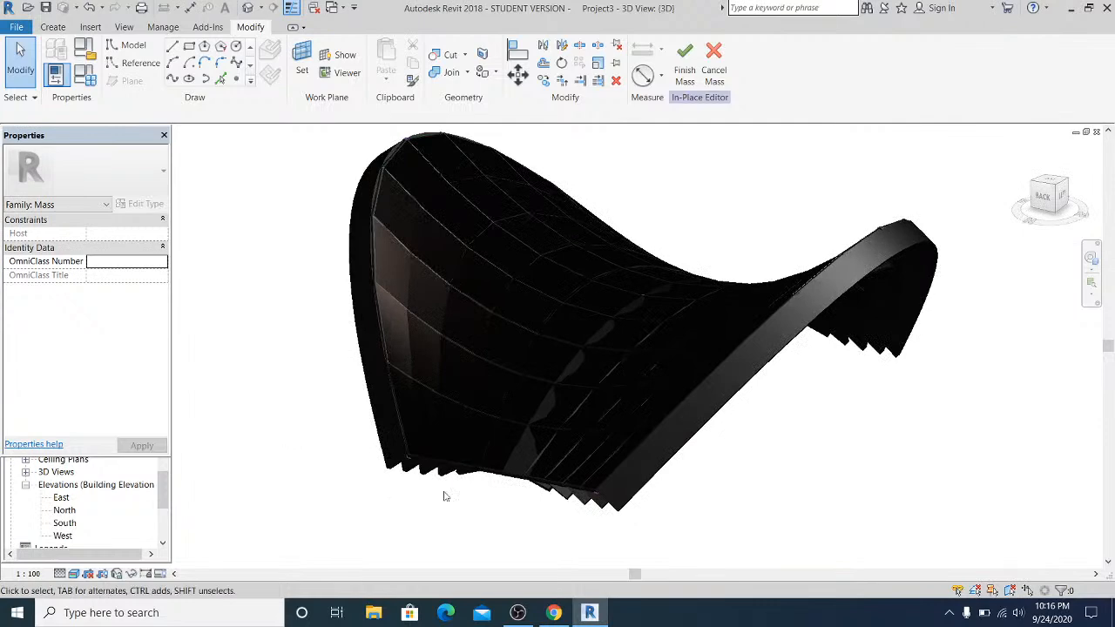
{"action": "middle_click_drag", "start_coordinate": [728, 517], "coordinate": [558, 456], "text": "shift"}
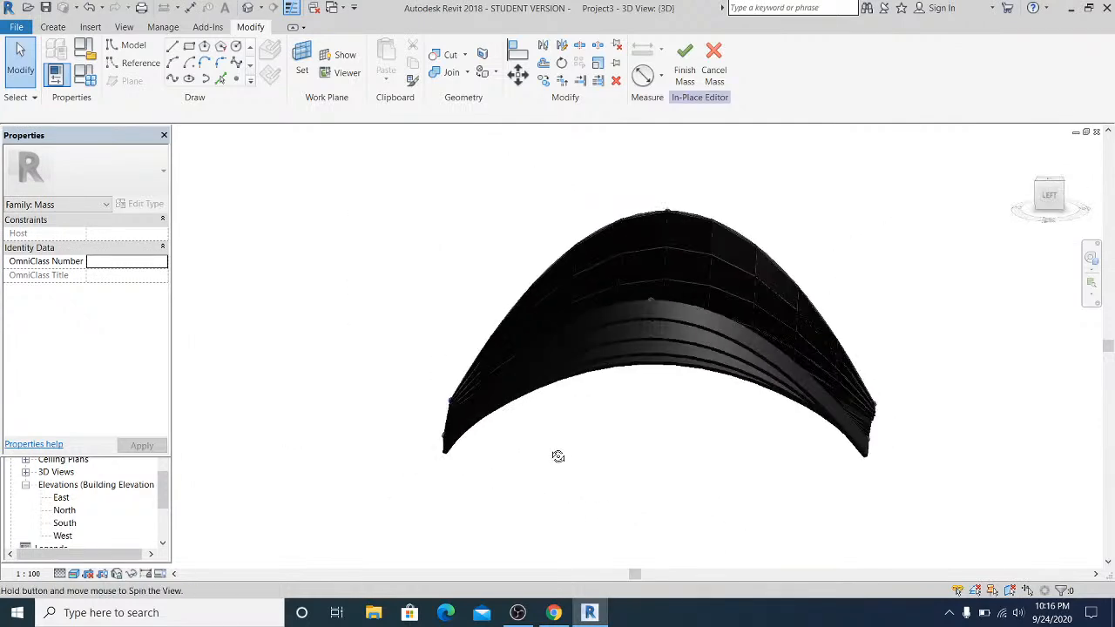
Finish the in-place mass of the panelled canopy and view it in the project.
{"action": "middle_click_drag", "start_coordinate": [624, 448], "coordinate": [776, 468], "text": "shift"}
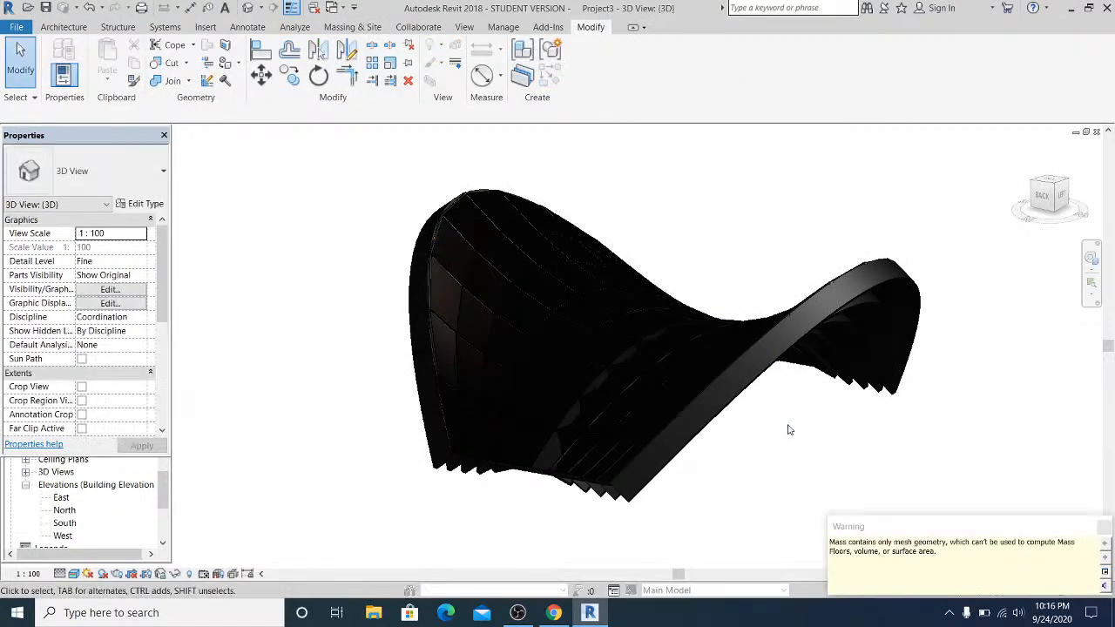
{"action": "middle_click_drag", "start_coordinate": [752, 431], "coordinate": [453, 377], "text": "shift"}
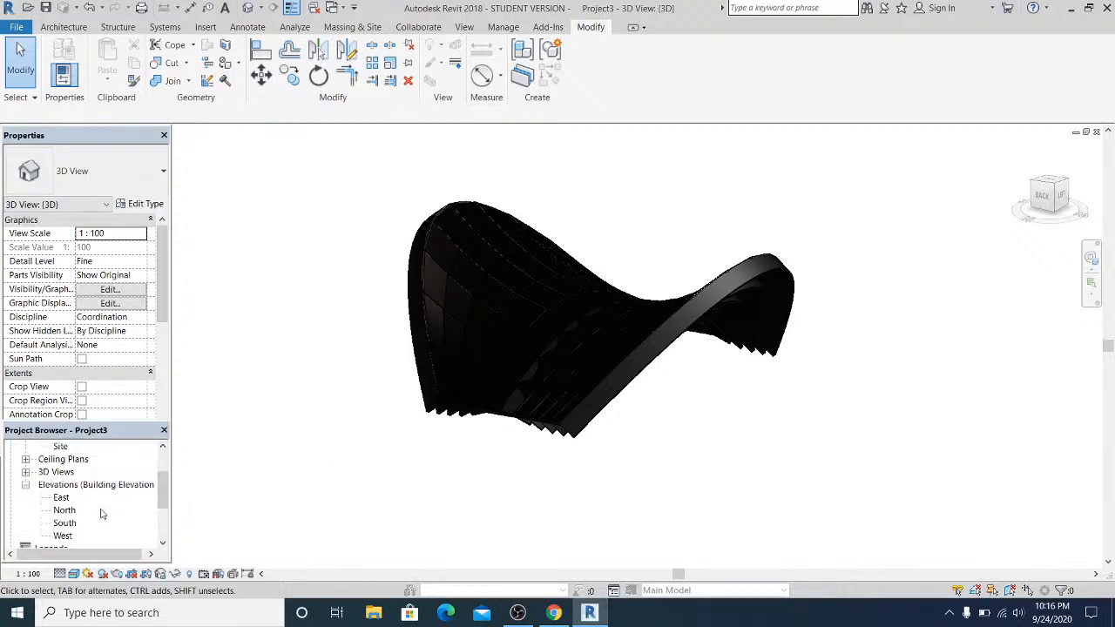
Check the canopy in the Level 1 floor plan and switch to the Site floor plan.
{"action": "left_click_drag", "start_coordinate": [164, 489], "coordinate": [164, 464]}
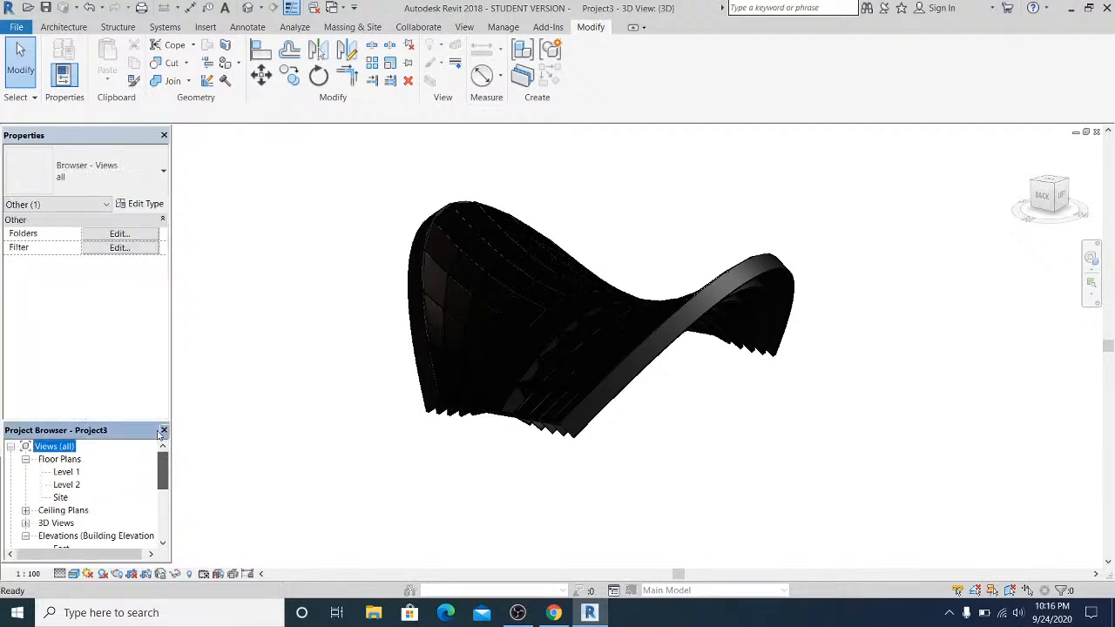
{"action": "double_click", "coordinate": [66, 471]}
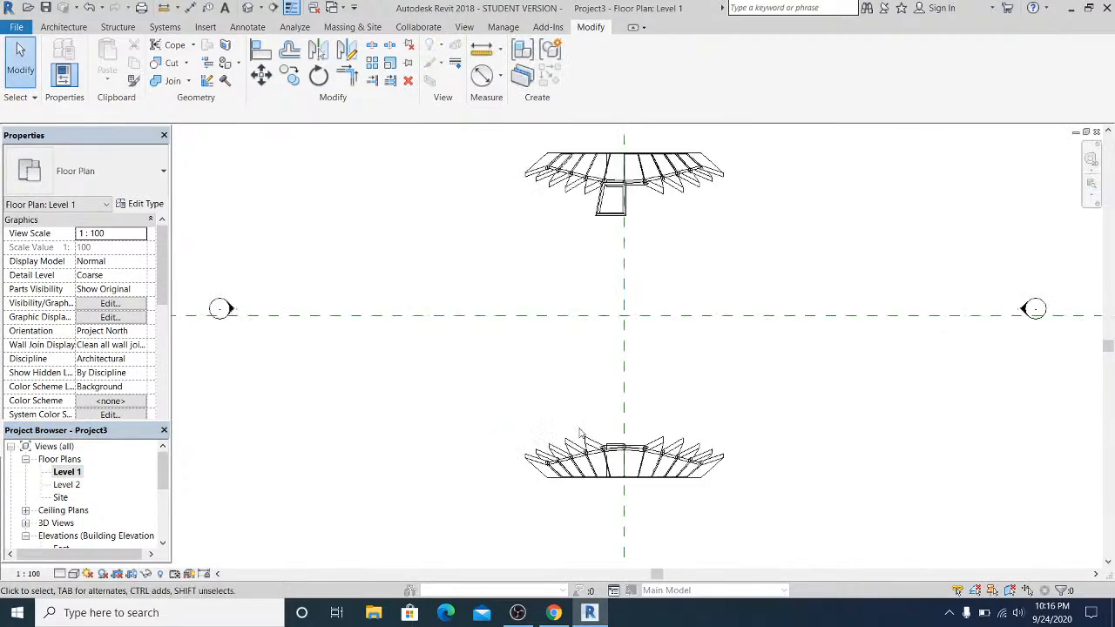
{"action": "scroll", "coordinate": [581, 433], "scroll_direction": "down", "scroll_amount": 2}
{"action": "middle_click_drag", "start_coordinate": [581, 433], "coordinate": [580, 331]}
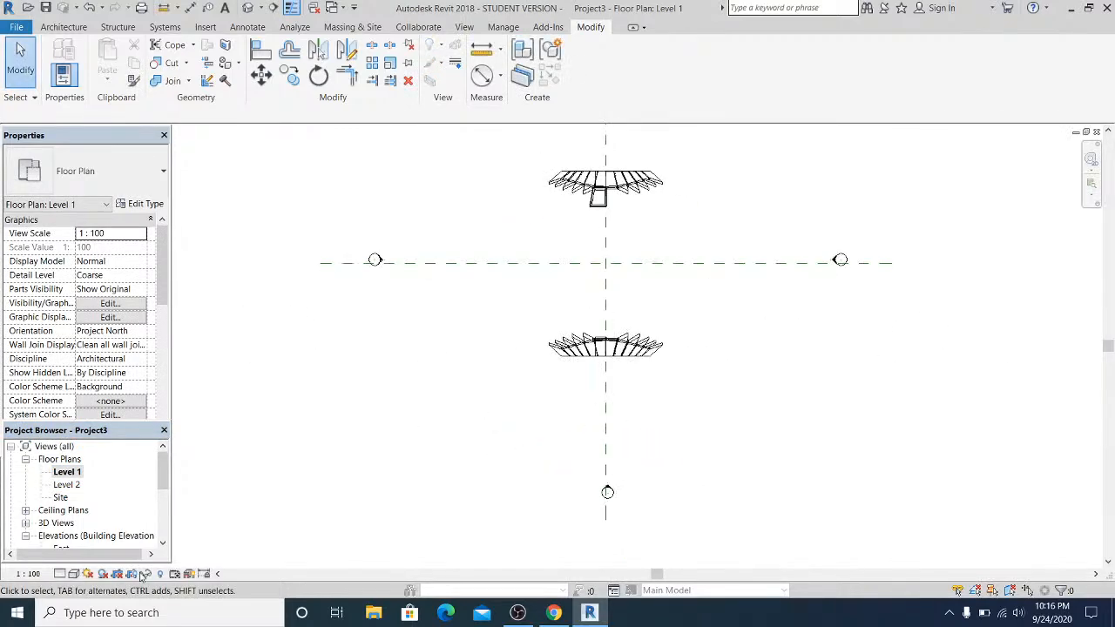
{"action": "double_click", "coordinate": [60, 497]}
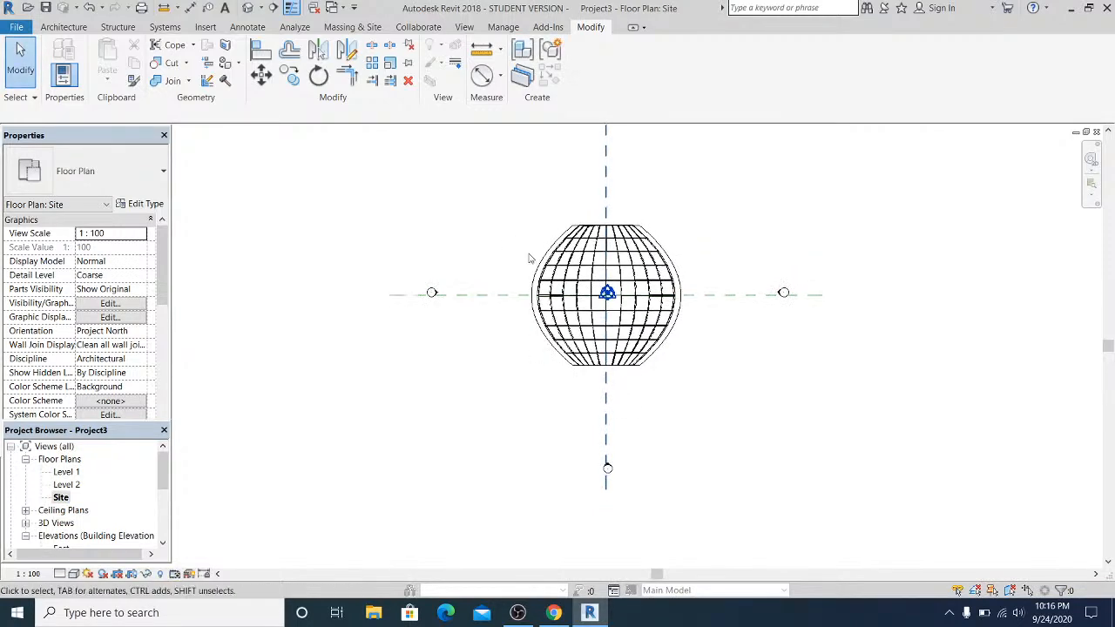
Create a rectangular Generic 150mm floor about 41000 by 38000 mm around the canopy in the Site plan.
{"action": "left_click", "coordinate": [54, 29]}
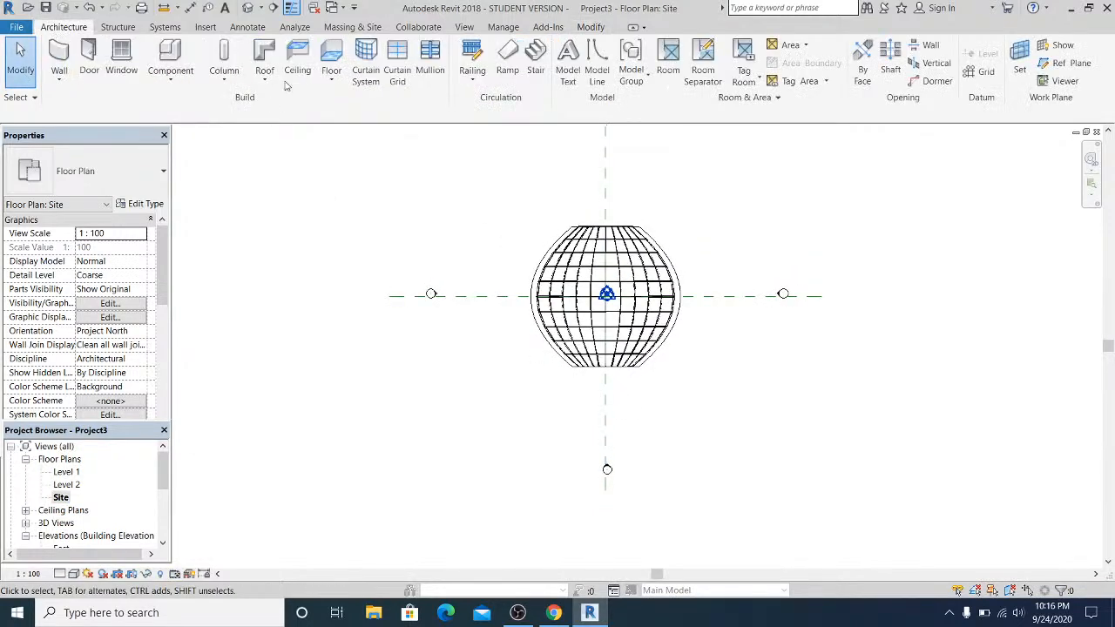
{"action": "left_click", "coordinate": [331, 59]}
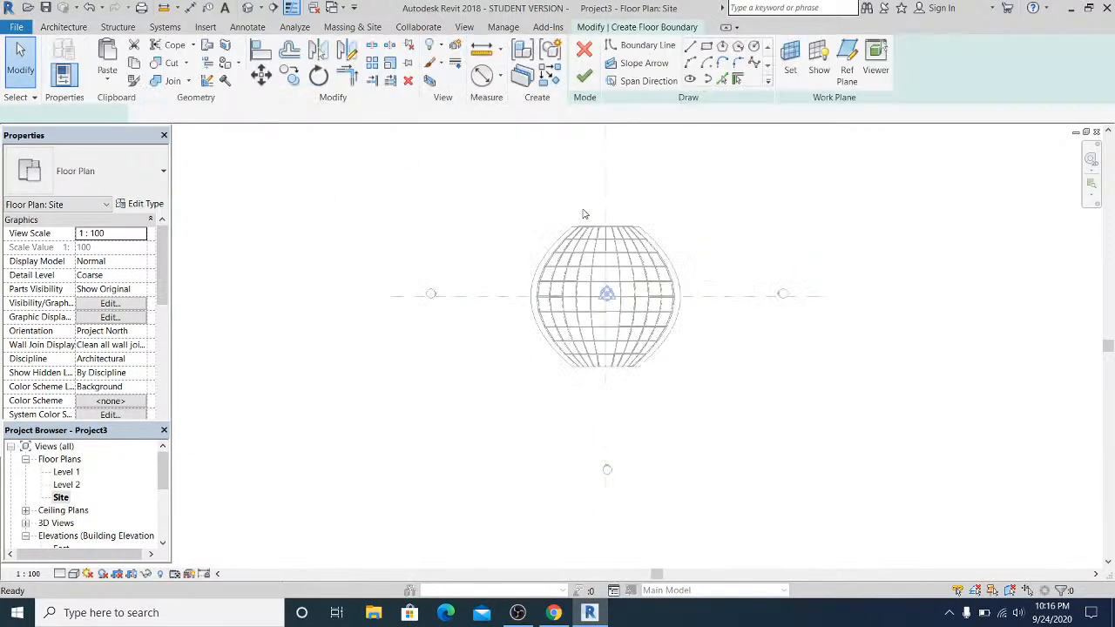
{"action": "left_click", "coordinate": [462, 155]}
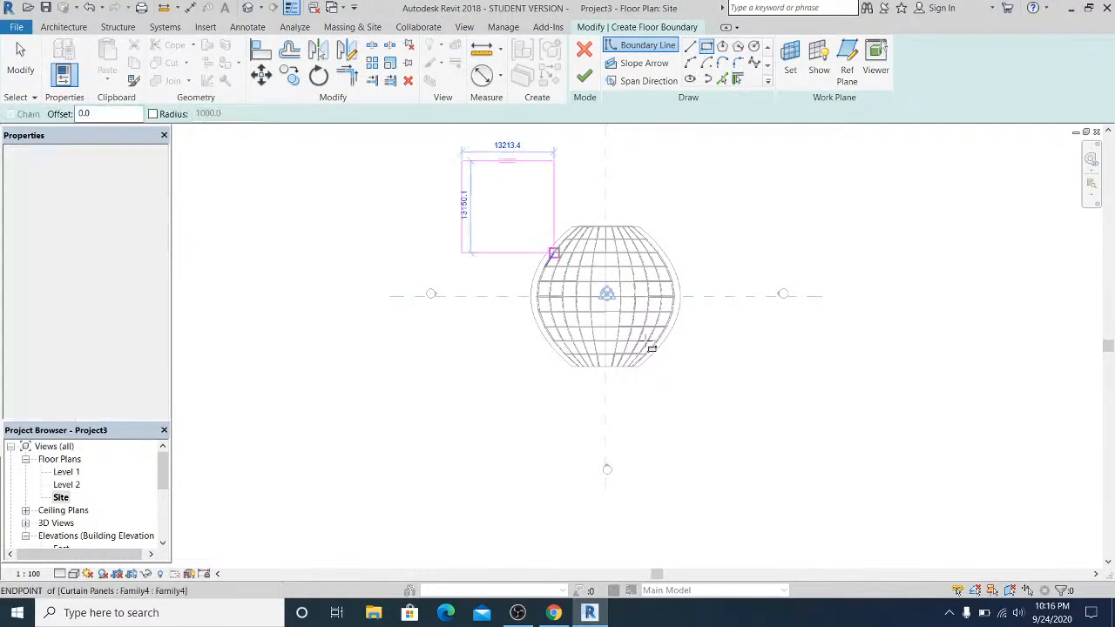
{"action": "left_click", "coordinate": [751, 429]}
{"action": "key", "text": "Escape"}
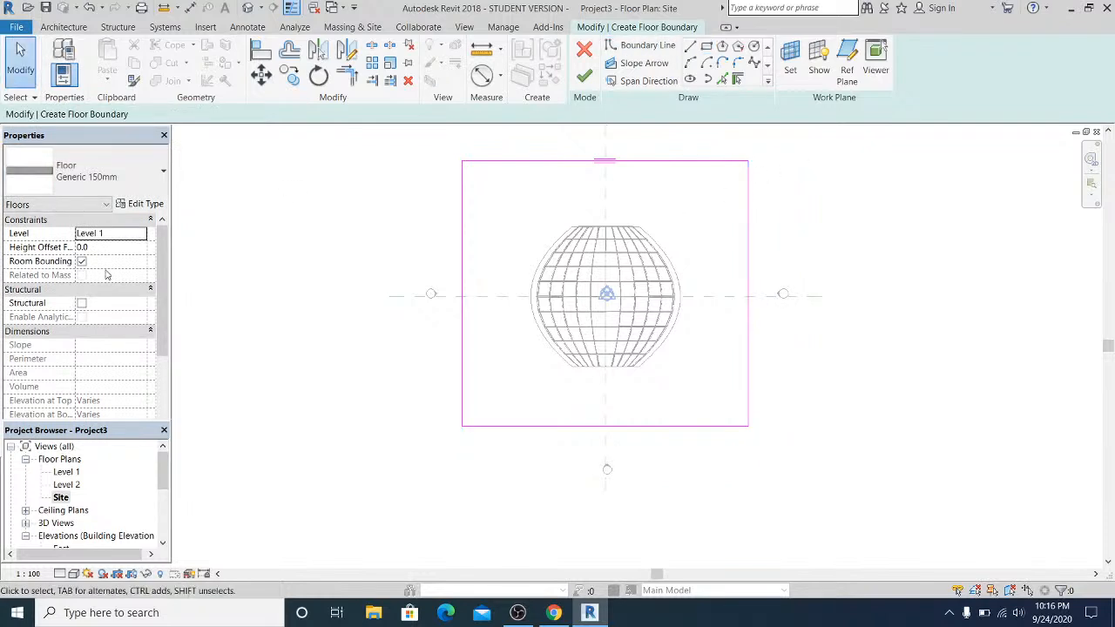
{"action": "left_click", "coordinate": [747, 250]}
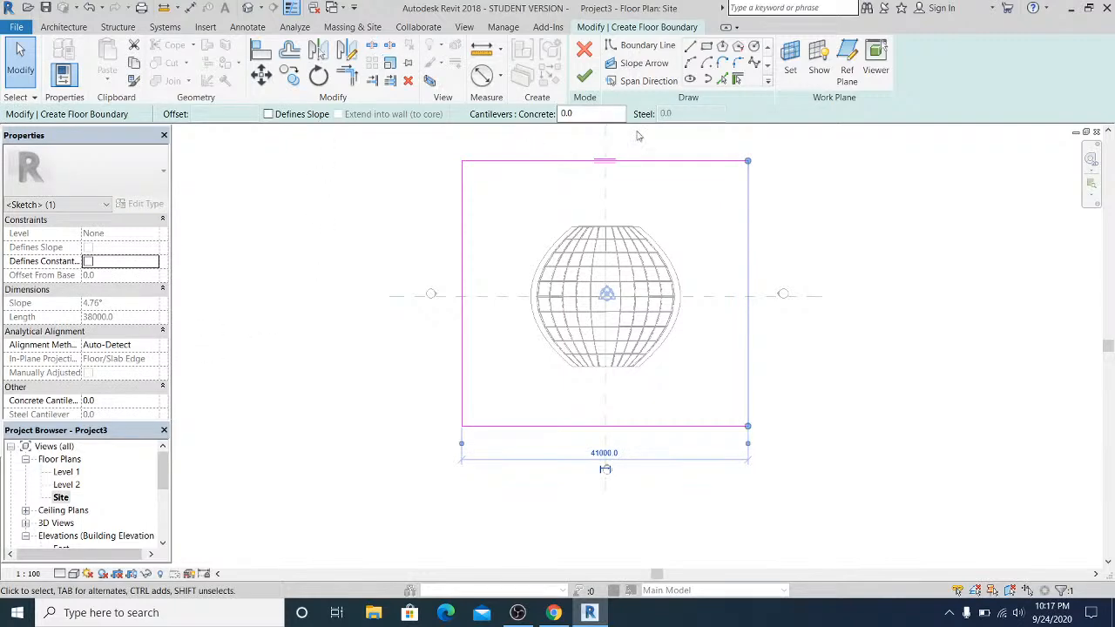
{"action": "left_click", "coordinate": [583, 77]}
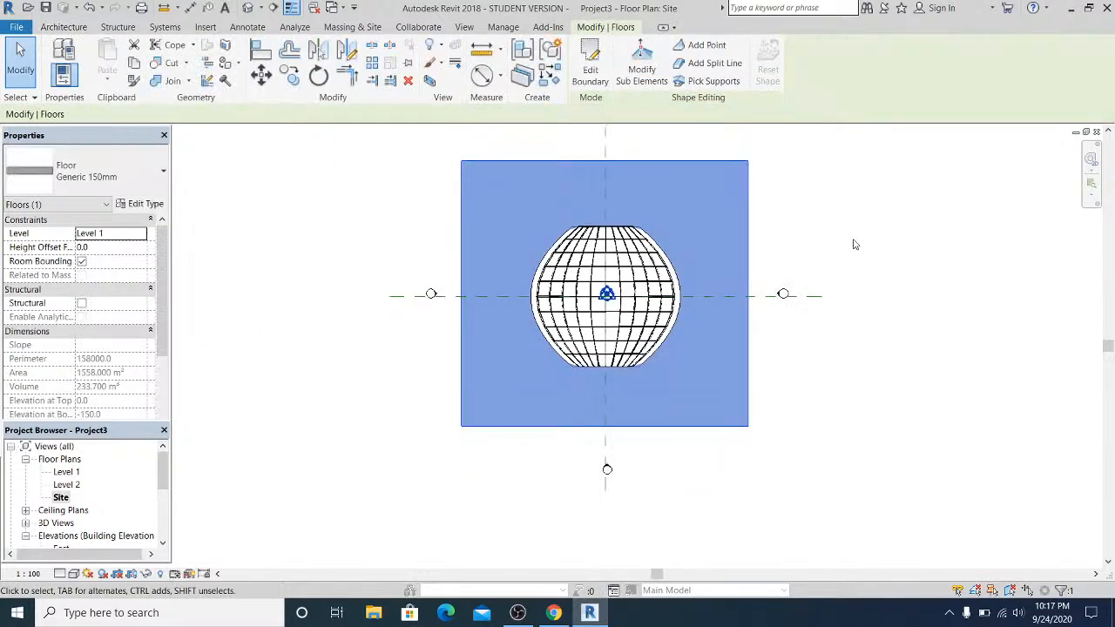
Set the floor type's structure layer to 200 mm thick and duplicate the metal13 material for it as flooring.
{"action": "left_click", "coordinate": [749, 207]}
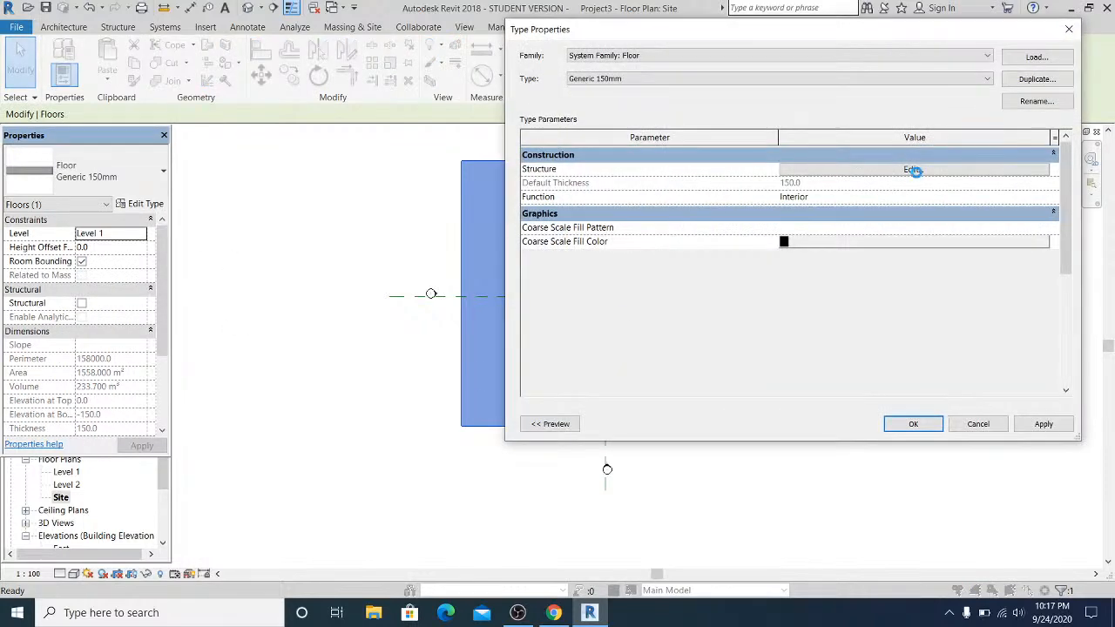
{"action": "left_click", "coordinate": [911, 170]}
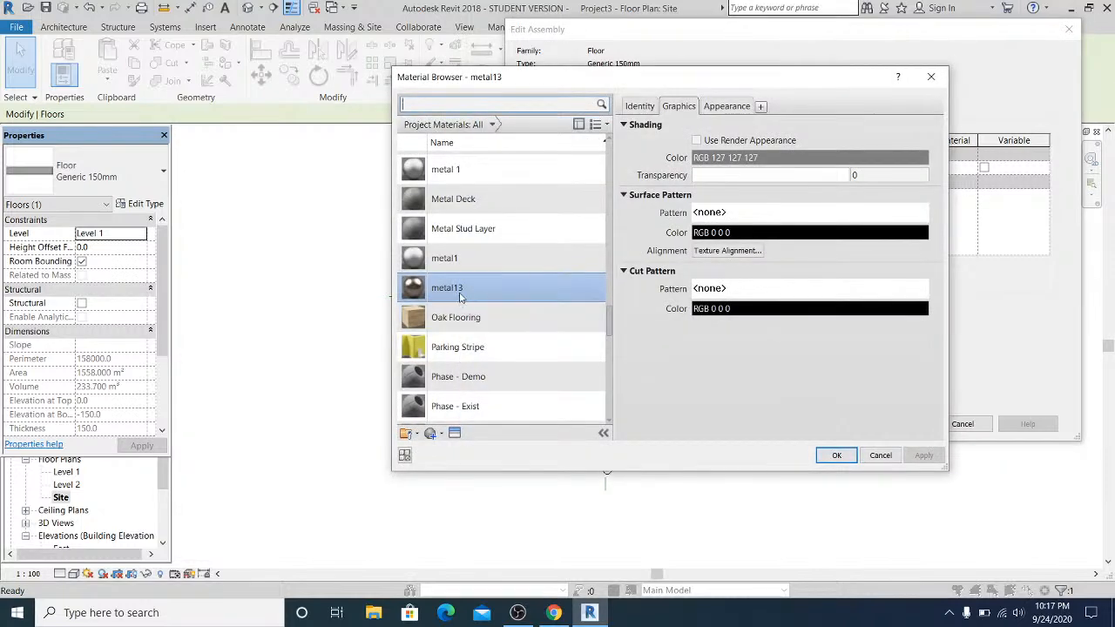
{"action": "scroll", "coordinate": [480, 324], "scroll_direction": "up", "scroll_amount": 4}
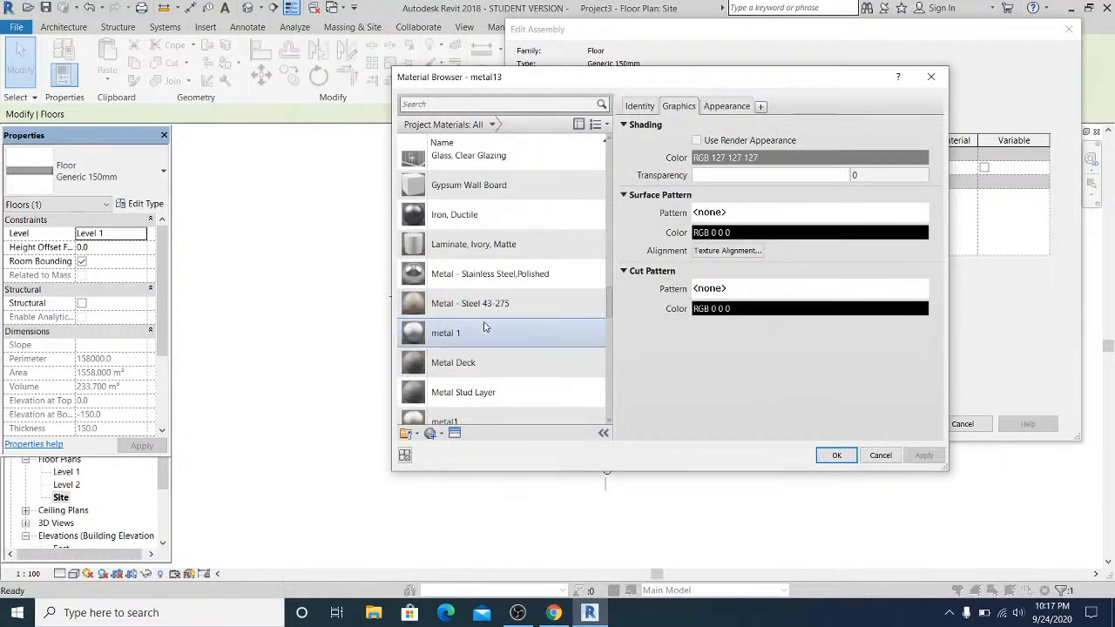
{"action": "scroll", "coordinate": [490, 328], "scroll_direction": "down", "scroll_amount": 4}
{"action": "right_click", "coordinate": [441, 291]}
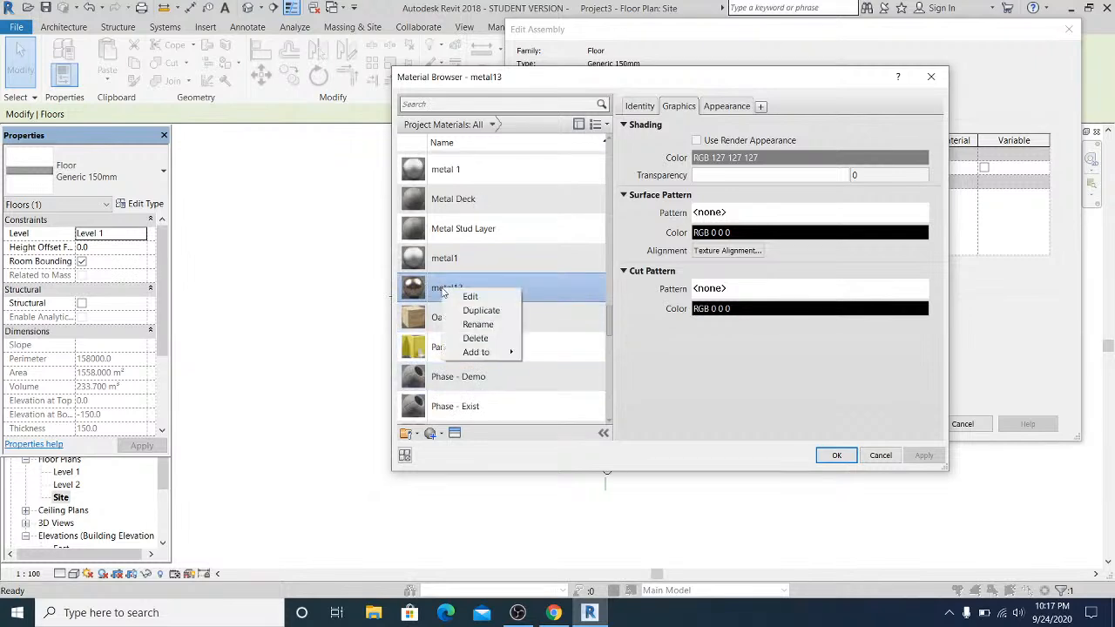
{"action": "left_click", "coordinate": [488, 312]}
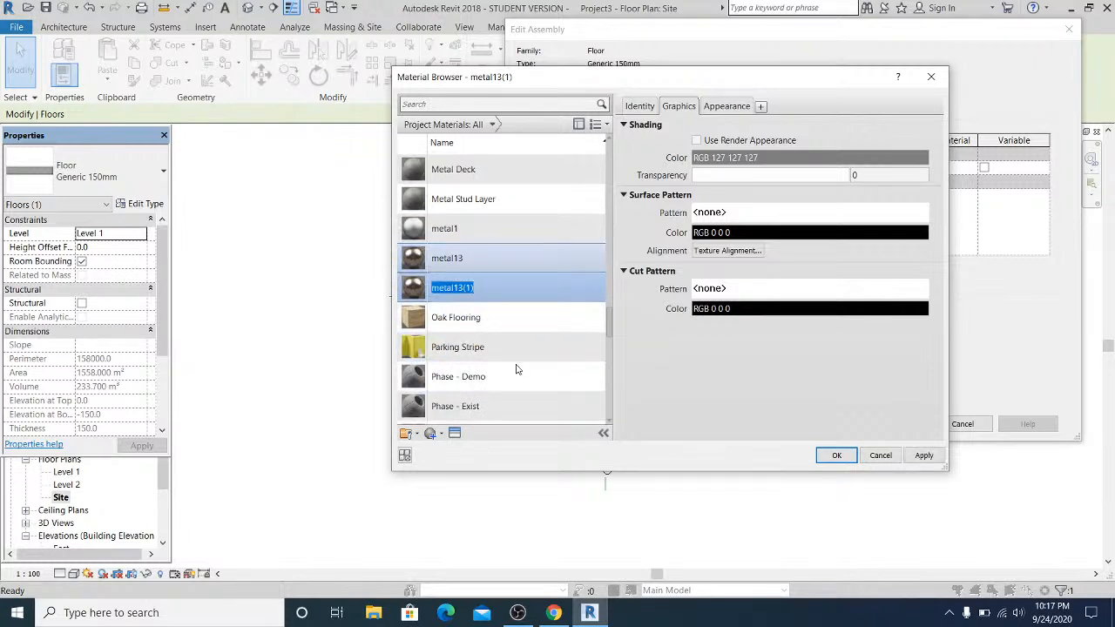
{"action": "type", "text": "t"}
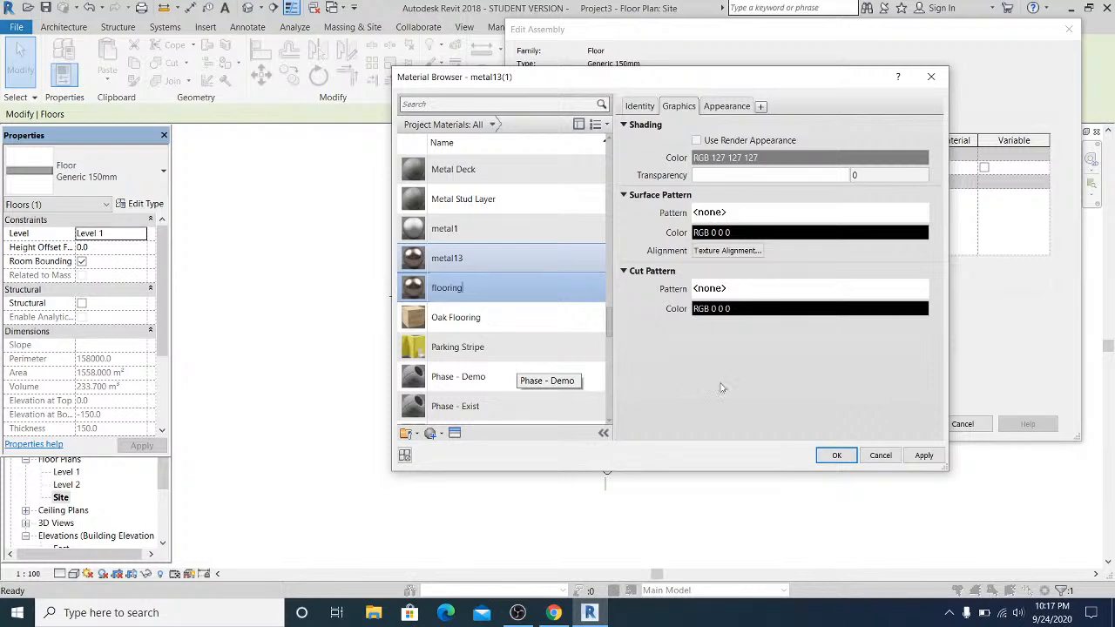
{"action": "type", "text": "looring"}
{"action": "key", "text": "Return"}
Replace the flooring material's appearance with the Blocks concrete asset and assign the material to the floor's structure layer.
{"action": "left_click", "coordinate": [727, 106]}
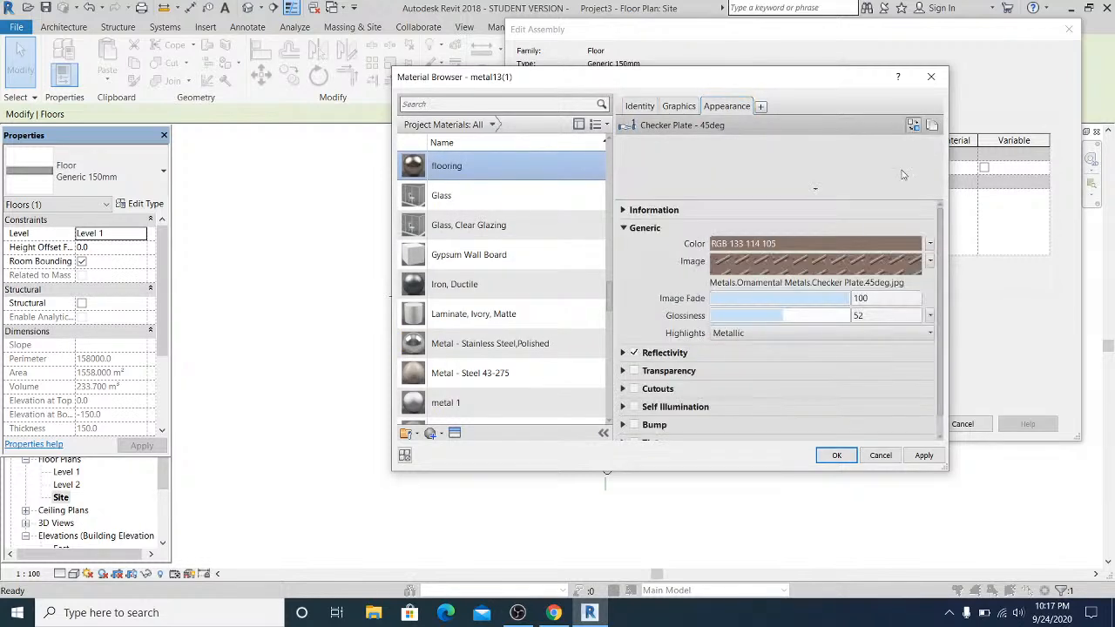
{"action": "left_click", "coordinate": [913, 125]}
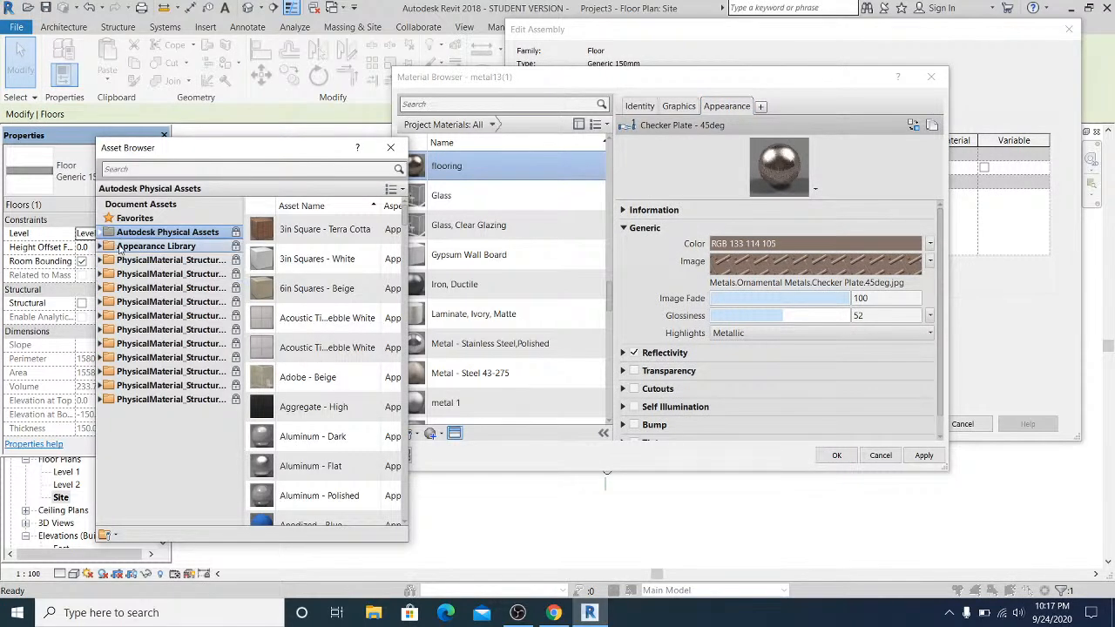
{"action": "left_click", "coordinate": [156, 246]}
{"action": "left_click", "coordinate": [106, 247]}
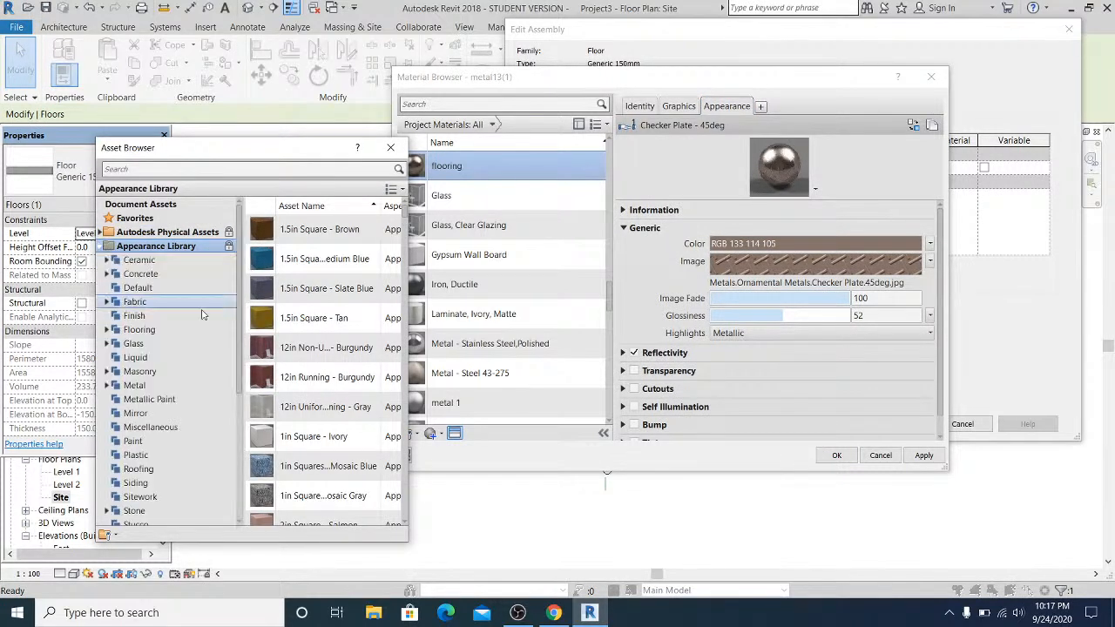
{"action": "left_click", "coordinate": [143, 274]}
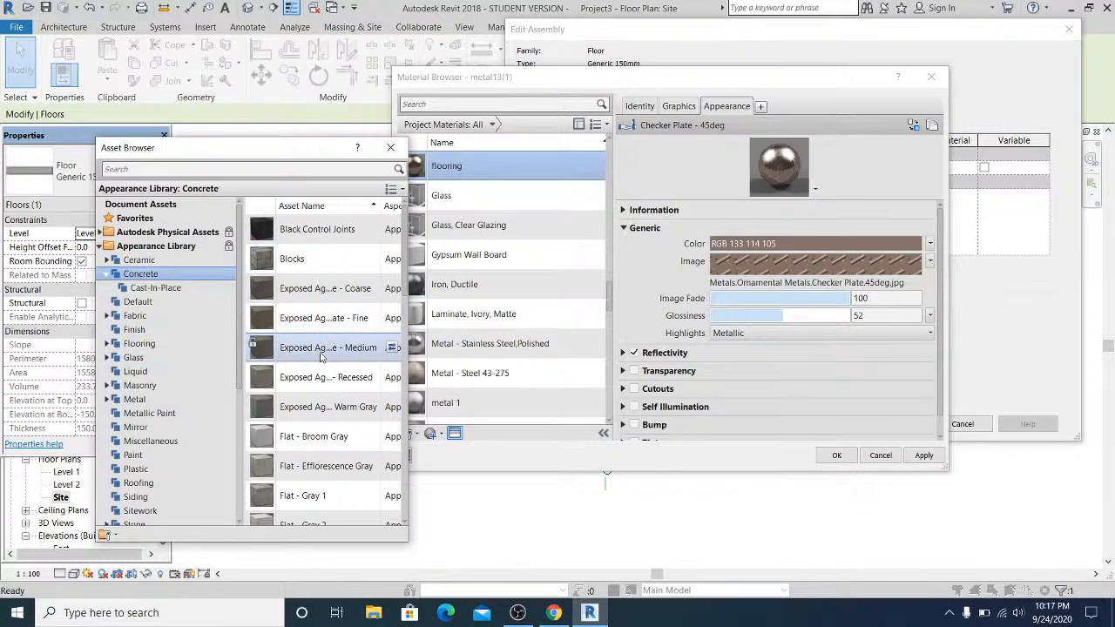
{"action": "scroll", "coordinate": [320, 365], "scroll_direction": "down", "scroll_amount": 8}
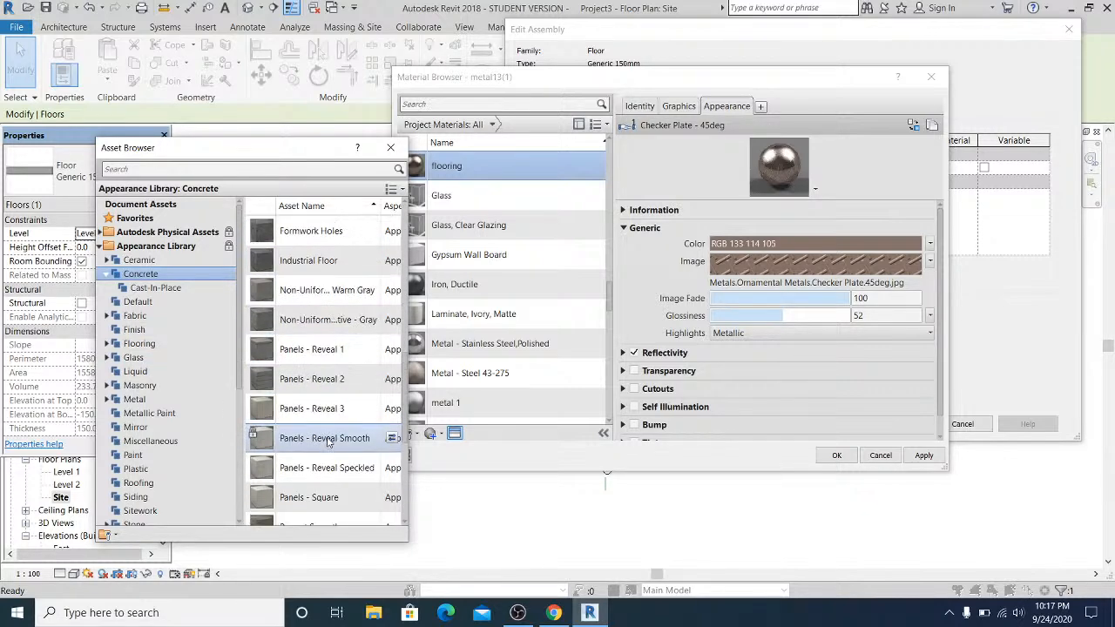
{"action": "scroll", "coordinate": [327, 440], "scroll_direction": "down", "scroll_amount": 3}
{"action": "scroll", "coordinate": [329, 418], "scroll_direction": "down", "scroll_amount": 5}
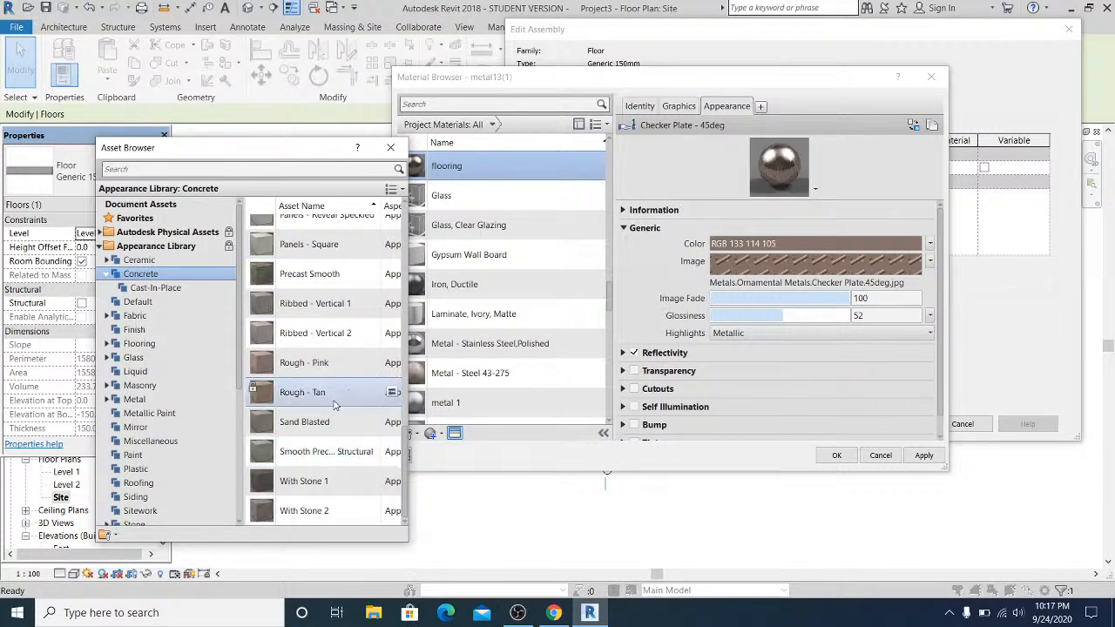
{"action": "scroll", "coordinate": [334, 403], "scroll_direction": "up", "scroll_amount": 10}
{"action": "double_click", "coordinate": [296, 258]}
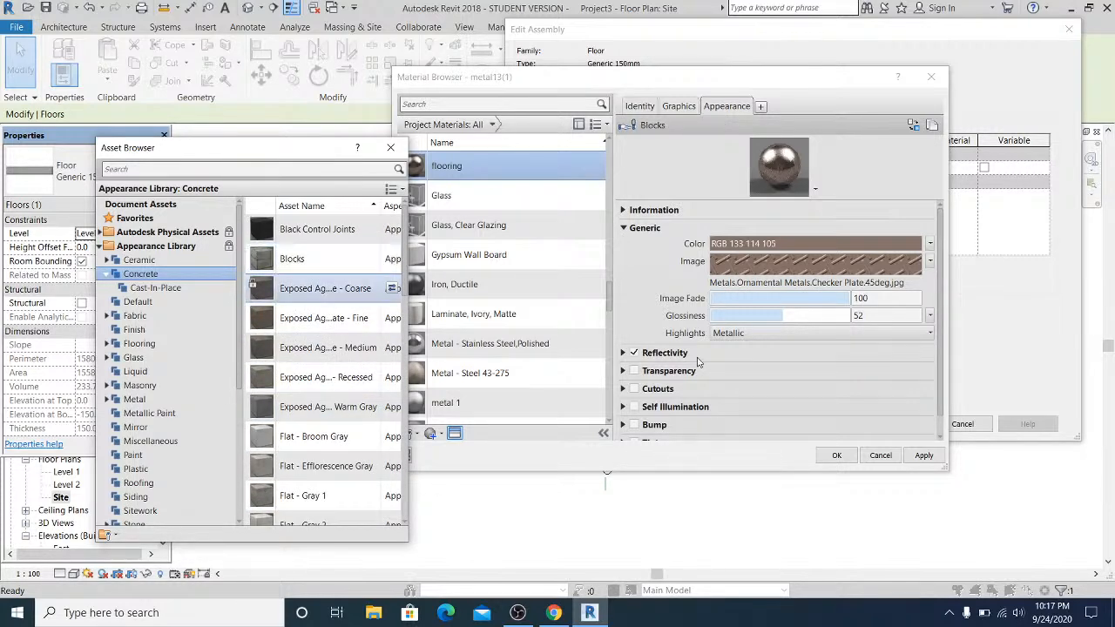
{"action": "left_click", "coordinate": [923, 456]}
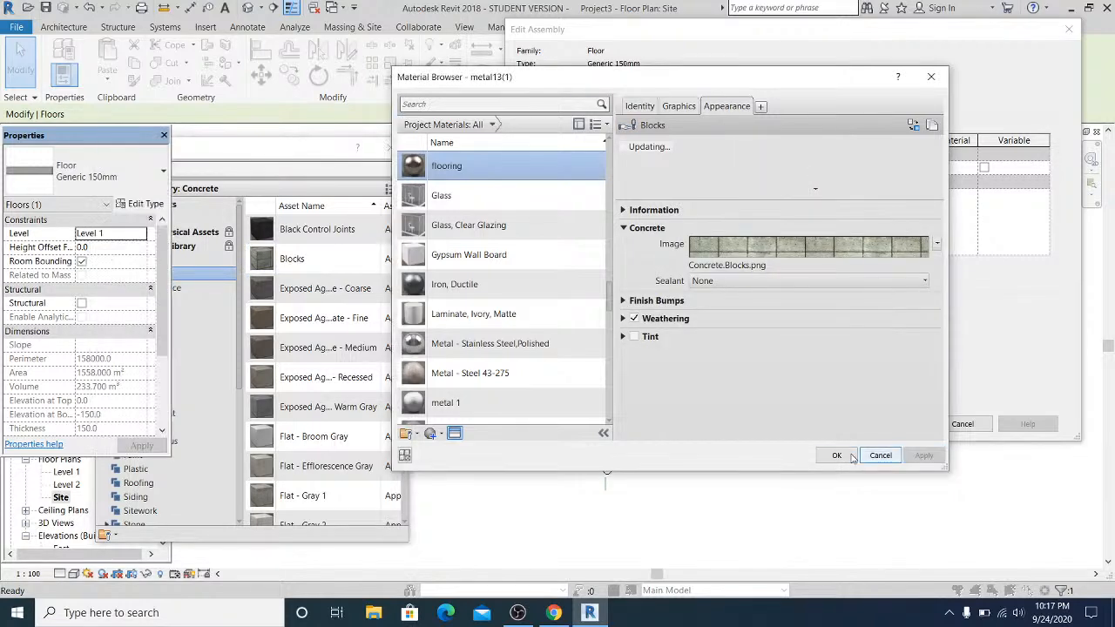
{"action": "left_click", "coordinate": [836, 455]}
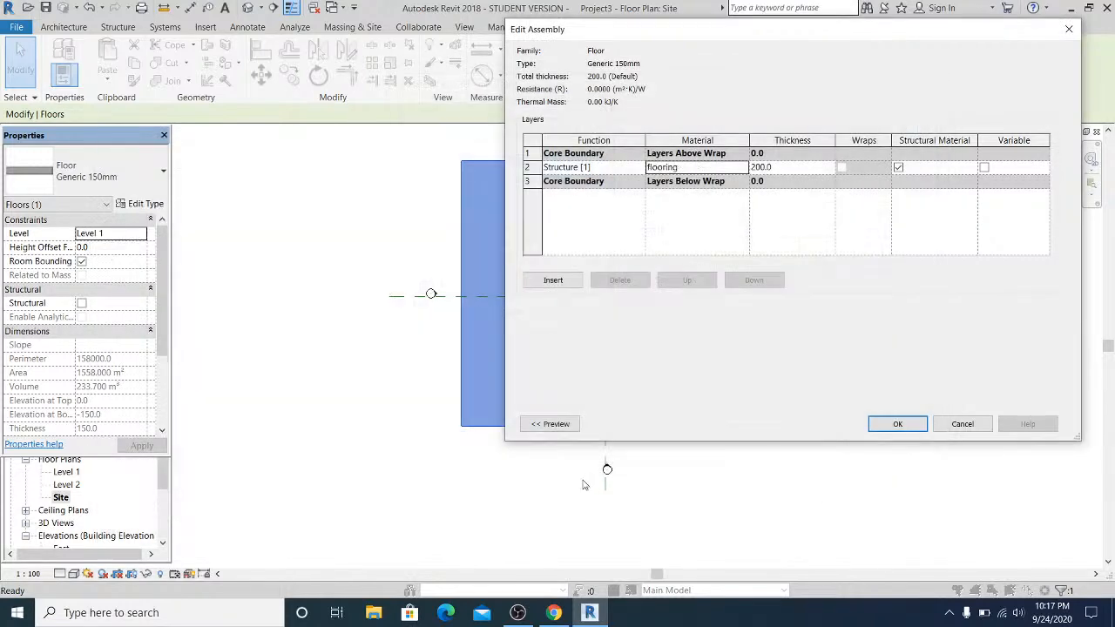
{"action": "left_click", "coordinate": [897, 424]}
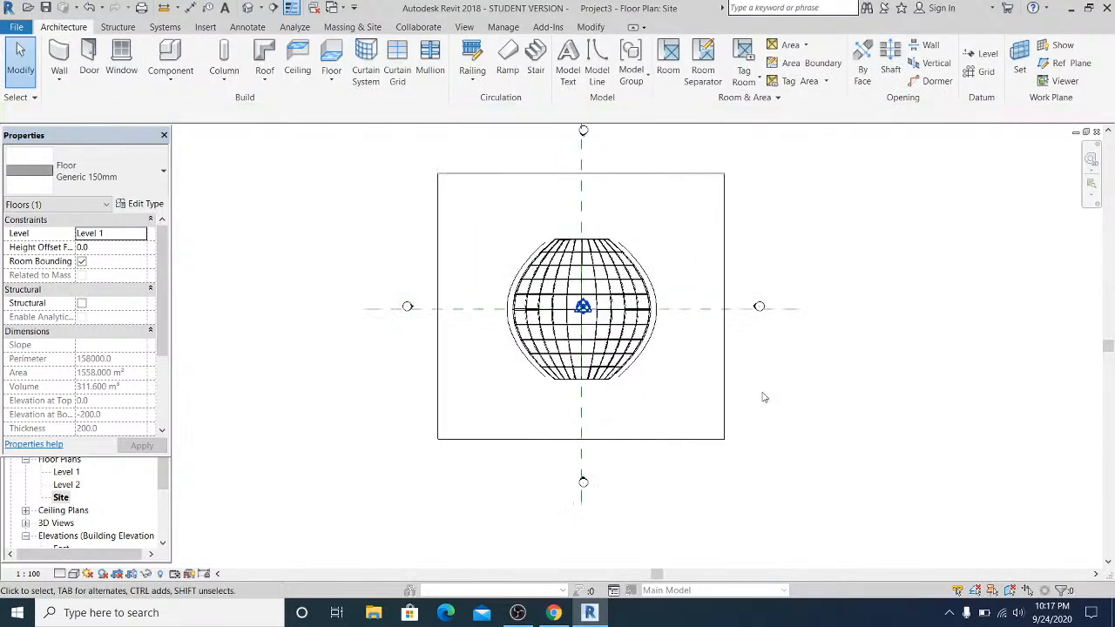
Examine the canopy and new floor in 3D from several sides, checking how the rib and panel ends meet the slab.
{"action": "scroll", "coordinate": [768, 402], "scroll_direction": "up", "scroll_amount": 1}
{"action": "middle_click_drag", "start_coordinate": [784, 421], "coordinate": [846, 430]}
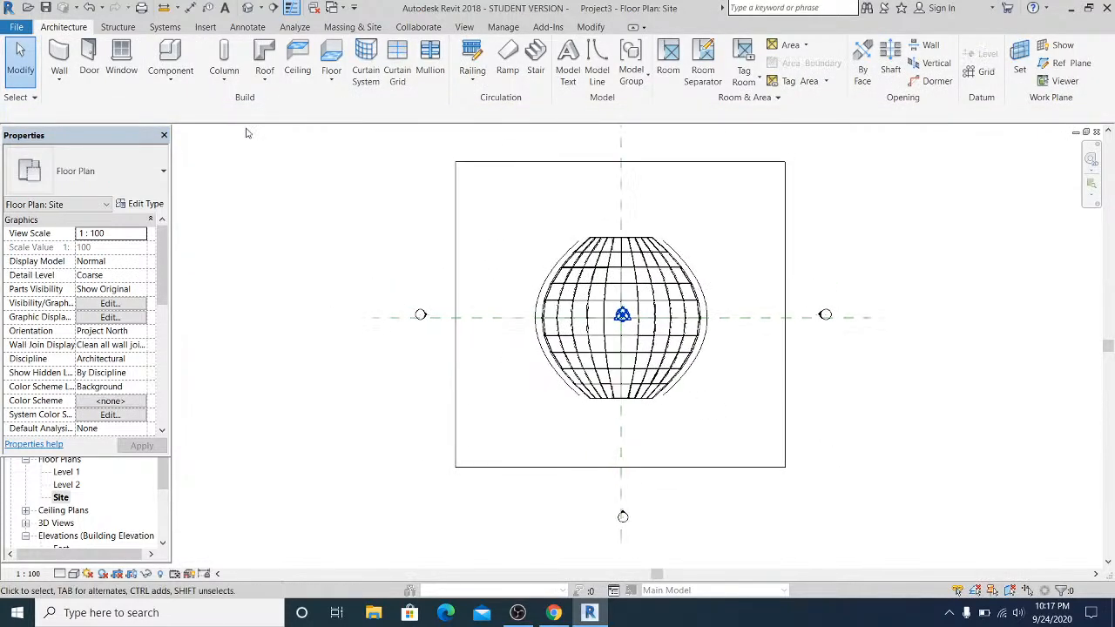
{"action": "left_click", "coordinate": [257, 9]}
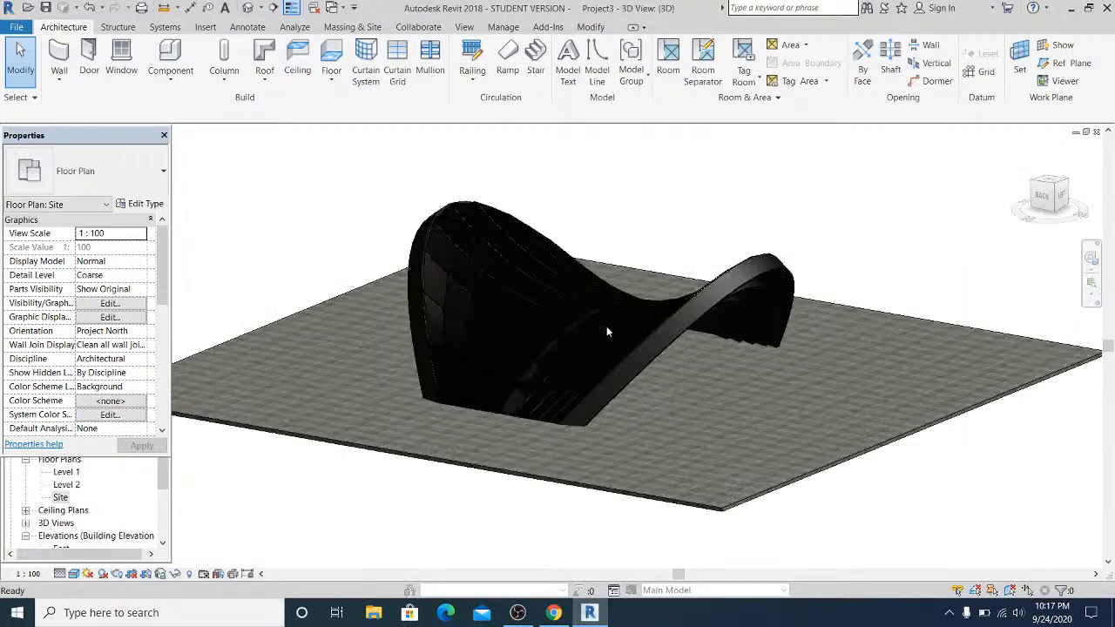
{"action": "middle_click_drag", "start_coordinate": [735, 369], "coordinate": [703, 405], "text": "shift"}
{"action": "left_click", "coordinate": [745, 352]}
{"action": "left_click", "coordinate": [747, 369]}
{"action": "left_click", "coordinate": [722, 406]}
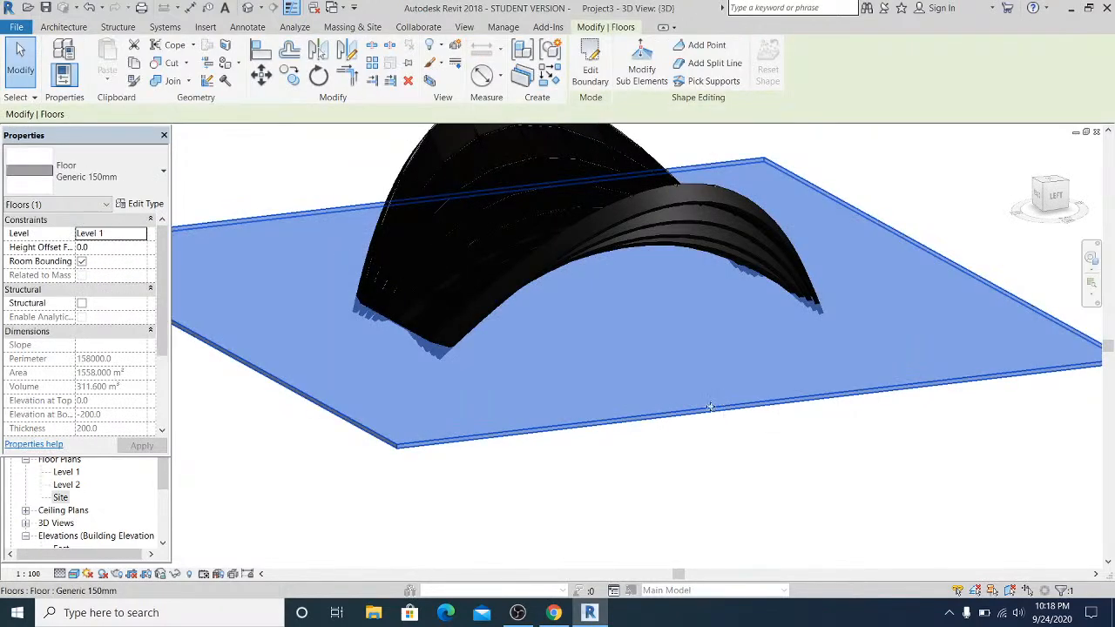
{"action": "left_click", "coordinate": [670, 431]}
{"action": "middle_click_drag", "start_coordinate": [653, 418], "coordinate": [741, 341], "text": "shift"}
{"action": "scroll", "coordinate": [551, 317], "scroll_direction": "up", "scroll_amount": 2}
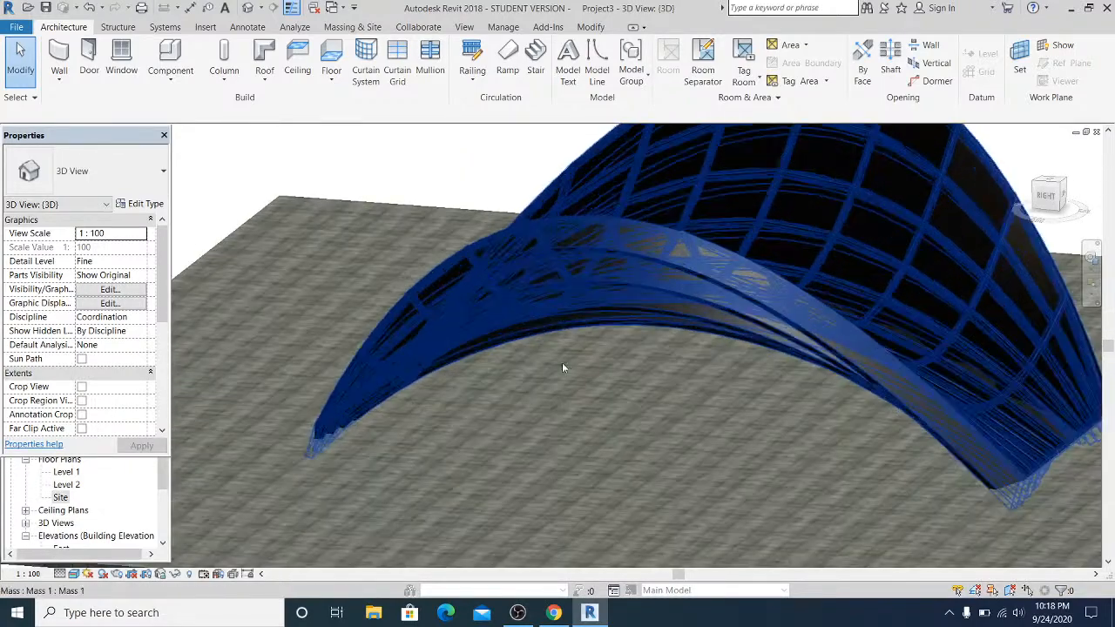
{"action": "middle_click_drag", "start_coordinate": [620, 411], "coordinate": [414, 340], "text": "shift"}
{"action": "middle_click_drag", "start_coordinate": [438, 449], "coordinate": [453, 347], "text": "shift"}
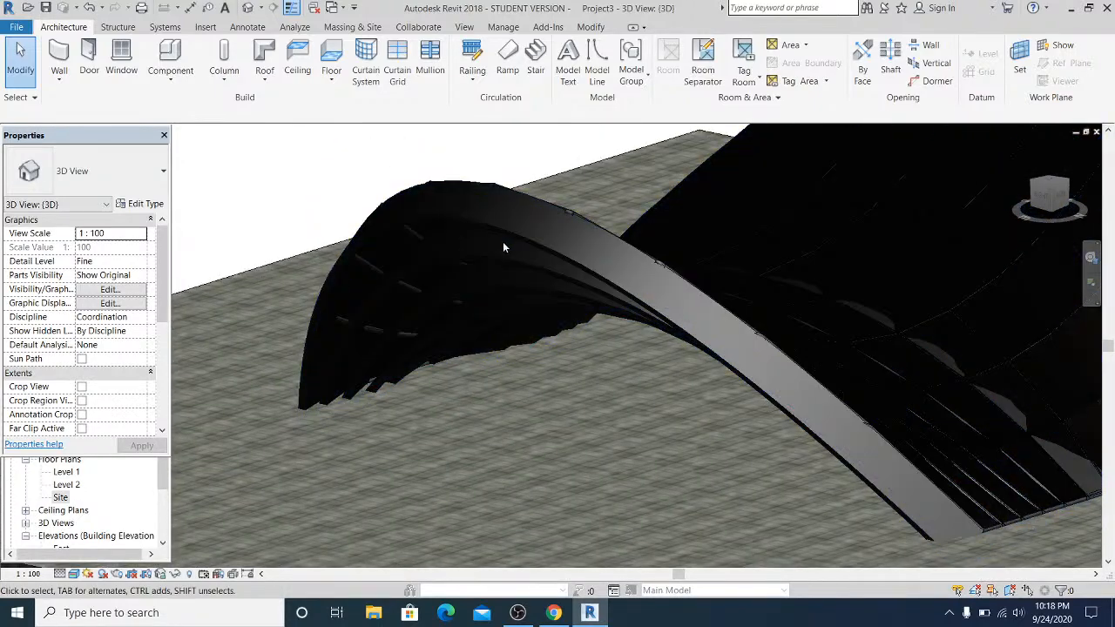
{"action": "middle_click_drag", "start_coordinate": [496, 273], "coordinate": [495, 295], "text": "shift"}
{"action": "middle_click_drag", "start_coordinate": [591, 355], "coordinate": [675, 428], "text": "shift"}
{"action": "middle_click_drag", "start_coordinate": [684, 335], "coordinate": [706, 270], "text": "shift"}
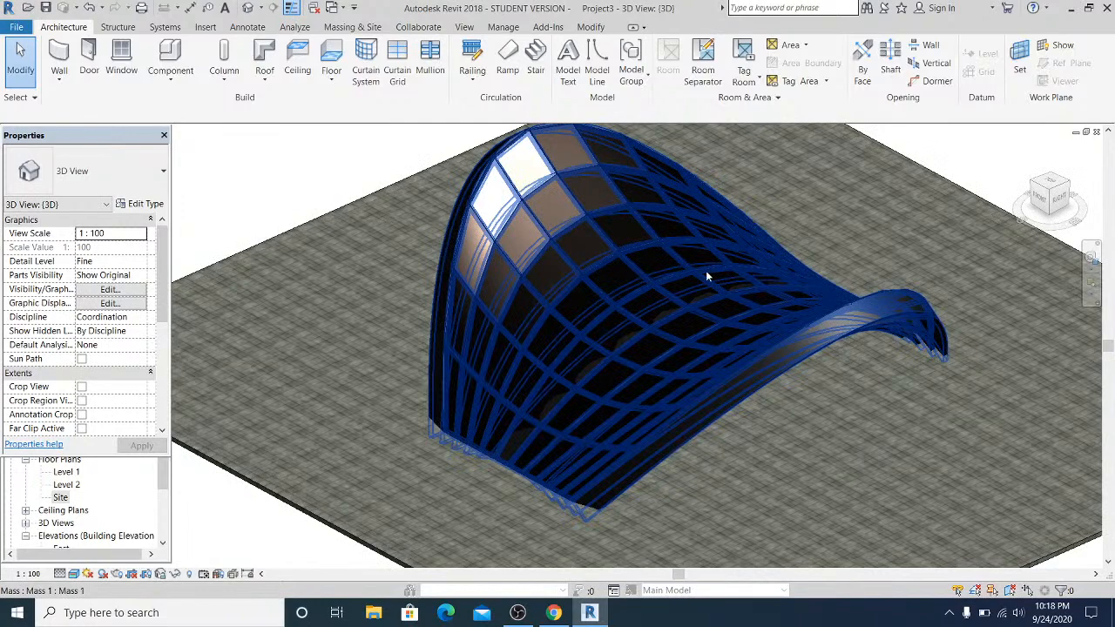
{"action": "middle_click_drag", "start_coordinate": [667, 323], "coordinate": [427, 238], "text": "shift"}
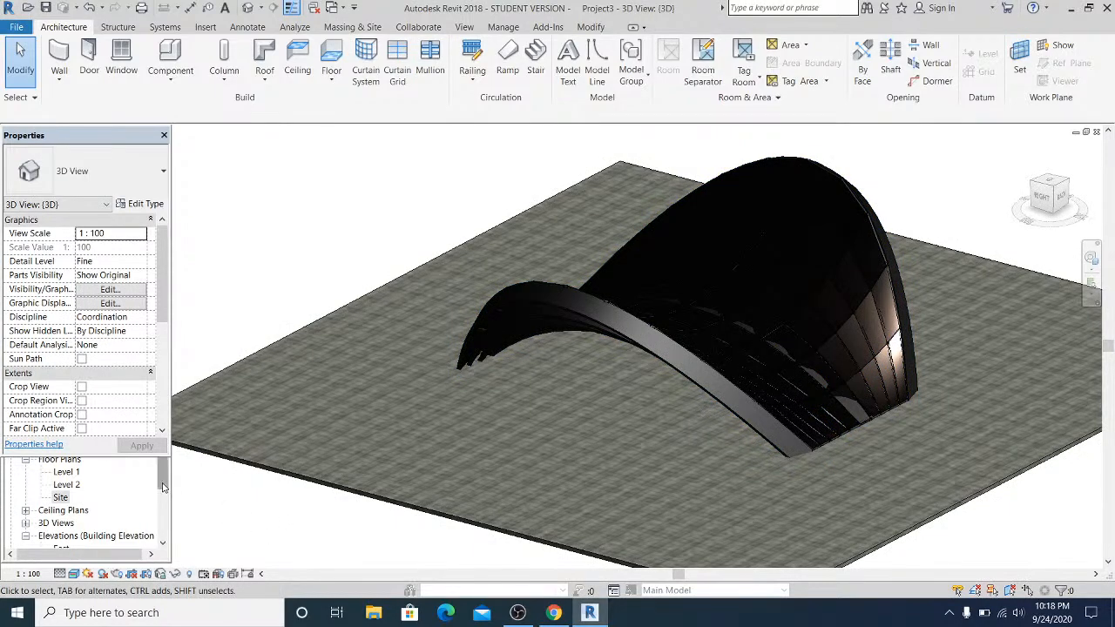
Open the Site plan briefly and inspect the canopy's base against the floor in the South elevation.
{"action": "left_click", "coordinate": [63, 497]}
{"action": "double_click", "coordinate": [58, 500]}
{"action": "scroll", "coordinate": [721, 440], "scroll_direction": "down", "scroll_amount": 2}
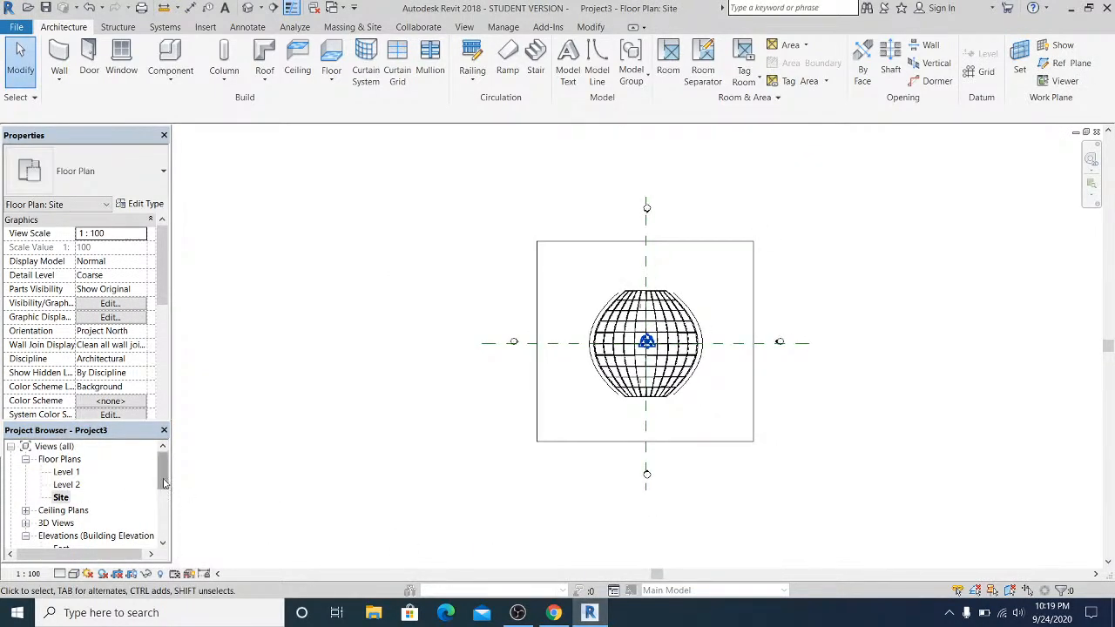
{"action": "left_click_drag", "start_coordinate": [162, 484], "coordinate": [163, 516]}
{"action": "double_click", "coordinate": [64, 484]}
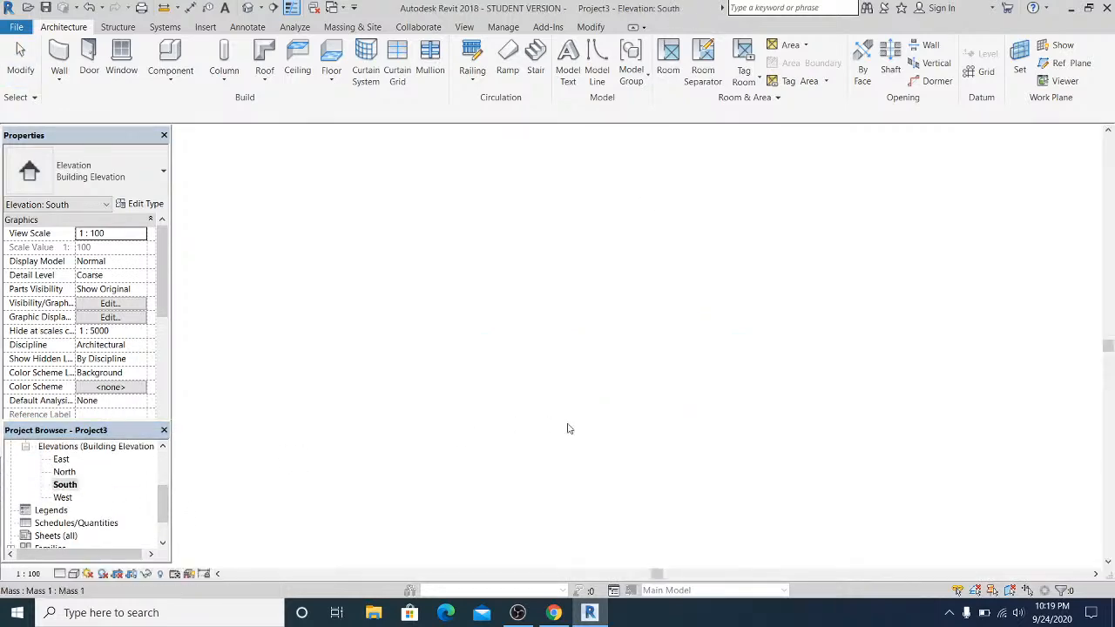
{"action": "middle_click_drag", "start_coordinate": [715, 526], "coordinate": [713, 449]}
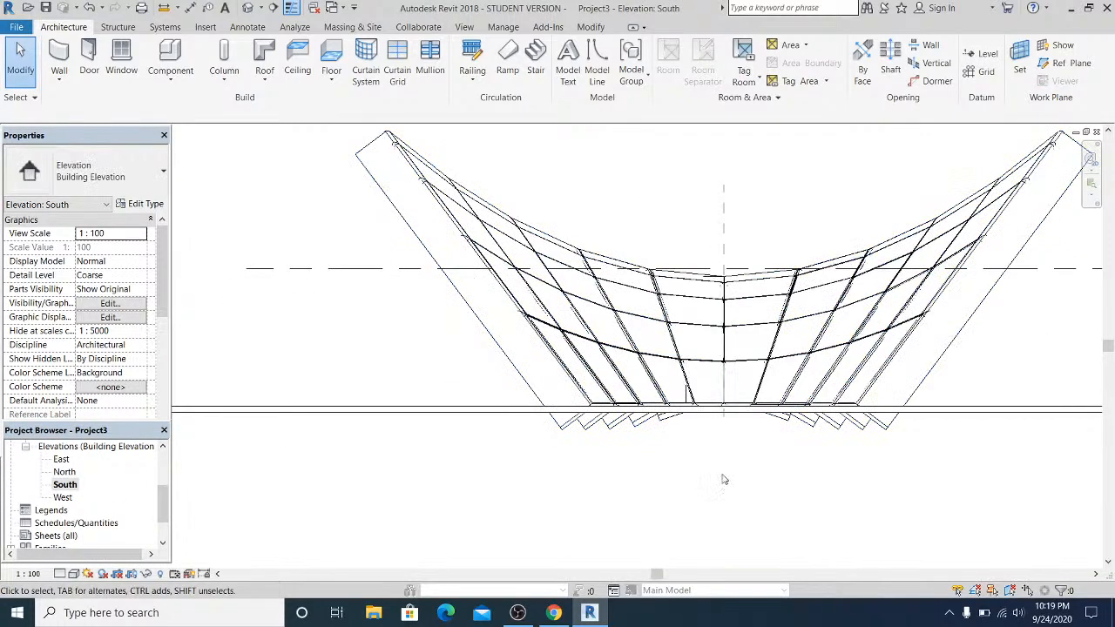
{"action": "scroll", "coordinate": [722, 479], "scroll_direction": "down", "scroll_amount": 1}
Raise the canopy mass in the South elevation until the lowest rib ends rest on top of the floor.
{"action": "left_click_drag", "start_coordinate": [316, 165], "coordinate": [1038, 503]}
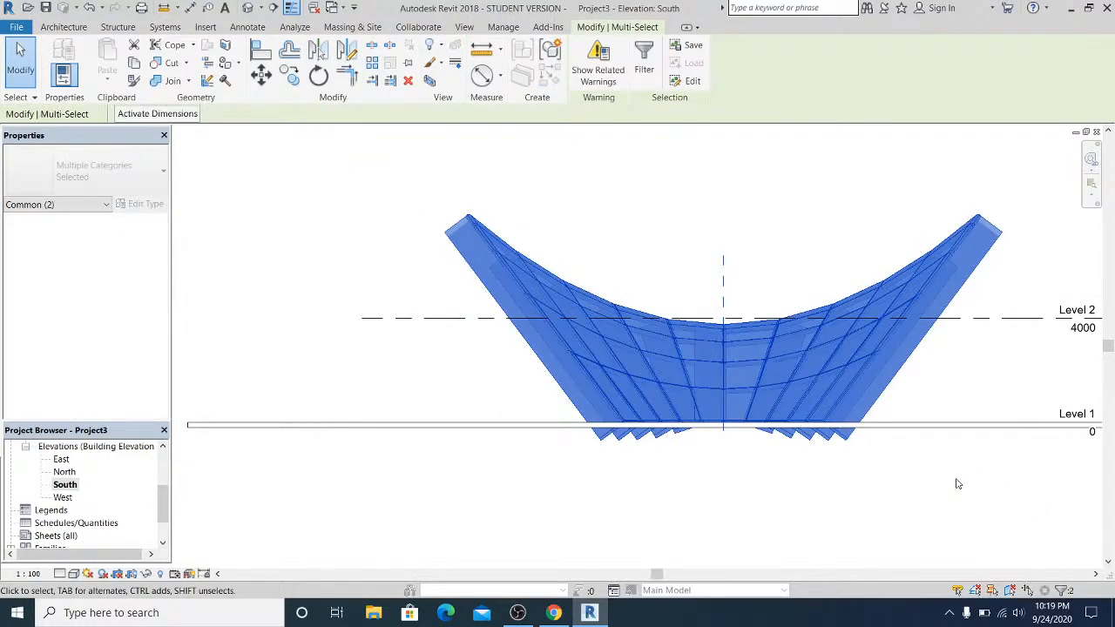
{"action": "key", "text": "Up"}
{"action": "key", "text": "Up"}
{"action": "key", "text": "Up"}
{"action": "key", "text": "Up"}
{"action": "key", "text": "Up"}
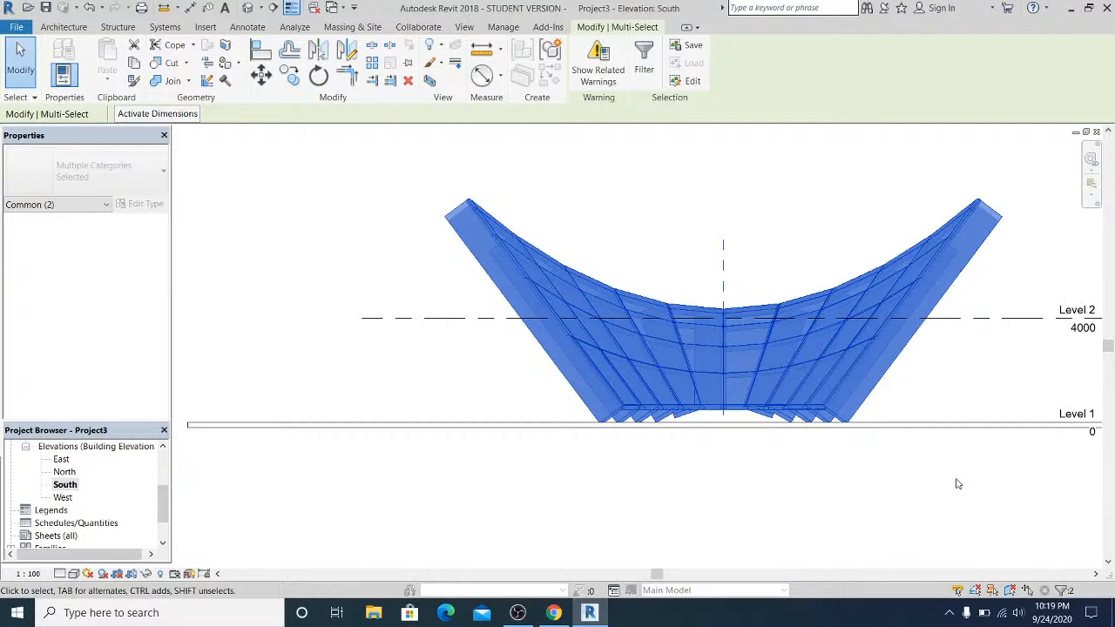
{"action": "left_click", "coordinate": [910, 489]}
{"action": "scroll", "coordinate": [667, 450], "scroll_direction": "up", "scroll_amount": 4}
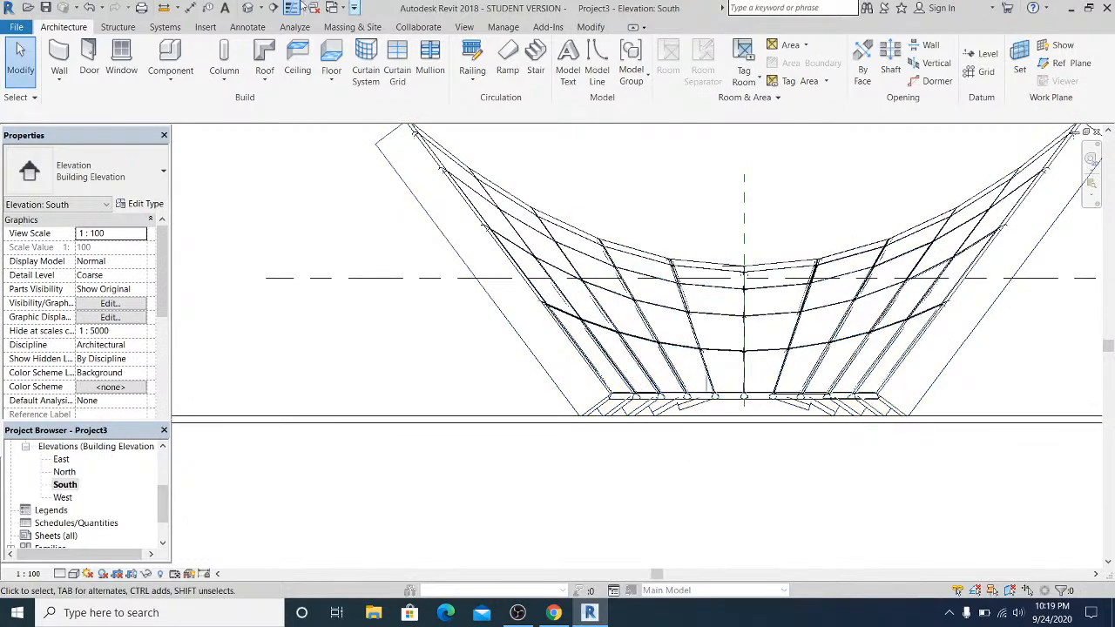
Examine the raised canopy in the 3D view, checking how its rib ends sit on the floor.
{"action": "left_click", "coordinate": [247, 8]}
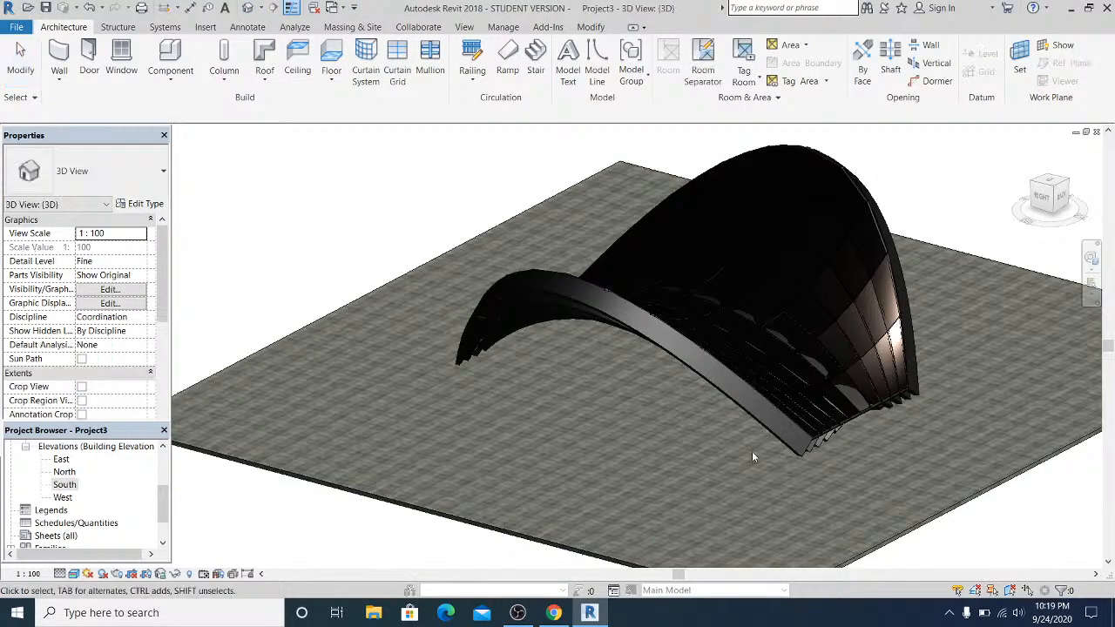
{"action": "middle_click_drag", "start_coordinate": [752, 451], "coordinate": [694, 420], "text": "shift"}
{"action": "scroll", "coordinate": [693, 423], "scroll_direction": "up", "scroll_amount": 6}
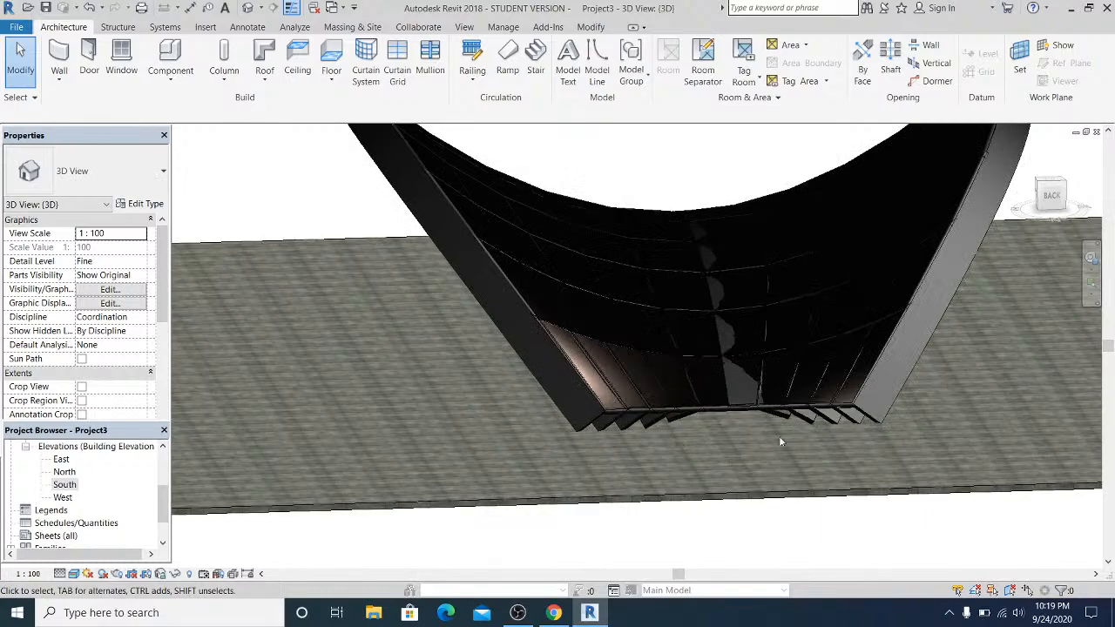
{"action": "mouse_move", "coordinate": [813, 466]}
{"action": "middle_mouse_down", "text": "shift"}
{"action": "mouse_move", "coordinate": [858, 466]}
{"action": "mouse_move", "coordinate": [807, 469]}
{"action": "middle_mouse_up", "text": "shift"}
{"action": "scroll", "coordinate": [852, 466], "scroll_direction": "down", "scroll_amount": 3}
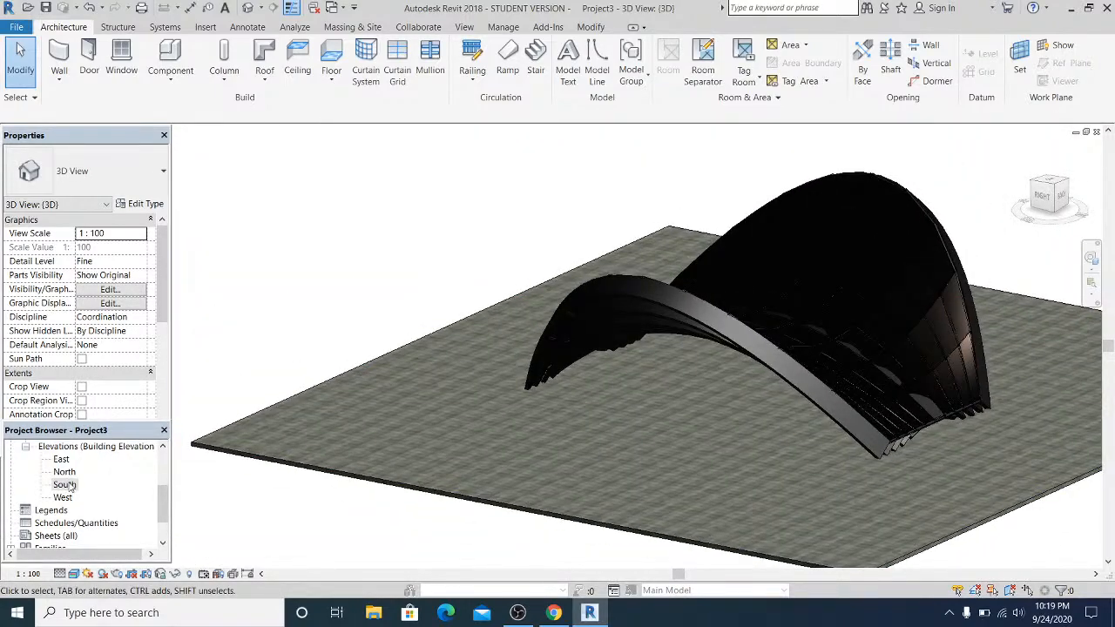
Place a perspective camera in the Site plan beyond the floor's southeast corner, aimed across the canopy at the floor's northwest corner.
{"action": "left_click_drag", "start_coordinate": [163, 499], "coordinate": [174, 455]}
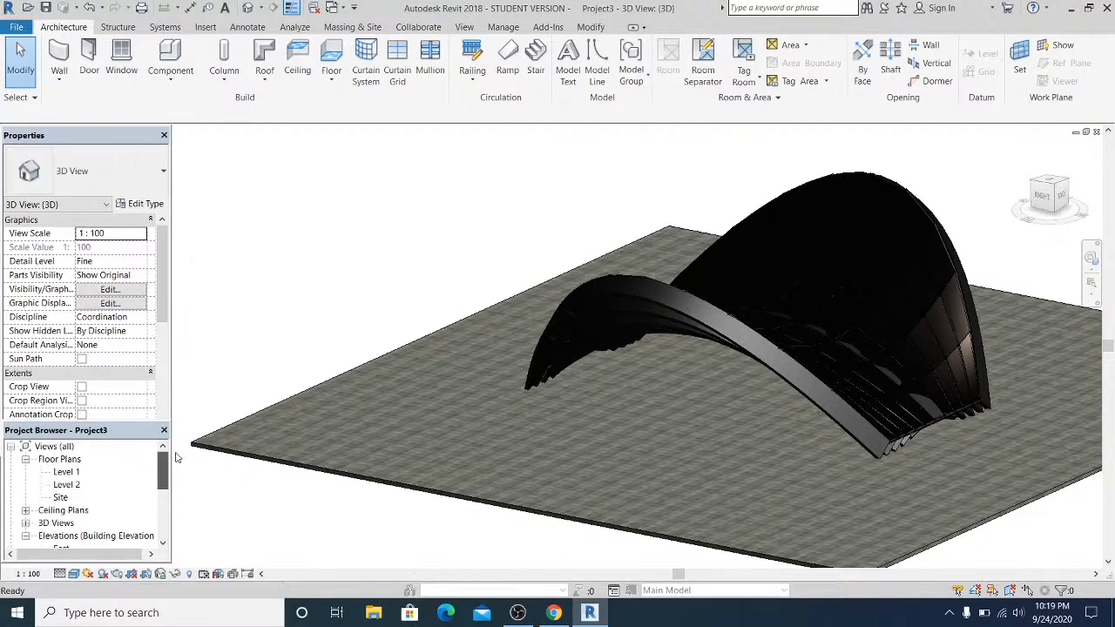
{"action": "double_click", "coordinate": [63, 497]}
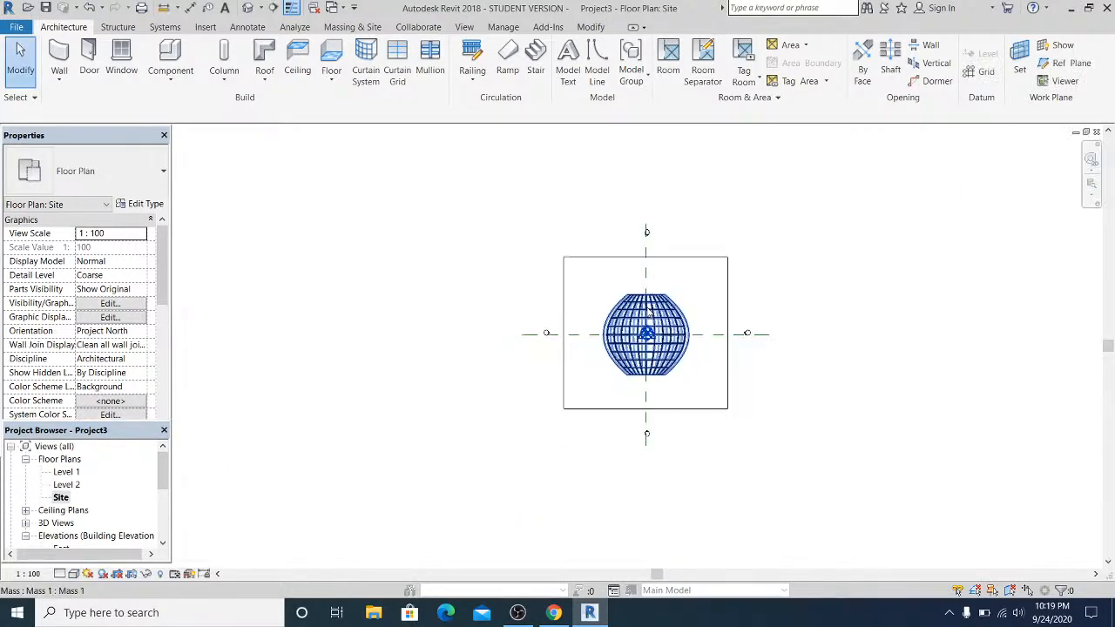
{"action": "scroll", "coordinate": [659, 308], "scroll_direction": "up", "scroll_amount": 1}
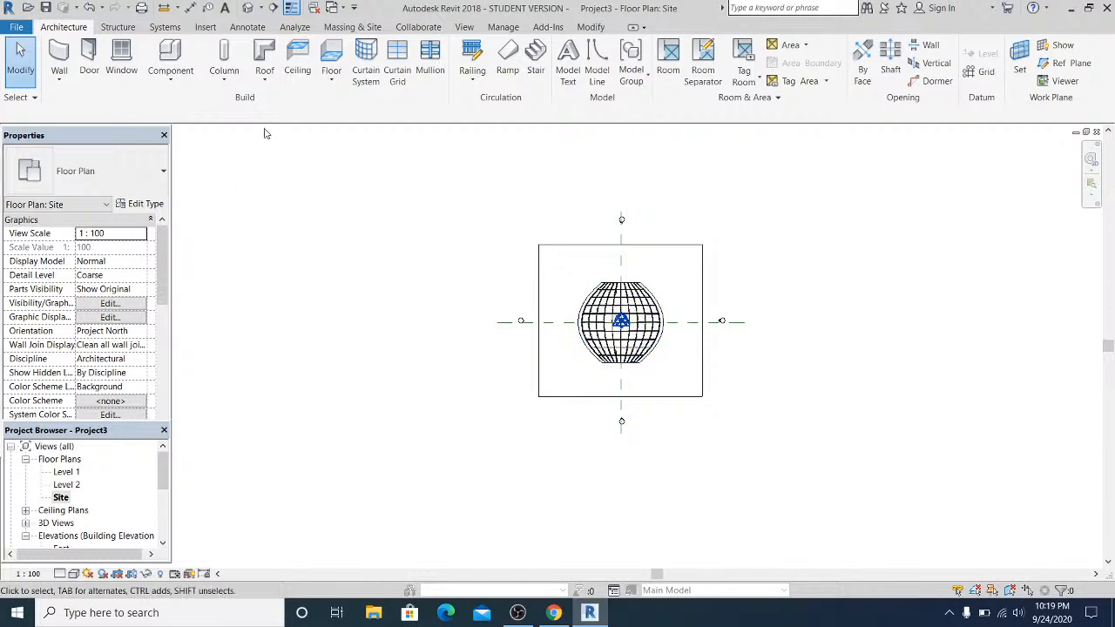
{"action": "left_click", "coordinate": [260, 8]}
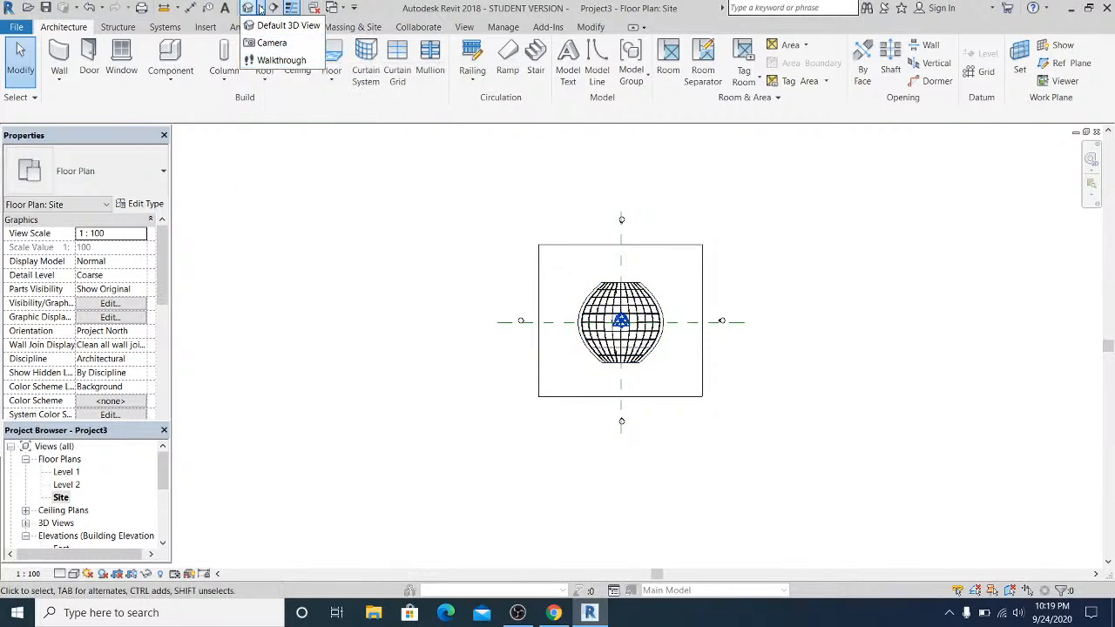
{"action": "left_click", "coordinate": [260, 8]}
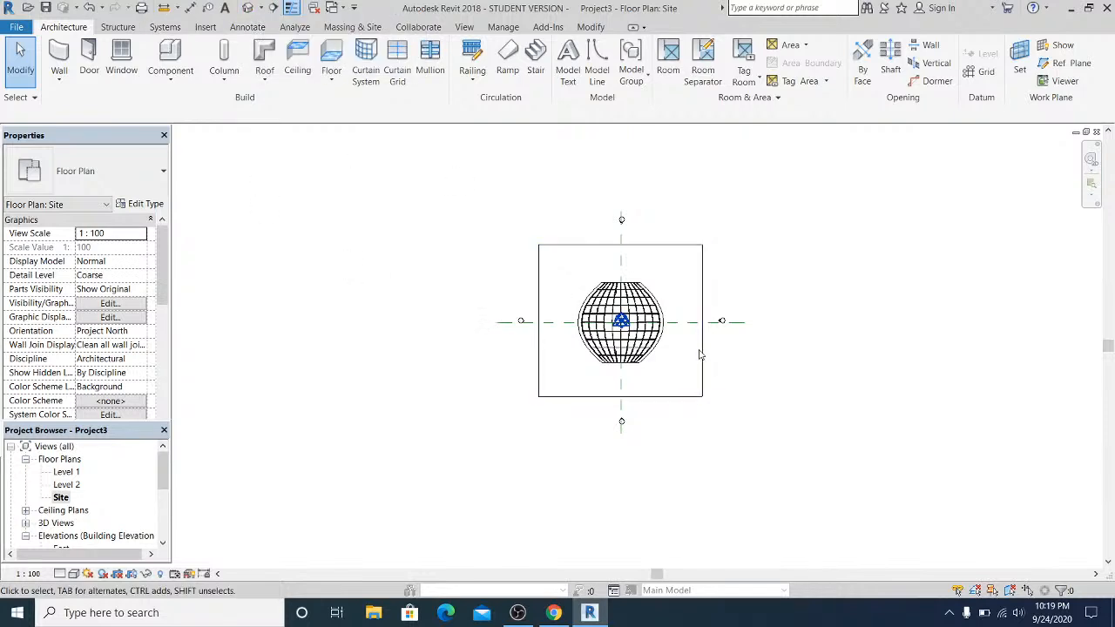
{"action": "scroll", "coordinate": [592, 321], "scroll_direction": "up", "scroll_amount": 3}
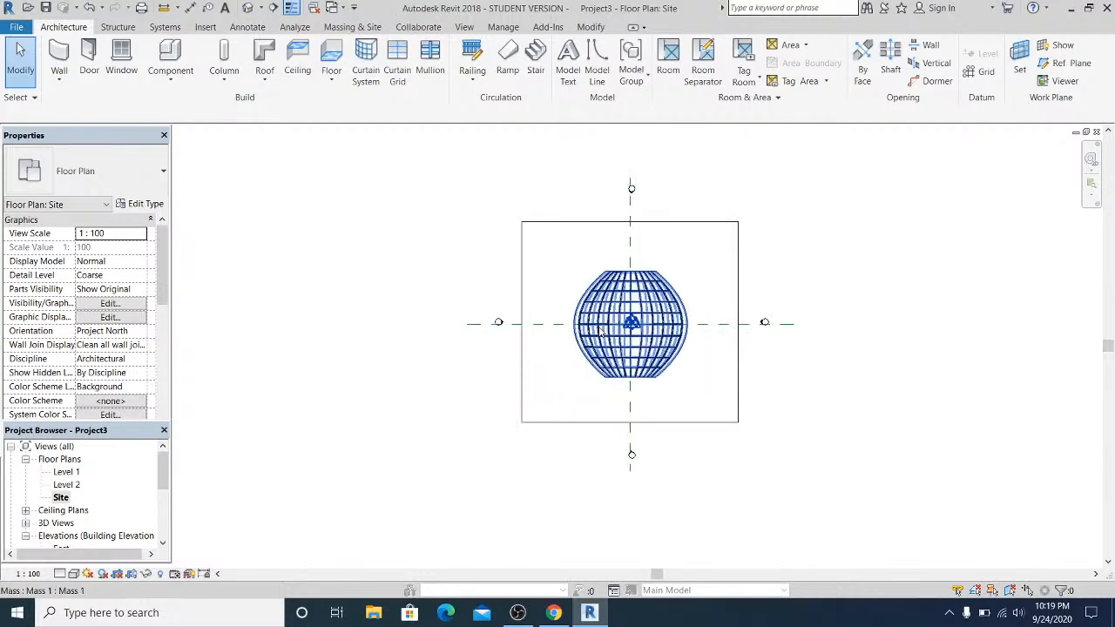
{"action": "left_click", "coordinate": [261, 8]}
{"action": "left_click", "coordinate": [261, 42]}
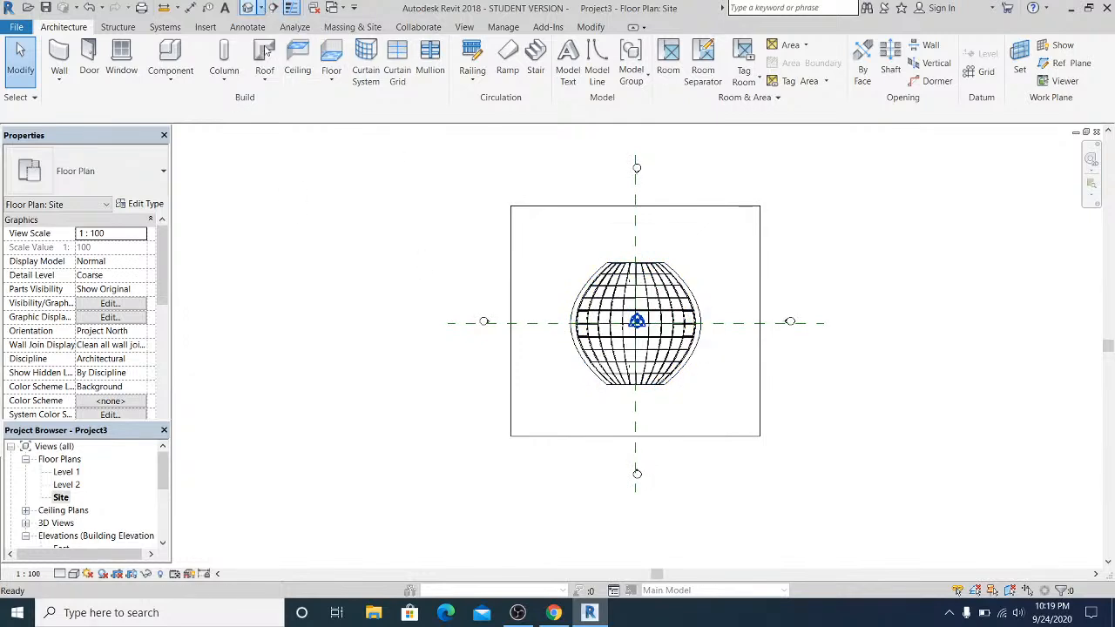
{"action": "left_click", "coordinate": [858, 488]}
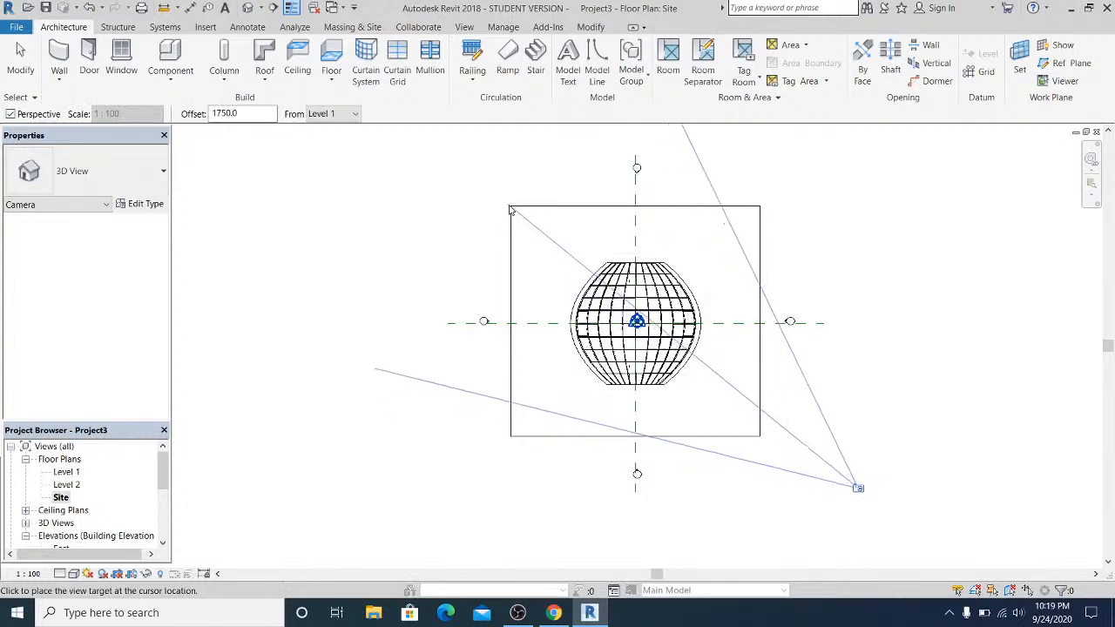
{"action": "left_click", "coordinate": [510, 210]}
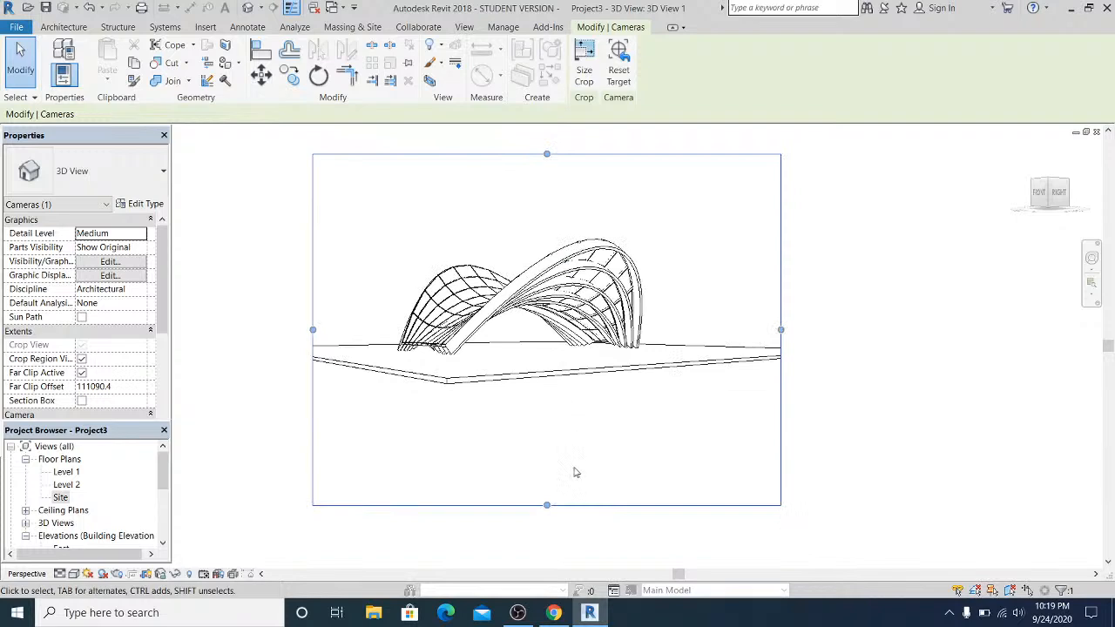
Crop the camera view's lower and upper edges to a wide, low frame around the canopy.
{"action": "left_click_drag", "start_coordinate": [547, 506], "coordinate": [550, 363]}
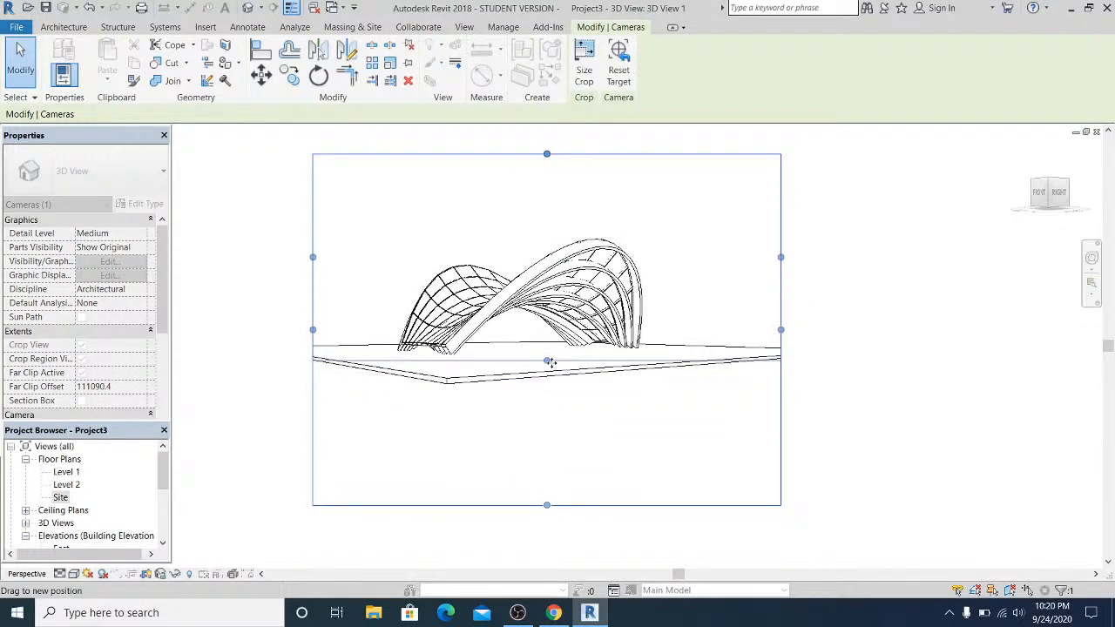
{"action": "left_click_drag", "start_coordinate": [547, 154], "coordinate": [547, 228]}
{"action": "left_click", "coordinate": [588, 439]}
{"action": "scroll", "coordinate": [490, 382], "scroll_direction": "up", "scroll_amount": 1}
{"action": "middle_click_drag", "start_coordinate": [490, 380], "coordinate": [577, 425]}
{"action": "middle_click_drag", "start_coordinate": [501, 480], "coordinate": [481, 471]}
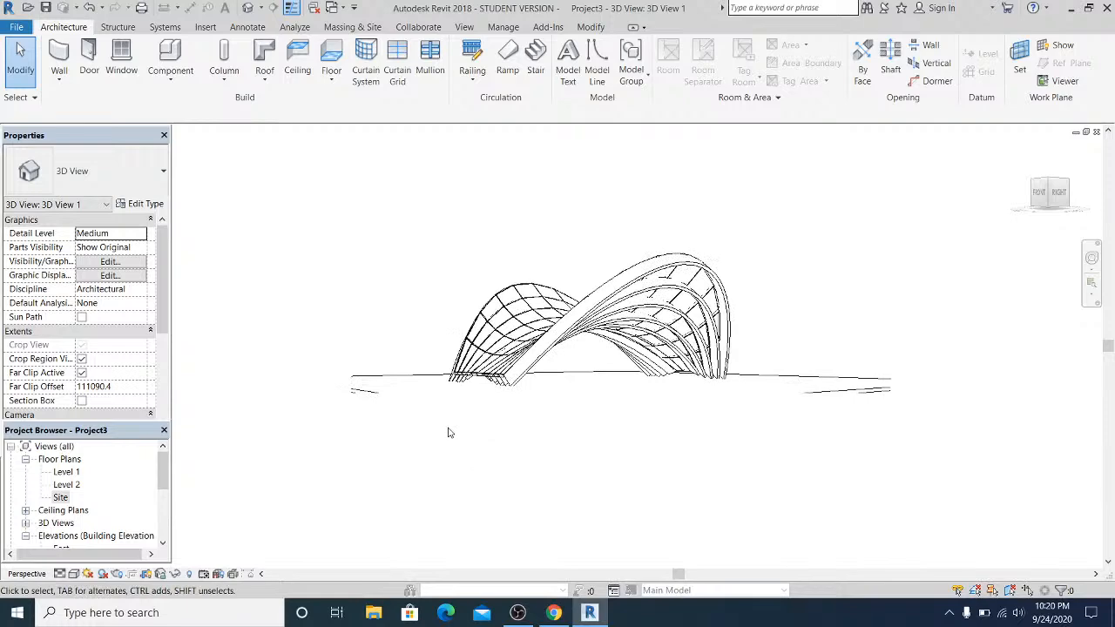
Place five Scarlet Oak - 12.5 Meters trees in the Site plan, curving from west of the floor around its northwest corner and along the north side.
{"action": "double_click", "coordinate": [57, 498]}
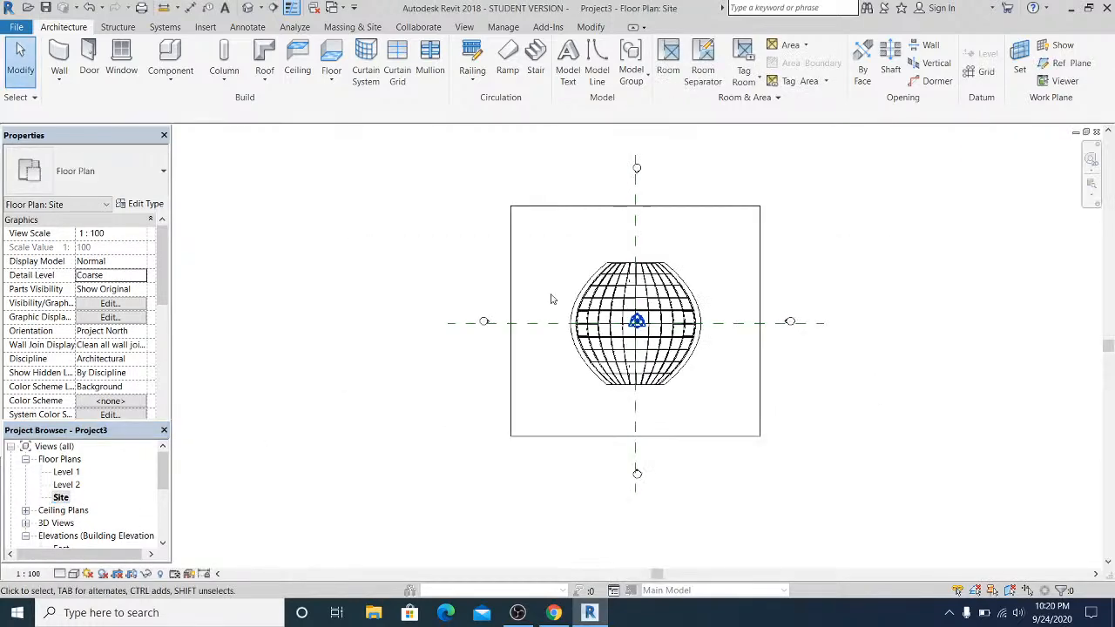
{"action": "scroll", "coordinate": [568, 314], "scroll_direction": "down", "scroll_amount": 1}
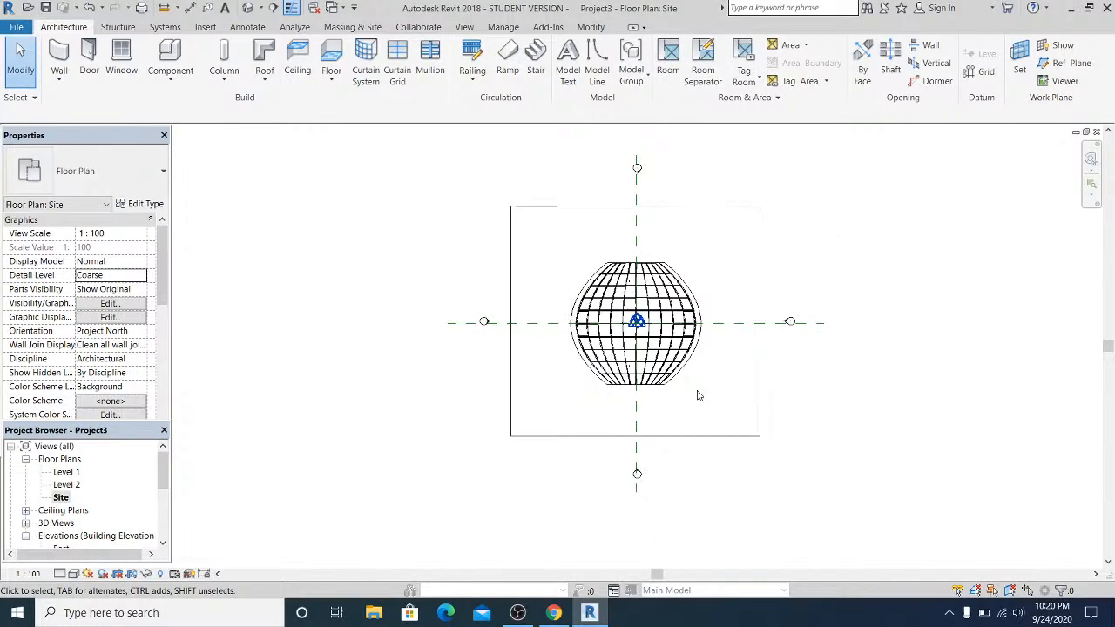
{"action": "scroll", "coordinate": [697, 396], "scroll_direction": "down", "scroll_amount": 1}
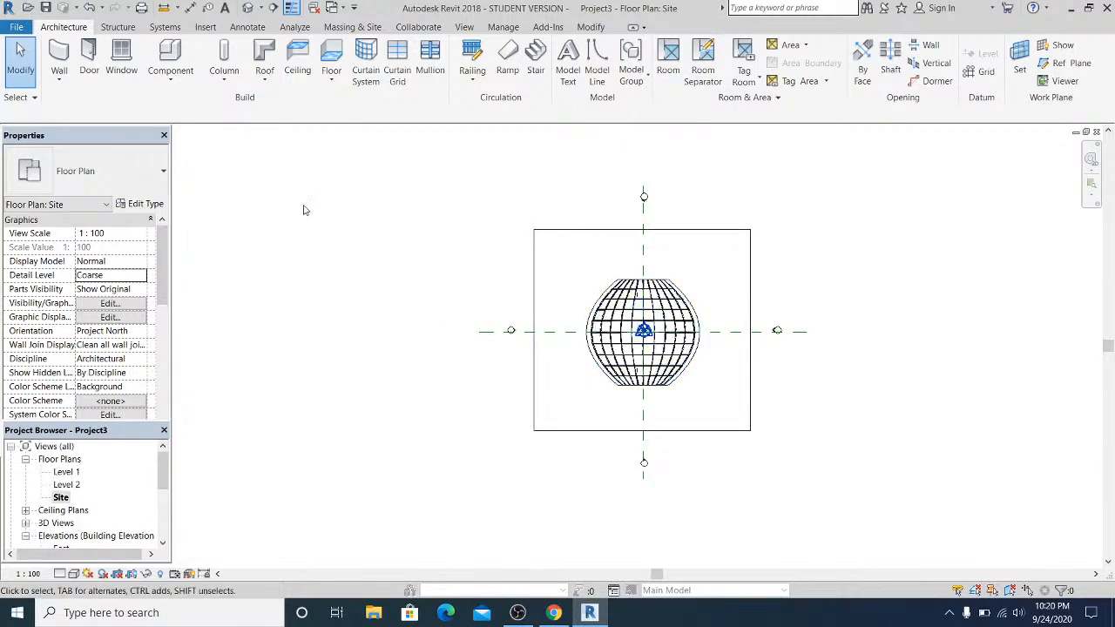
{"action": "middle_click_drag", "start_coordinate": [410, 306], "coordinate": [377, 297]}
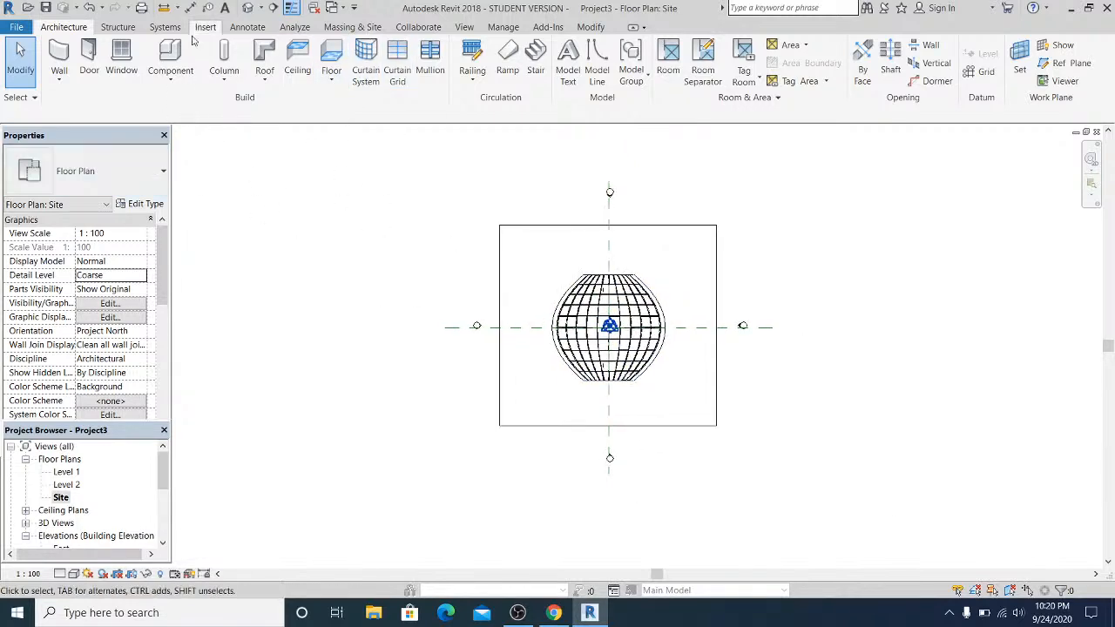
{"action": "left_click", "coordinate": [377, 31]}
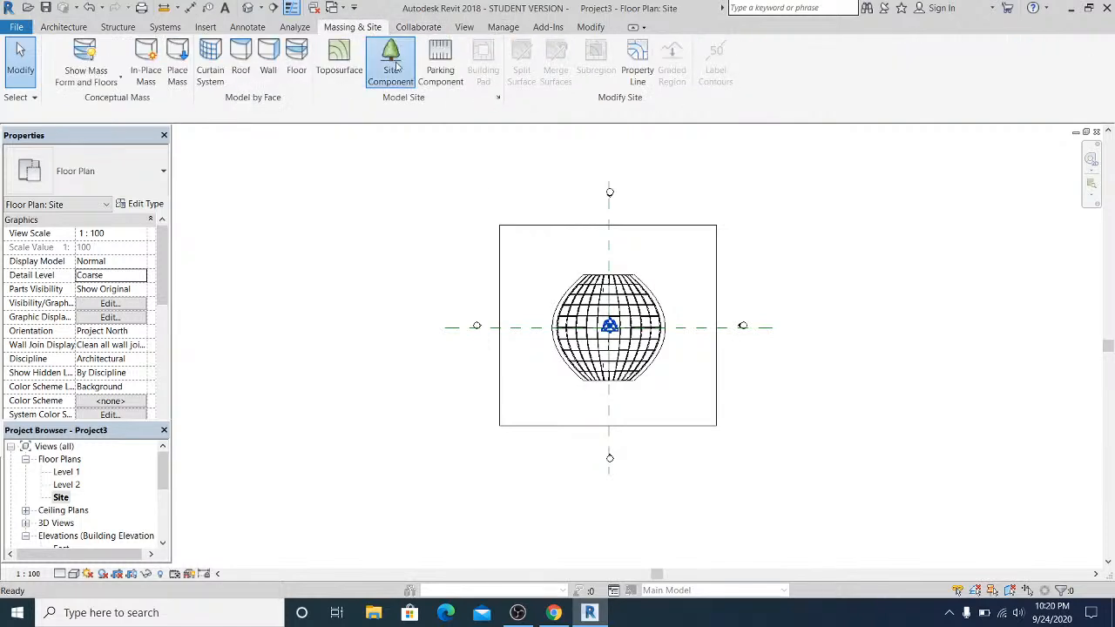
{"action": "left_click", "coordinate": [390, 61]}
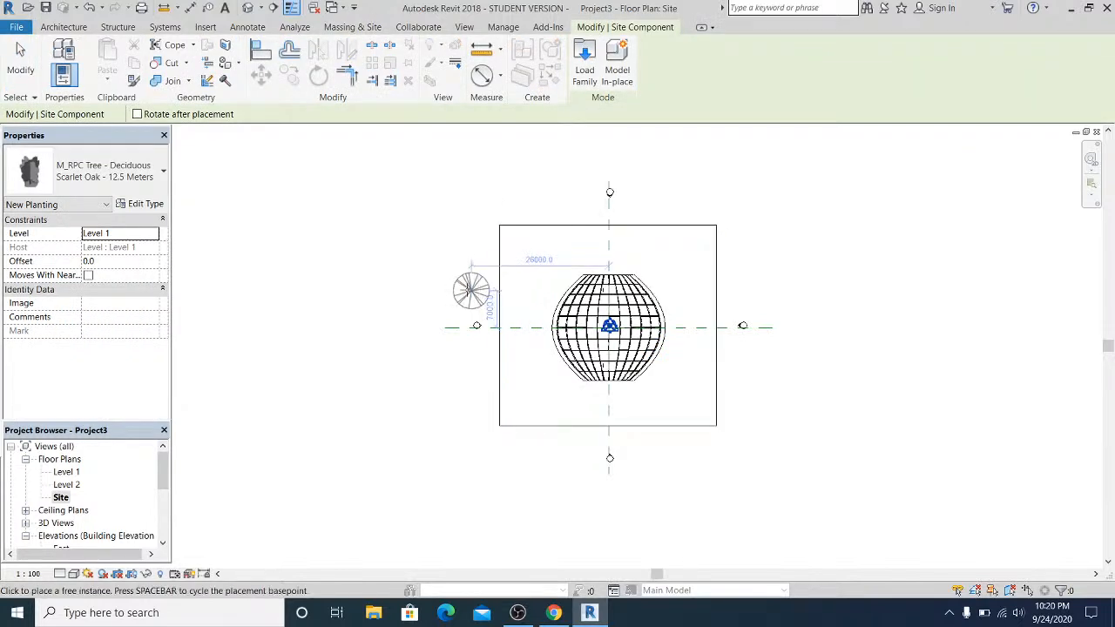
{"action": "left_click", "coordinate": [461, 296]}
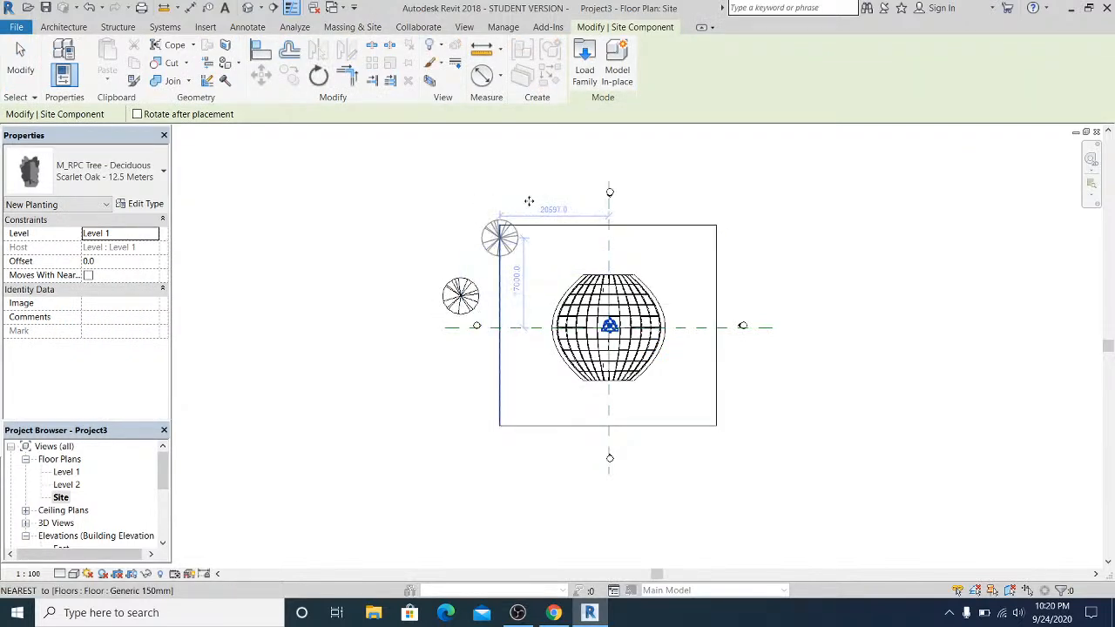
{"action": "left_click", "coordinate": [499, 238]}
{"action": "left_click", "coordinate": [534, 194]}
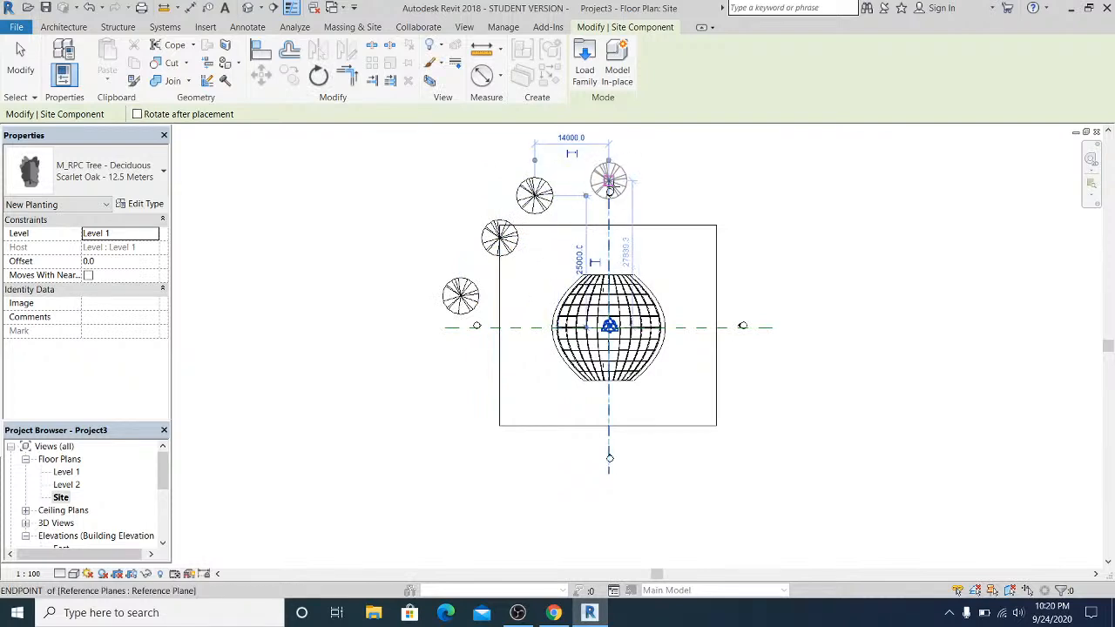
{"action": "left_click", "coordinate": [618, 184]}
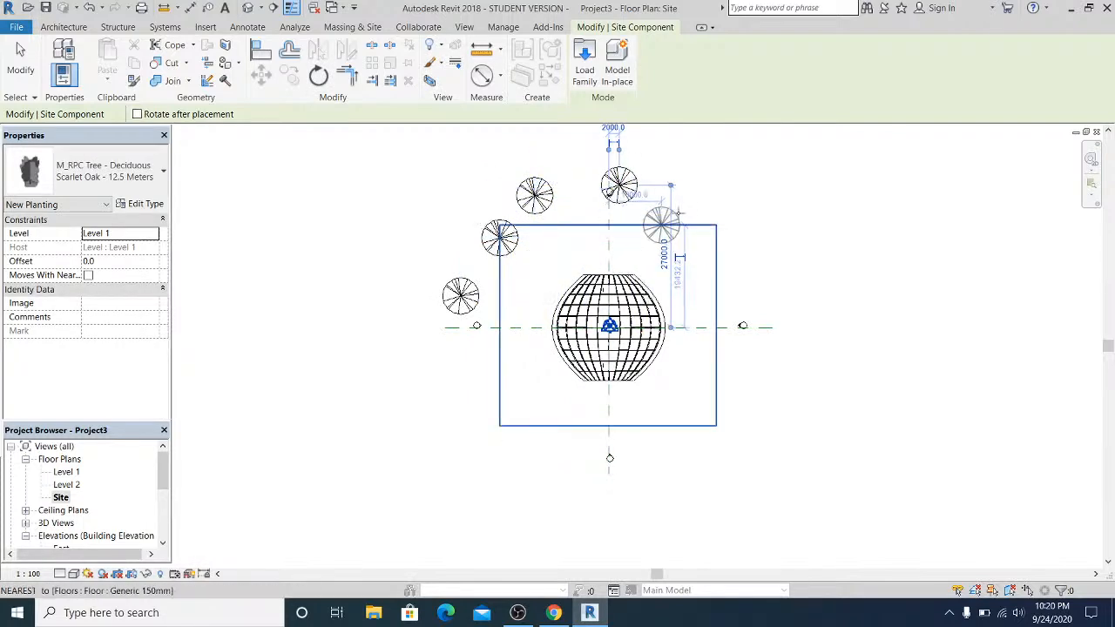
{"action": "left_click", "coordinate": [693, 195]}
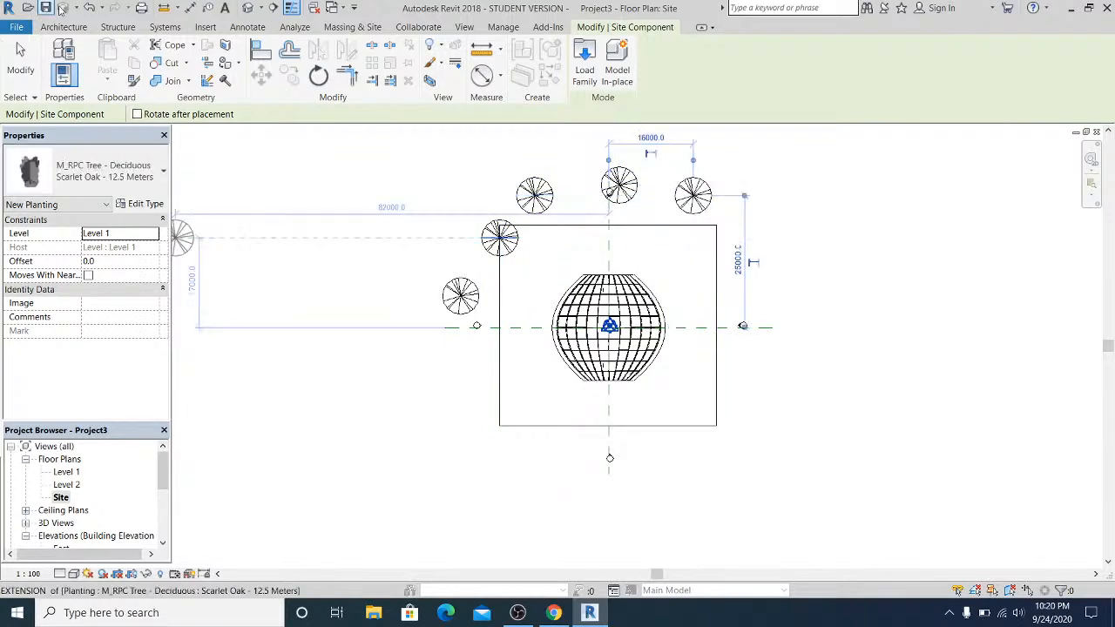
{"action": "left_click", "coordinate": [25, 68]}
{"action": "middle_click_drag", "start_coordinate": [558, 367], "coordinate": [525, 369]}
{"action": "scroll", "coordinate": [524, 369], "scroll_direction": "up", "scroll_amount": 1}
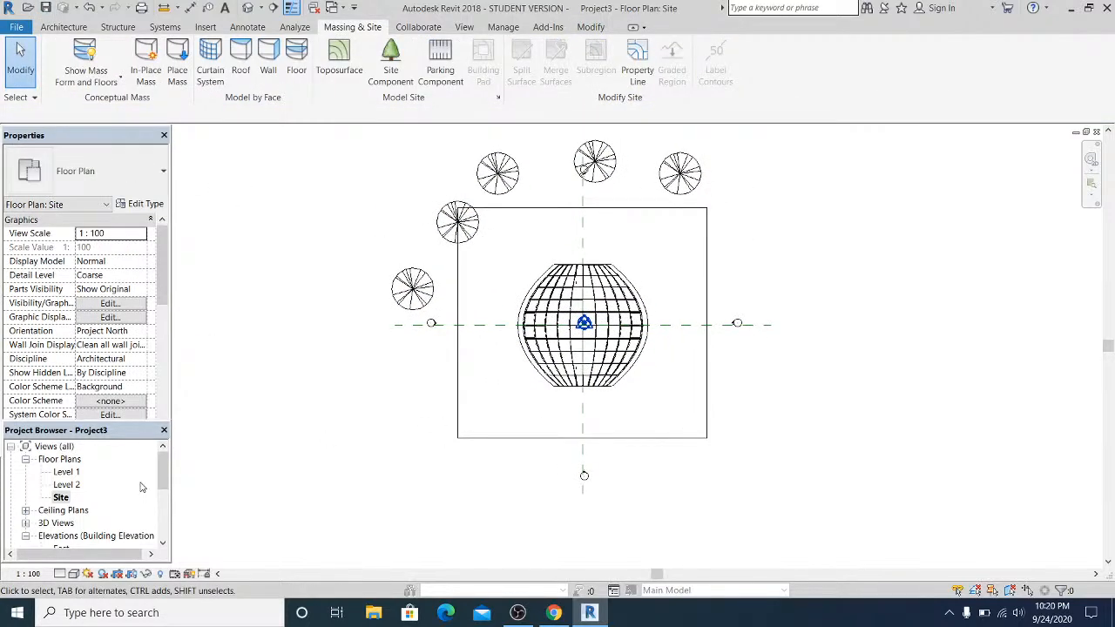
Set up a rendering of the 3D View 1 camera view with 600 DPI printer resolution and a Sky: Very Few Clouds background.
{"action": "scroll", "coordinate": [117, 501], "scroll_direction": "down", "scroll_amount": 2}
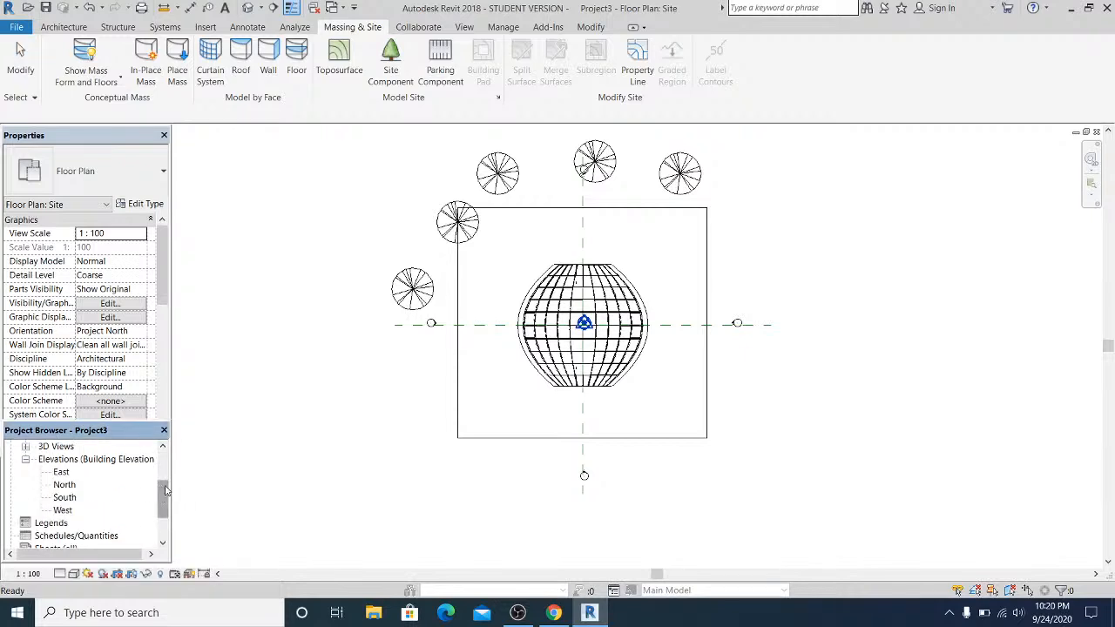
{"action": "left_click", "coordinate": [26, 446]}
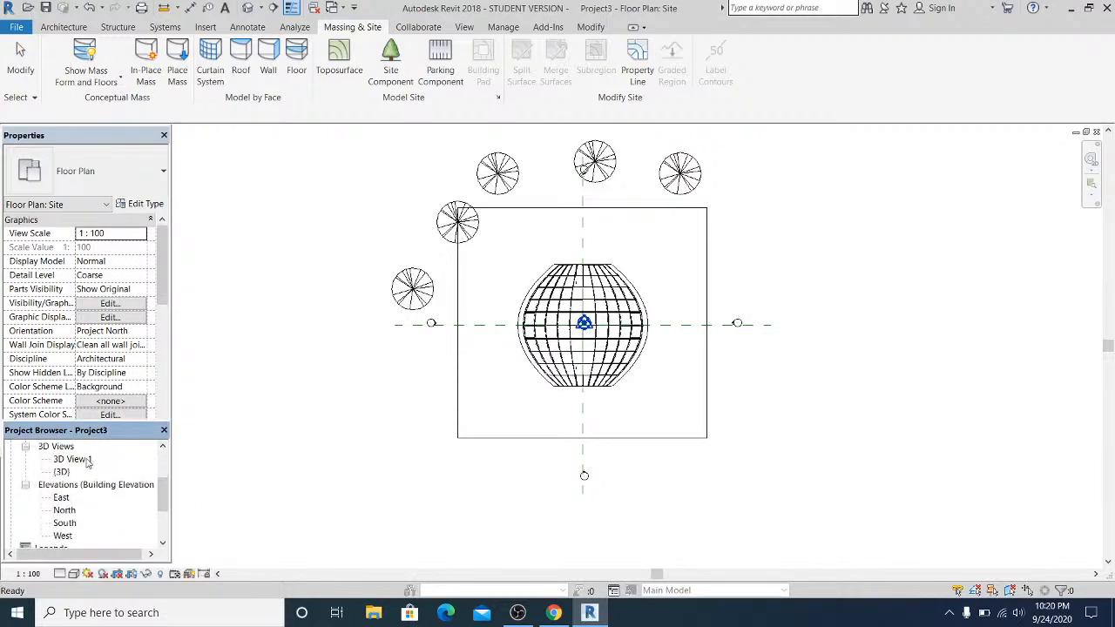
{"action": "double_click", "coordinate": [86, 460]}
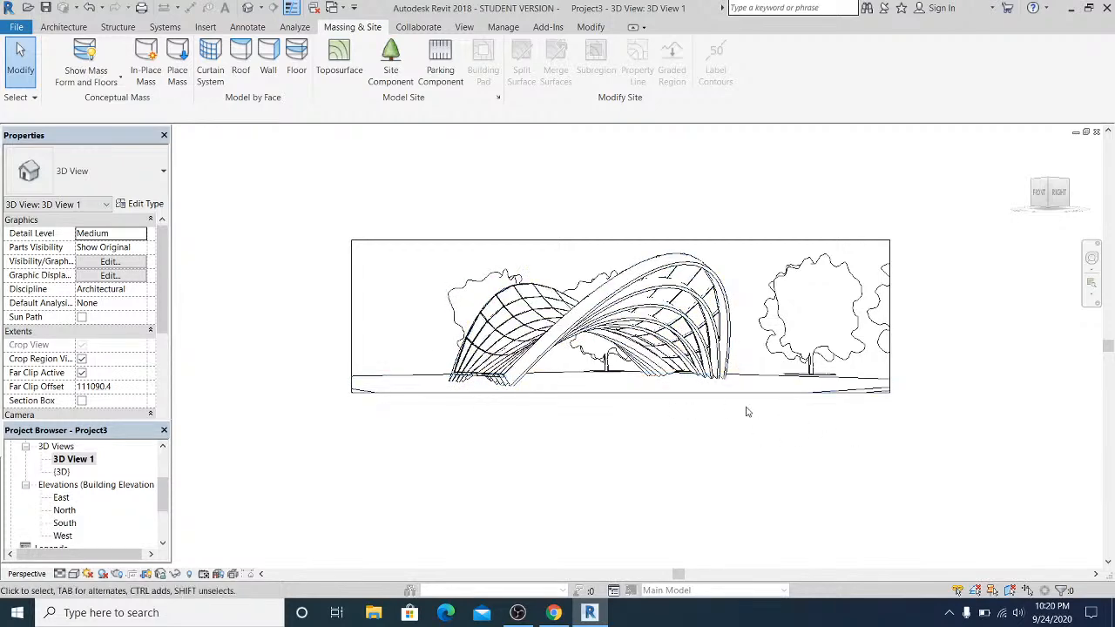
{"action": "scroll", "coordinate": [745, 419], "scroll_direction": "up", "scroll_amount": 1}
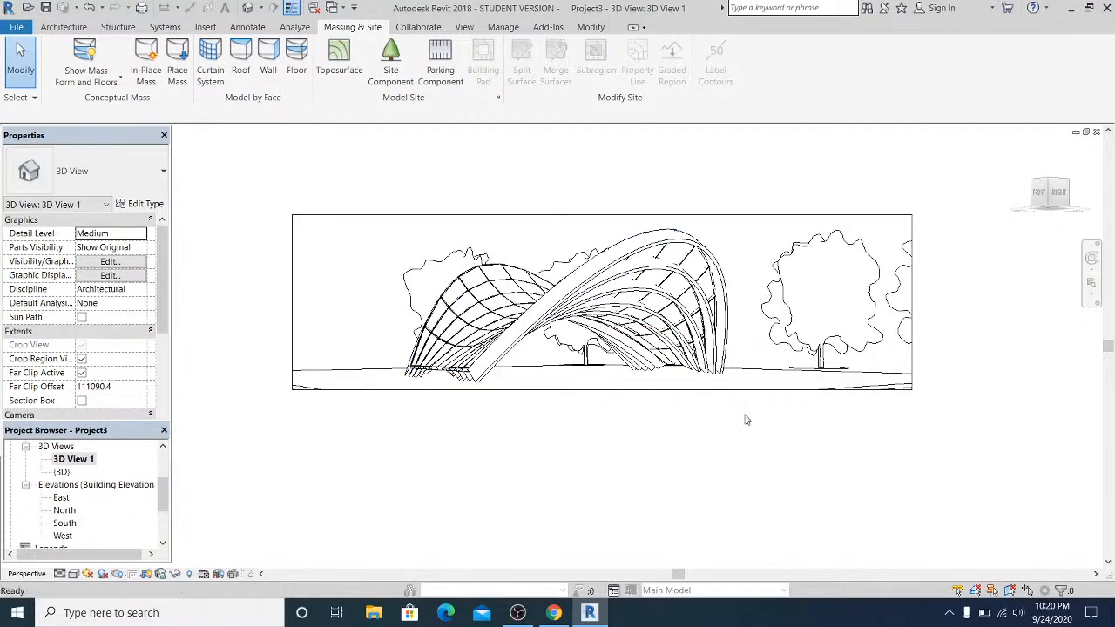
{"action": "key", "text": "r"}
{"action": "key", "text": "r"}
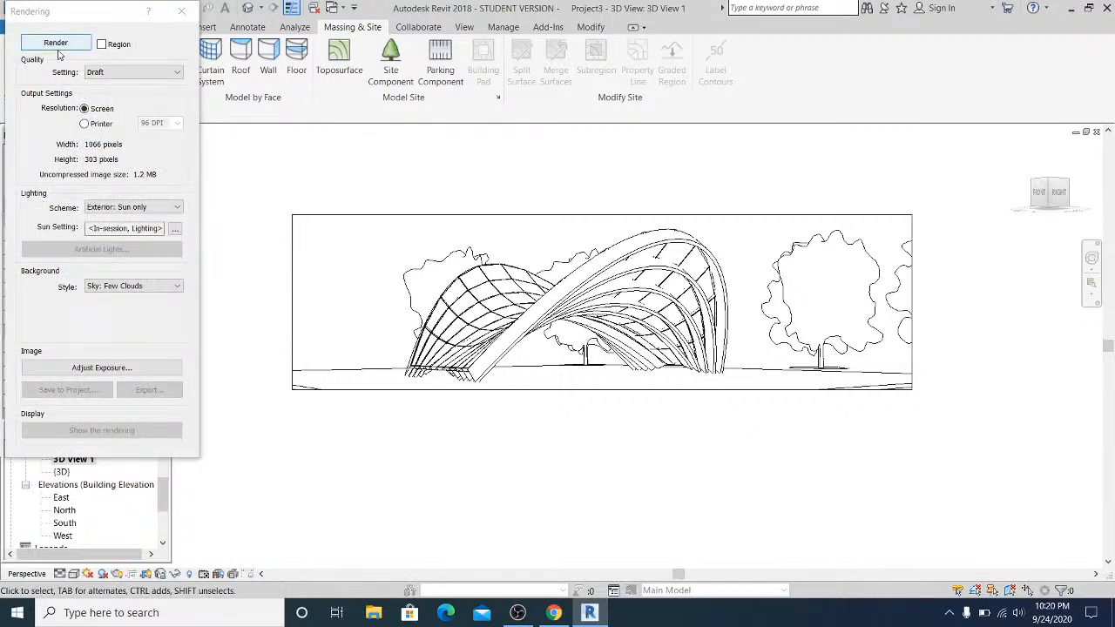
{"action": "left_click", "coordinate": [176, 124]}
{"action": "left_click", "coordinate": [155, 164]}
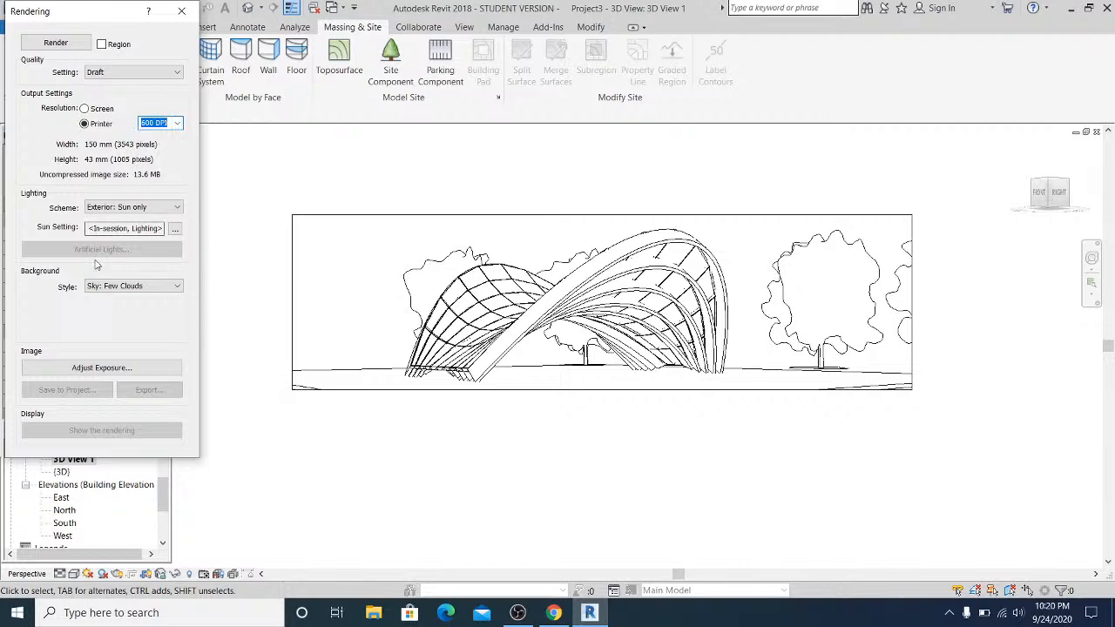
{"action": "left_click", "coordinate": [145, 286]}
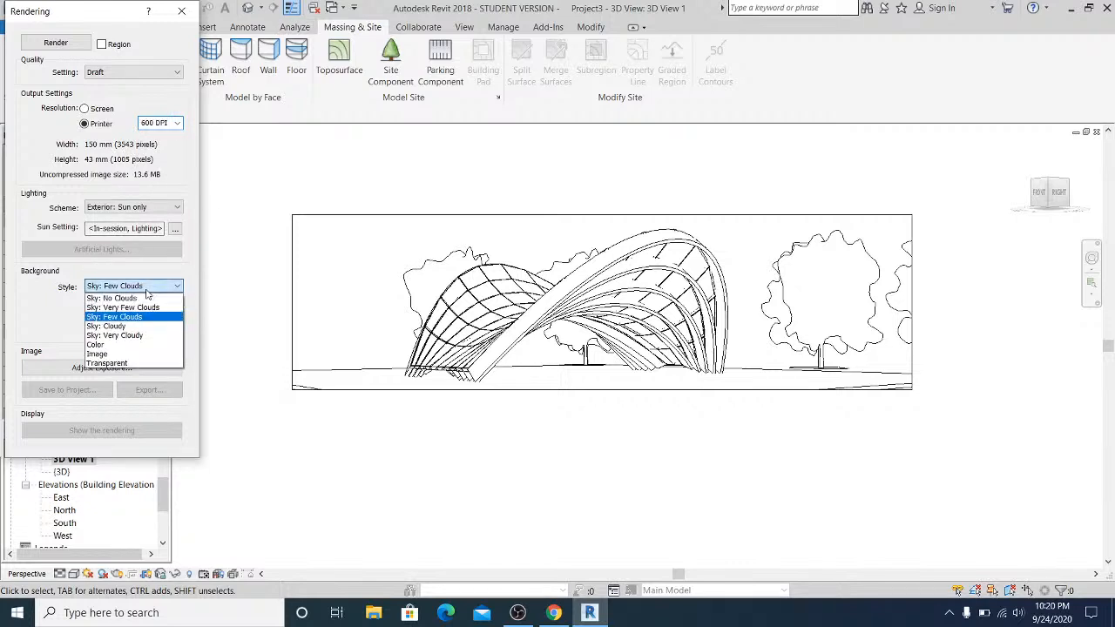
{"action": "left_click", "coordinate": [148, 308]}
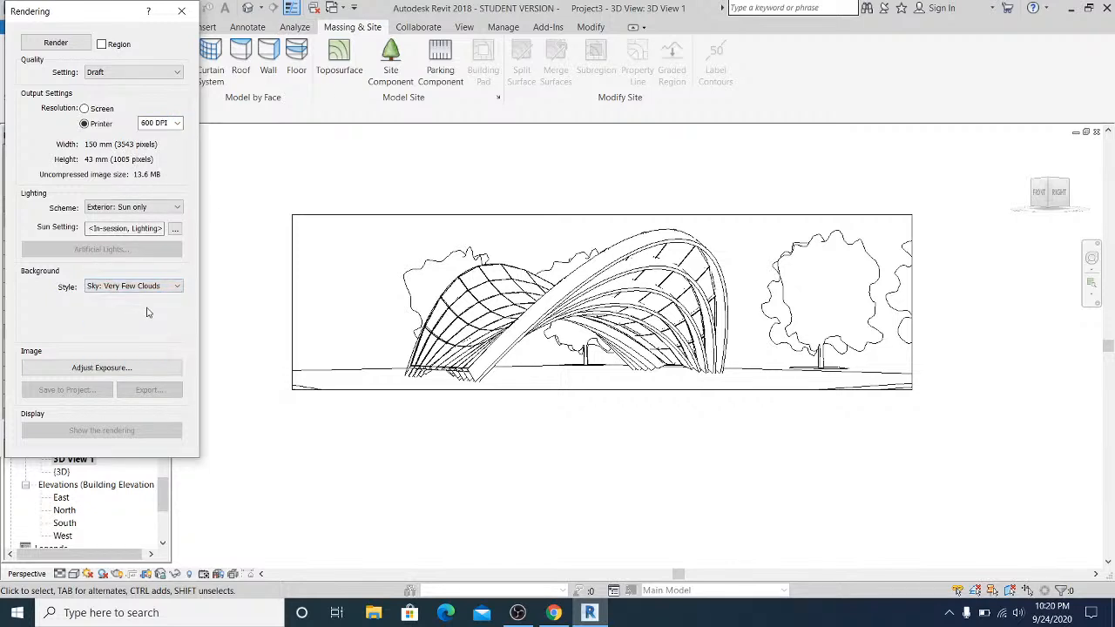
Adjust the rendering exposure to shadows 0.10, saturation 2.00 and white point 6000.
{"action": "left_click", "coordinate": [103, 368]}
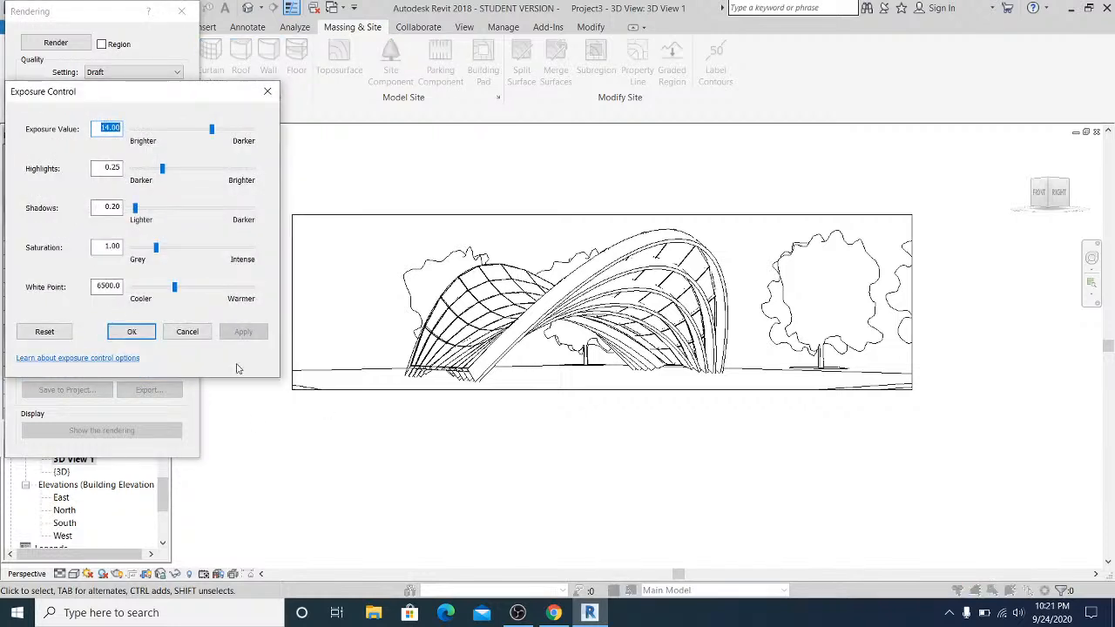
{"action": "left_click", "coordinate": [140, 209]}
{"action": "left_click", "coordinate": [132, 210]}
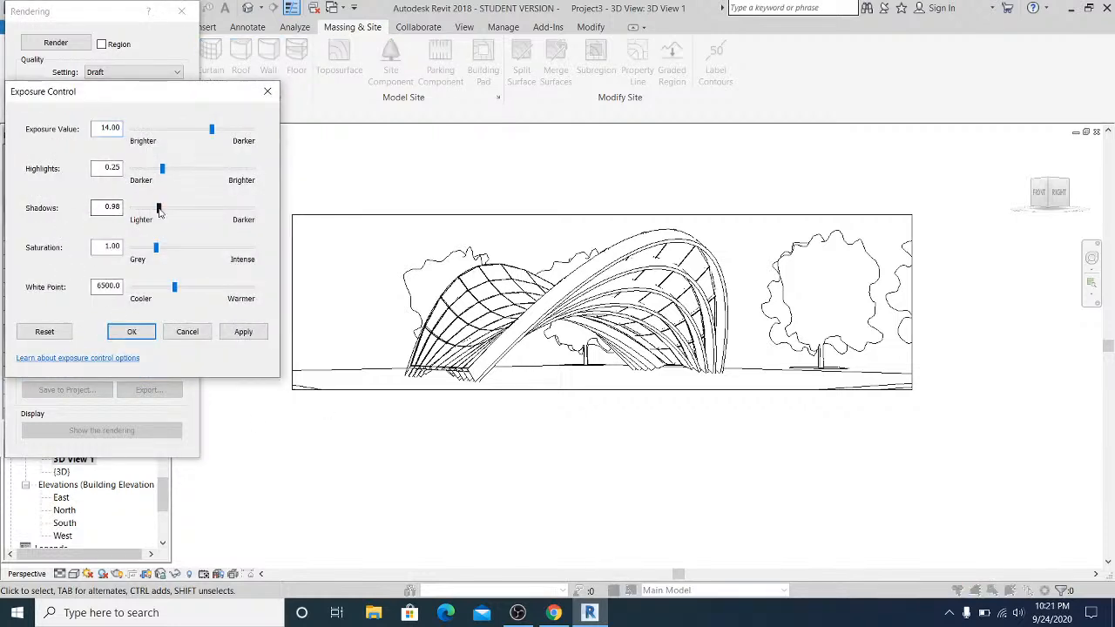
{"action": "left_click_drag", "start_coordinate": [100, 249], "coordinate": [142, 250]}
{"action": "type", "text": "2"}
{"action": "left_click_drag", "start_coordinate": [123, 287], "coordinate": [75, 286]}
{"action": "type", "text": "6000"}
{"action": "left_click", "coordinate": [245, 332]}
{"action": "left_click", "coordinate": [132, 332]}
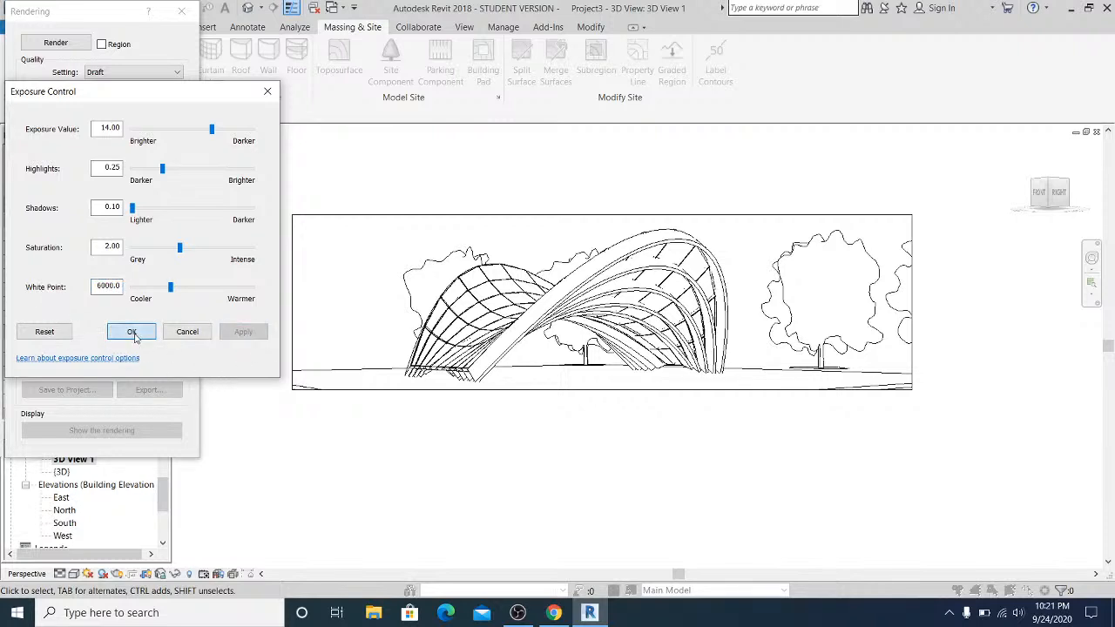
Render the camera view at Draft quality and inspect the resulting image up close.
{"action": "left_click", "coordinate": [56, 42]}
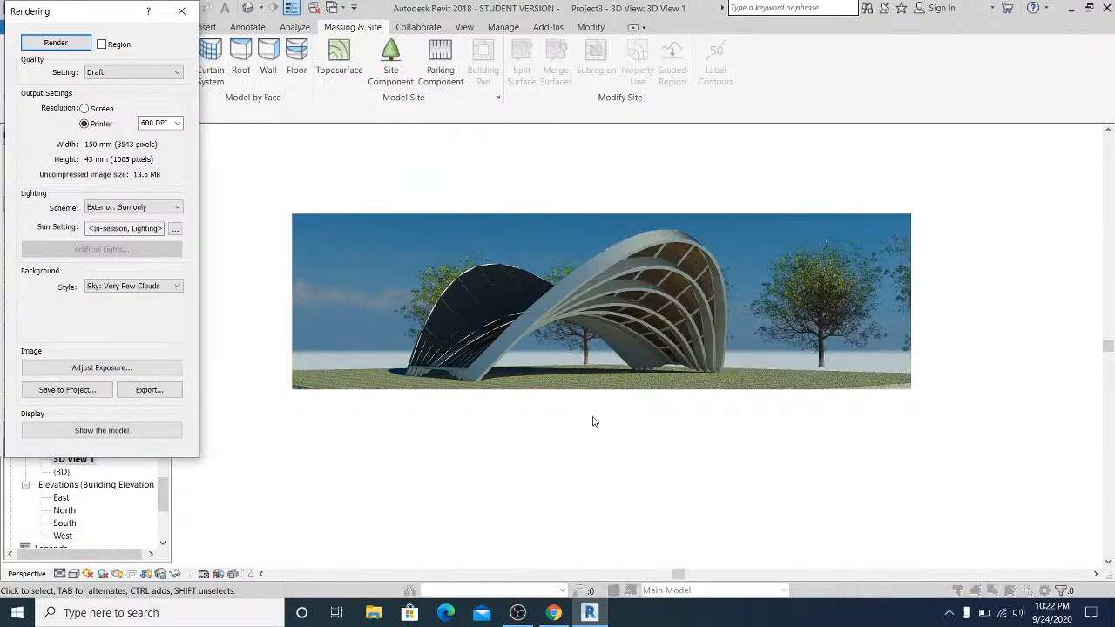
{"action": "scroll", "coordinate": [594, 423], "scroll_direction": "up", "scroll_amount": 1}
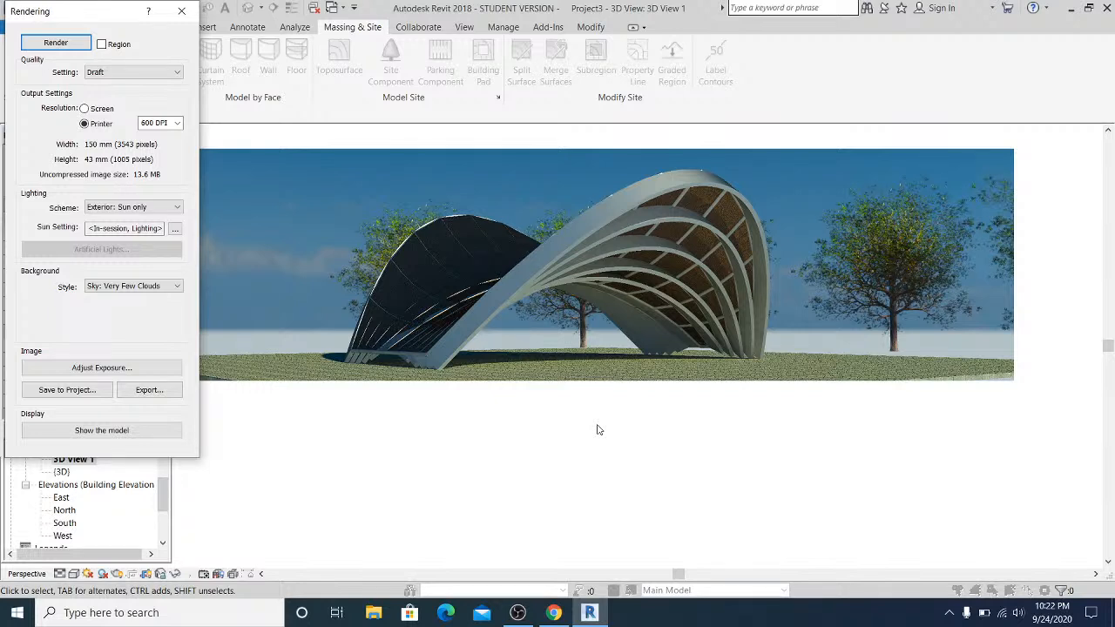
{"action": "left_click", "coordinate": [491, 470]}
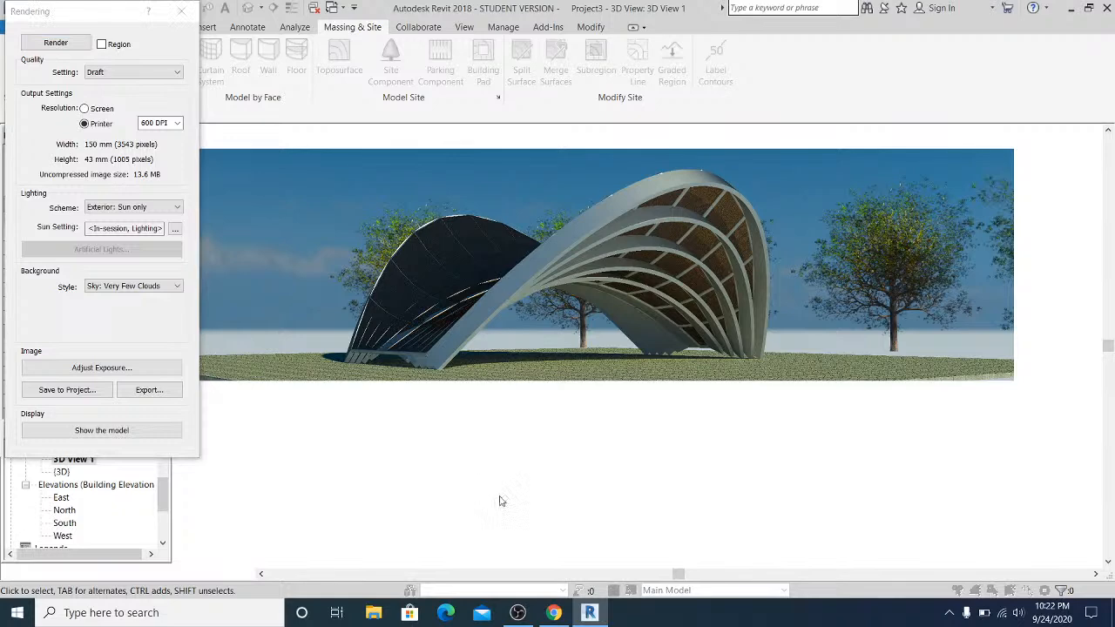
{"action": "scroll", "coordinate": [503, 396], "scroll_direction": "up", "scroll_amount": 1}
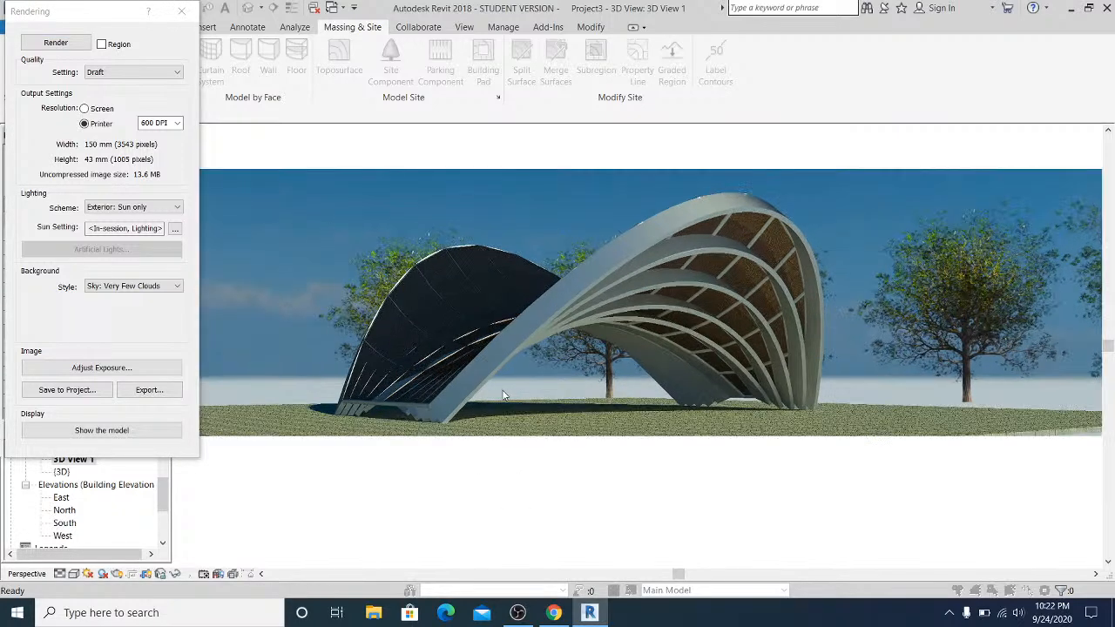